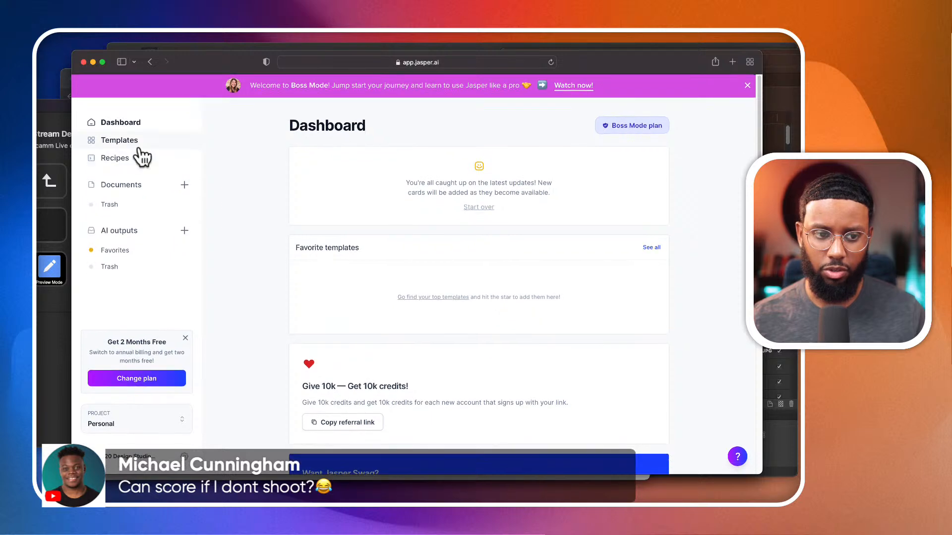
# - Open the template library and filter it to the Video category
pyautogui.click(135, 145)
pyautogui.scroll(-4, 323, 325)
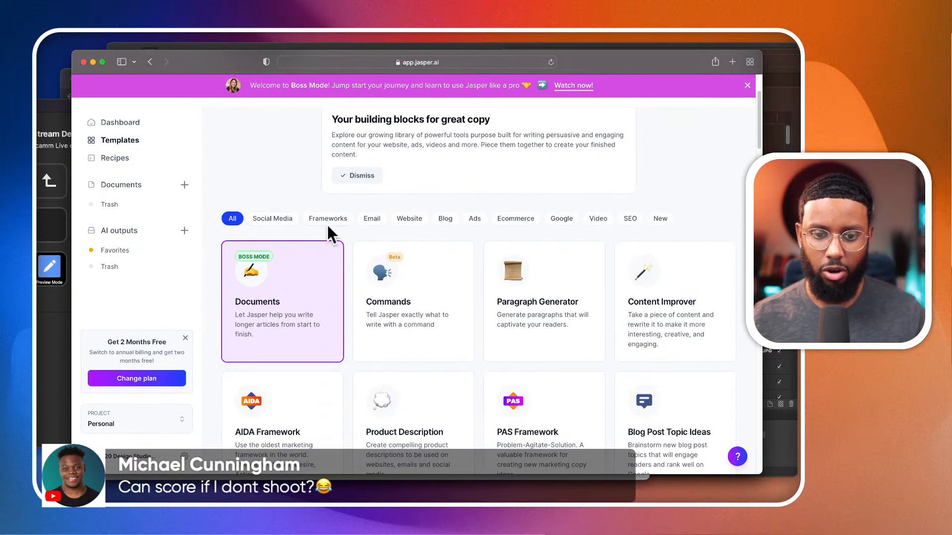
pyautogui.scroll(-1, 343, 235)
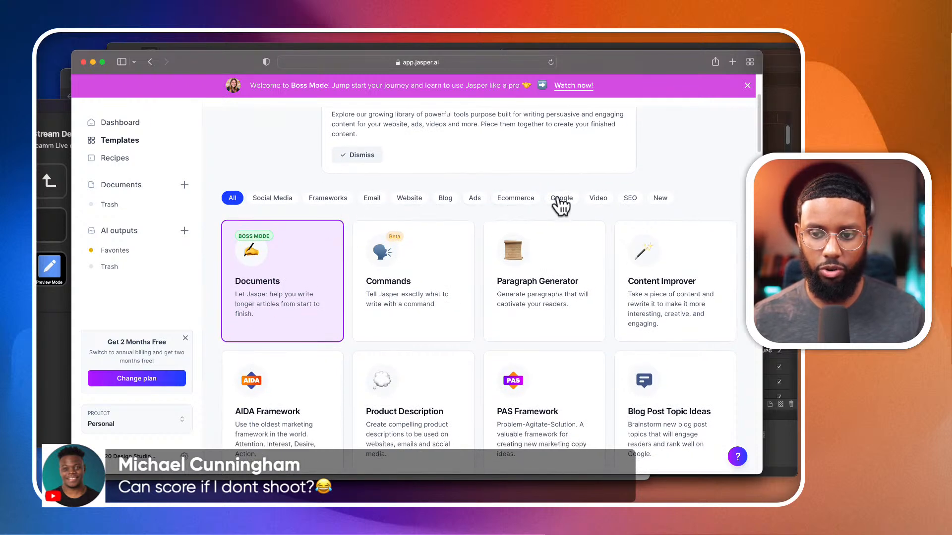
pyautogui.click(603, 203)
pyautogui.scroll(-3, 570, 291)
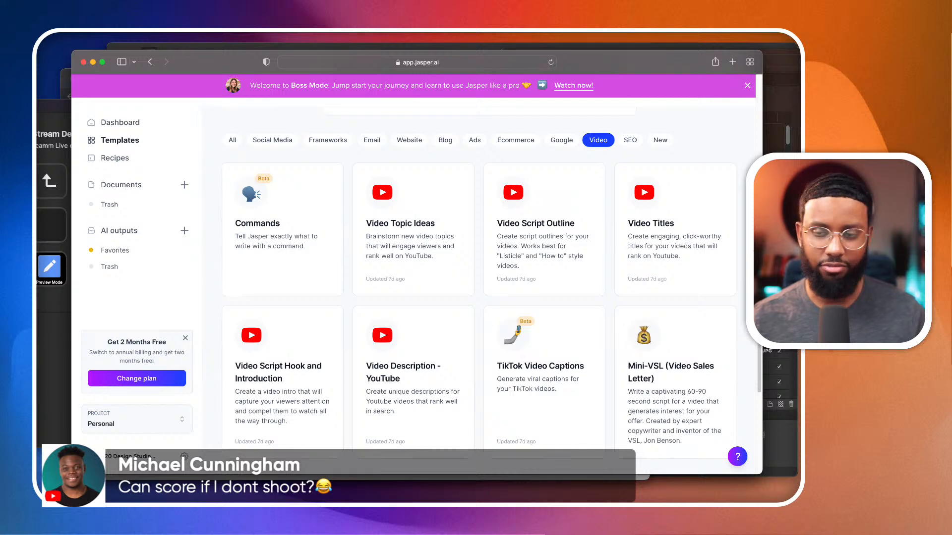
# - Make the browser window slightly narrower and shift it a little to the left
pyautogui.moveTo(764, 63); pyautogui.dragTo(742, 67)
pyautogui.moveTo(665, 53); pyautogui.dragTo(646, 53)
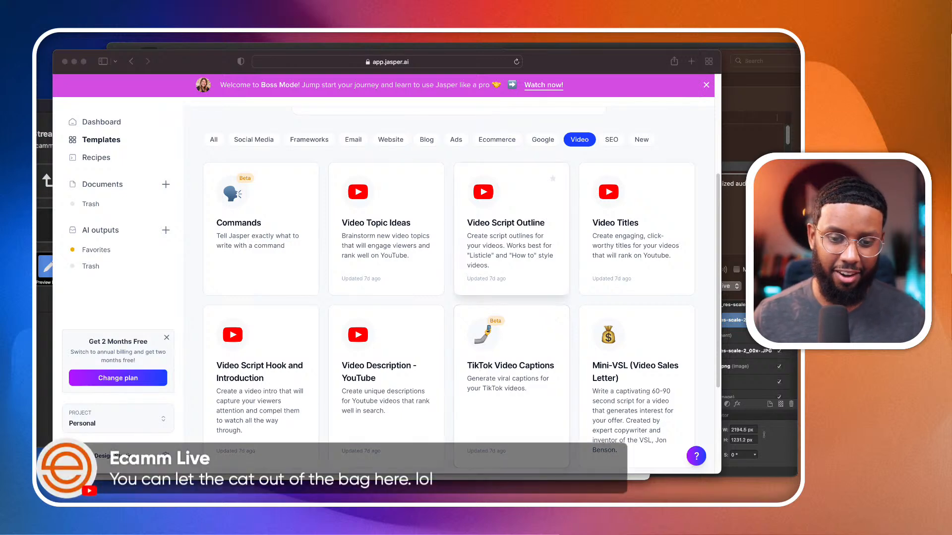
pyautogui.click(578, 400)
# - Open the Video Script Outline template from the video templates
pyautogui.scroll(-3, 471, 272)
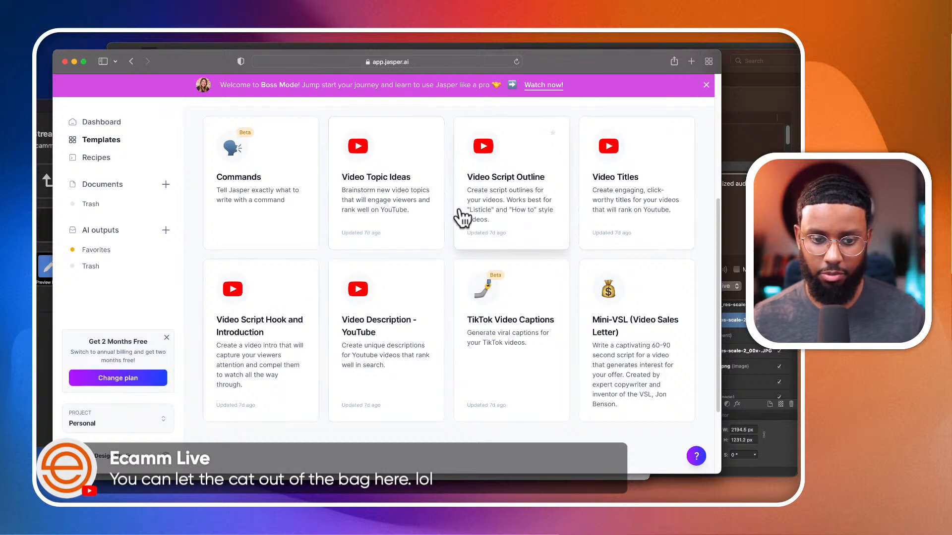
pyautogui.click(525, 244)
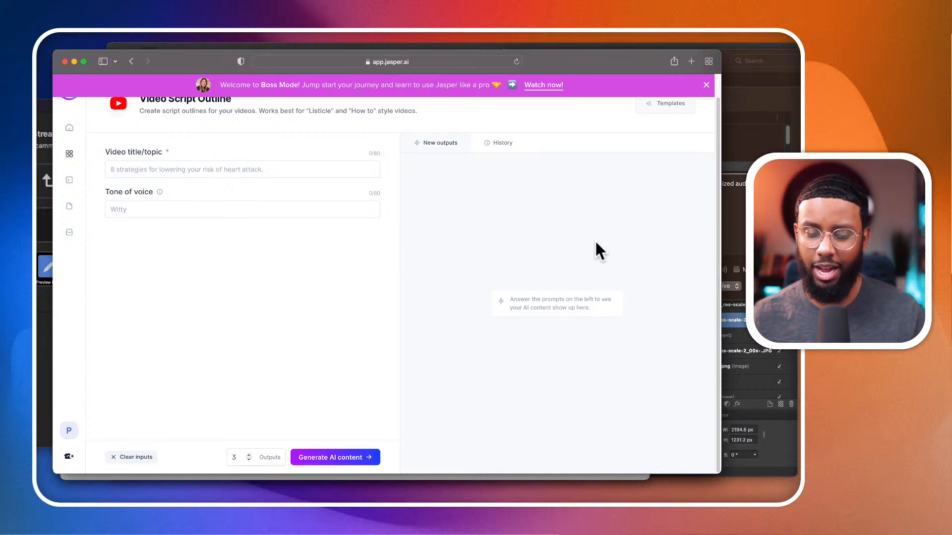
pyautogui.scroll(1, 595, 242)
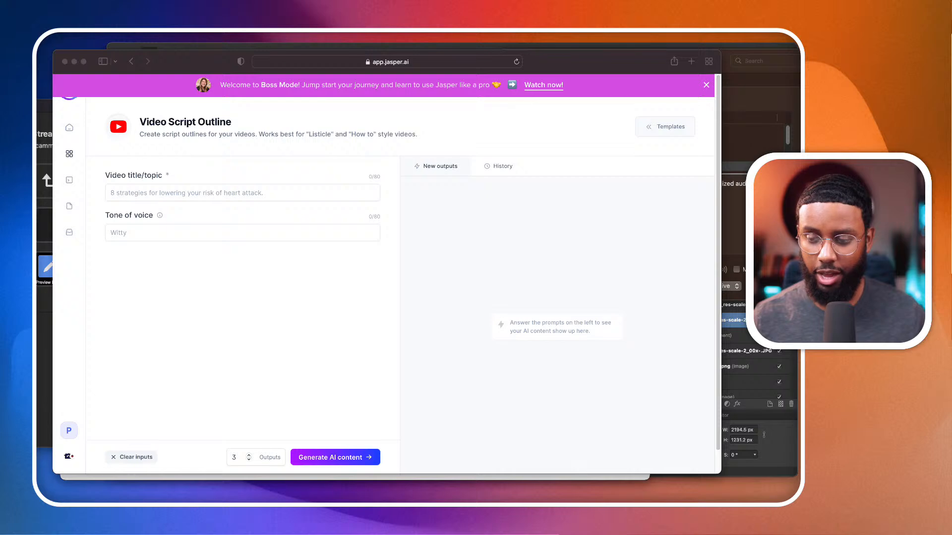
pyautogui.click(407, 404)
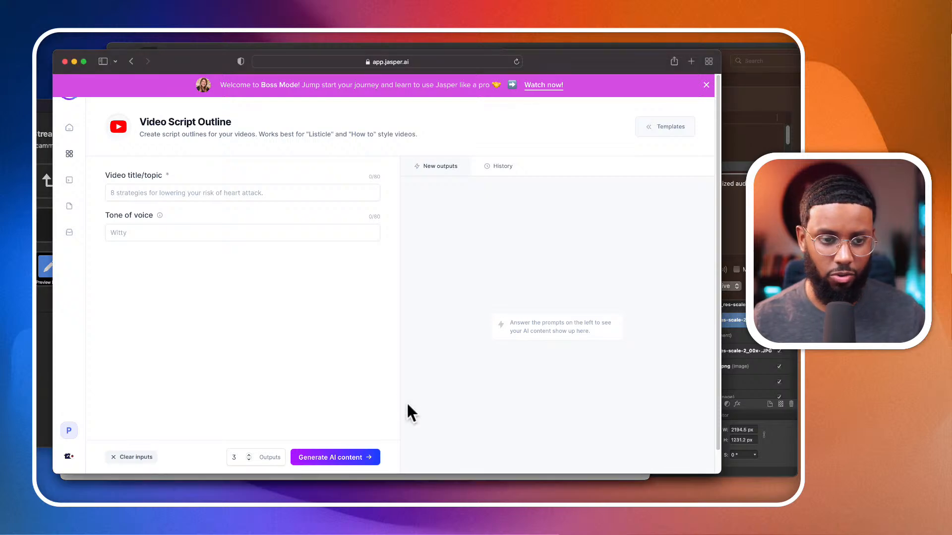
# - Fill in "How to Create Podcast Artwork" as the video topic, keeping it on the clipboard, and set the tone of voice to "witty"
pyautogui.click(136, 193)
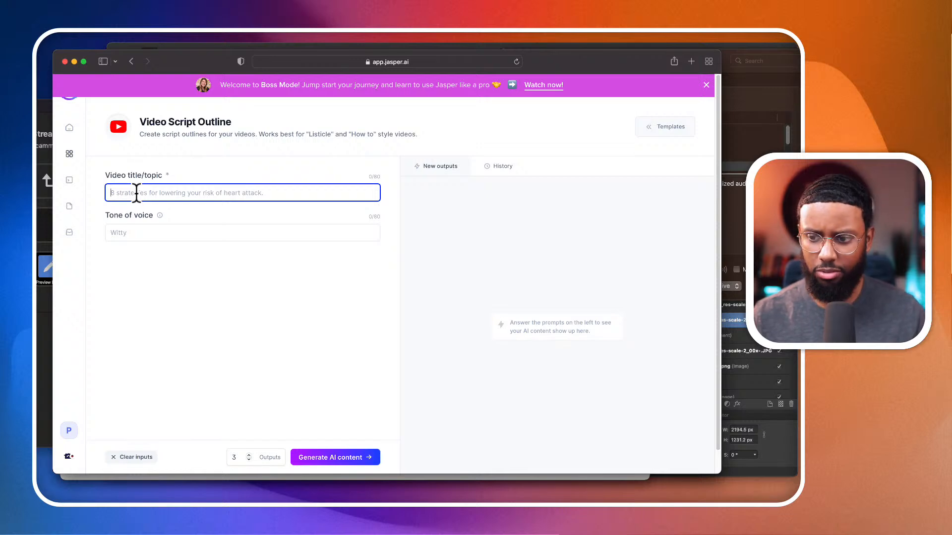
pyautogui.write('H')
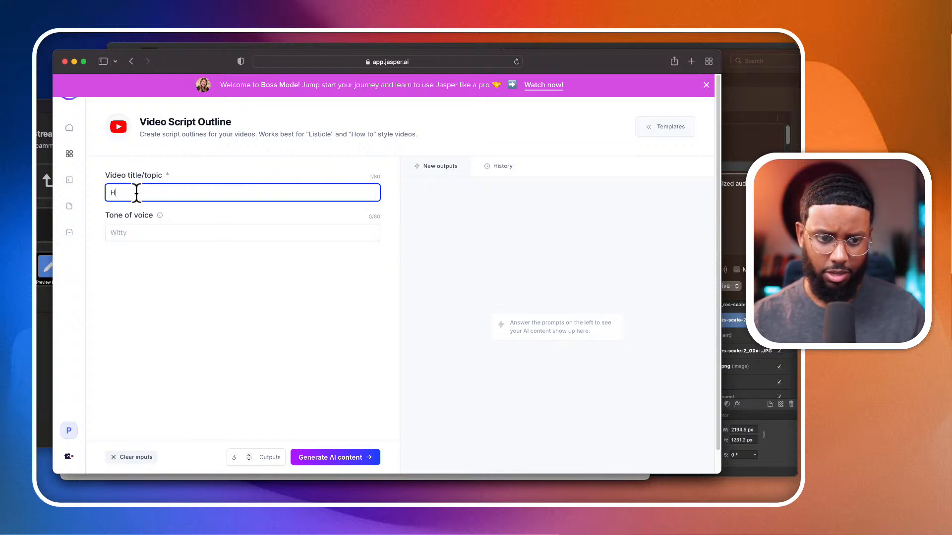
pyautogui.write('ow to create Podcast Artwork')
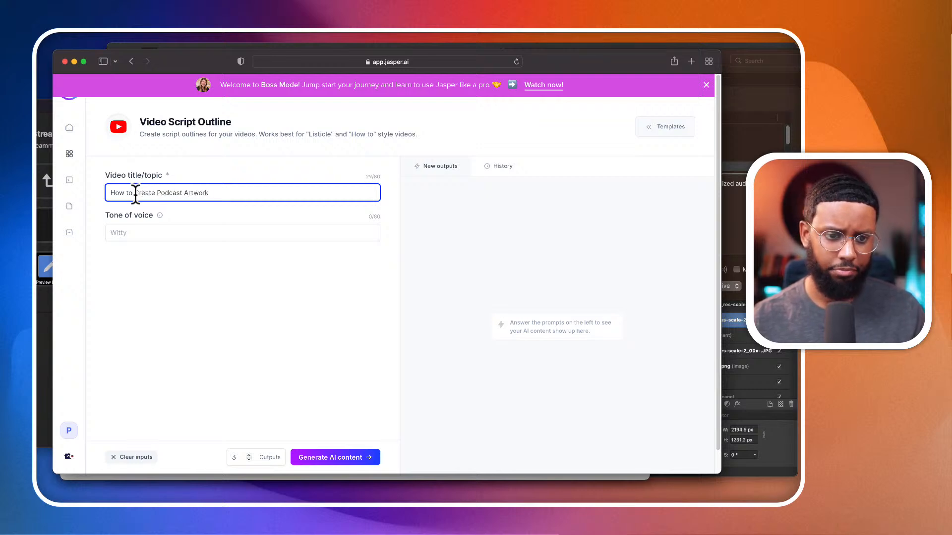
pyautogui.tripleClick(141, 191)
pyautogui.press('super+c')
pyautogui.press('BackSpace')
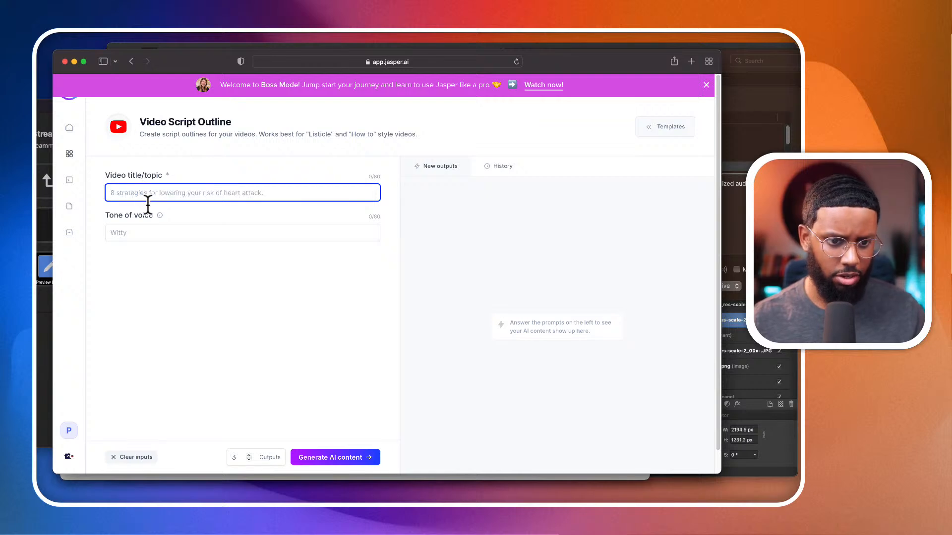
pyautogui.press('super+v')
pyautogui.click(185, 232)
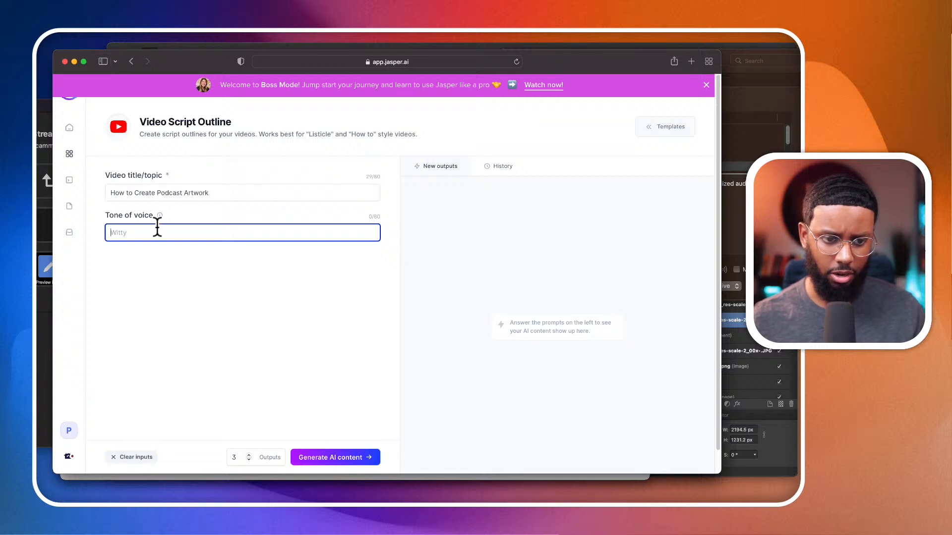
pyautogui.write('witty')
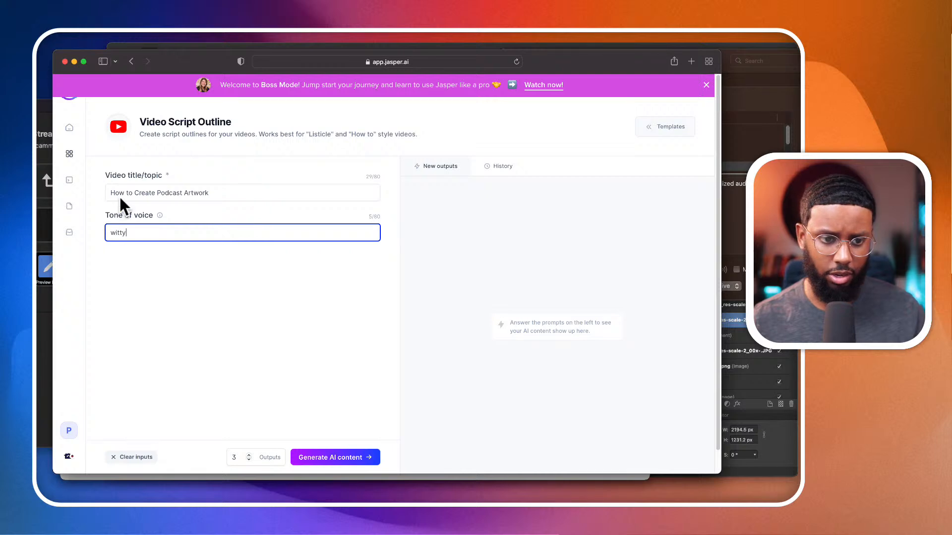
# - Replace the video topic with "Tips for Making Podcast Artwork" and generate three script outlines
pyautogui.tripleClick(162, 193)
pyautogui.write('Tit')
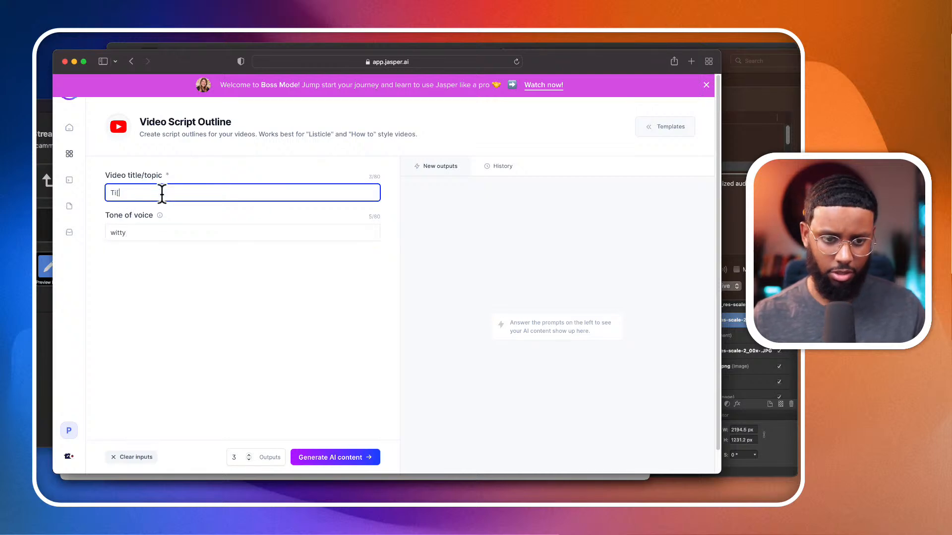
pyautogui.write('ps for Making Y')
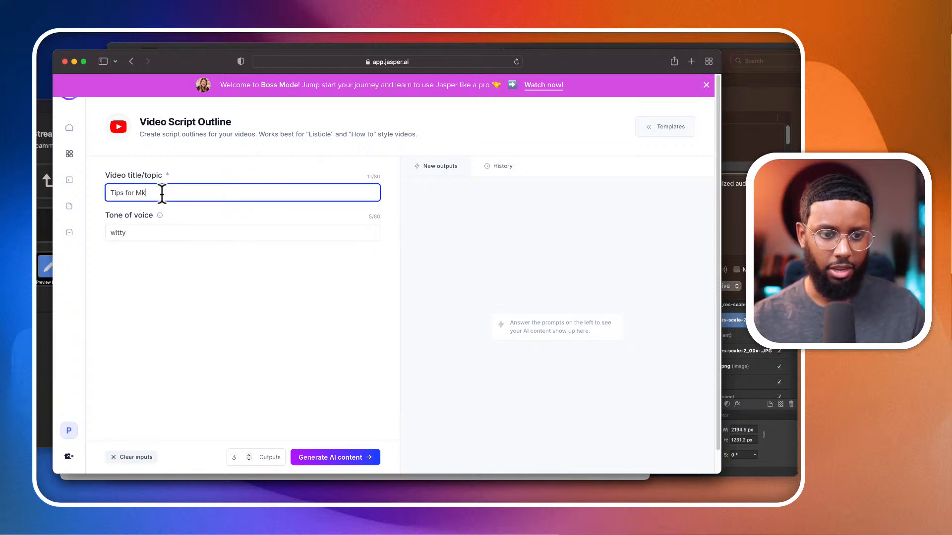
pyautogui.write('odcast Artwork')
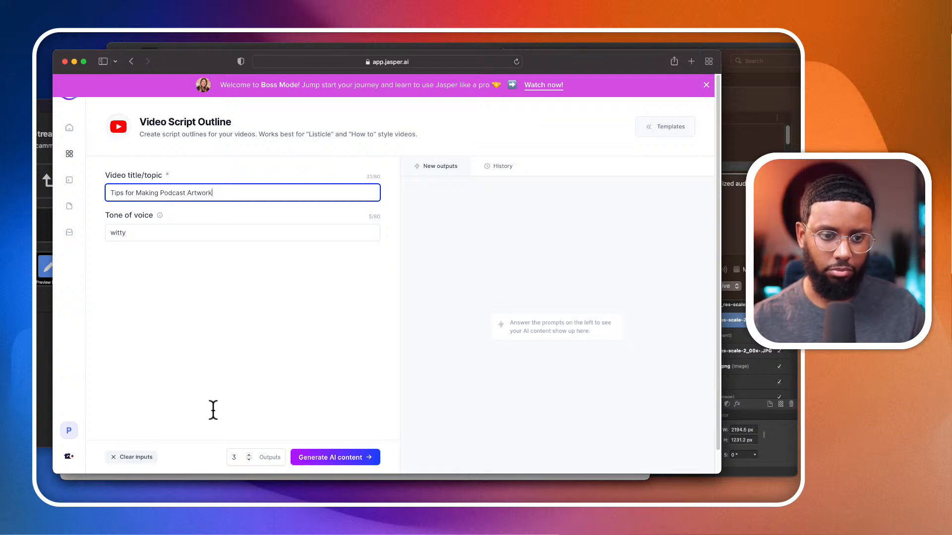
pyautogui.click(336, 460)
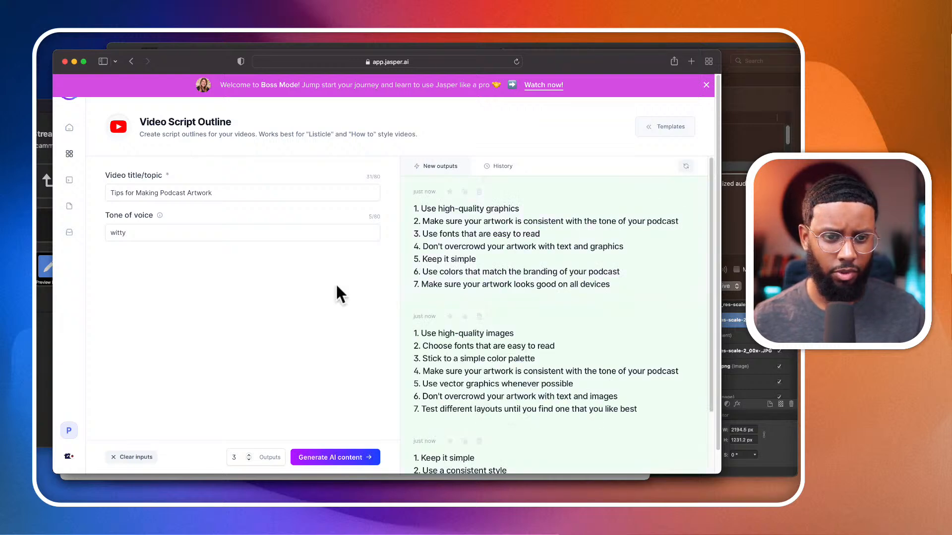
# - Read through the generated script outlines and compare them with the entered video topic
pyautogui.scroll(-2, 347, 367)
pyautogui.scroll(2, 346, 364)
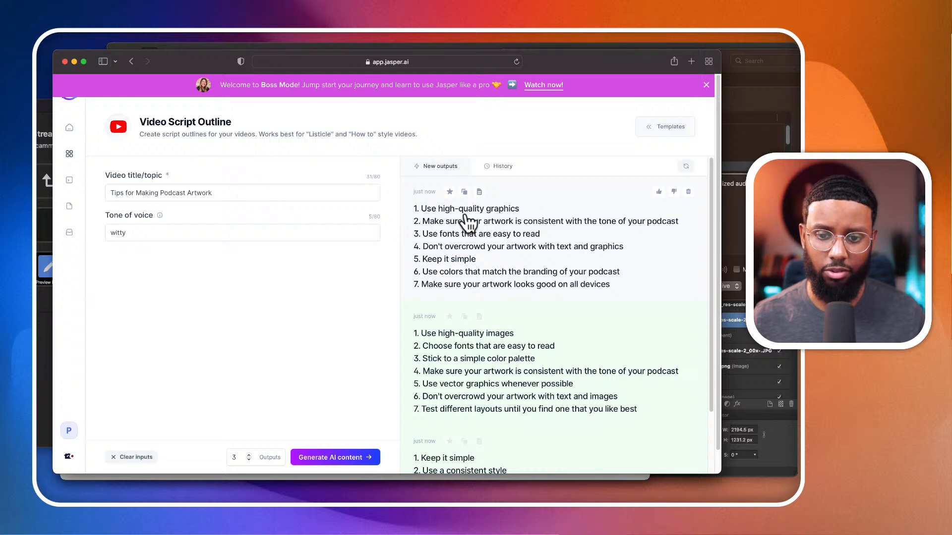
pyautogui.scroll(-3, 468, 303)
pyautogui.scroll(3, 468, 302)
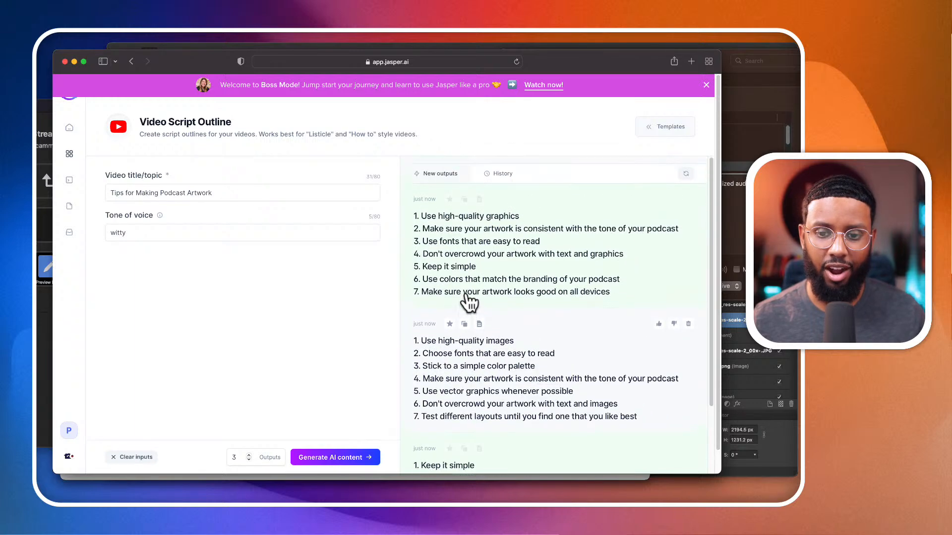
pyautogui.scroll(-1, 469, 301)
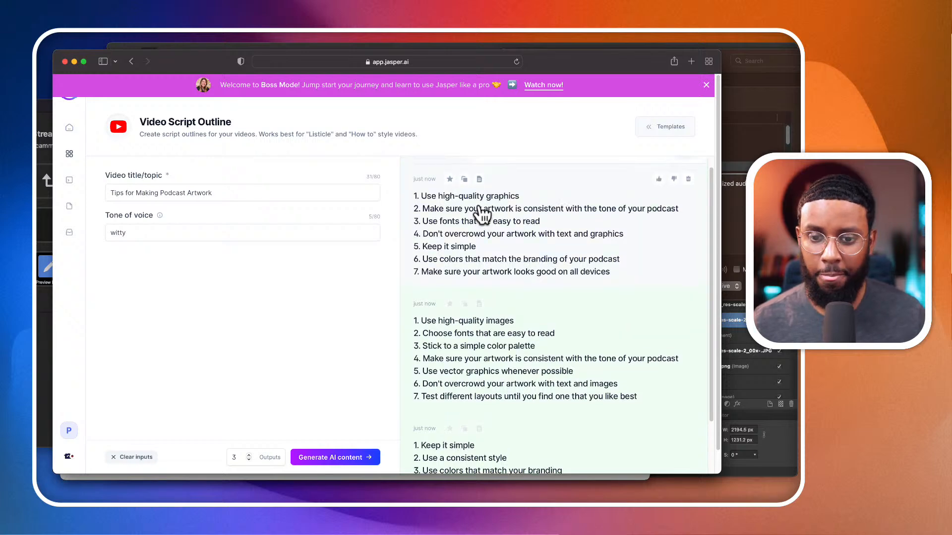
pyautogui.scroll(1, 483, 213)
pyautogui.scroll(-2, 481, 213)
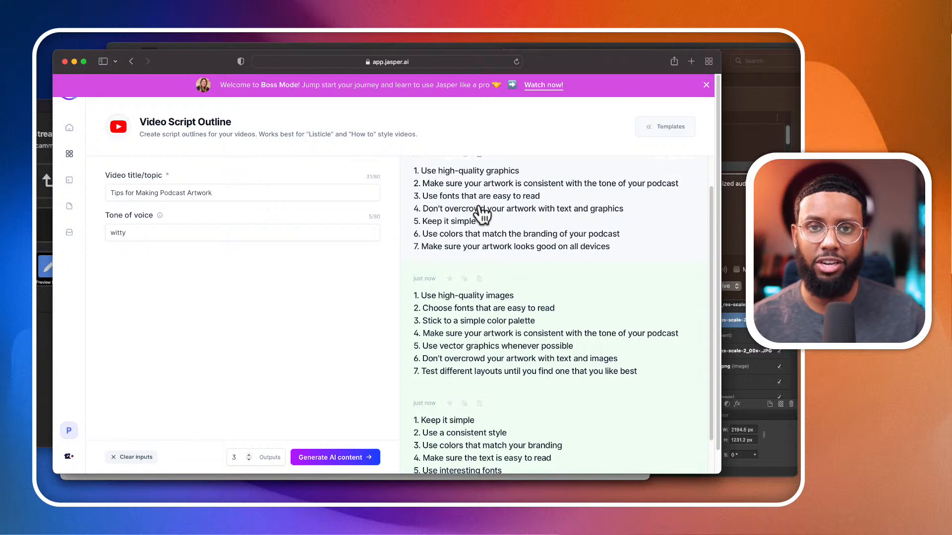
pyautogui.scroll(2, 480, 214)
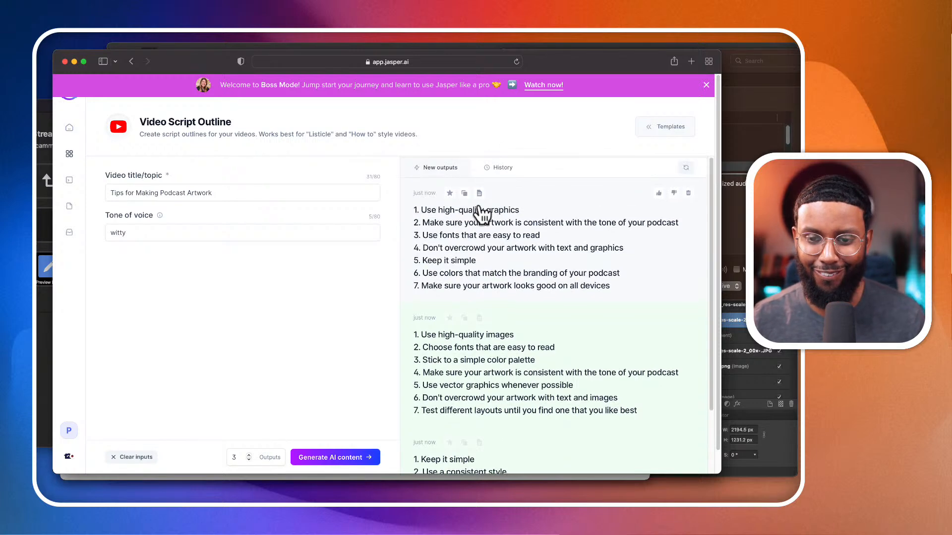
pyautogui.scroll(-6, 417, 390)
pyautogui.scroll(6, 417, 390)
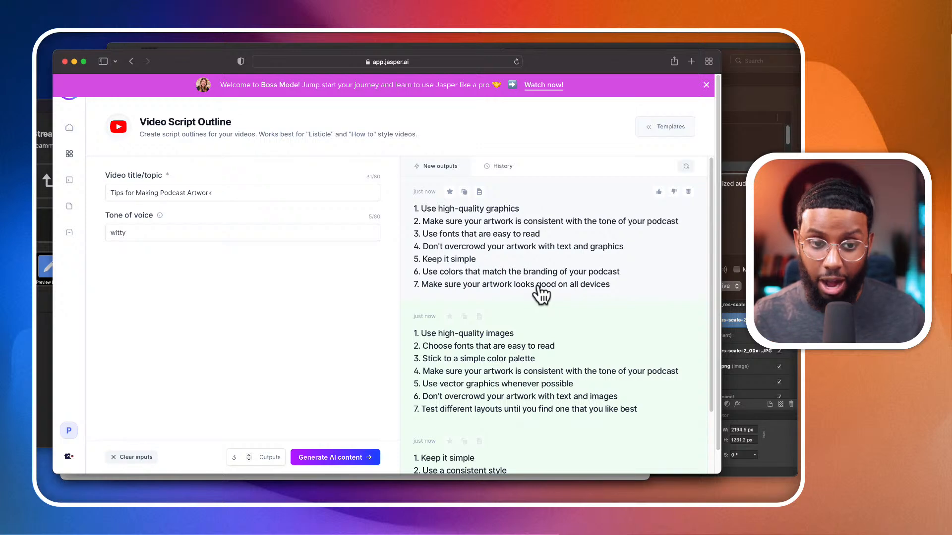
pyautogui.scroll(-2, 540, 295)
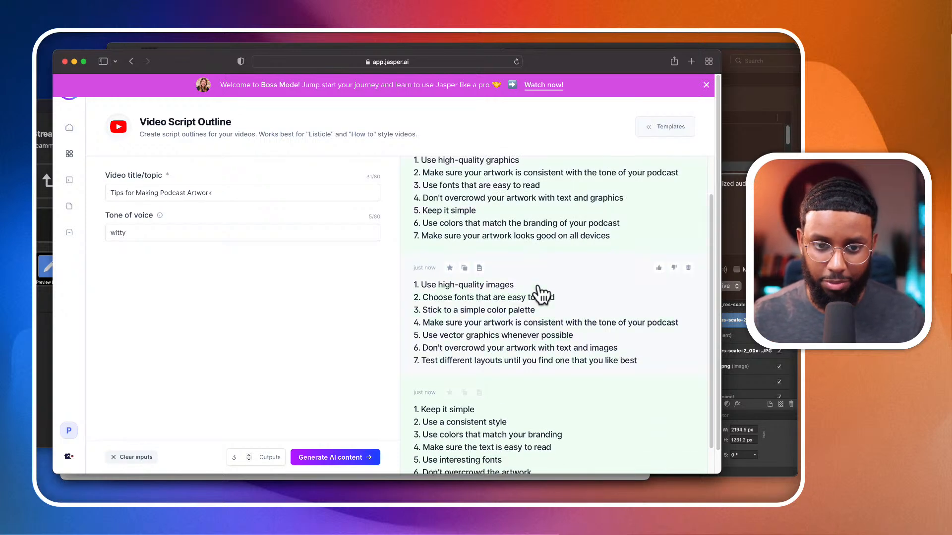
pyautogui.scroll(-2, 542, 295)
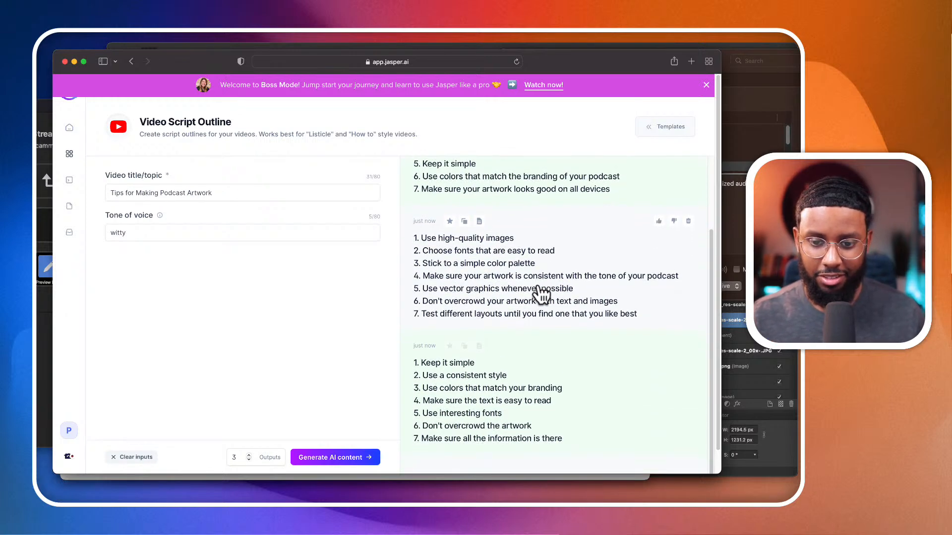
pyautogui.scroll(4, 540, 293)
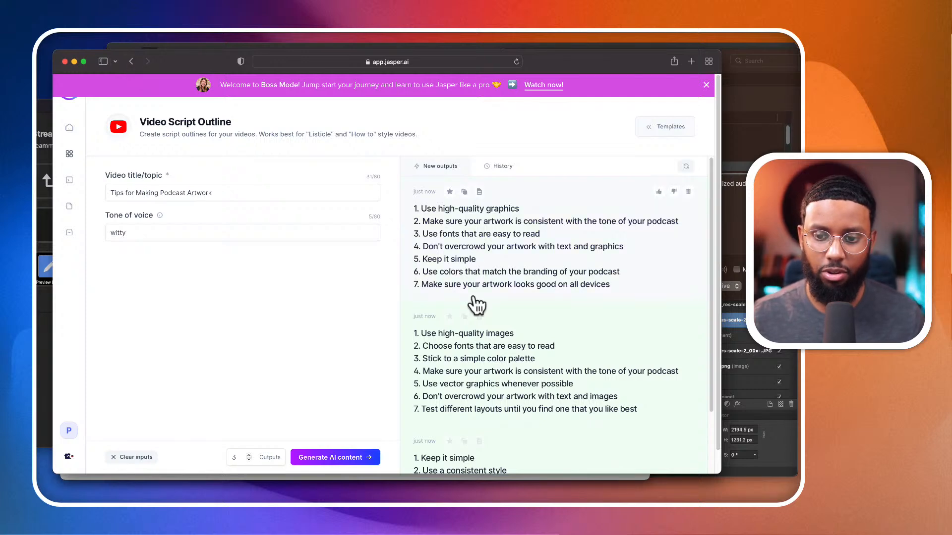
pyautogui.moveTo(120, 194); pyautogui.dragTo(229, 193)
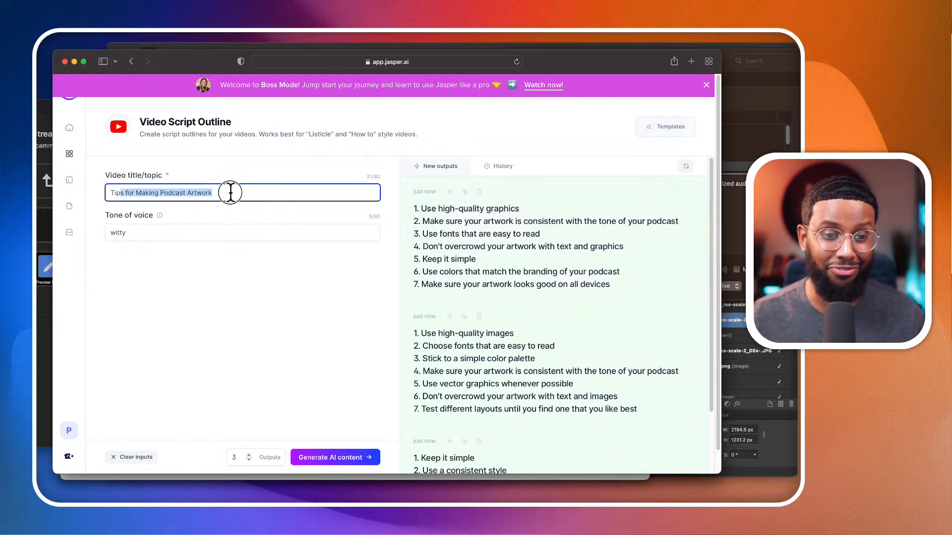
pyautogui.scroll(-1, 475, 258)
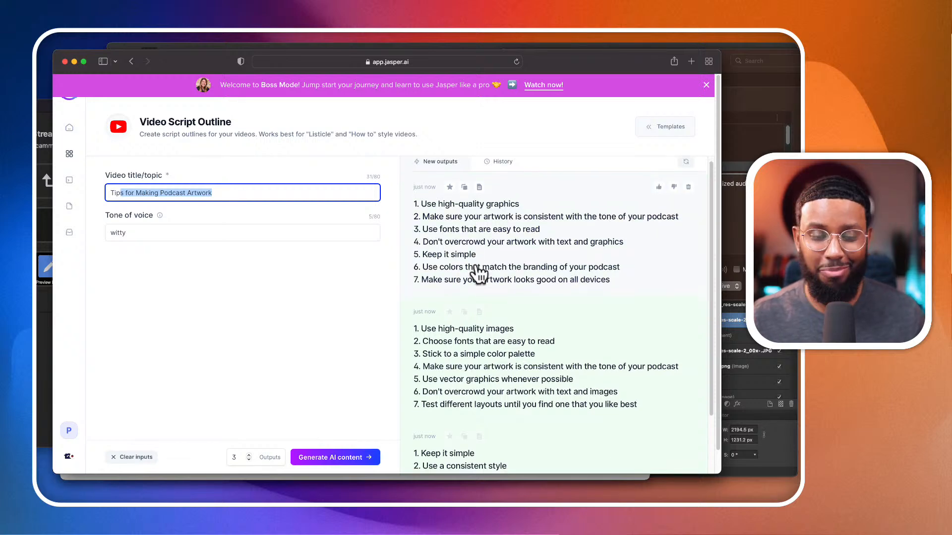
# - Return to the template library, filter it to the Video category and open the Video Script Hook and Introduction template
pyautogui.click(134, 61)
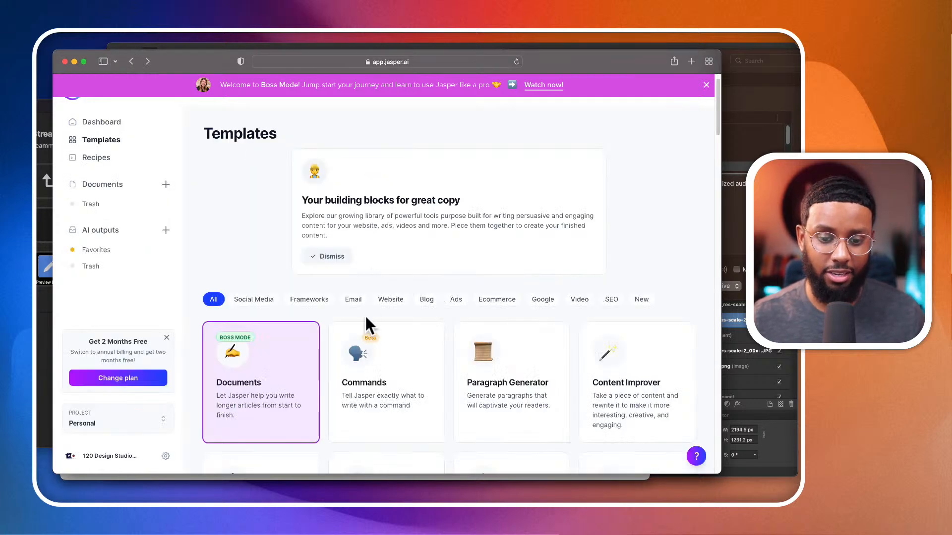
pyautogui.scroll(-2, 392, 310)
pyautogui.click(570, 248)
pyautogui.scroll(-3, 411, 317)
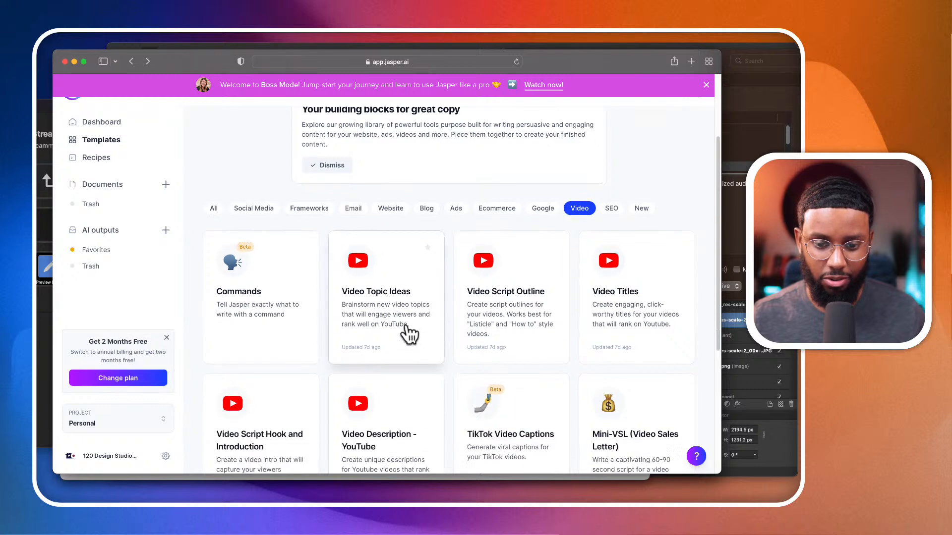
pyautogui.scroll(-3, 555, 302)
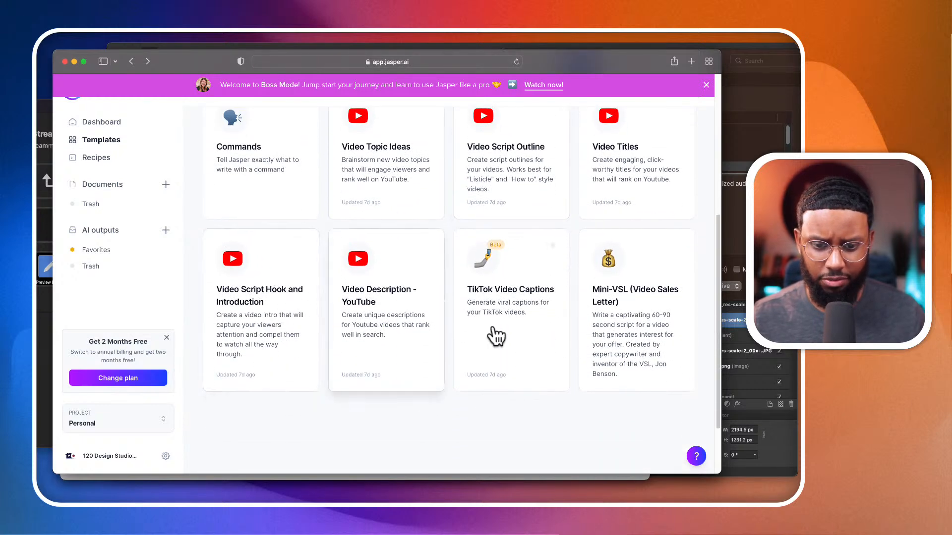
pyautogui.scroll(1, 352, 299)
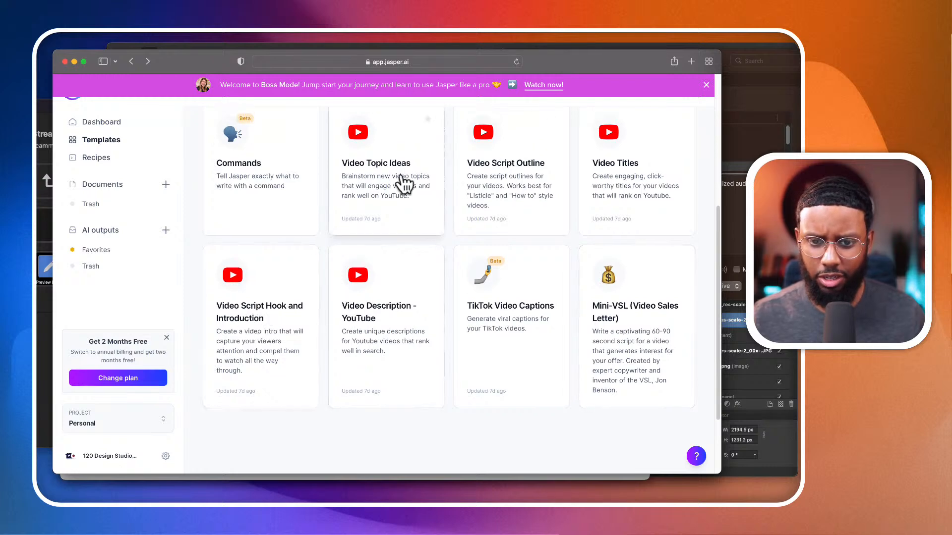
pyautogui.click(272, 342)
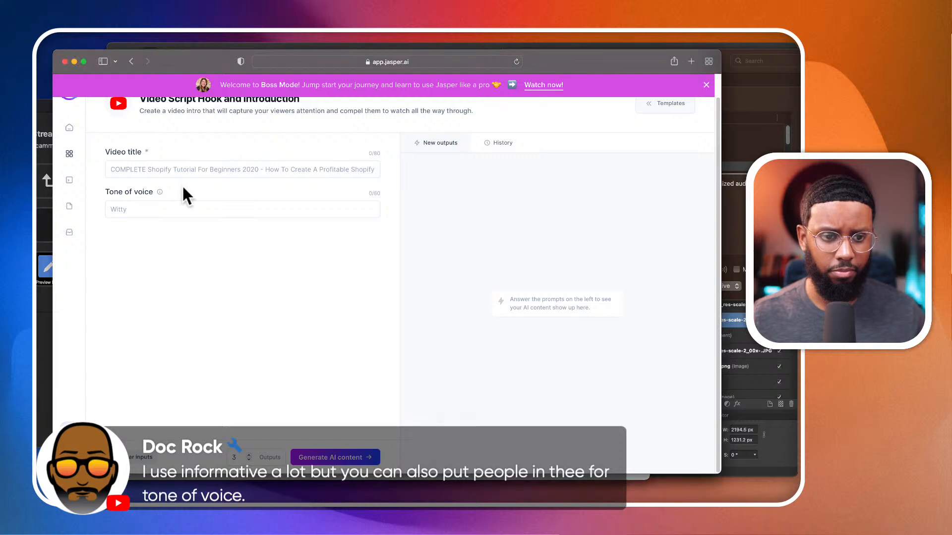
# - Paste "How to Create Podcast Artwork" as the video title for the hook and introduction
pyautogui.click(177, 170)
pyautogui.write('How to Create Podcast Artwork')
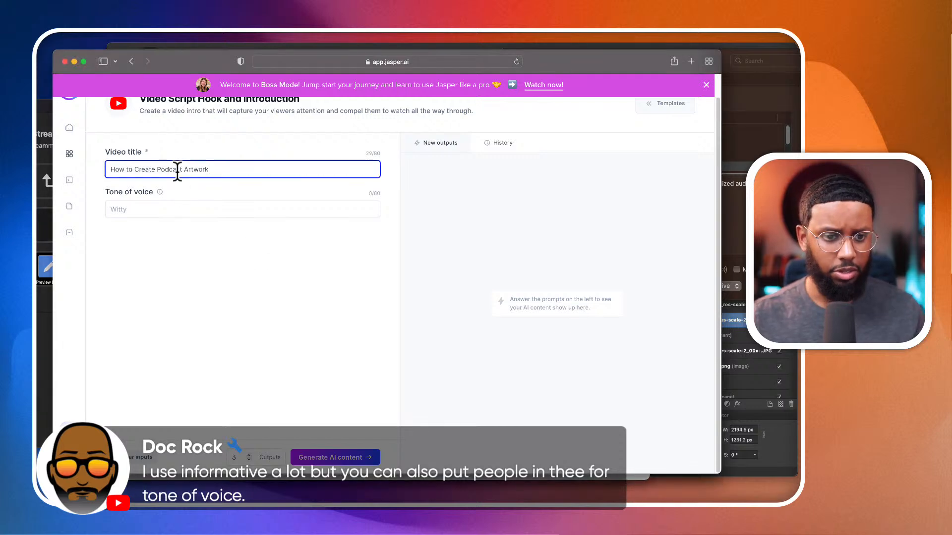
# - Set the tone of voice to "witty" for the video hook and introduction
pyautogui.click(187, 208)
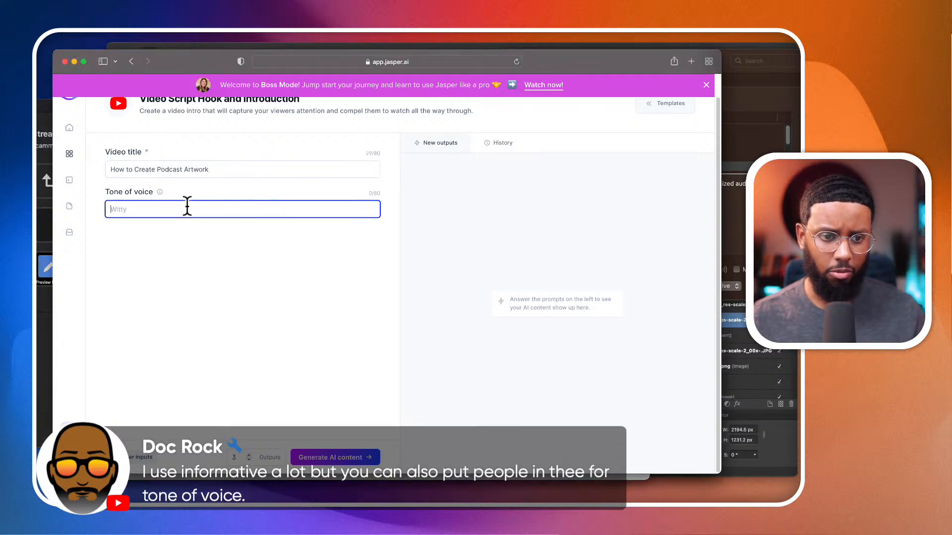
pyautogui.scroll(1, 184, 238)
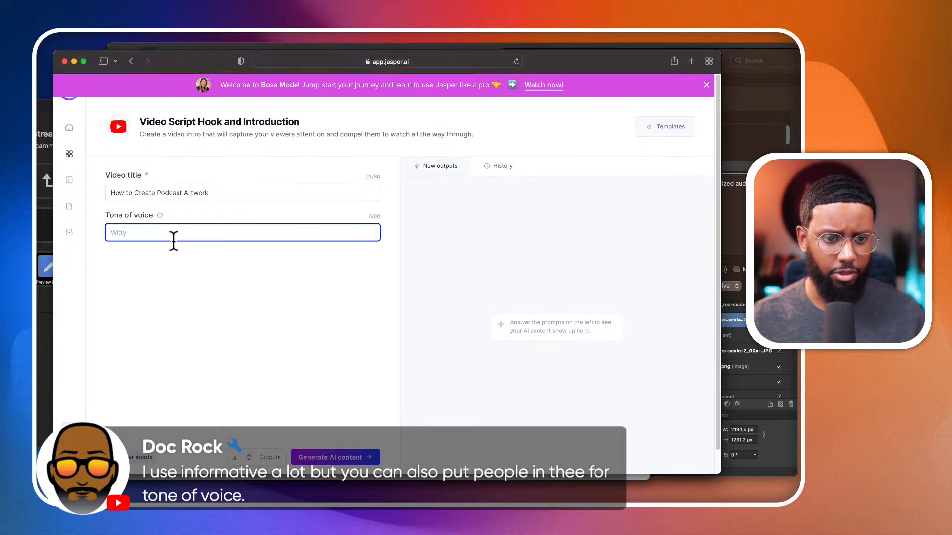
pyautogui.write('wittty')
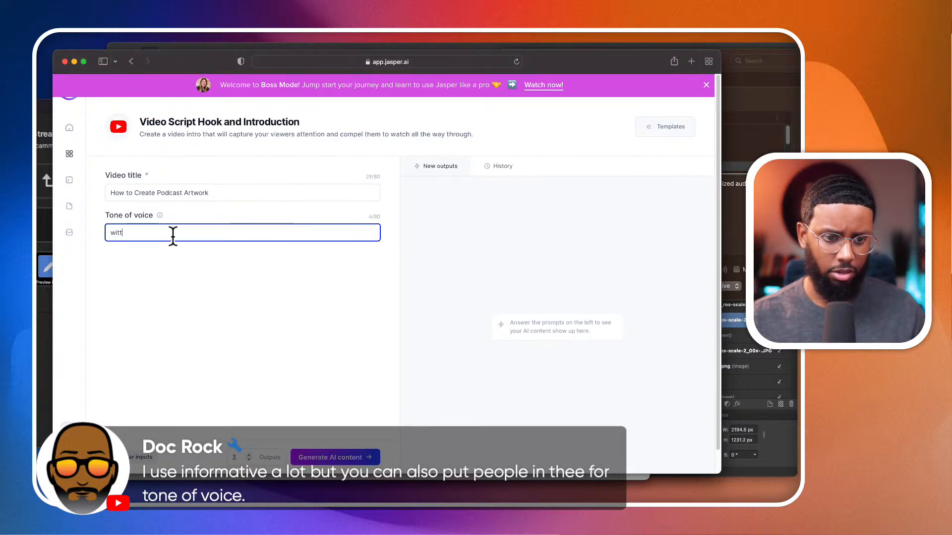
pyautogui.press('BackSpace')
pyautogui.press('BackSpace')
pyautogui.write('y')
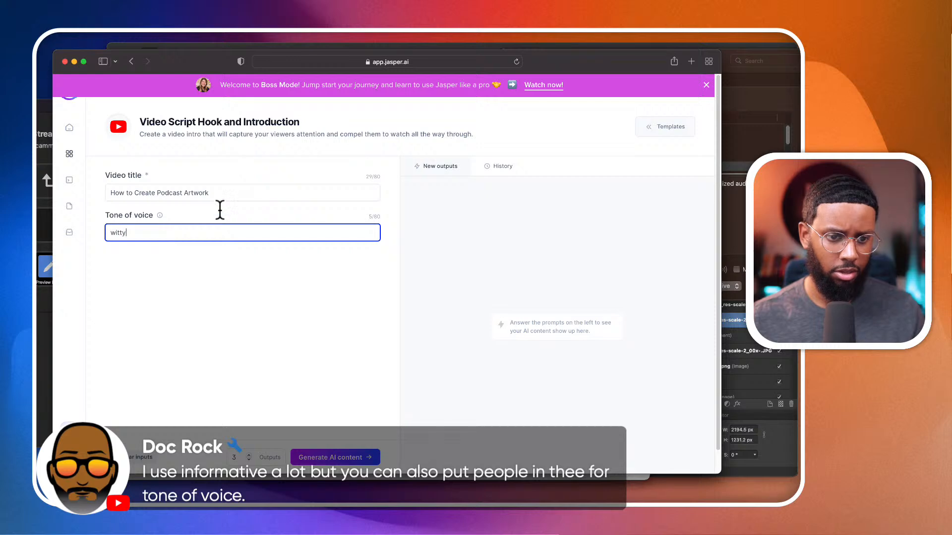
# - Replace the video title with a fresh paste of "How to Create Podcast Artwork" and generate three hook and introduction outputs
pyautogui.tripleClick(220, 193)
pyautogui.press('super+c')
pyautogui.press('BackSpace')
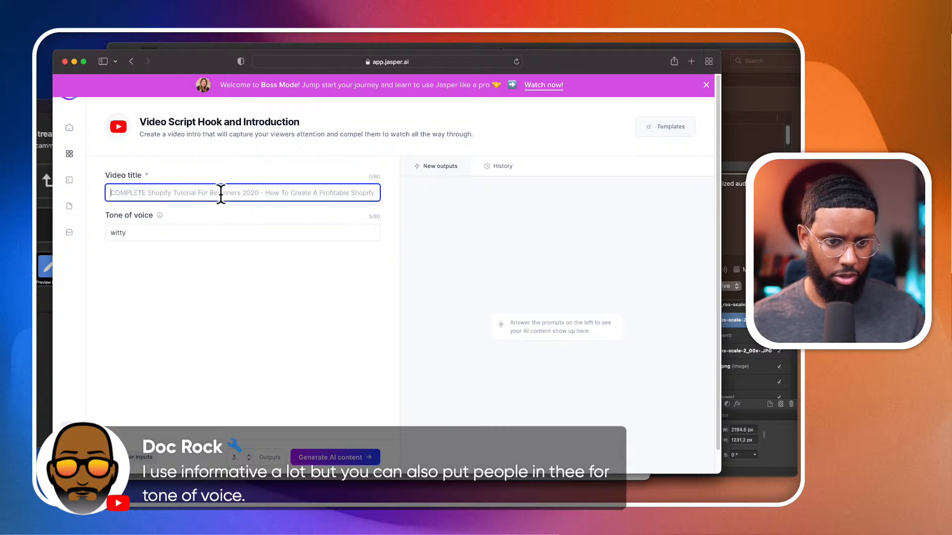
pyautogui.press('super+v')
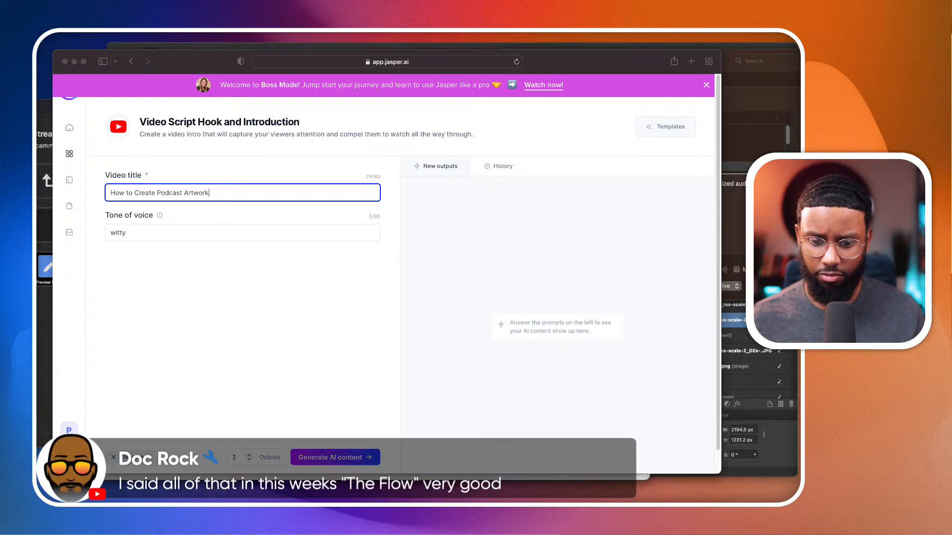
pyautogui.click(342, 461)
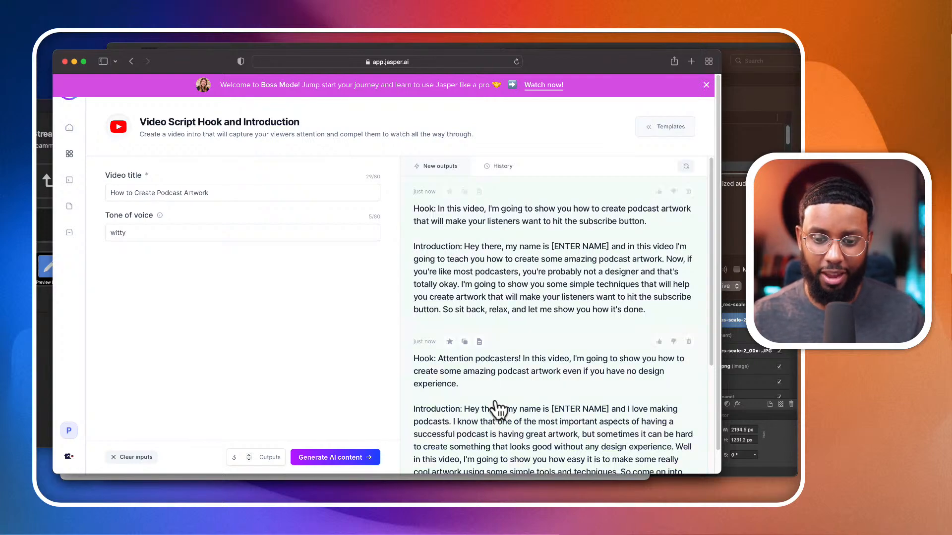
# - Read through the three generated hooks and introductions and compare their wording
pyautogui.scroll(-5, 495, 407)
pyautogui.scroll(5, 498, 409)
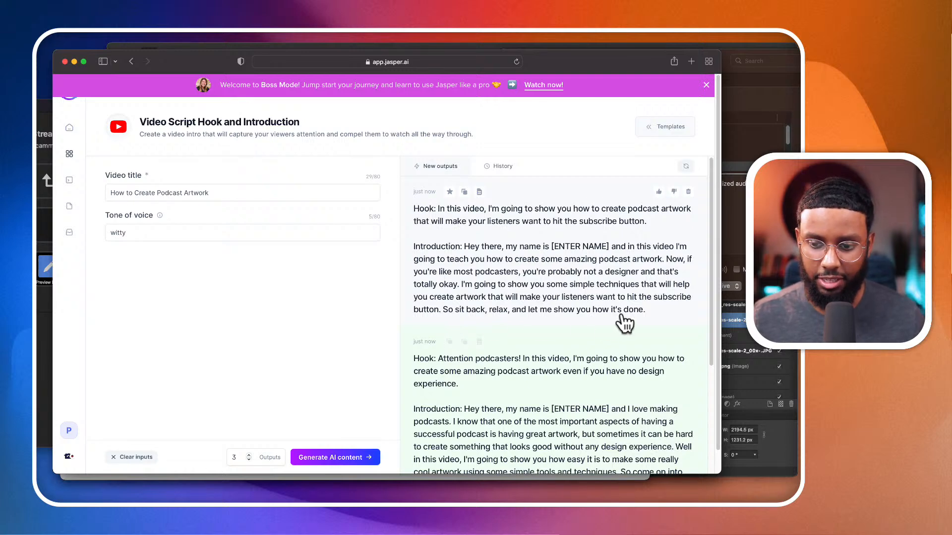
pyautogui.scroll(-5, 427, 357)
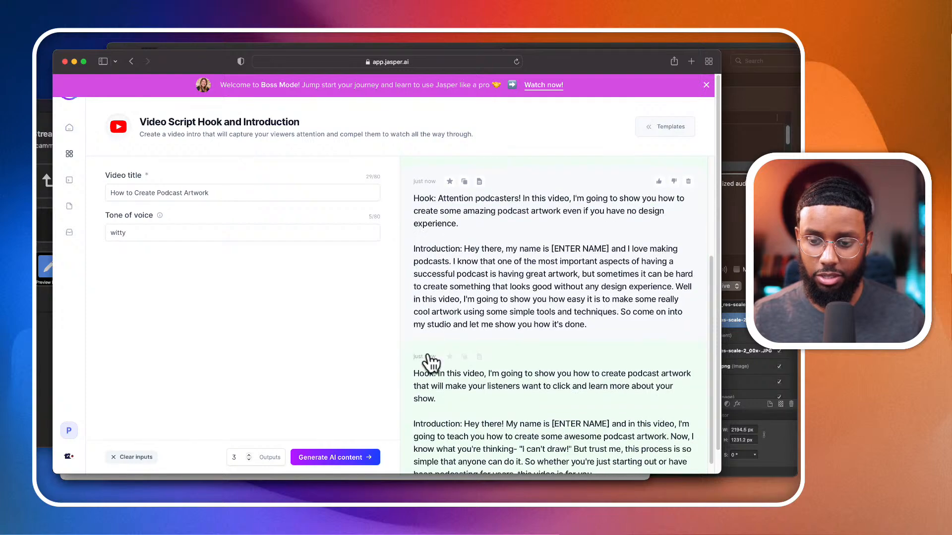
pyautogui.scroll(2, 431, 364)
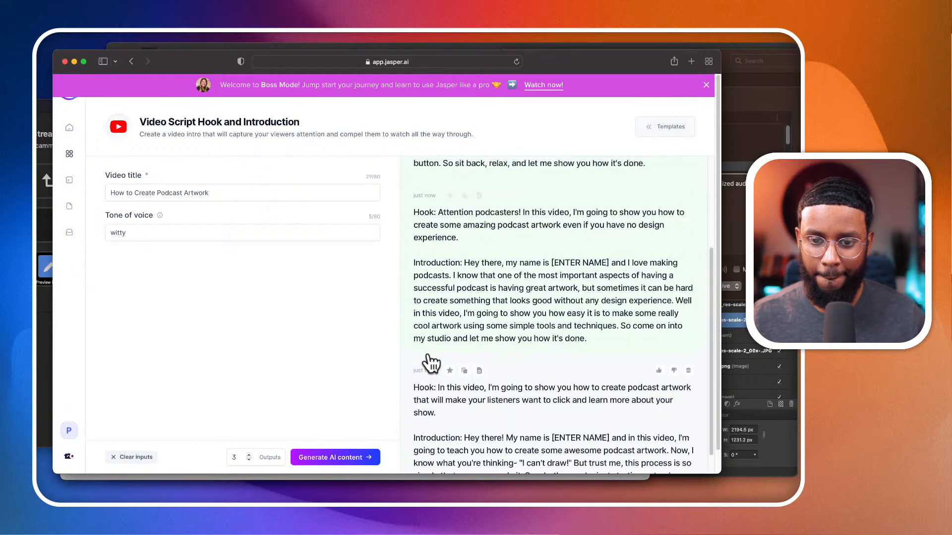
pyautogui.scroll(-2, 430, 363)
pyautogui.scroll(5, 639, 264)
# - Open the first generated hook and introduction for a closer look, close it and review the remaining outputs
pyautogui.click(630, 268)
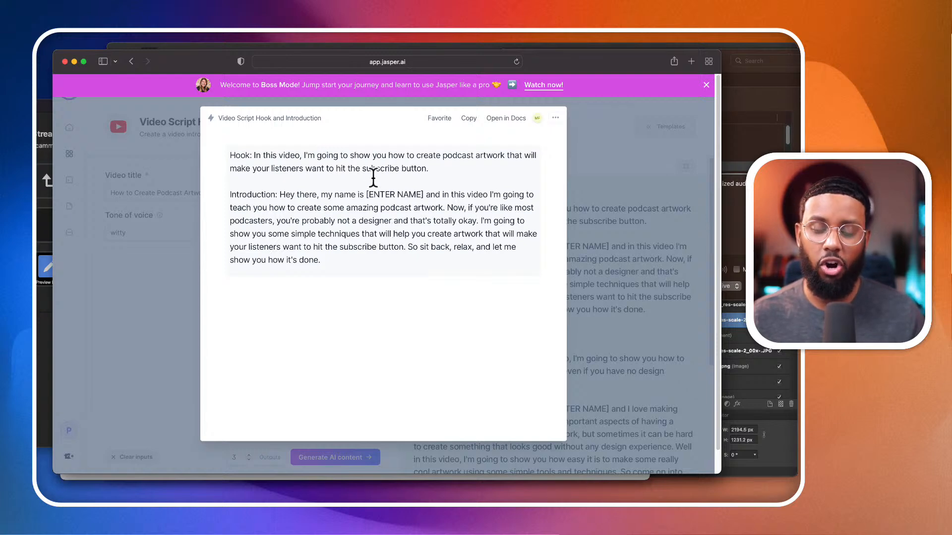
pyautogui.click(414, 264)
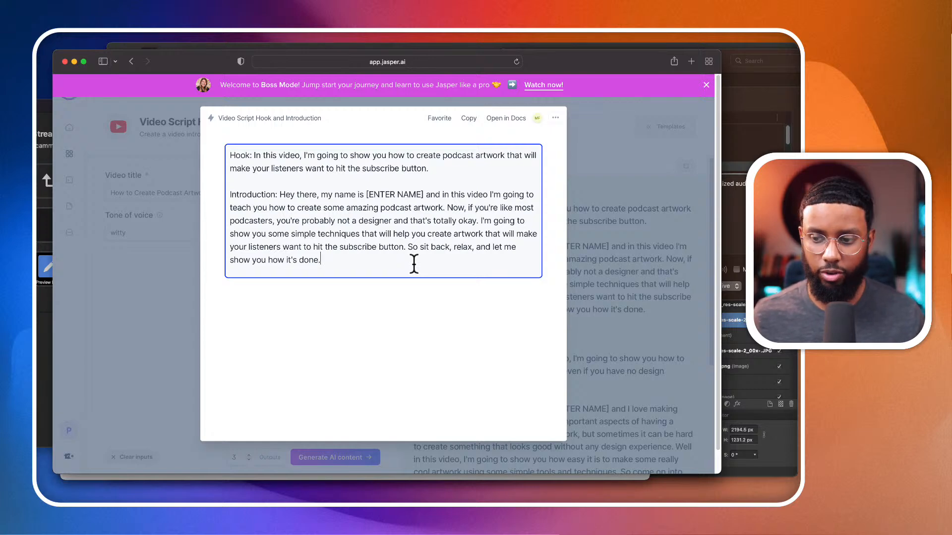
pyautogui.click(632, 265)
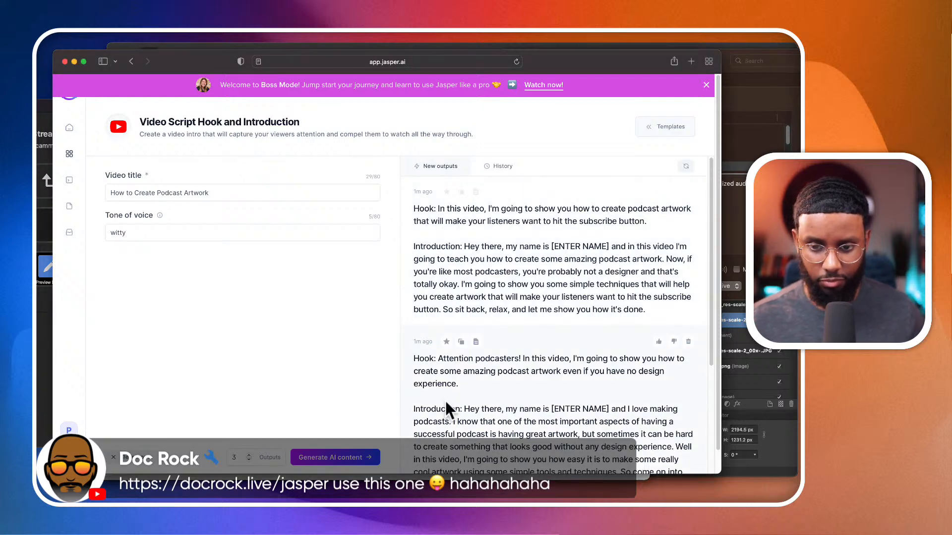
pyautogui.scroll(-5, 445, 400)
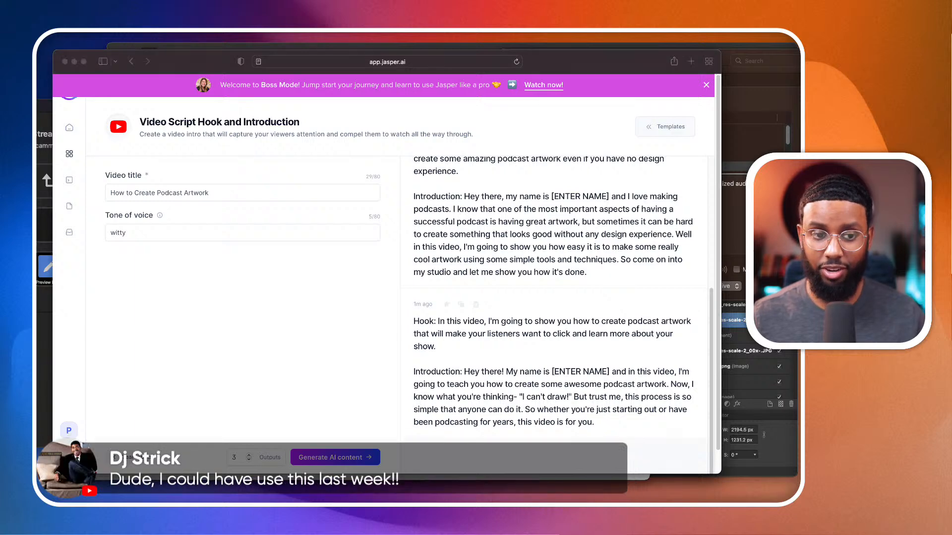
# - Go to the dashboard and check the credit balance, including the explanation of plan credits
pyautogui.click(103, 177)
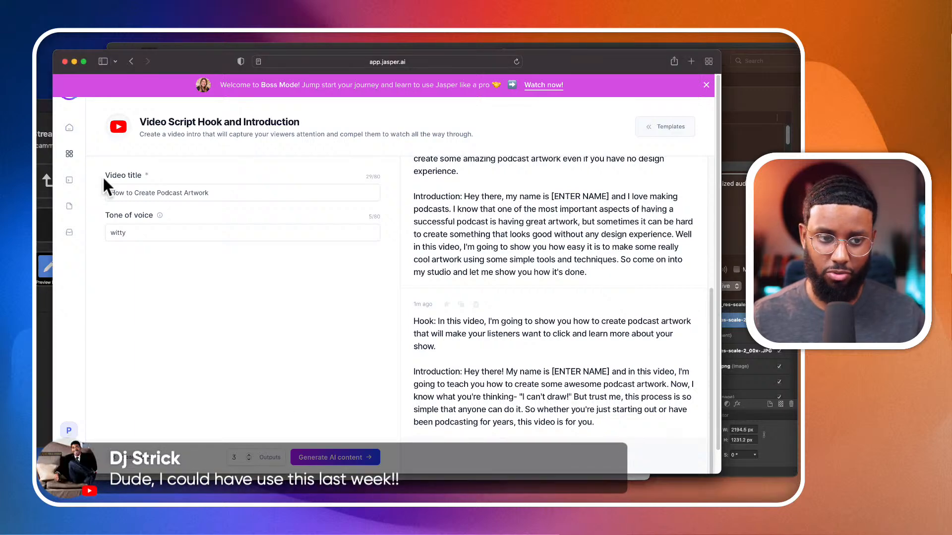
pyautogui.click(70, 131)
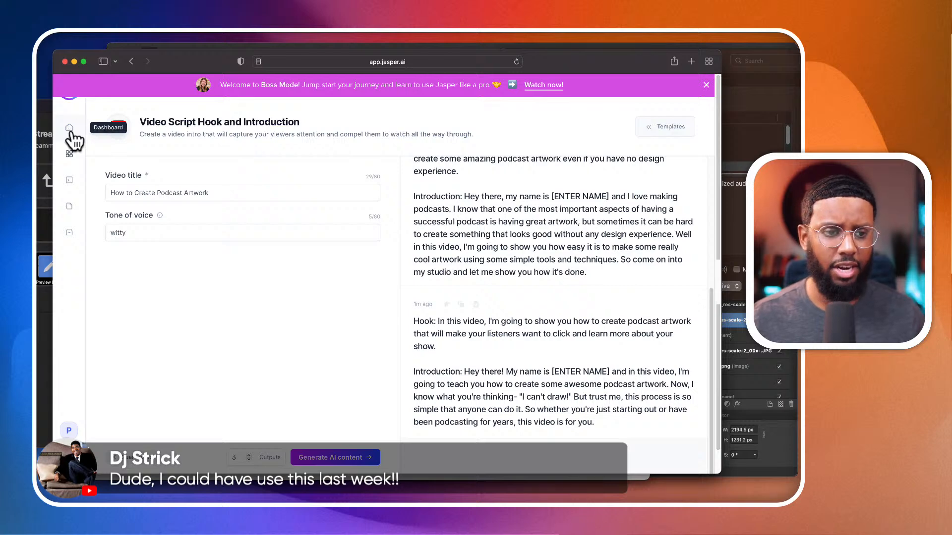
pyautogui.scroll(-6, 273, 325)
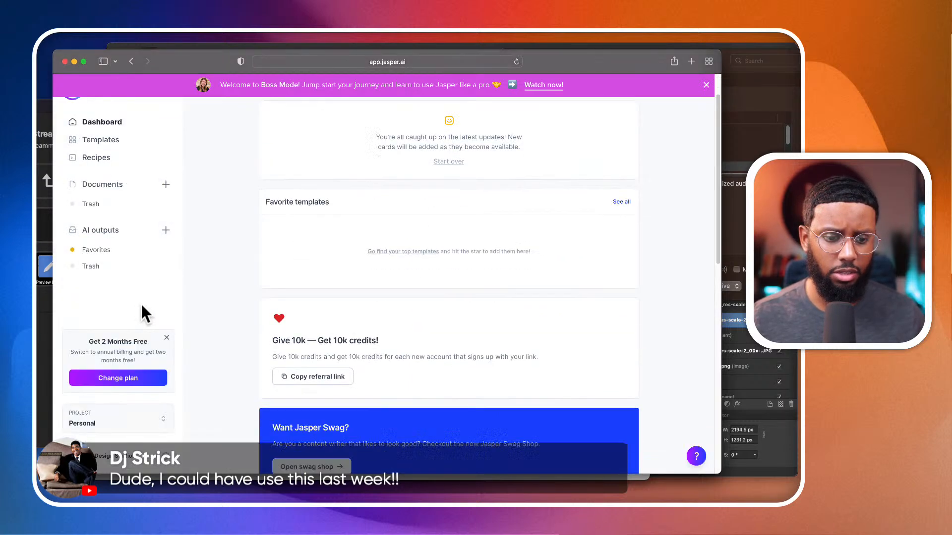
pyautogui.scroll(-3, 272, 325)
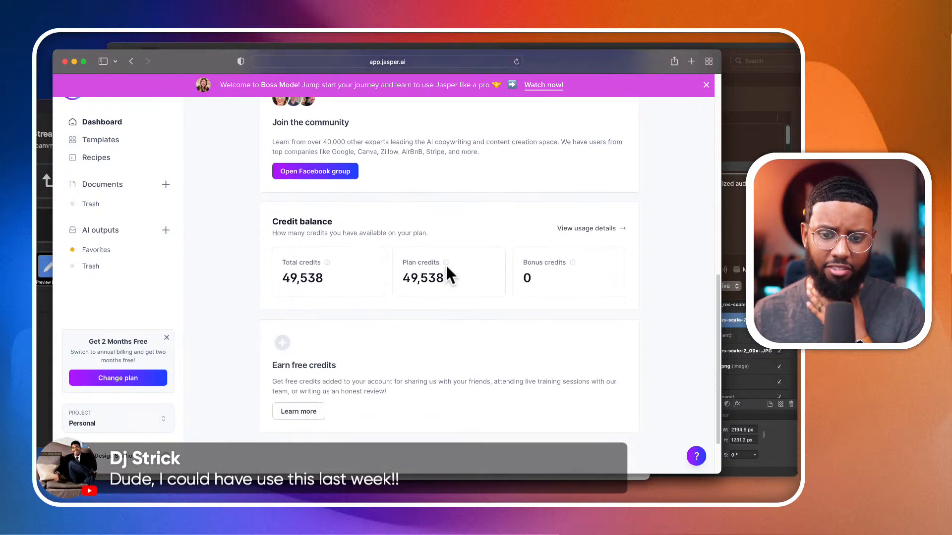
pyautogui.moveTo(446, 264)
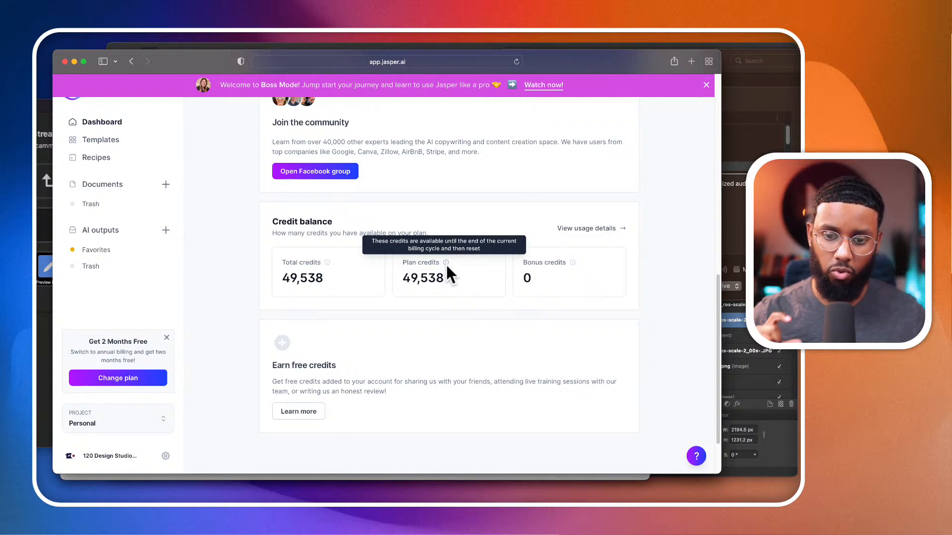
# - Highlight the total credits figure in the credit balance and check what it covers
pyautogui.scroll(1, 449, 263)
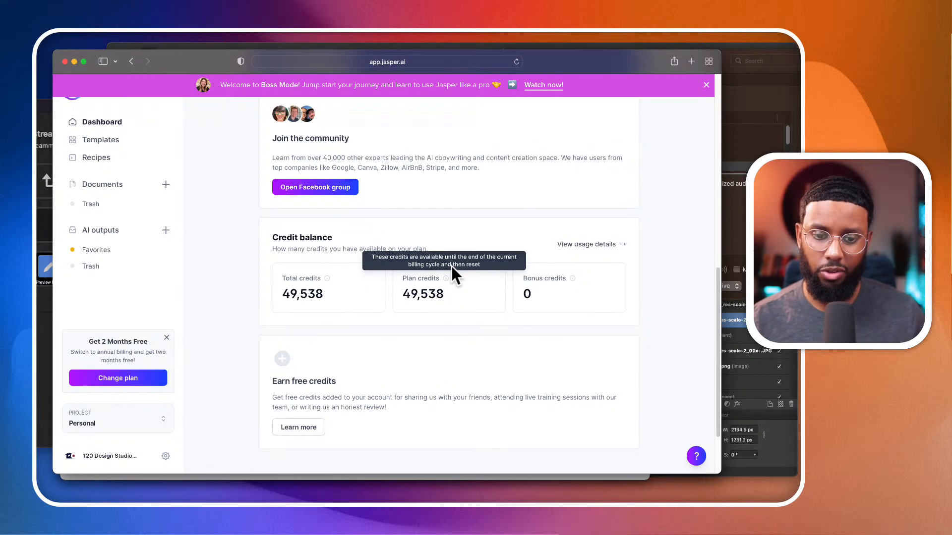
pyautogui.moveTo(283, 296); pyautogui.dragTo(357, 293)
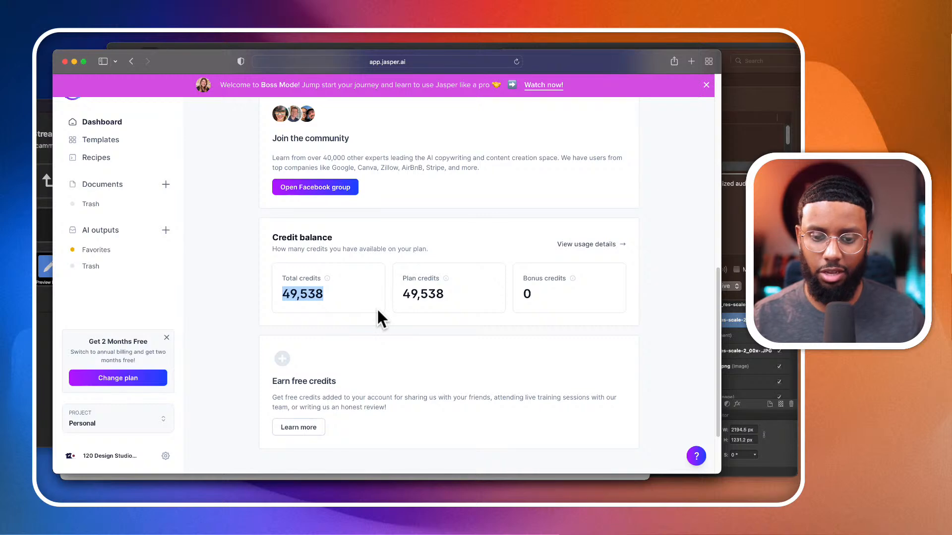
pyautogui.click(325, 296)
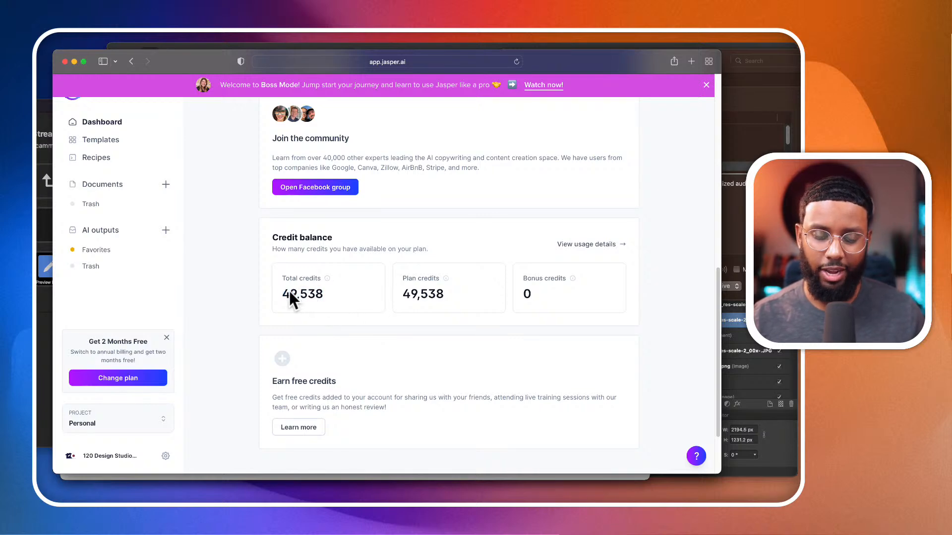
pyautogui.moveTo(283, 294); pyautogui.dragTo(332, 294)
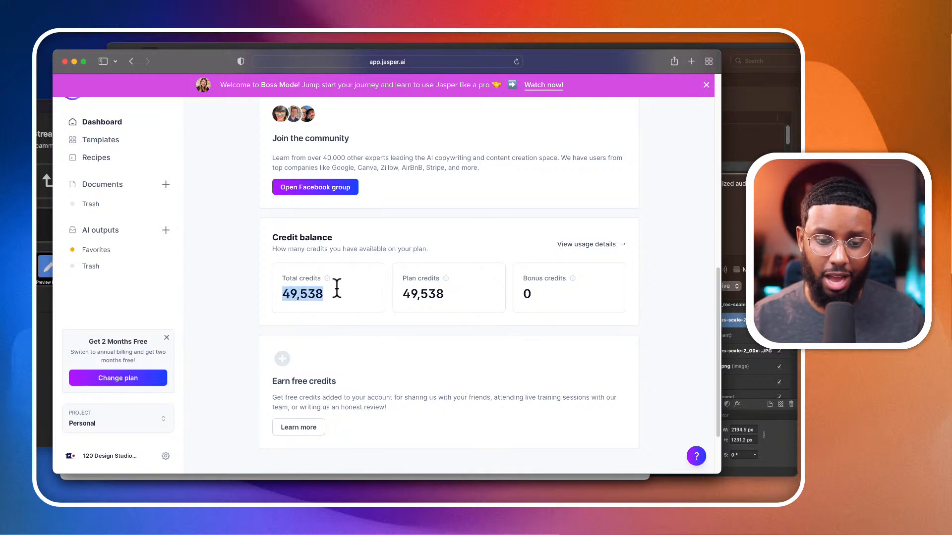
pyautogui.moveTo(334, 289); pyautogui.dragTo(251, 290)
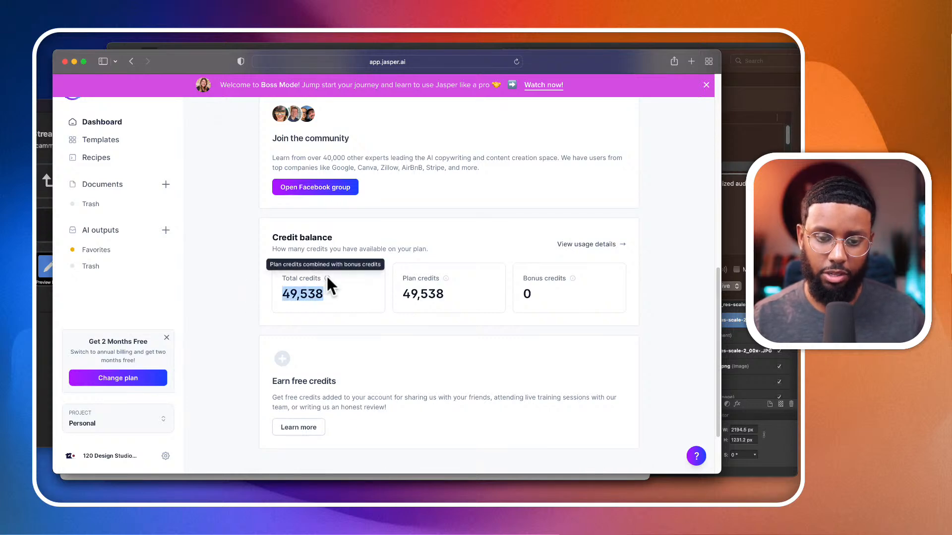
pyautogui.click(283, 293)
pyautogui.moveTo(283, 293); pyautogui.dragTo(334, 292)
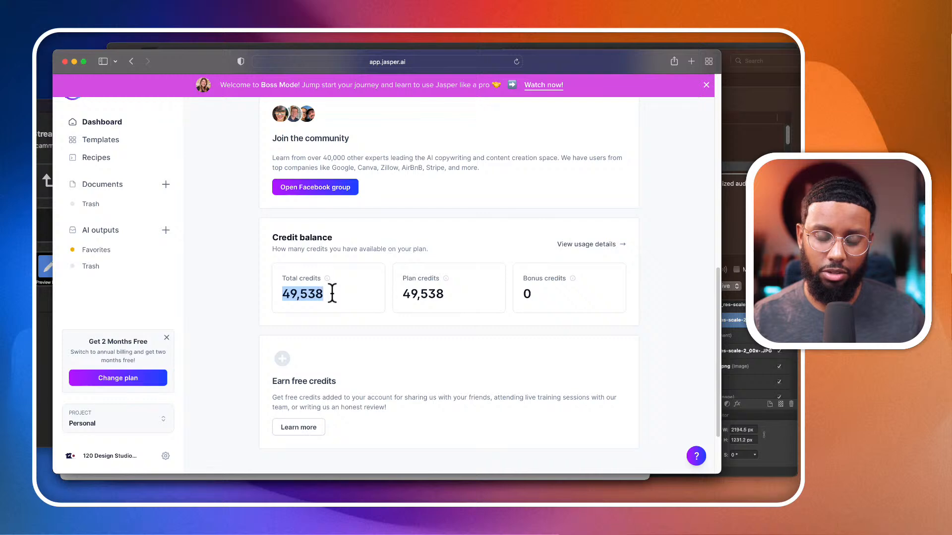
# - Look over the dashboard's sections for plan and pricing information
pyautogui.scroll(5, 332, 292)
pyautogui.scroll(1, 332, 293)
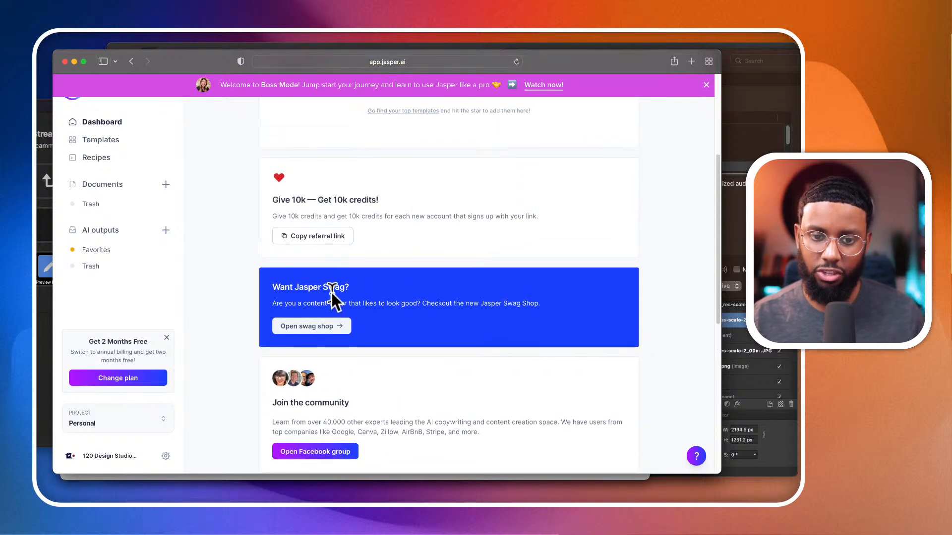
pyautogui.scroll(4, 331, 293)
pyautogui.scroll(-3, 331, 292)
pyautogui.scroll(-8, 332, 293)
pyautogui.scroll(8, 332, 295)
pyautogui.scroll(5, 332, 293)
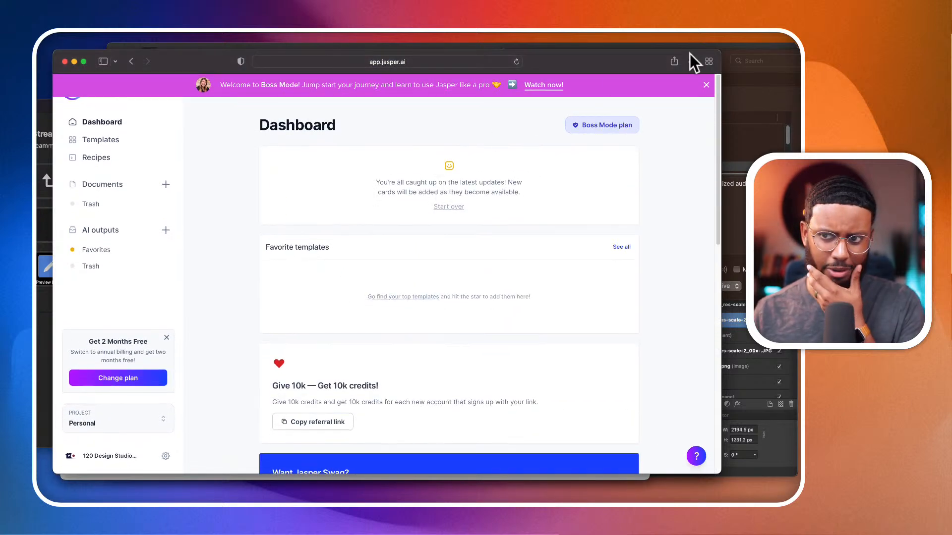
pyautogui.scroll(-1, 70, 299)
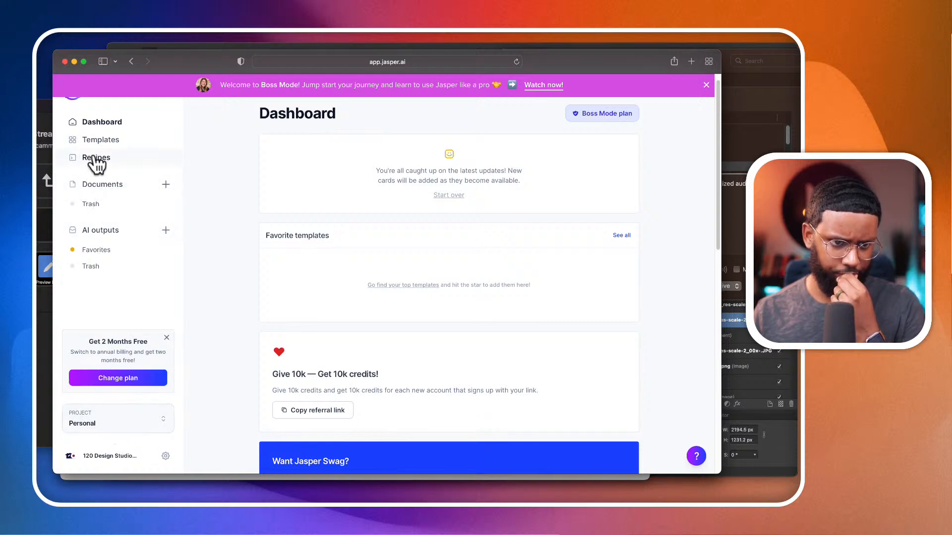
pyautogui.scroll(1, 93, 164)
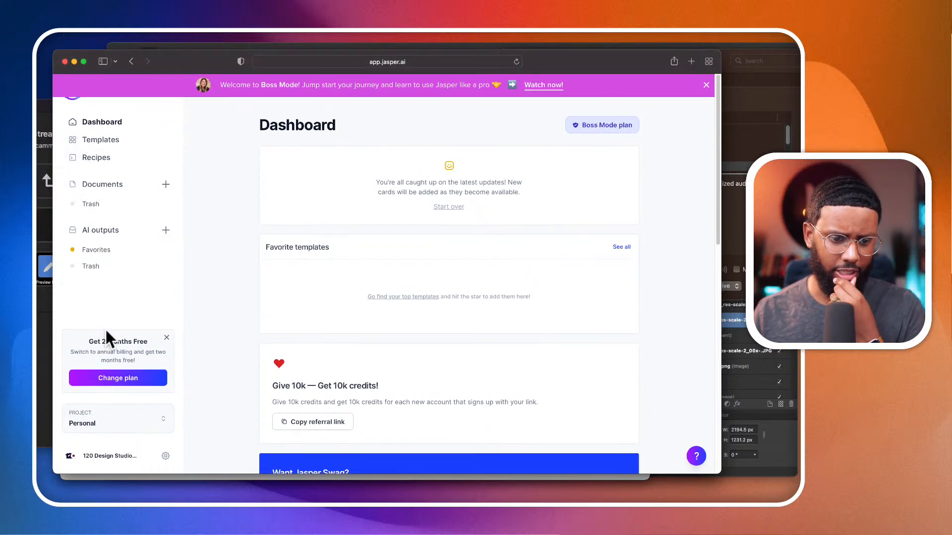
# - Open the plan editing page from the billing settings and examine the Starter and Boss Mode plans with their monthly prices
pyautogui.click(165, 456)
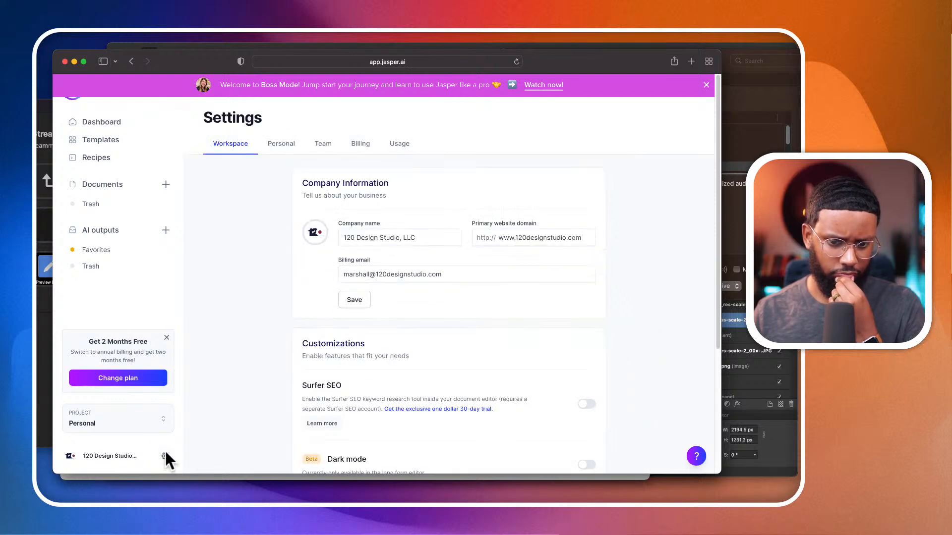
pyautogui.click(399, 143)
pyautogui.click(360, 143)
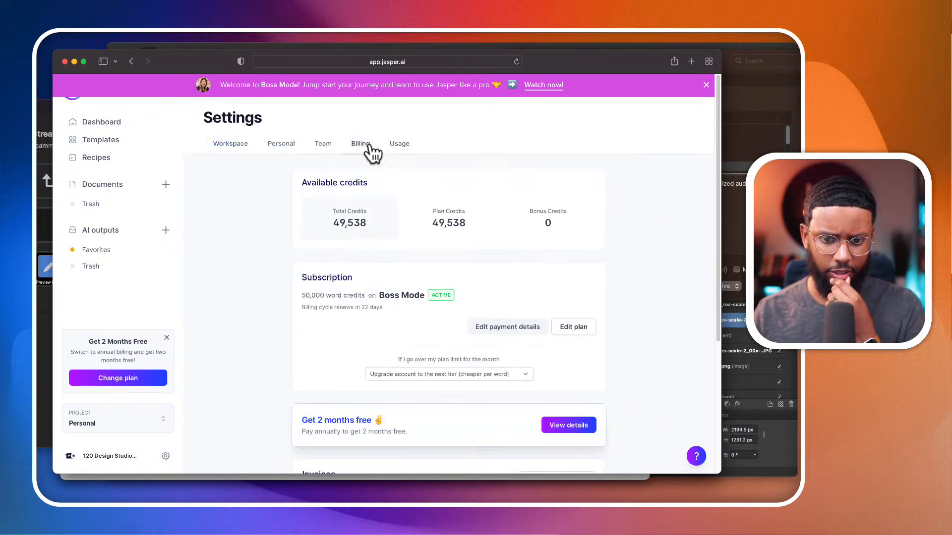
pyautogui.scroll(-3, 445, 333)
pyautogui.scroll(-2, 444, 327)
pyautogui.scroll(5, 444, 327)
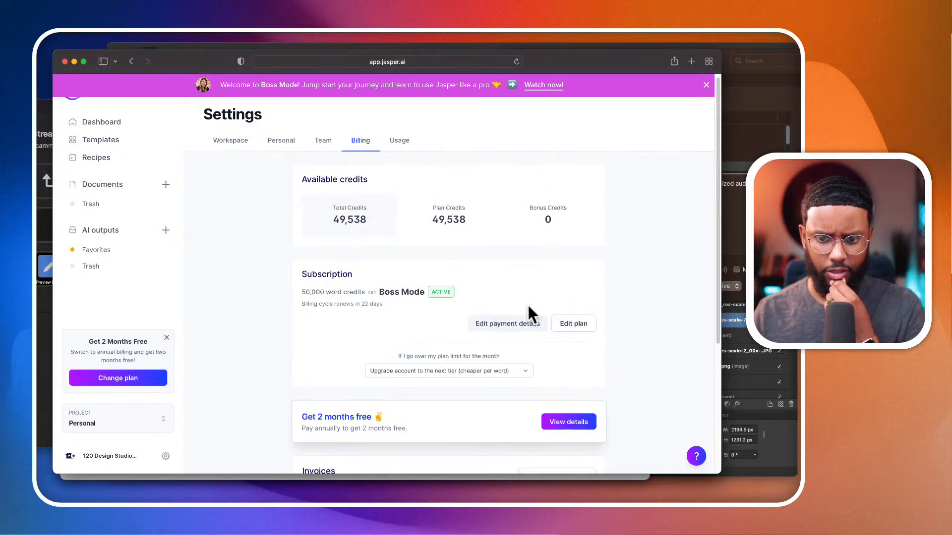
pyautogui.click(585, 324)
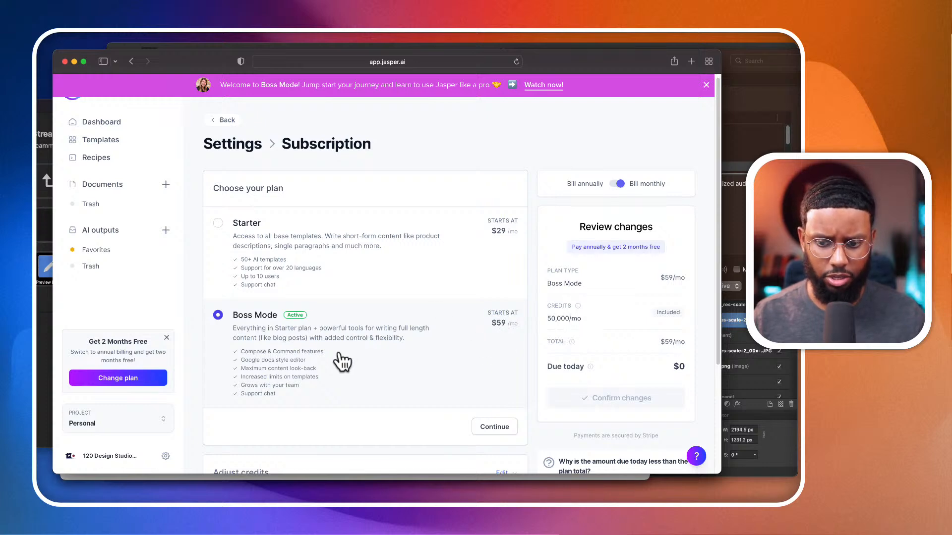
pyautogui.scroll(-2, 341, 362)
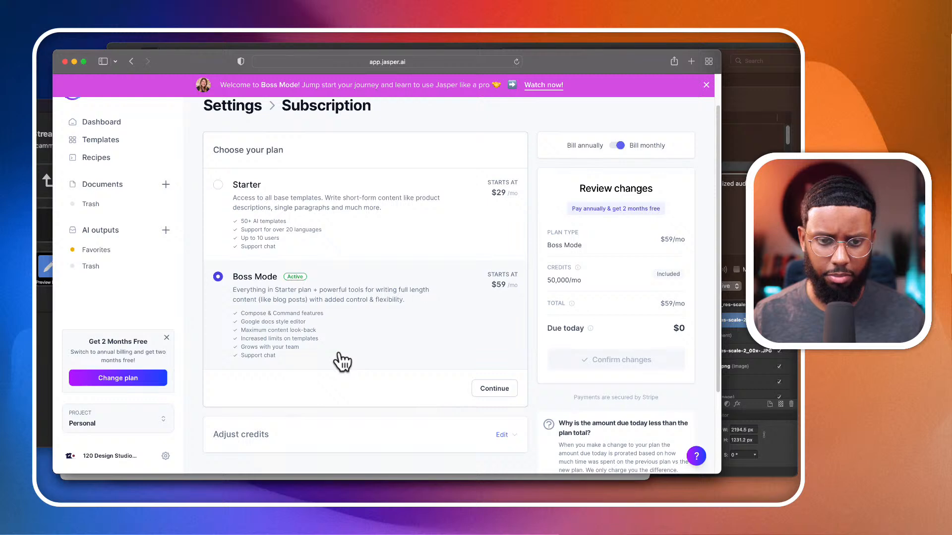
# - Open the Jasper website in a new browser tab and go to its plans and pricing page
pyautogui.click(691, 61)
pyautogui.write('jasper.ai')
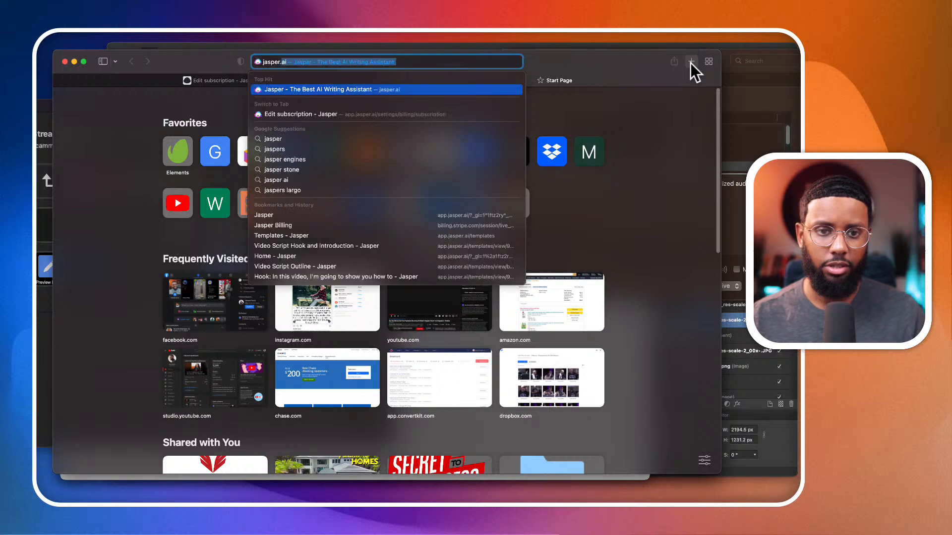
pyautogui.press('Return')
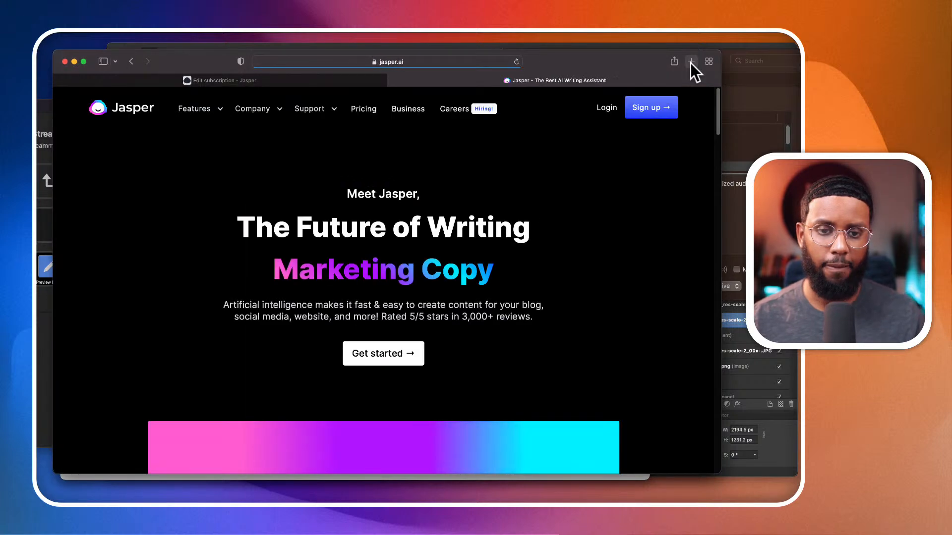
pyautogui.click(367, 109)
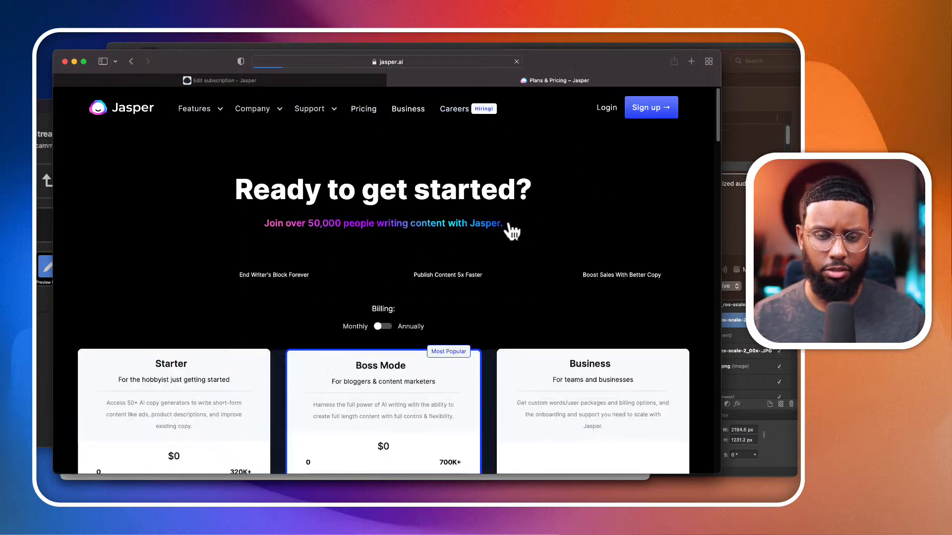
# - Lower the Starter plan's word allowance to 20,000 words per month in the plan comparison
pyautogui.scroll(-5, 494, 267)
pyautogui.scroll(-1, 493, 274)
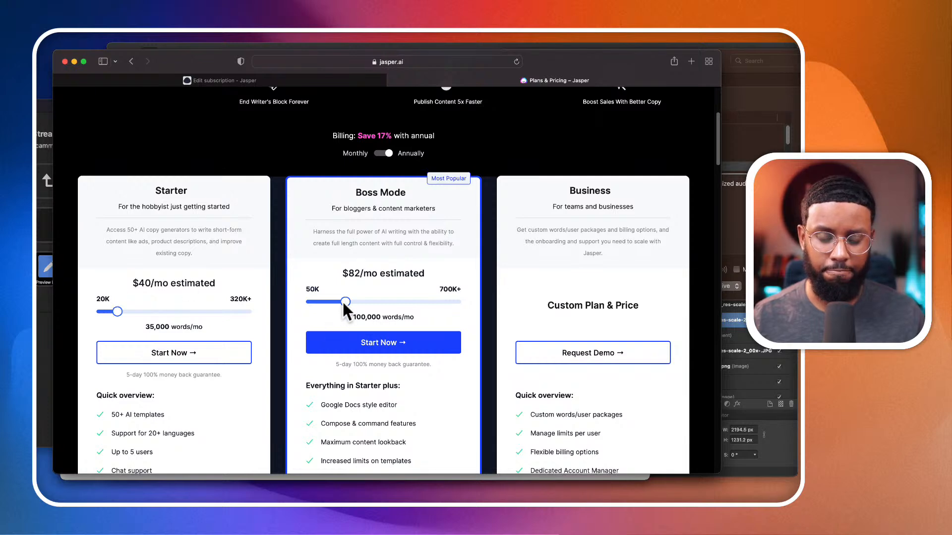
pyautogui.scroll(-2, 361, 219)
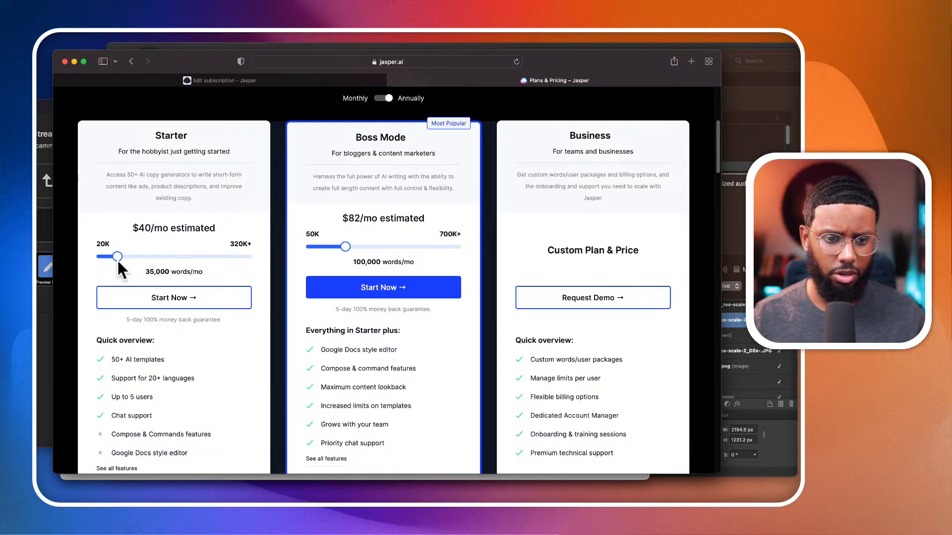
pyautogui.moveTo(117, 256); pyautogui.dragTo(97, 257)
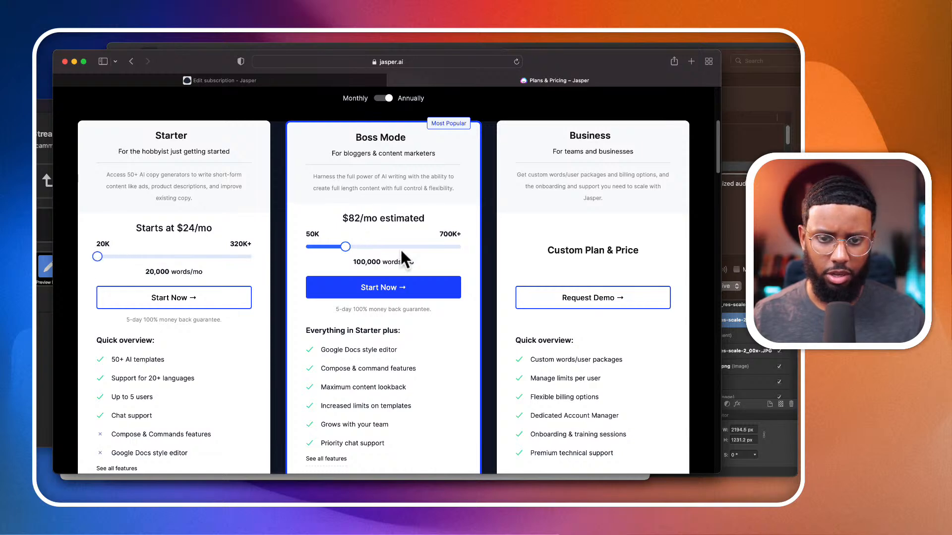
# - Lower the Boss Mode plan's allowance to 50,000 words per month and switch the billing period to monthly
pyautogui.scroll(-3, 401, 252)
pyautogui.scroll(2, 402, 252)
pyautogui.scroll(2, 401, 250)
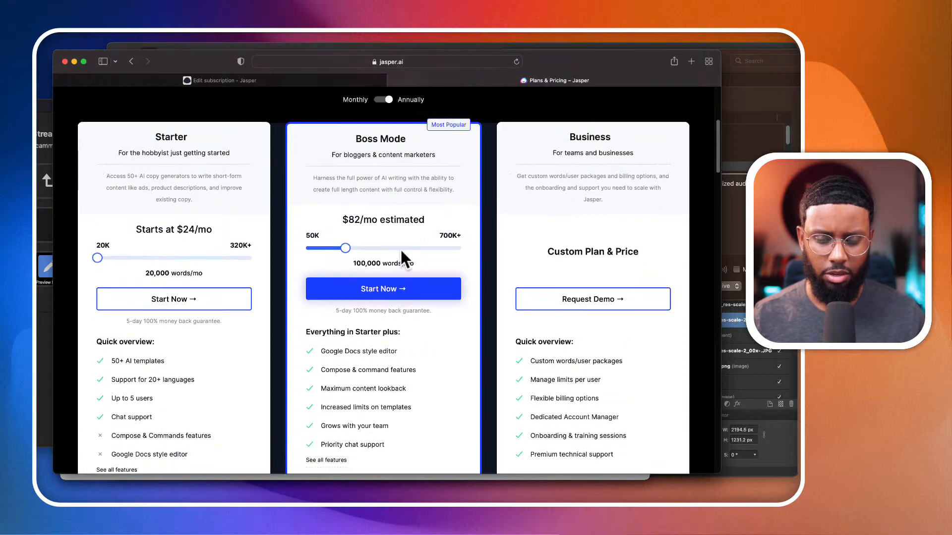
pyautogui.moveTo(345, 254); pyautogui.dragTo(307, 255)
pyautogui.scroll(2, 319, 240)
pyautogui.click(385, 154)
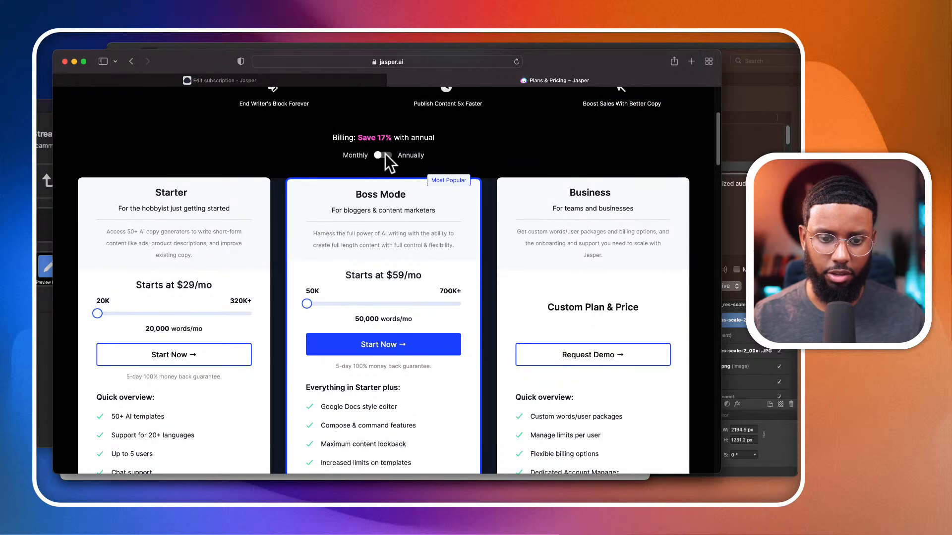
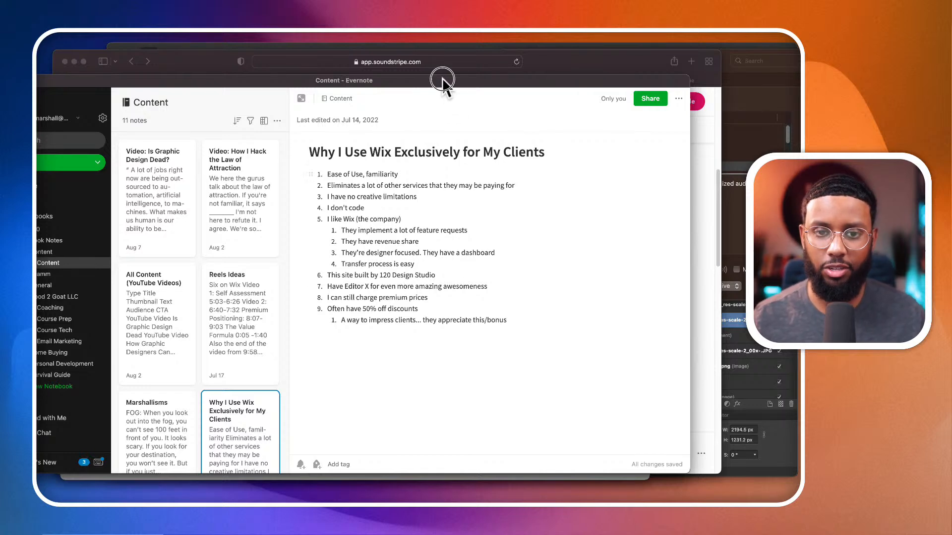
# - Move the Evernote window out of the way and add IMG_8276.MOV, IMG_8277.MOV and IMG_8278.MOV to the Media folder in Finder
pyautogui.moveTo(442, 81); pyautogui.dragTo(464, 218)
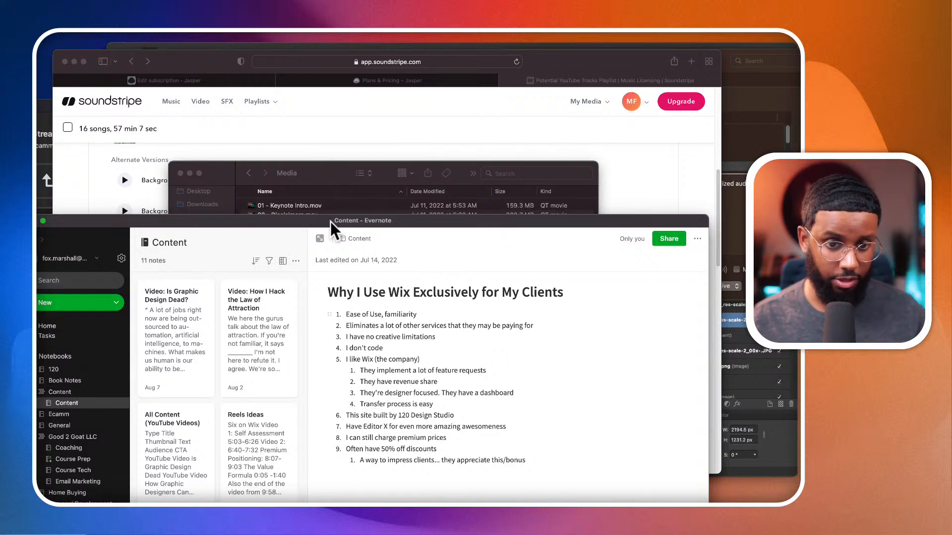
pyautogui.moveTo(330, 221); pyautogui.dragTo(330, 221)
pyautogui.click(33, 220)
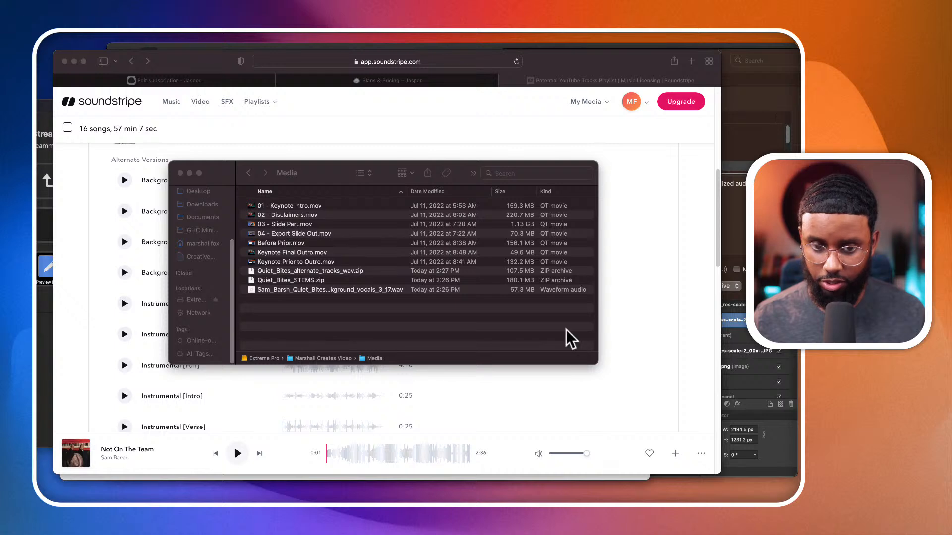
pyautogui.press('super+Tab')
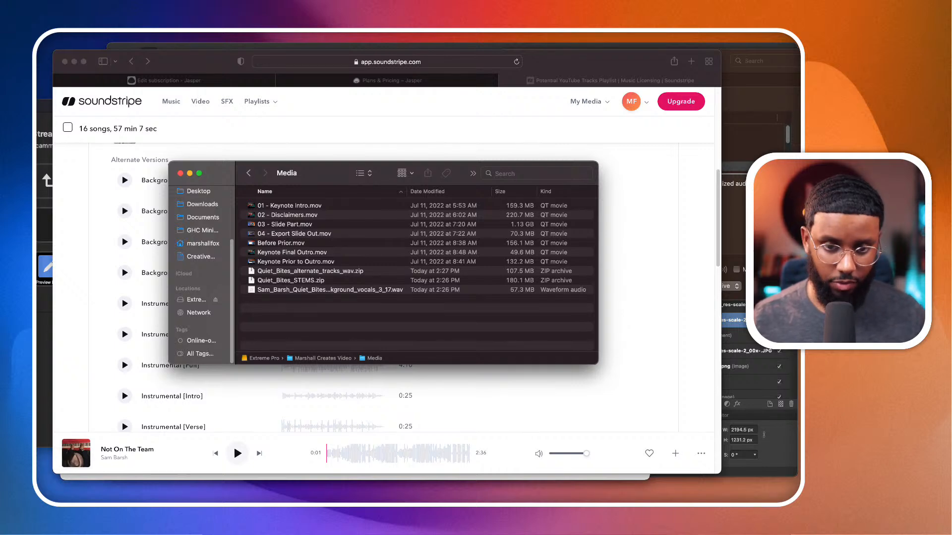
pyautogui.moveTo(298, 314); pyautogui.dragTo(299, 311)
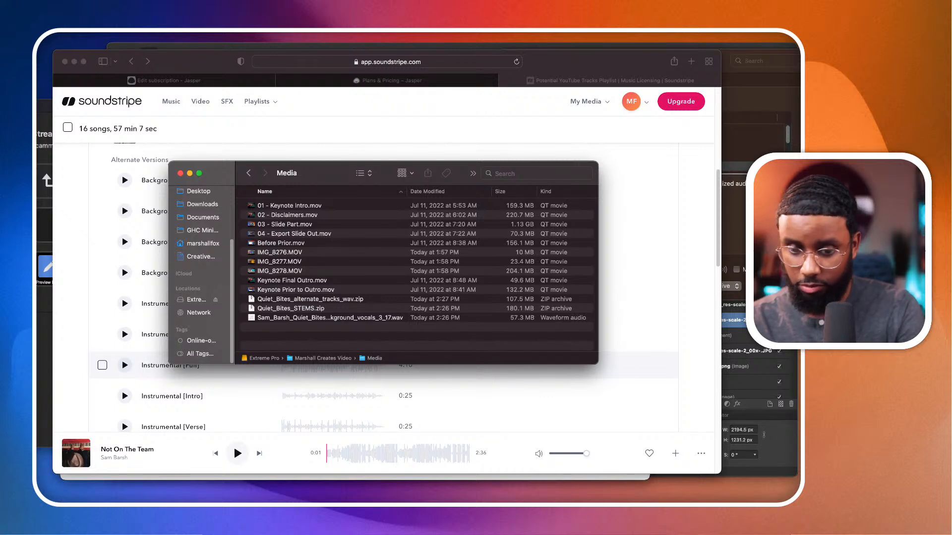
# - Switch to Final Cut Pro, bring its window into view and look over the Podcast Promo timeline
pyautogui.press('super+Tab')
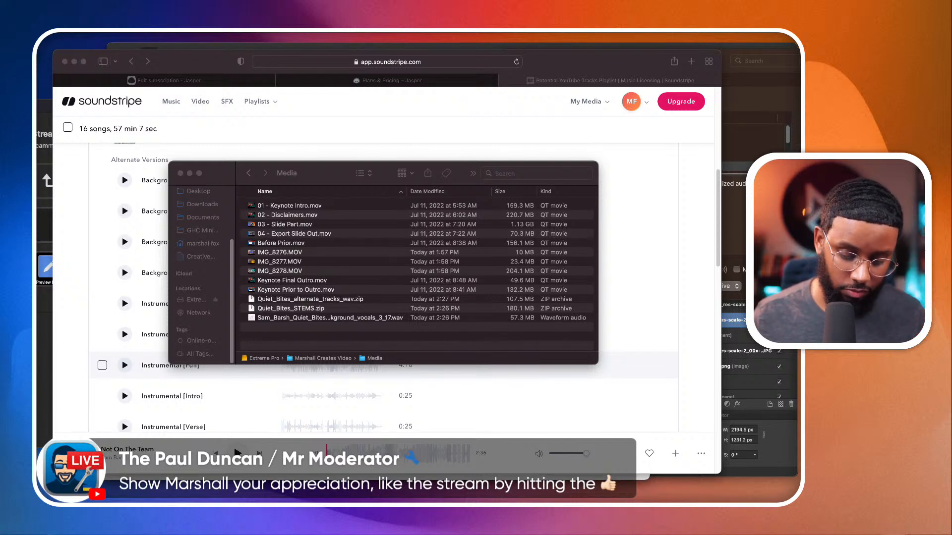
pyautogui.moveTo(343, 502); pyautogui.dragTo(340, 85)
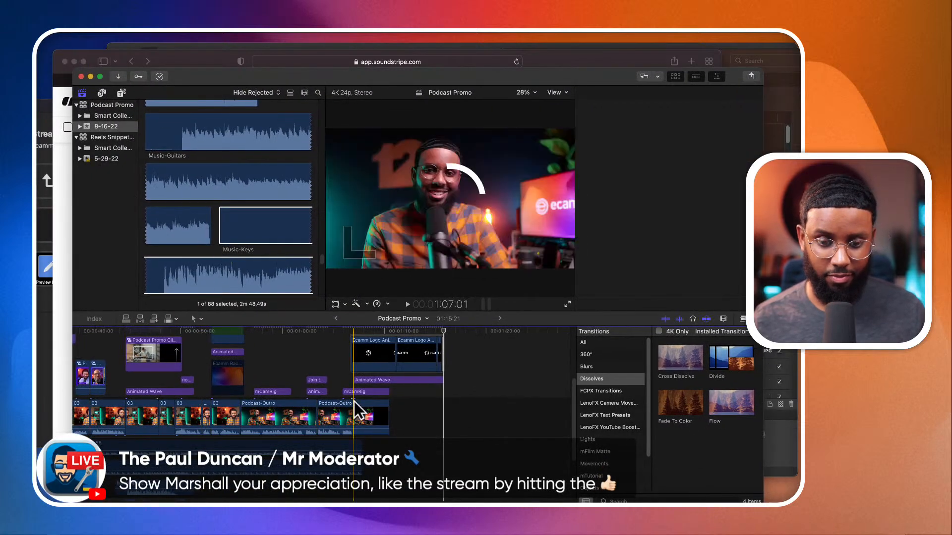
pyautogui.hscroll(1, 437, 401)
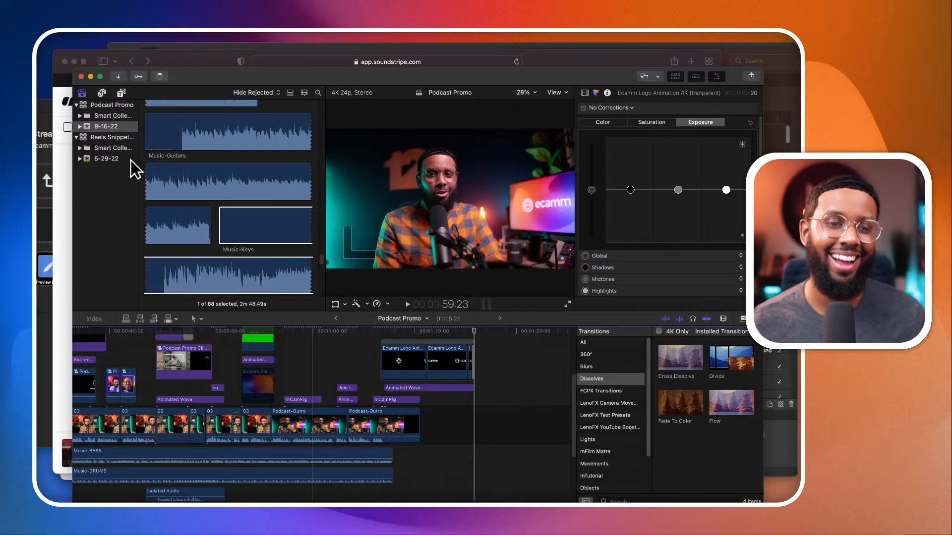
pyautogui.hscroll(-10, 127, 345)
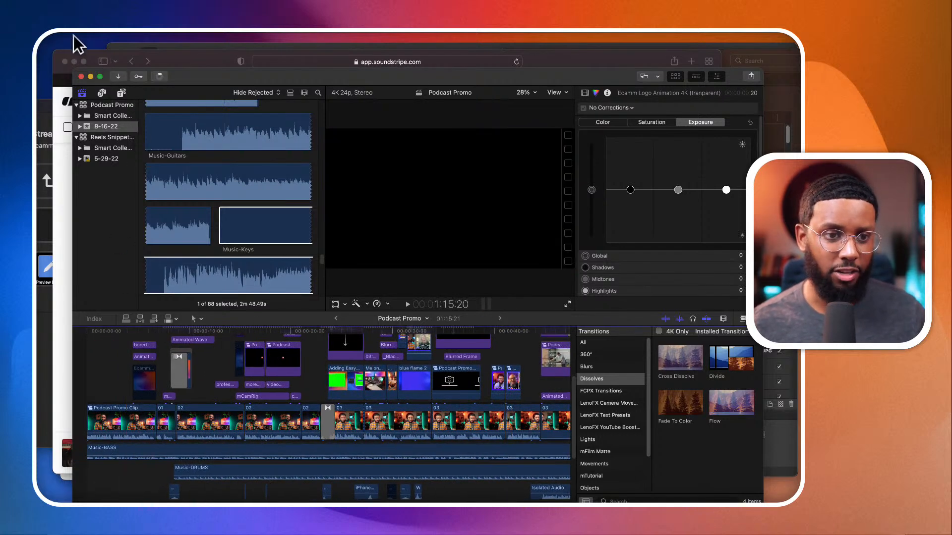
# - Create a new library named YouTube Workflow and save it in the Marshall Creates Video folder
pyautogui.click(50, 33)
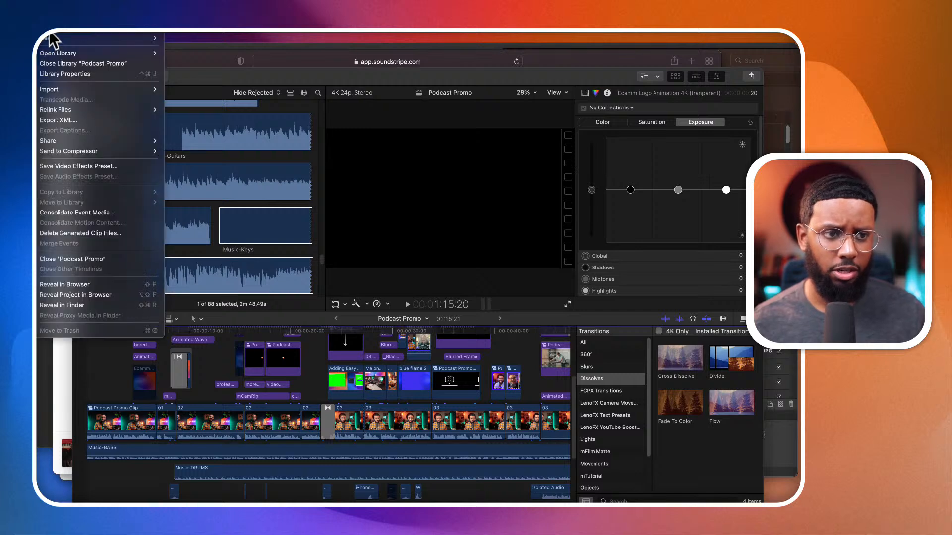
pyautogui.moveTo(106, 42)
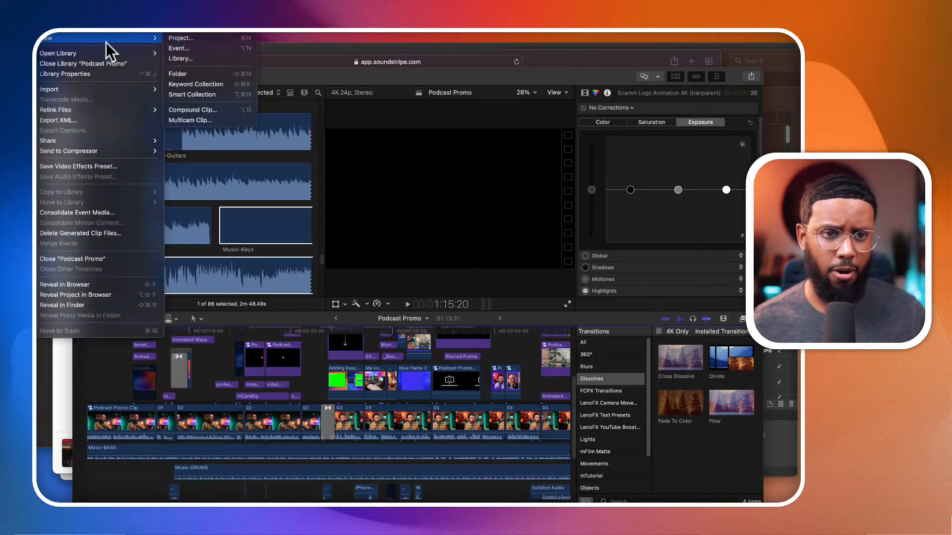
pyautogui.click(207, 58)
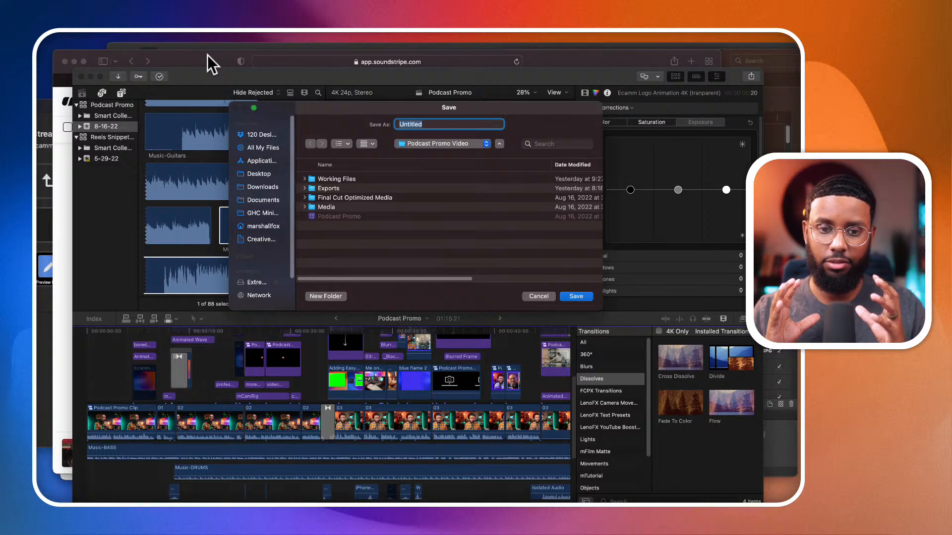
pyautogui.click(428, 145)
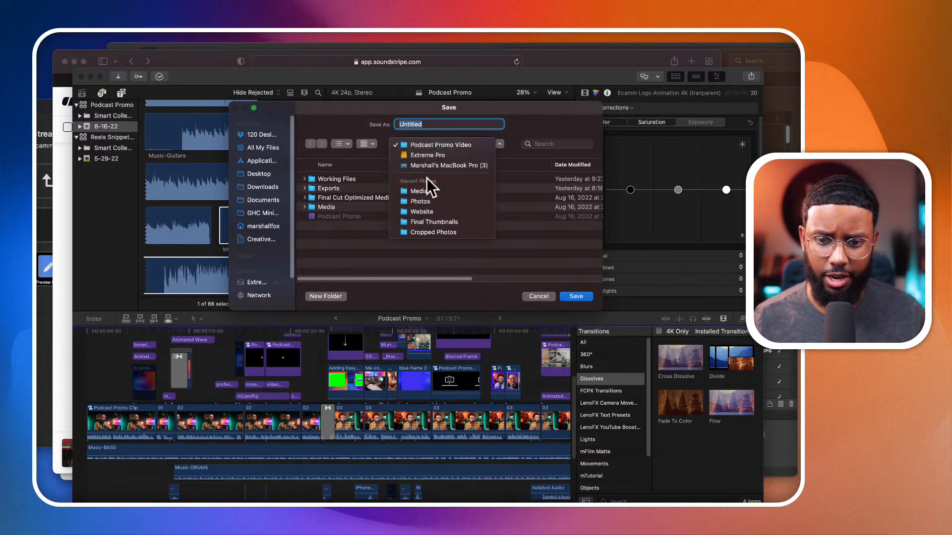
pyautogui.click(424, 191)
pyautogui.click(430, 145)
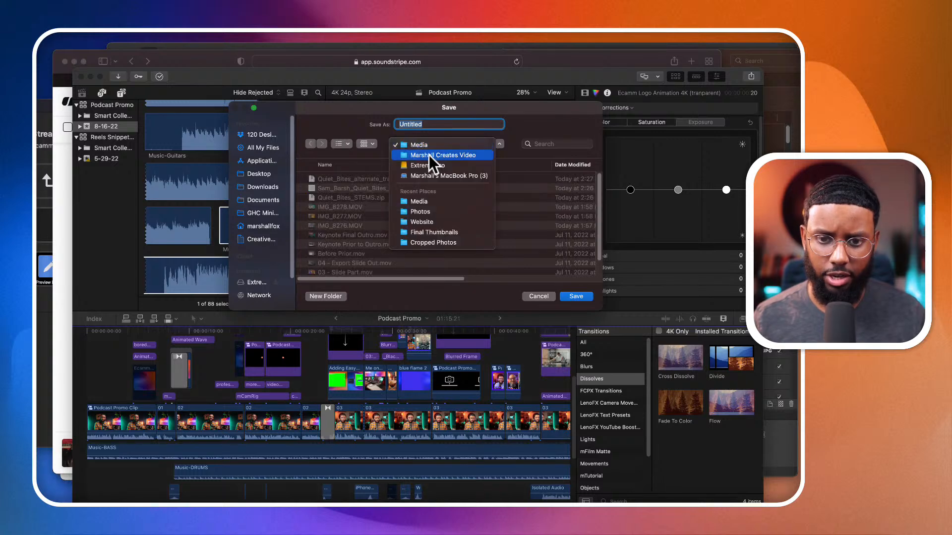
pyautogui.click(429, 156)
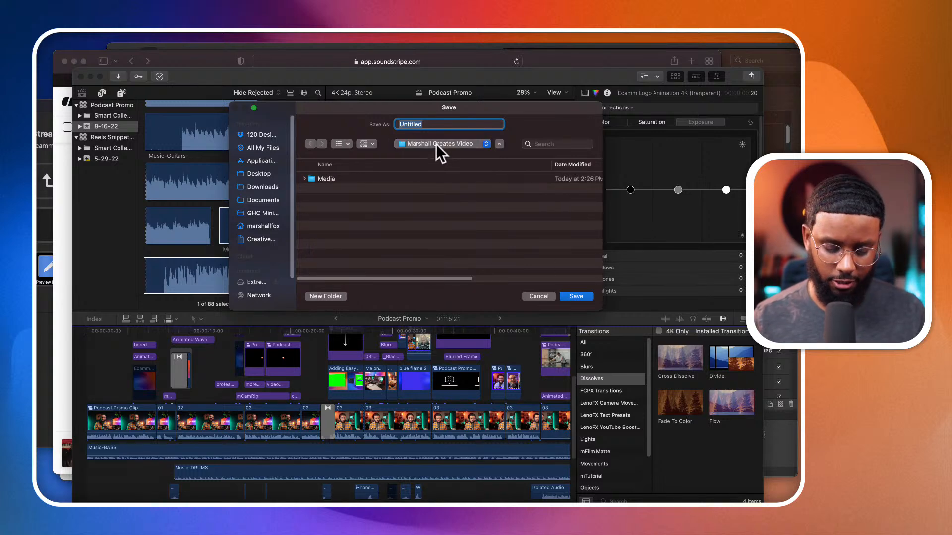
pyautogui.write('YouTube Workflow')
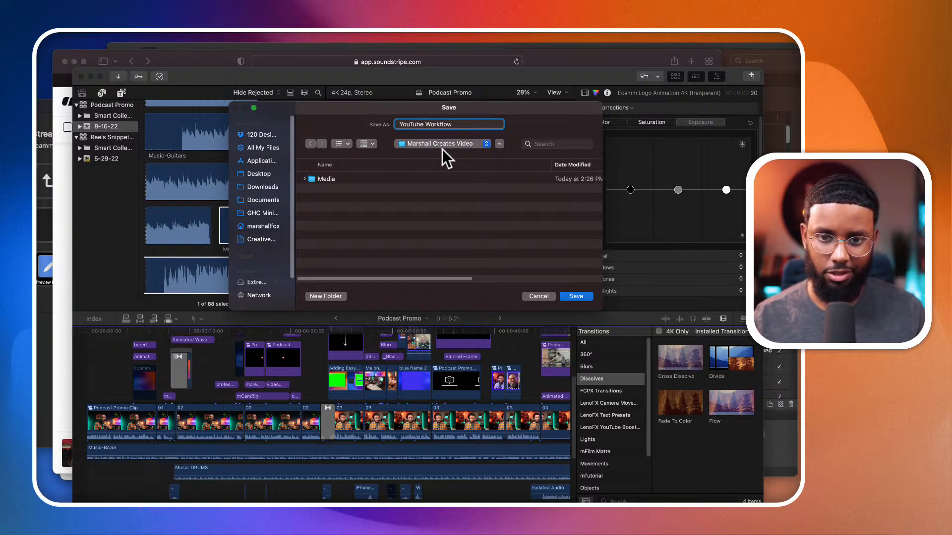
pyautogui.click(574, 296)
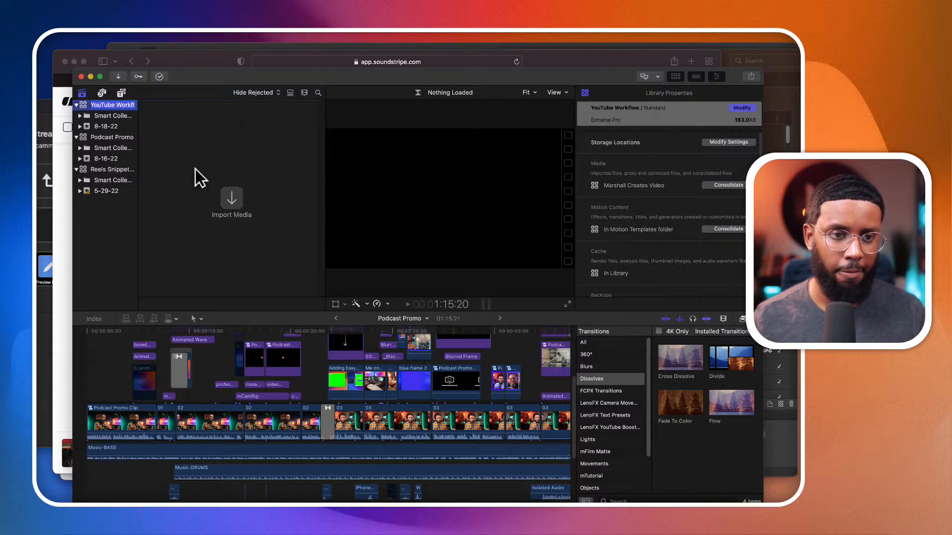
# - Create a project named YouTube Workflow in the 8-18-22 event with the 1080p HD video format
pyautogui.click(50, 28)
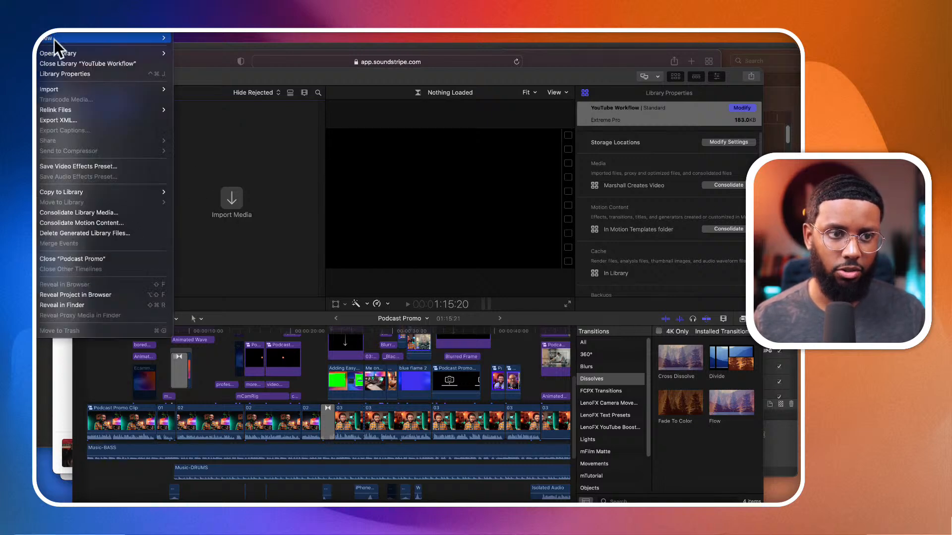
pyautogui.moveTo(142, 38)
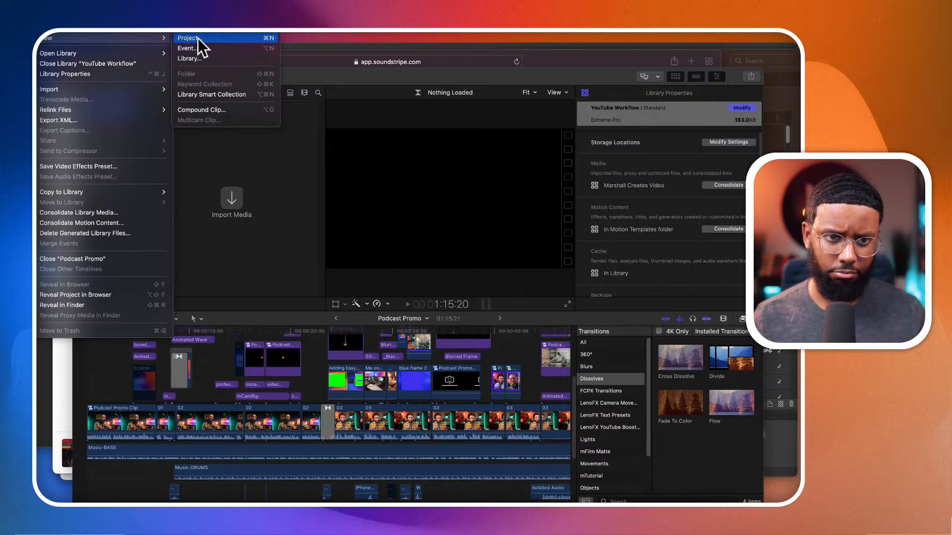
pyautogui.click(198, 38)
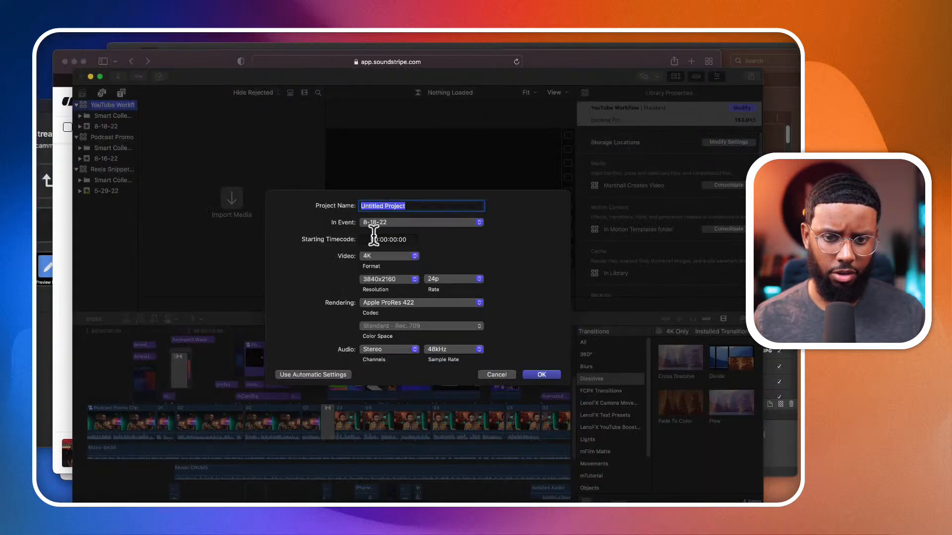
pyautogui.write('YouTube')
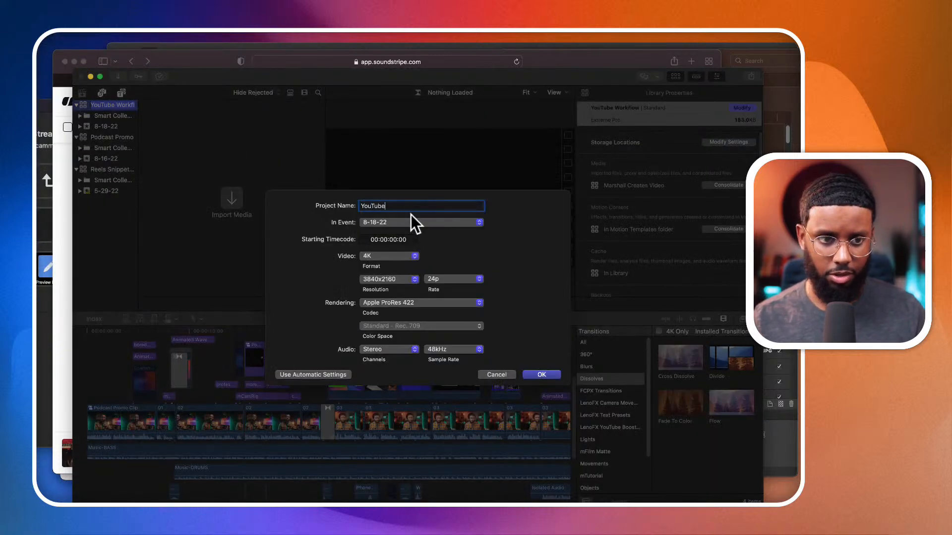
pyautogui.write(' Workflow')
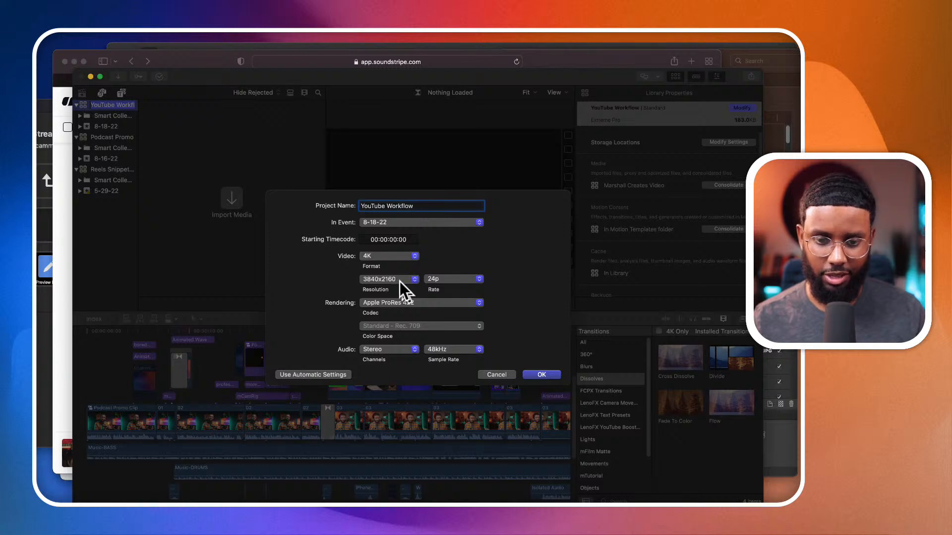
pyautogui.click(386, 256)
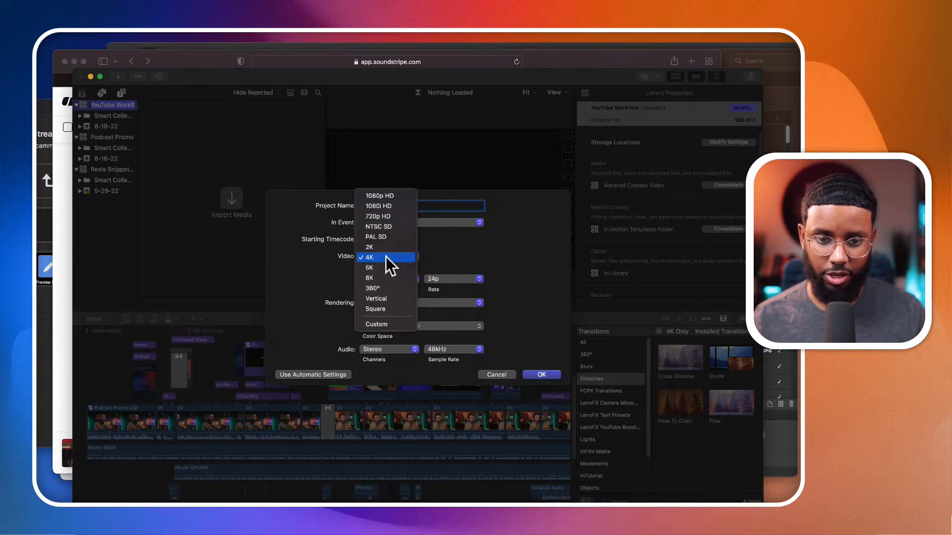
pyautogui.click(393, 197)
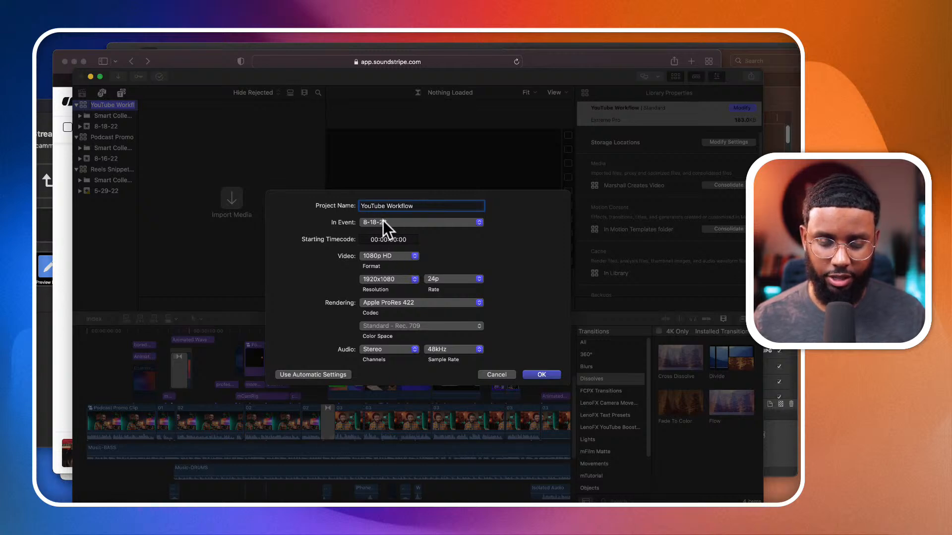
pyautogui.click(404, 223)
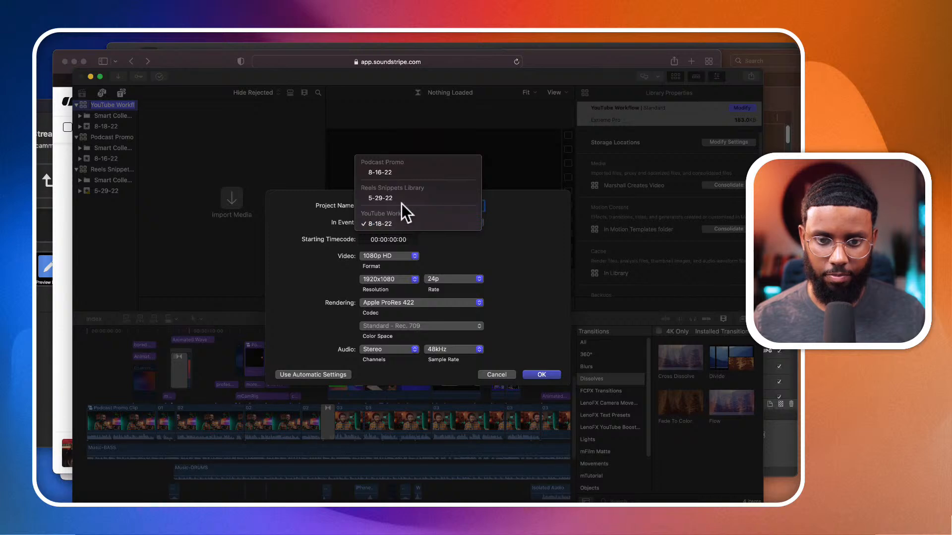
pyautogui.click(529, 282)
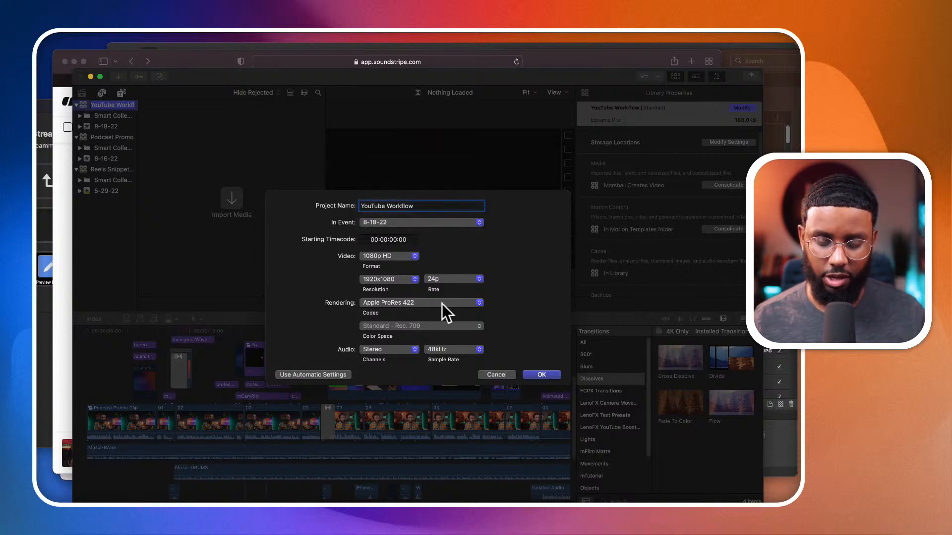
pyautogui.click(528, 375)
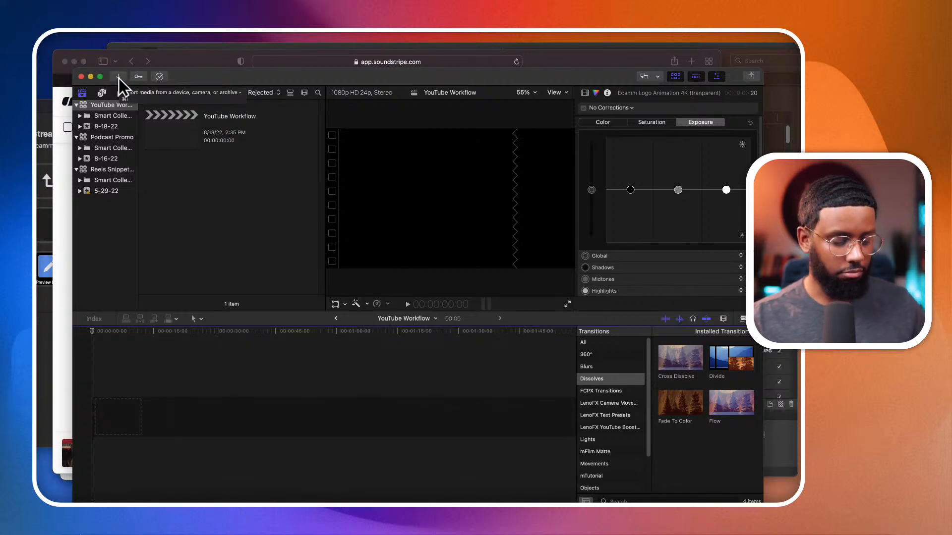
# - Start a media import and open the Media folder inside Marshall Creates Video on the Extreme Pro drive
pyautogui.click(46, 29)
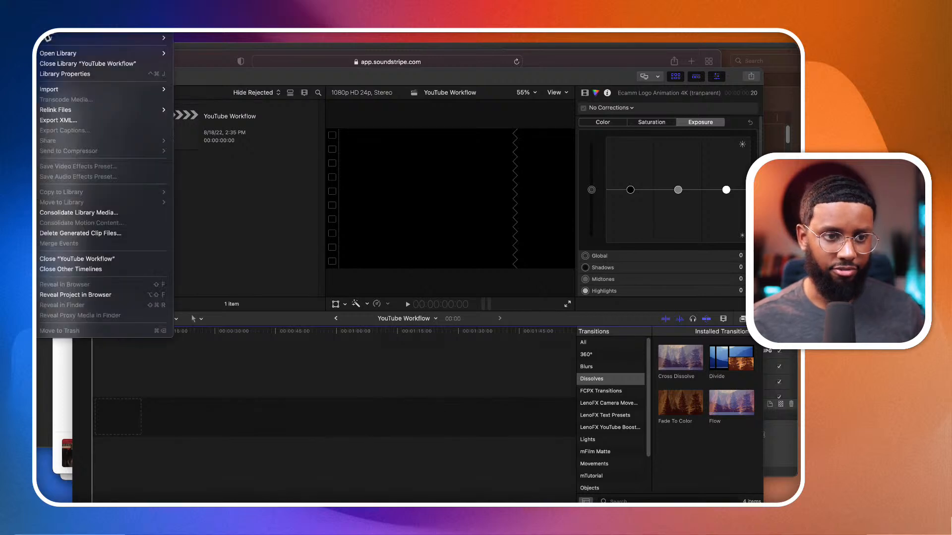
pyautogui.moveTo(69, 90)
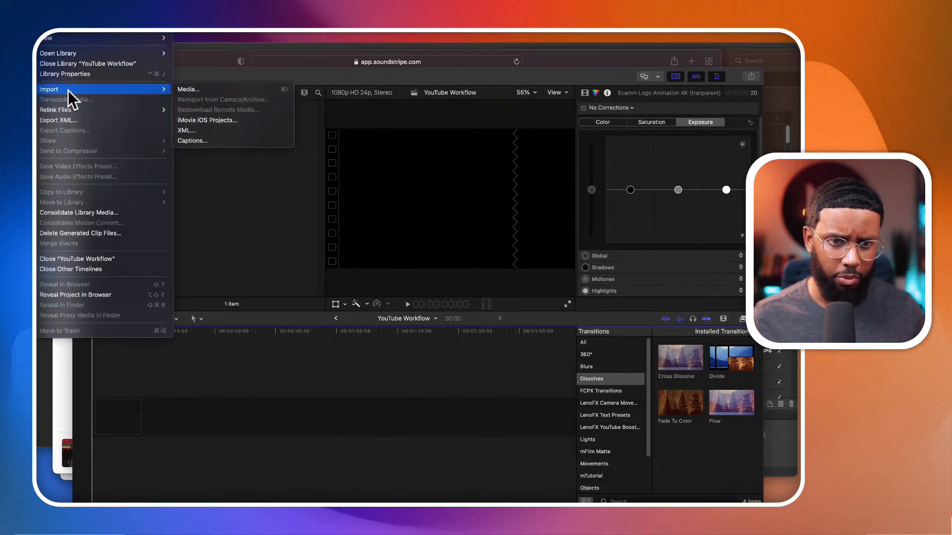
pyautogui.click(201, 89)
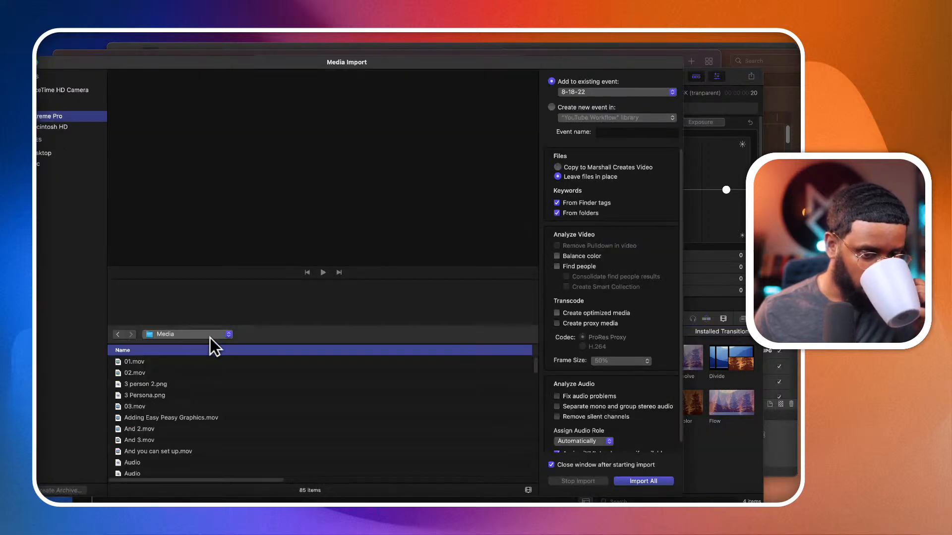
pyautogui.click(214, 362)
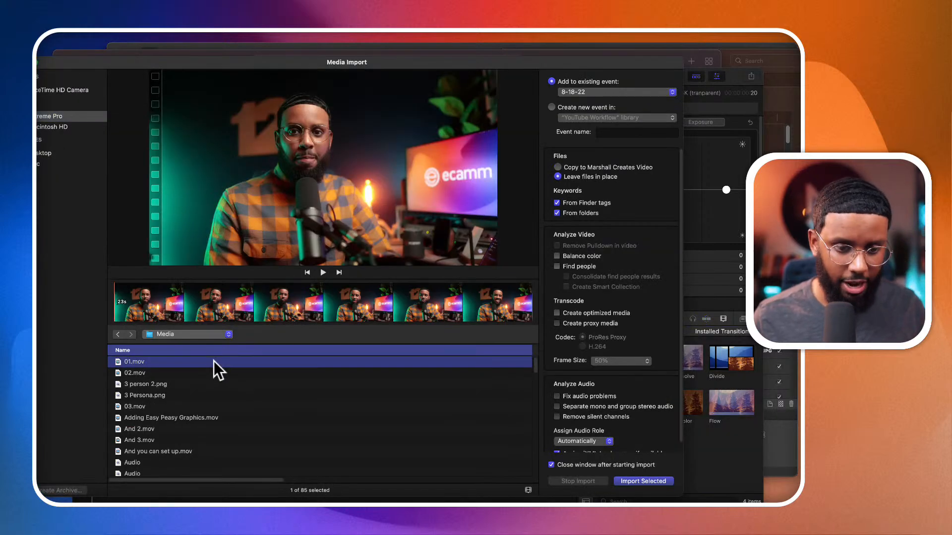
pyautogui.click(180, 335)
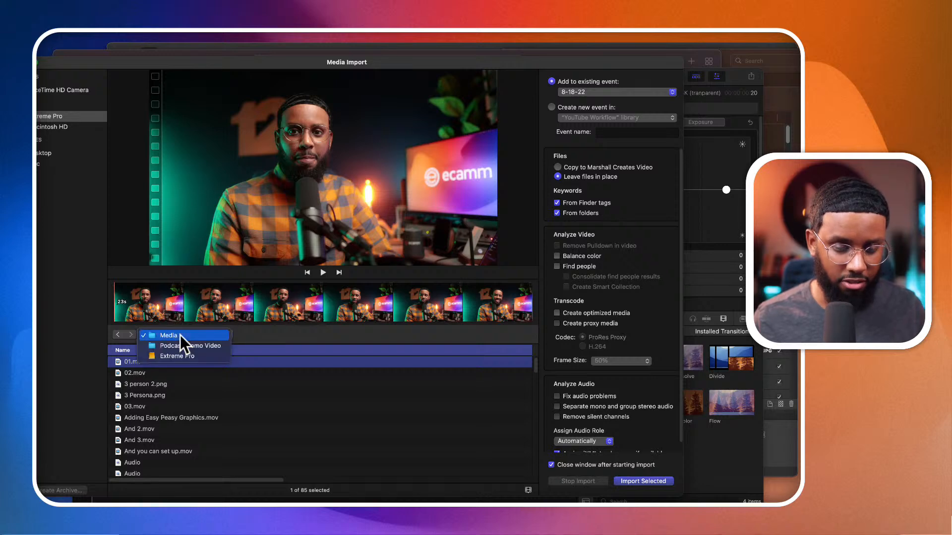
pyautogui.click(179, 354)
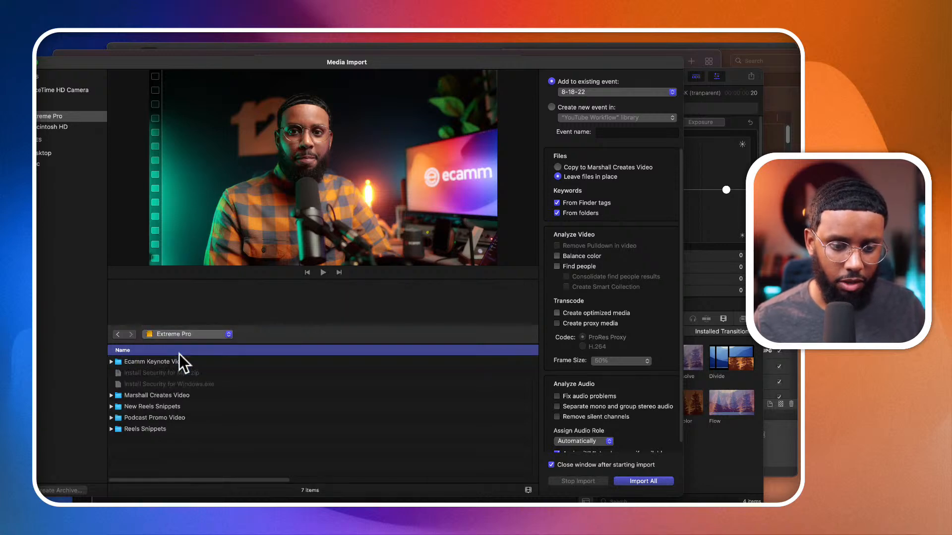
pyautogui.click(152, 396)
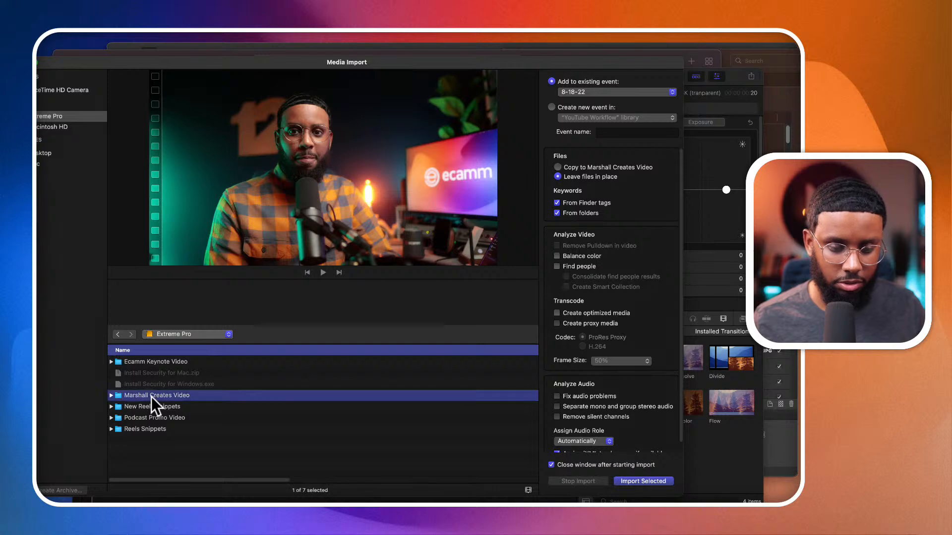
pyautogui.doubleClick(152, 398)
pyautogui.doubleClick(143, 362)
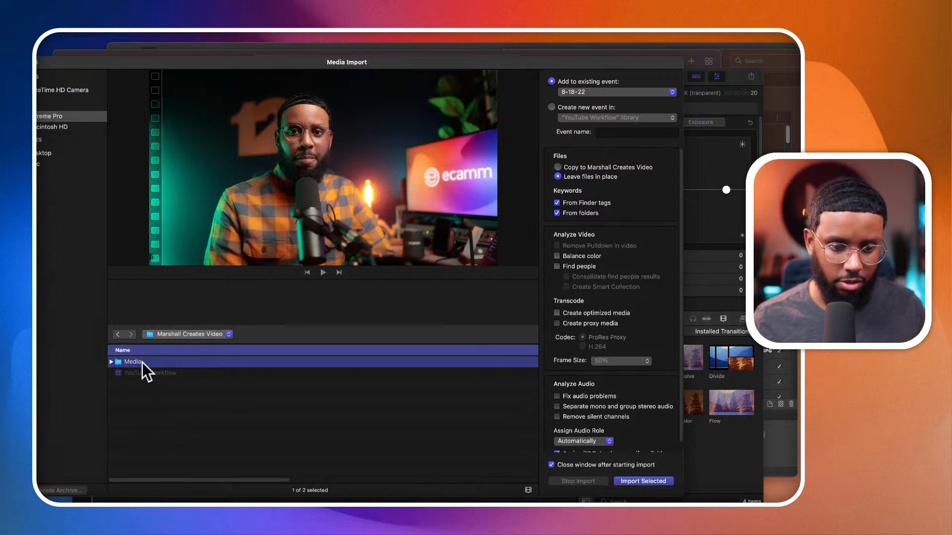
pyautogui.click(142, 362)
# - Import all usable files from the Media folder into the 8-18-22 event, leaving the files in place
pyautogui.scroll(-2, 147, 402)
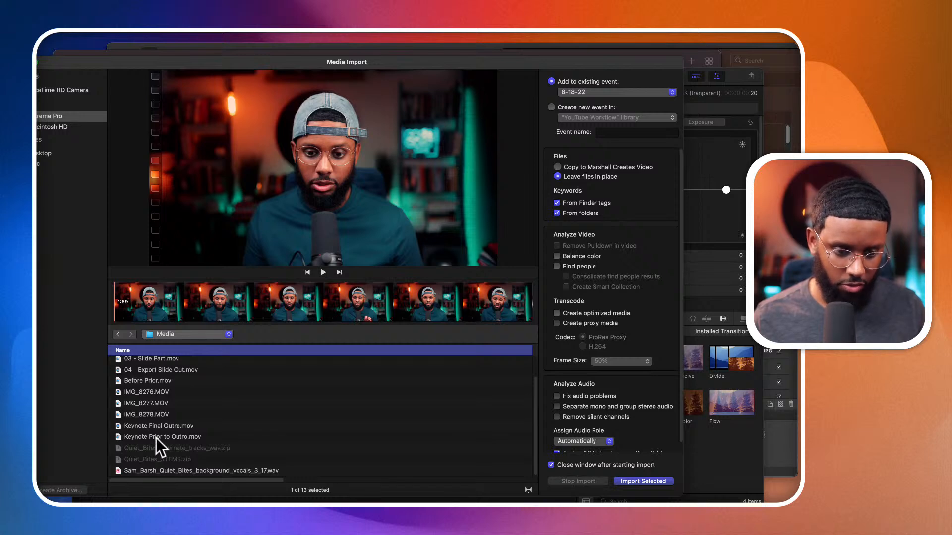
pyautogui.keyDown('shift'); pyautogui.click(155, 438); pyautogui.keyUp('shift')
pyautogui.keyDown('super'); pyautogui.click(155, 469); pyautogui.keyUp('super')
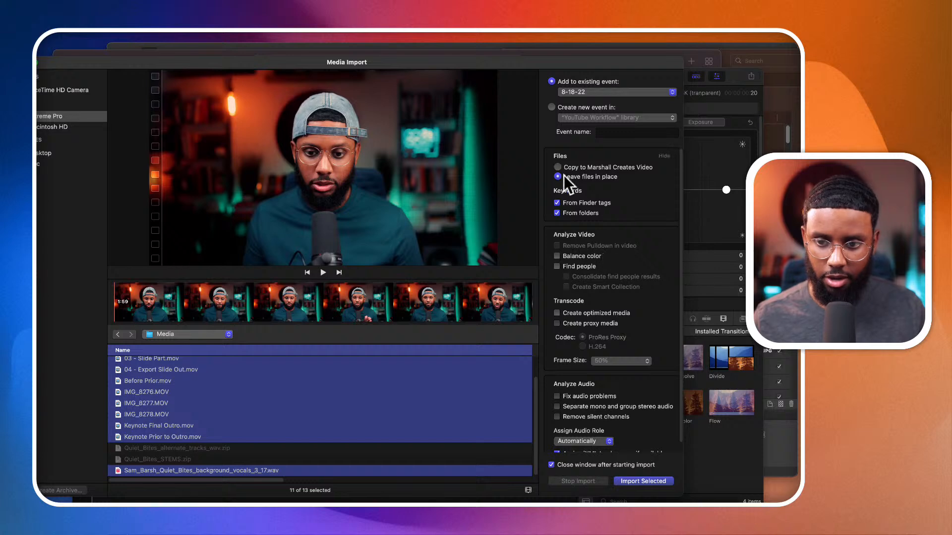
pyautogui.scroll(-1, 611, 392)
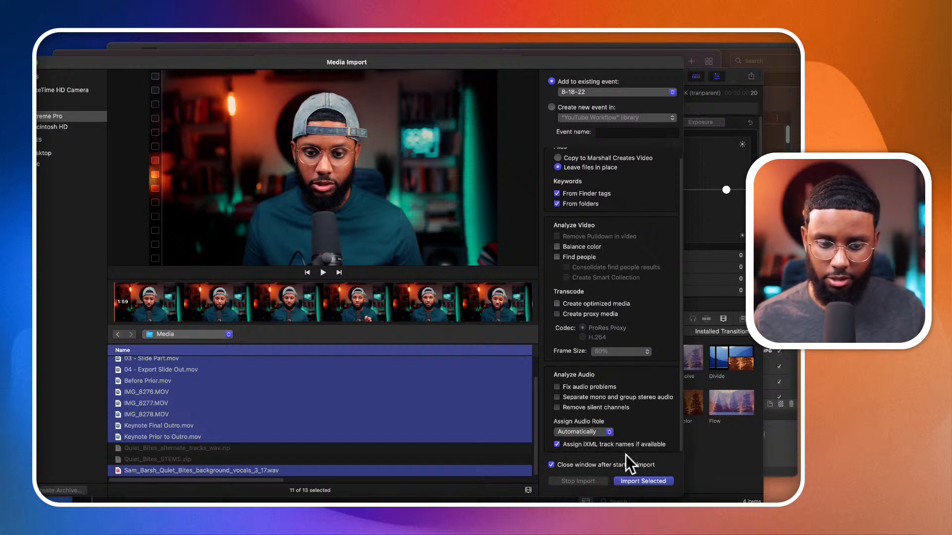
pyautogui.click(631, 481)
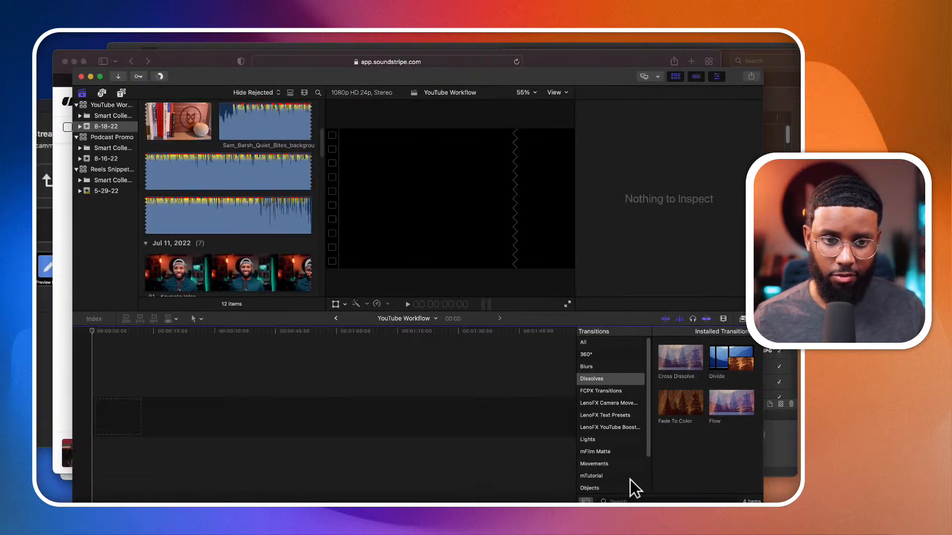
# - Look over the imported clips and turn on audio waveforms for the browser thumbnails
pyautogui.scroll(-5, 262, 239)
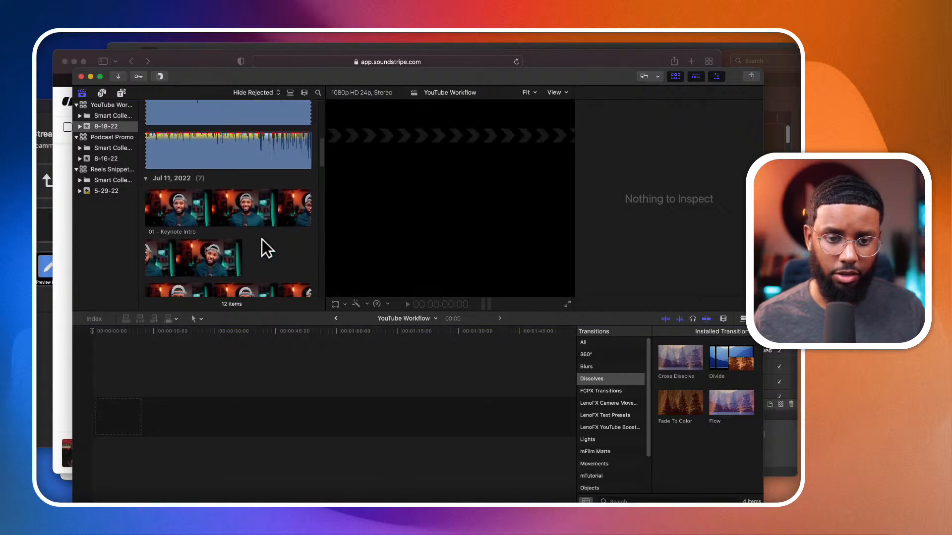
pyautogui.scroll(-8, 262, 239)
pyautogui.scroll(8, 262, 239)
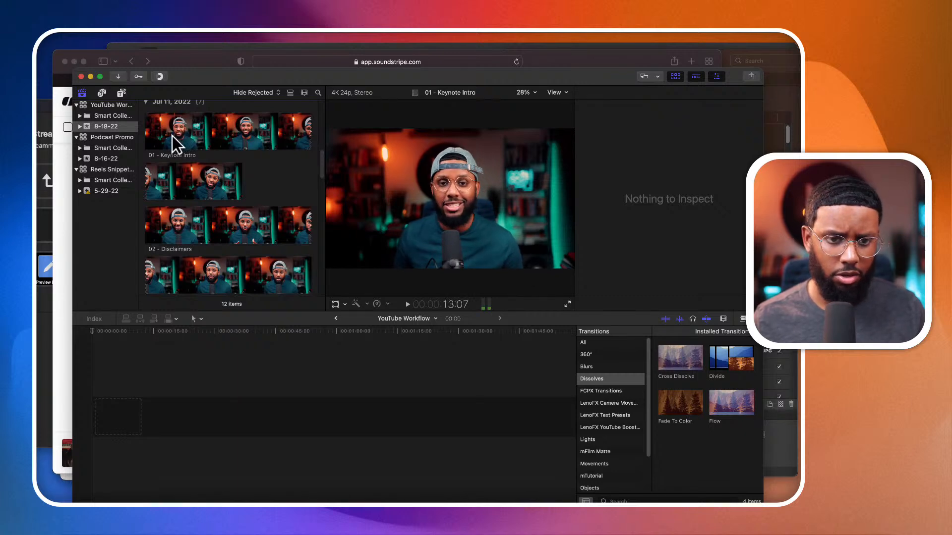
pyautogui.click(247, 142)
pyautogui.rightClick(247, 142)
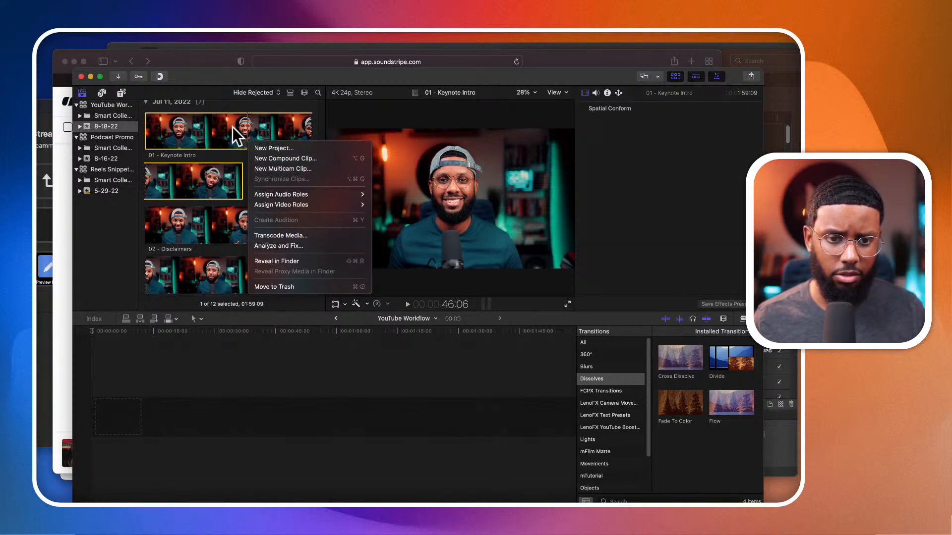
pyautogui.click(304, 93)
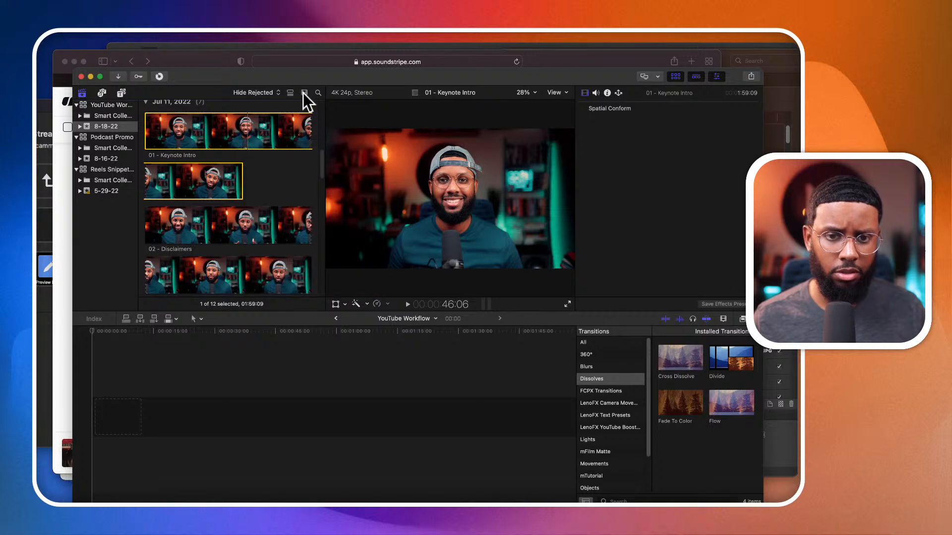
pyautogui.click(303, 92)
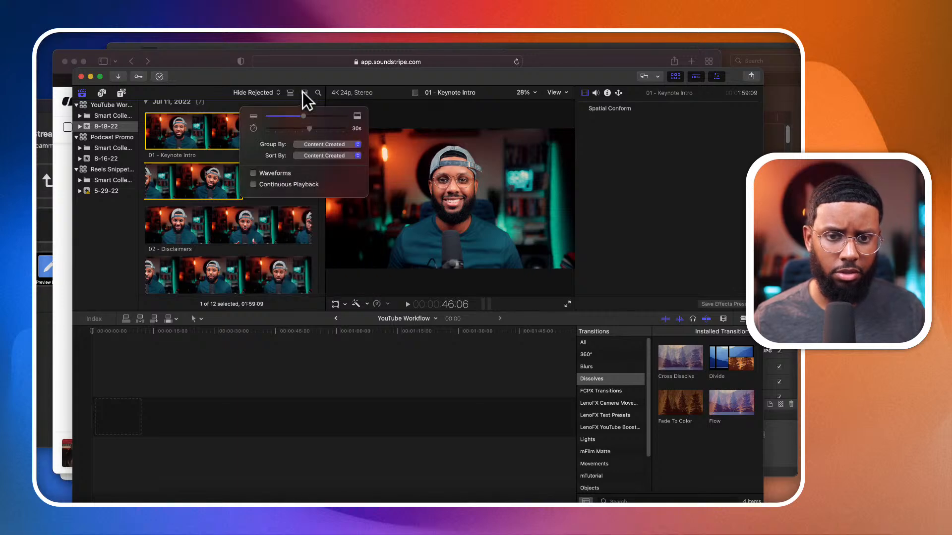
pyautogui.click(254, 172)
pyautogui.click(262, 220)
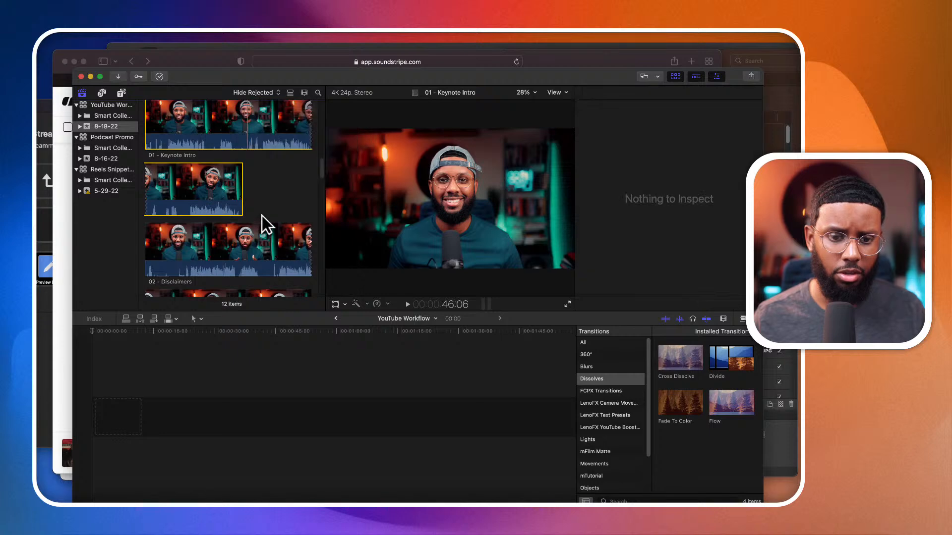
# - Skim and play the 01 - Keynote Intro clip from about 10 seconds to locate the opening take
pyautogui.scroll(2, 262, 214)
pyautogui.scroll(2, 262, 215)
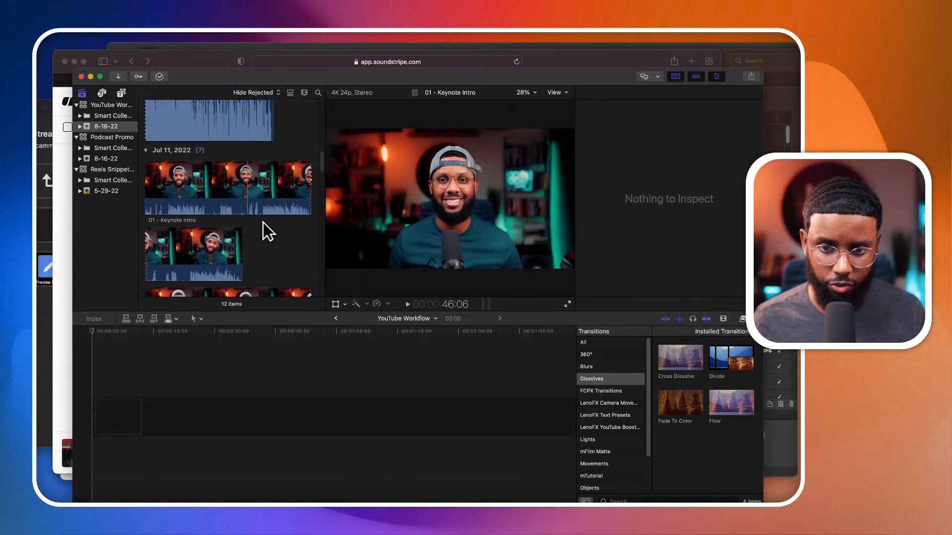
pyautogui.scroll(-2, 263, 222)
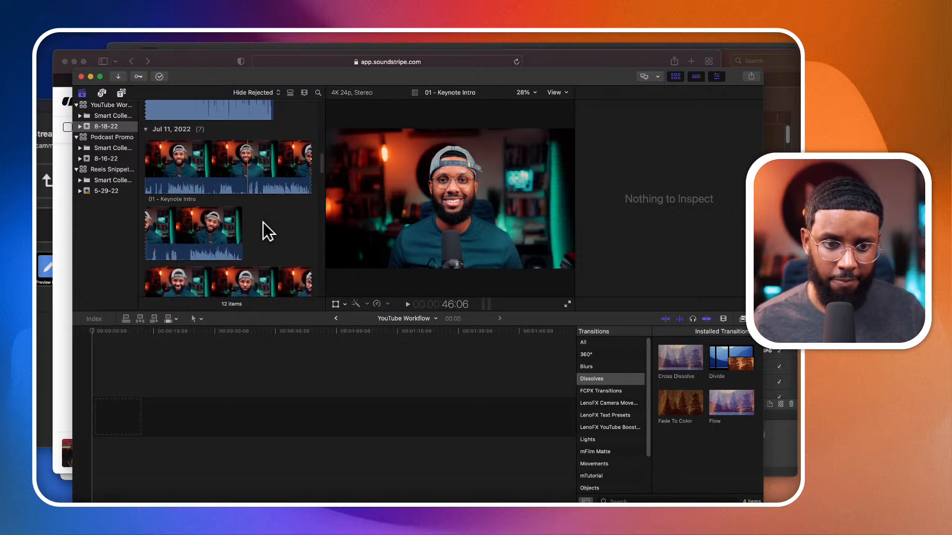
pyautogui.scroll(-1, 263, 222)
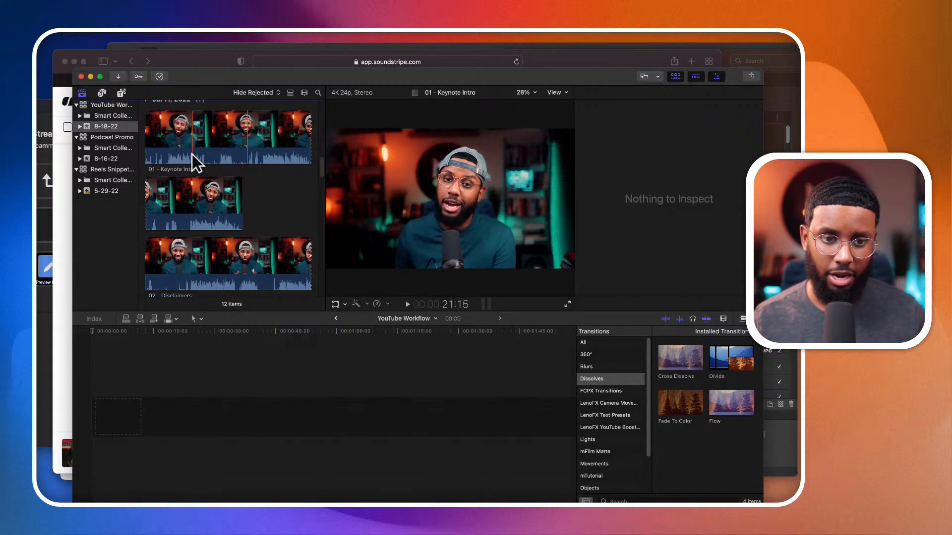
pyautogui.press('space')
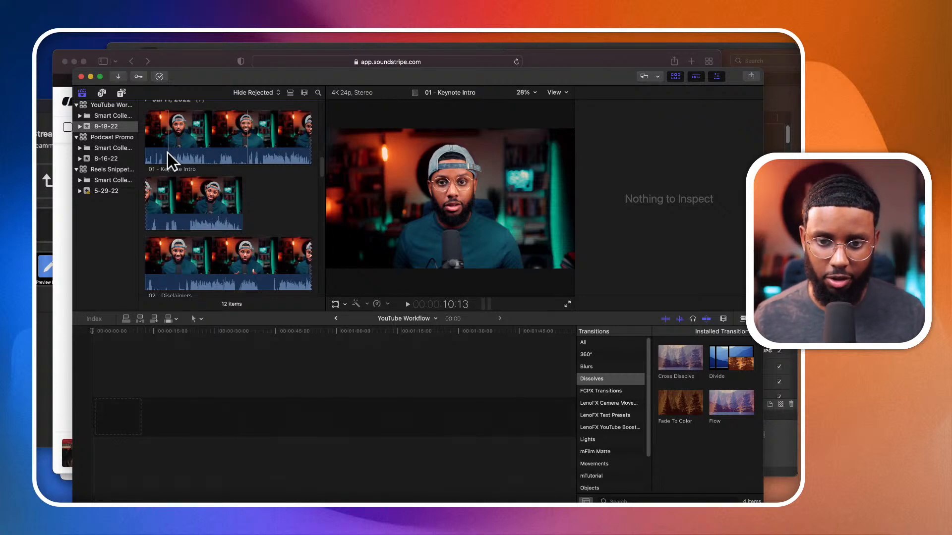
pyautogui.scroll(2, 168, 152)
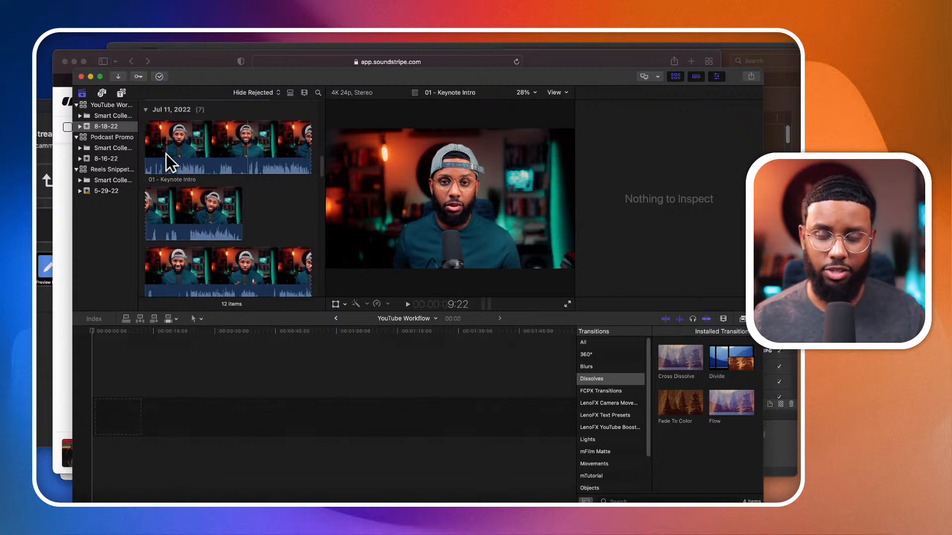
pyautogui.press('space')
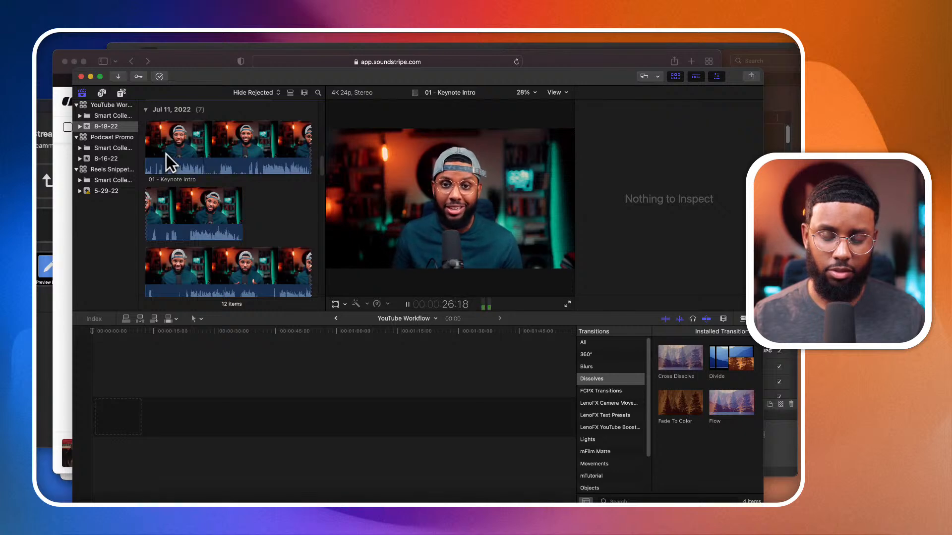
pyautogui.press('space')
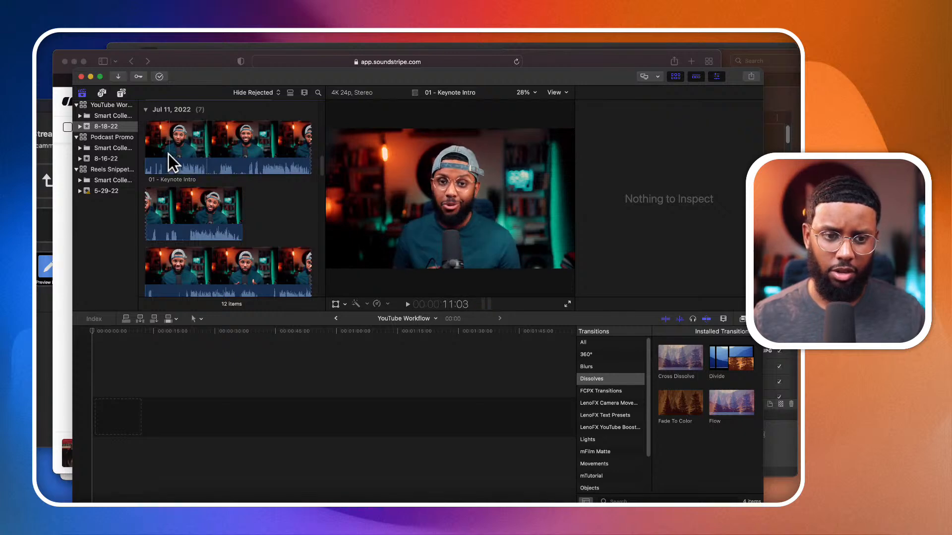
# - Mark an 18-second range of 01 - Keynote Intro ending at about 27 seconds and place it at the start of the timeline
pyautogui.click(166, 159)
pyautogui.press('i')
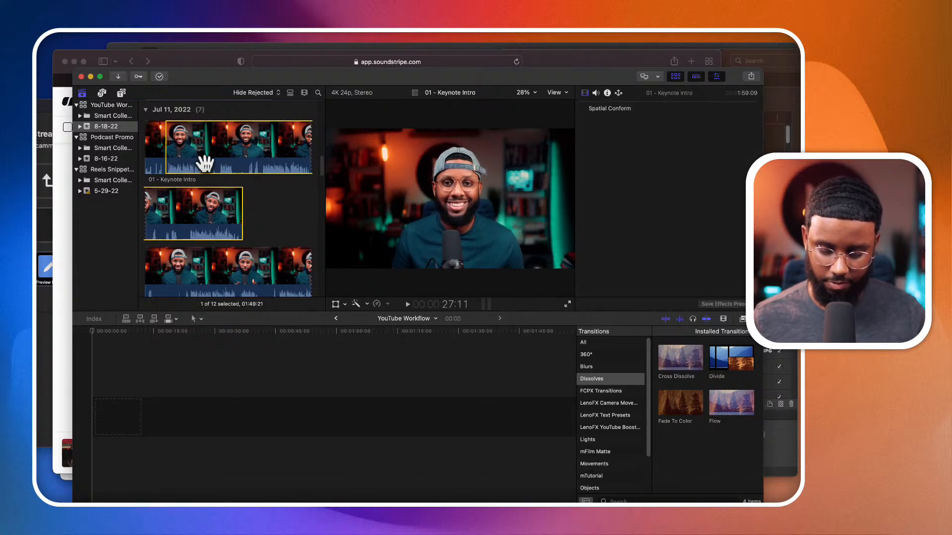
pyautogui.press('o')
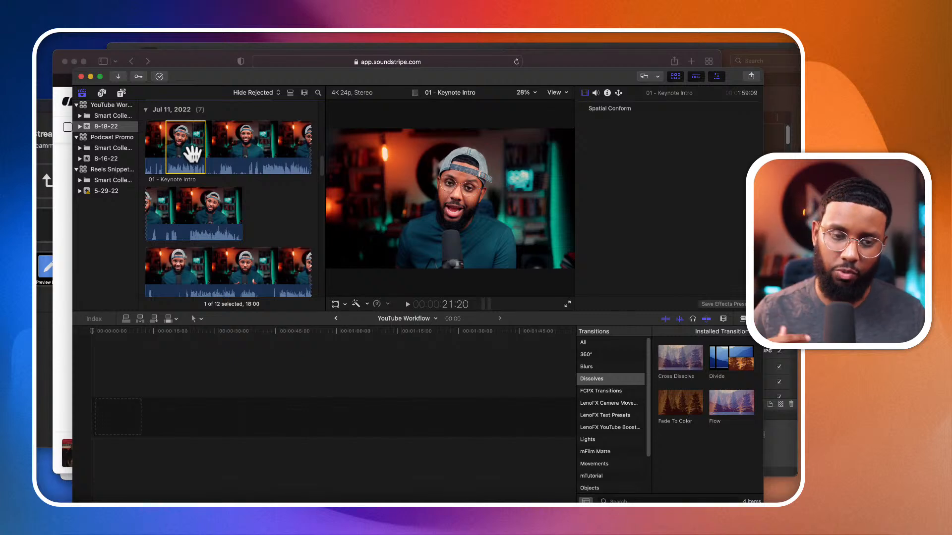
pyautogui.moveTo(192, 155); pyautogui.dragTo(120, 397)
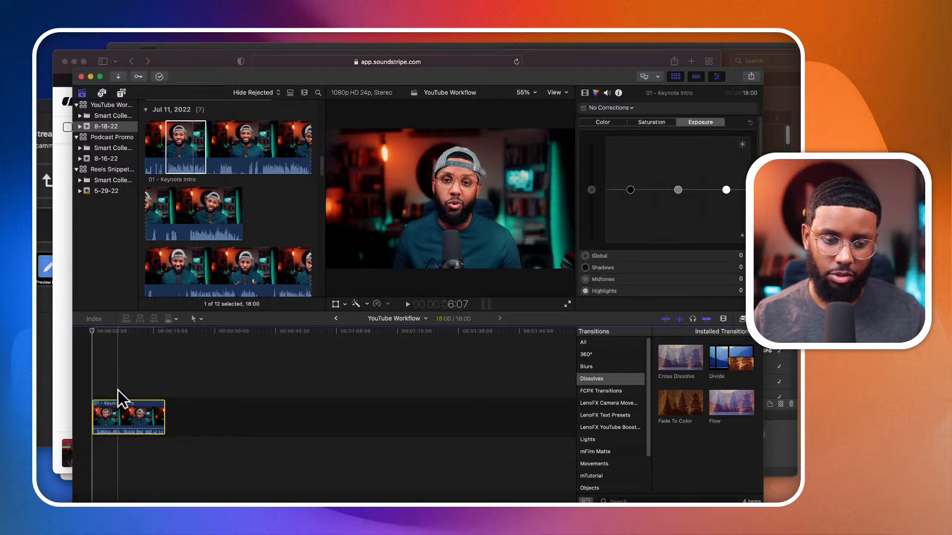
# - Preview more of 01 - Keynote Intro past the used range and set a new range start at 53 seconds
pyautogui.click(208, 177)
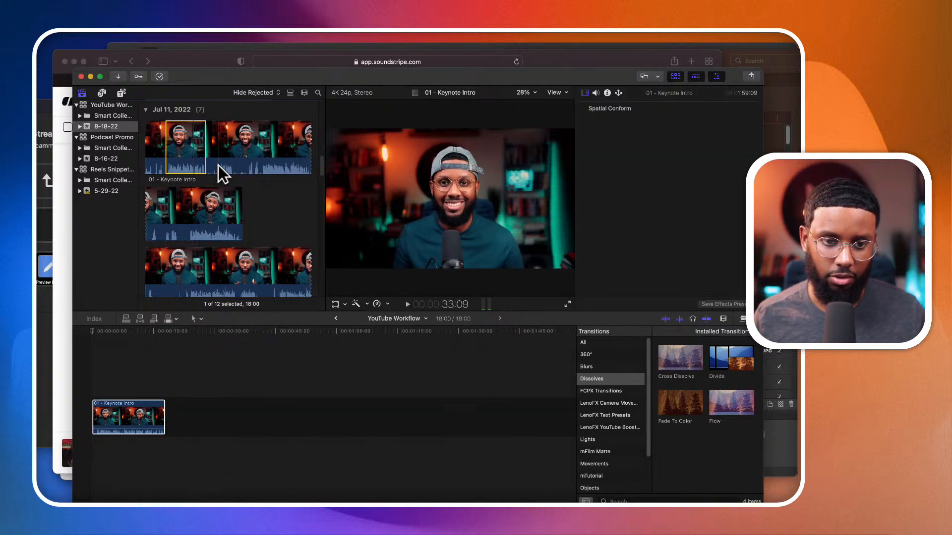
pyautogui.press('space')
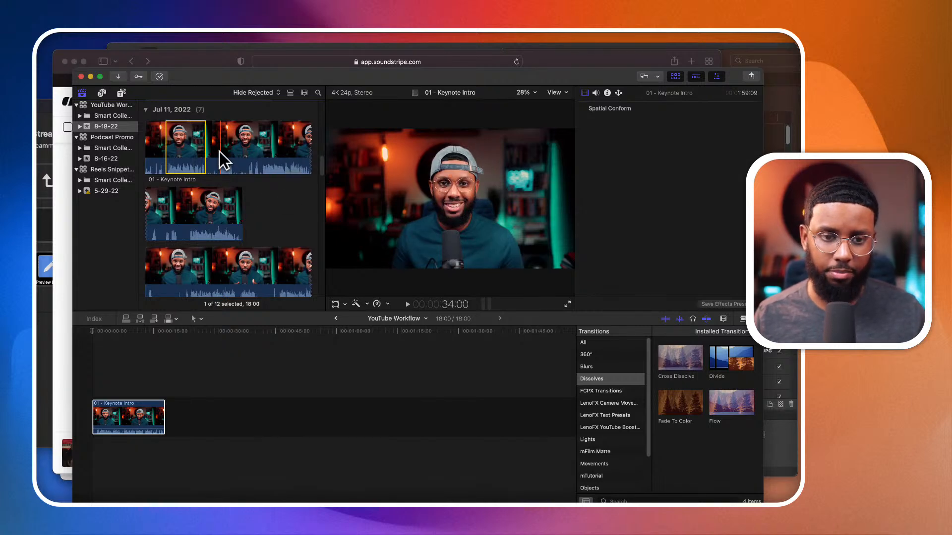
pyautogui.press('space')
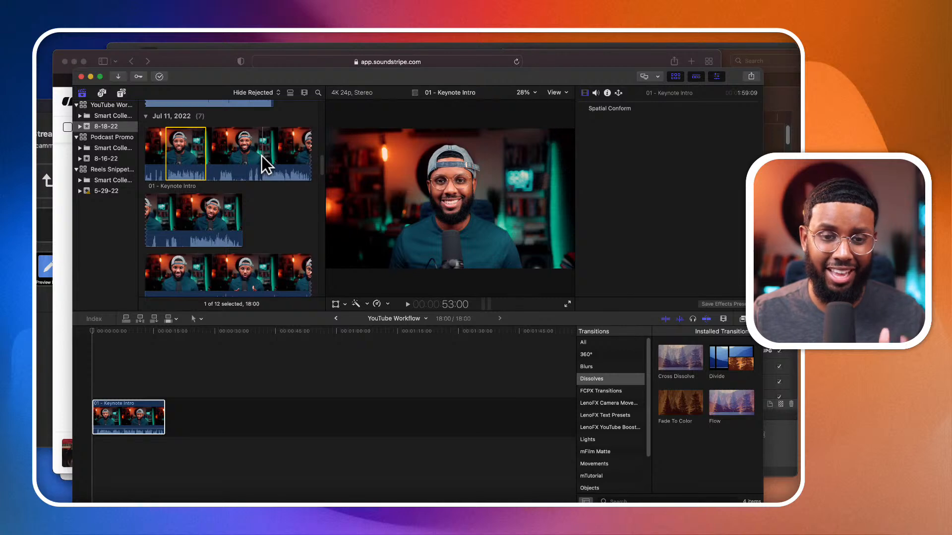
pyautogui.press('i')
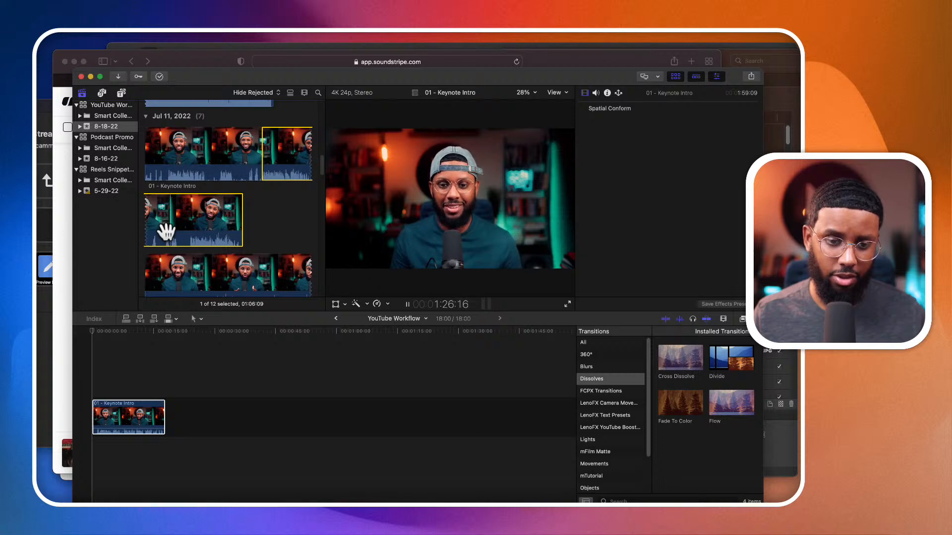
# - Play the last part of 01 - Keynote Intro from about 1:25 and look over the 02 - Disclaimers clip
pyautogui.press('space')
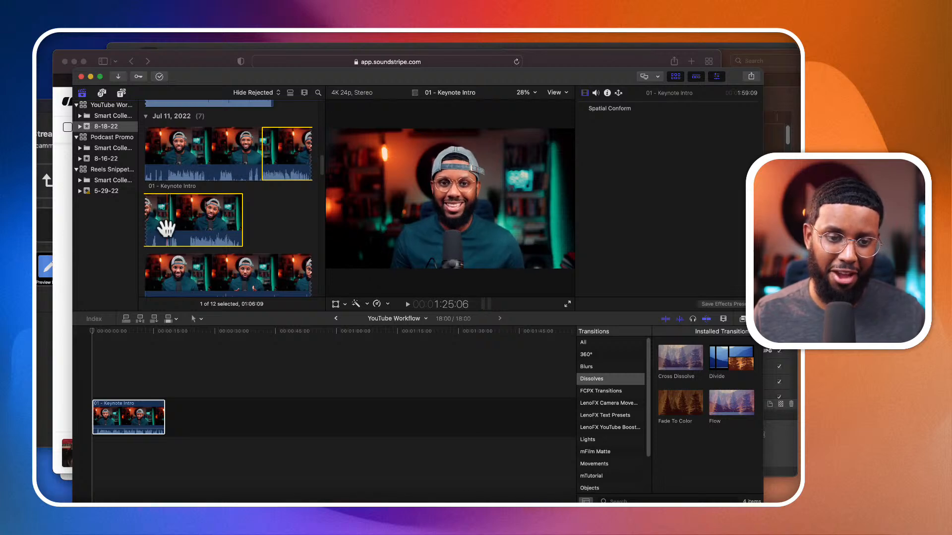
pyautogui.press('space')
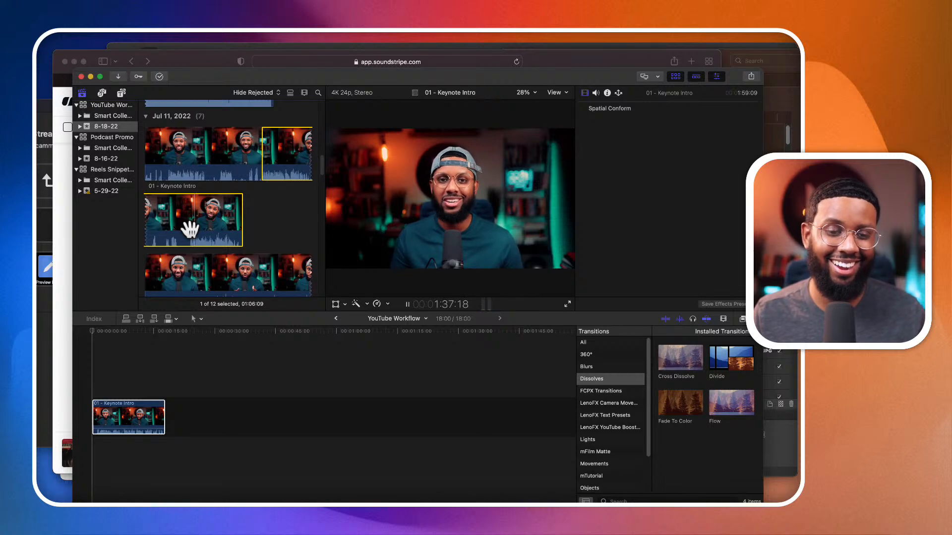
pyautogui.scroll(-2, 191, 229)
pyautogui.scroll(-8, 218, 242)
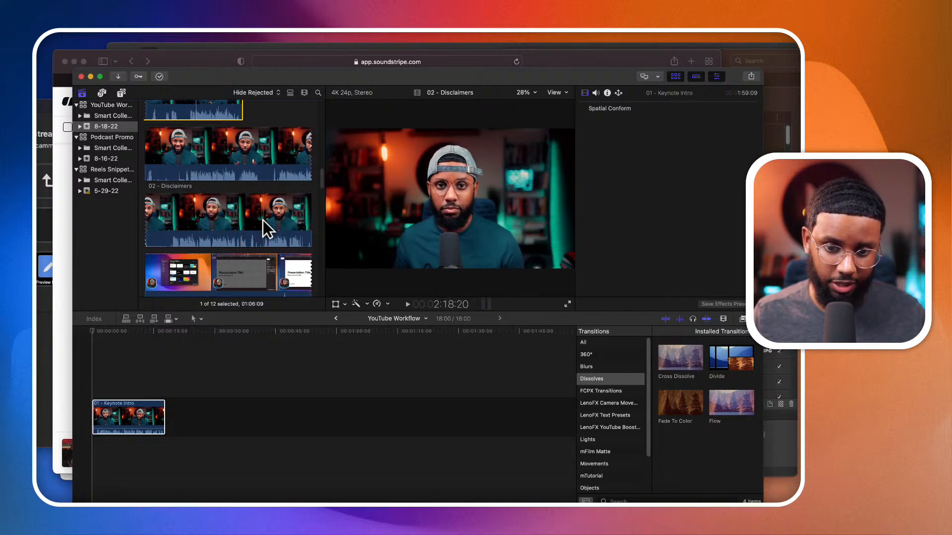
# - Play the closing part of the 02 - Disclaimers clip from about 2:18, replaying it from about 2:31
pyautogui.press('space')
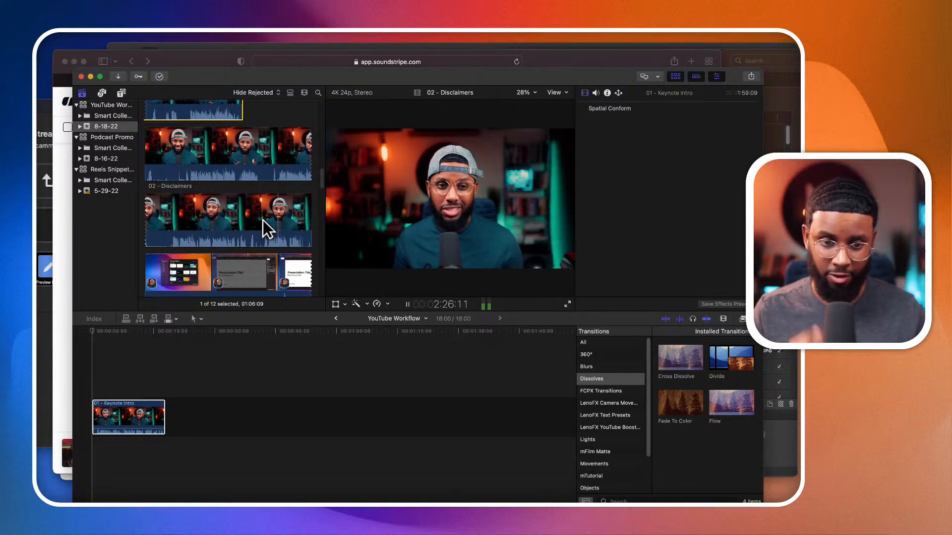
pyautogui.scroll(-2, 263, 220)
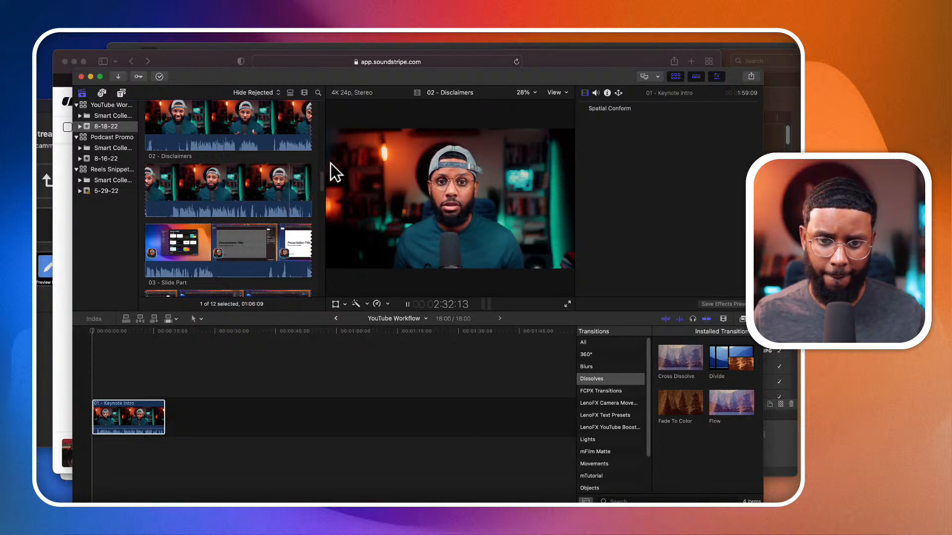
pyautogui.click(289, 180)
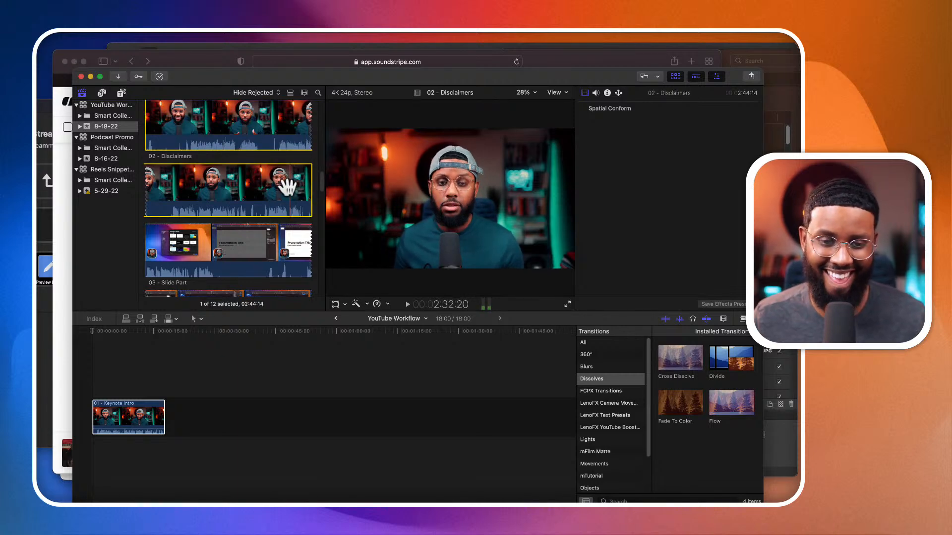
pyautogui.press('space')
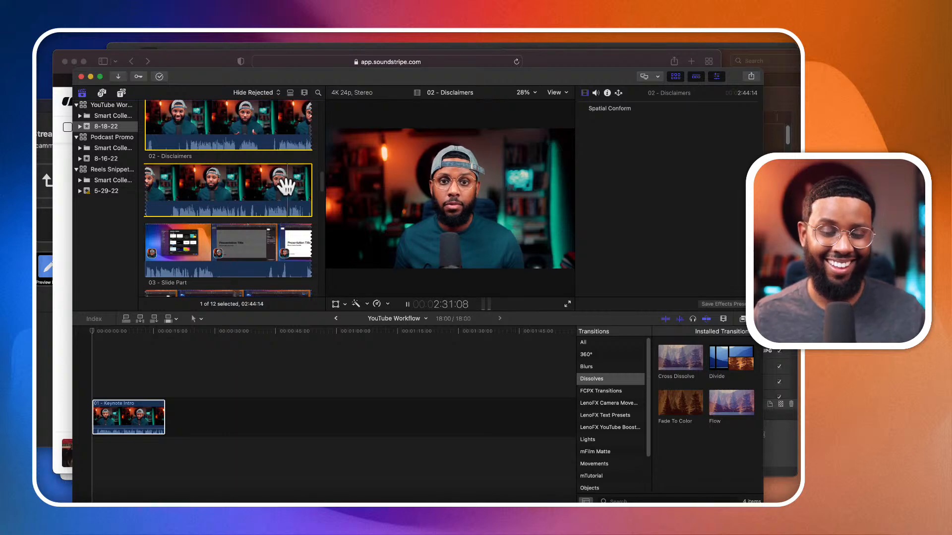
pyautogui.press('space')
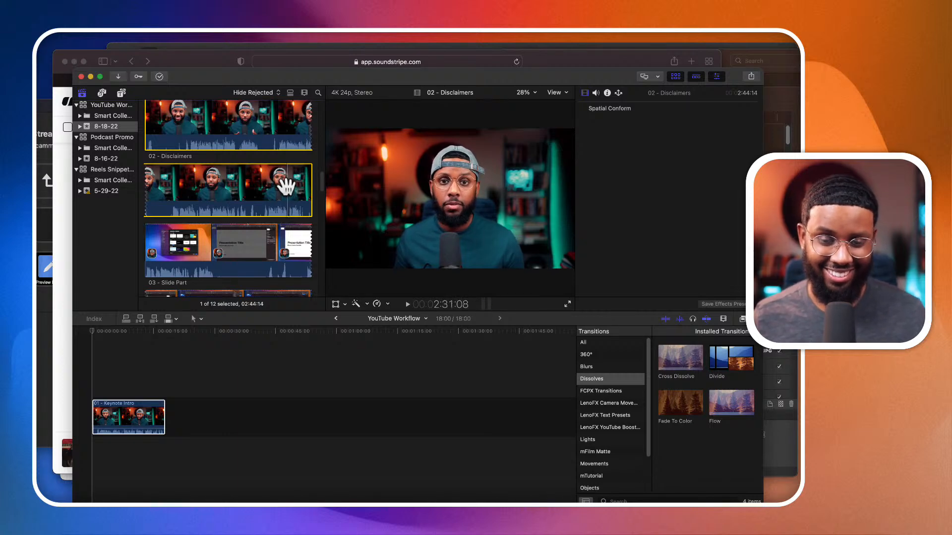
pyautogui.press('space')
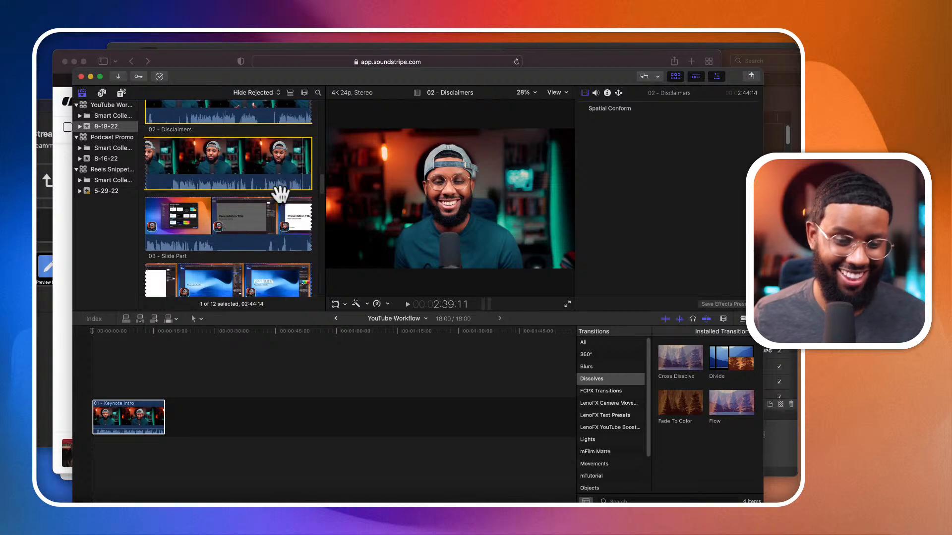
pyautogui.scroll(-3, 288, 167)
pyautogui.scroll(2, 286, 166)
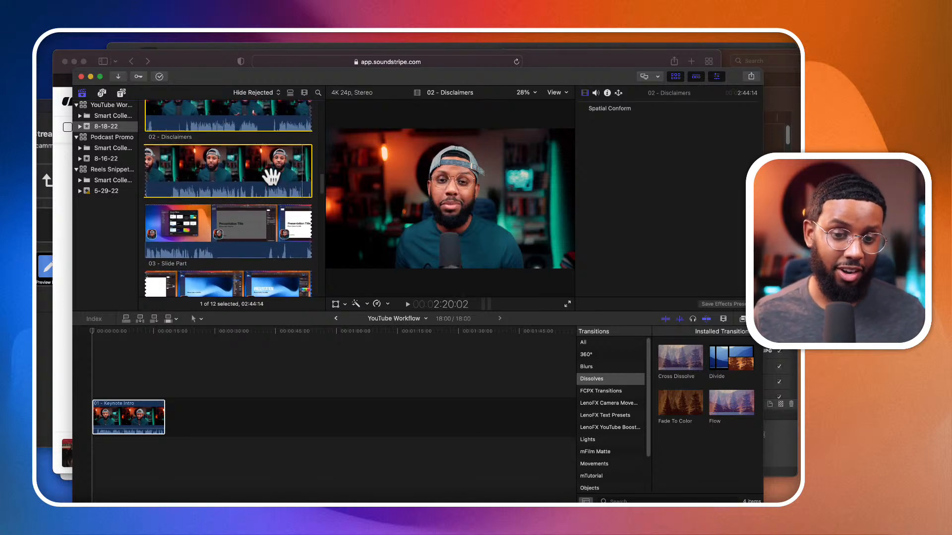
# - Mark the range of 02 - Disclaimers from 19:00 to about 51:02 and place it after 01 - Keynote Intro on the timeline
pyautogui.scroll(-10, 215, 227)
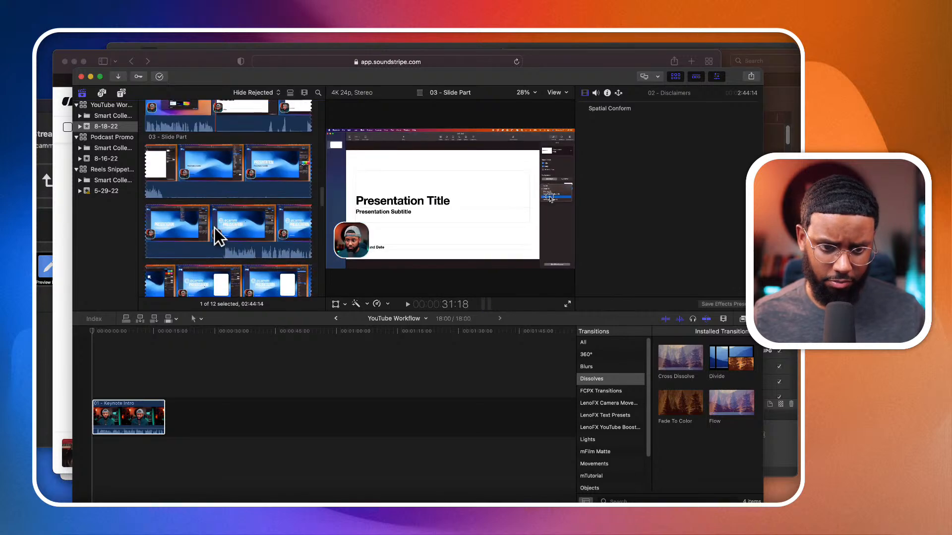
pyautogui.scroll(10, 215, 227)
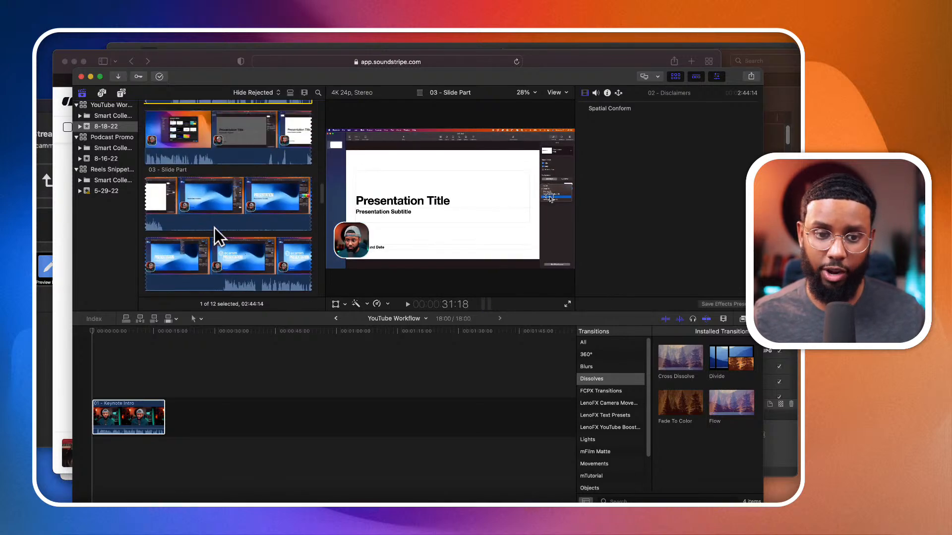
pyautogui.scroll(-2, 243, 258)
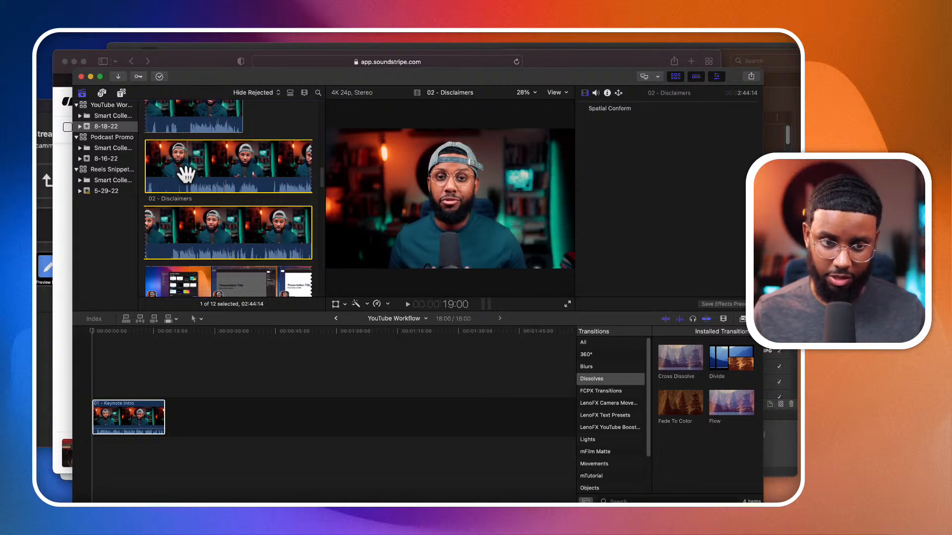
pyautogui.press('i')
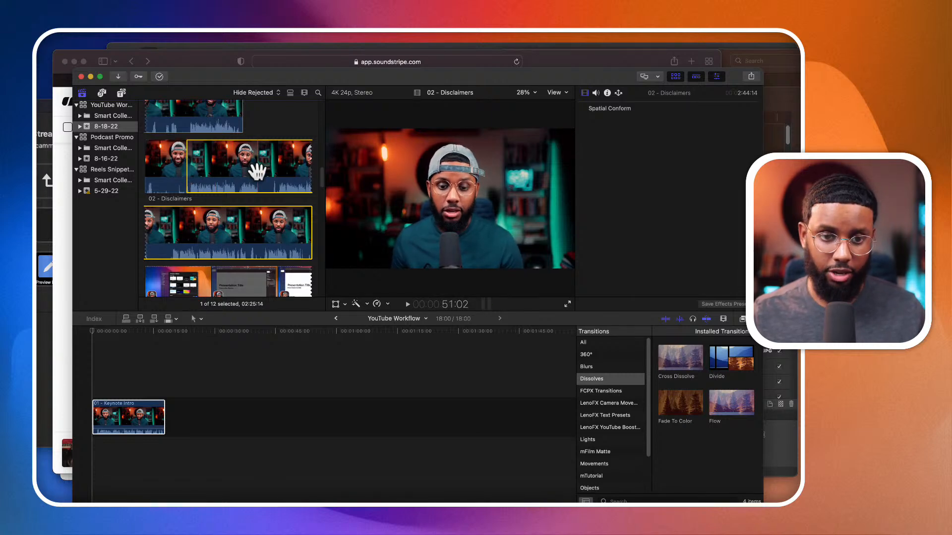
pyautogui.press('o')
pyautogui.moveTo(251, 169); pyautogui.dragTo(171, 406)
pyautogui.press('super+6')
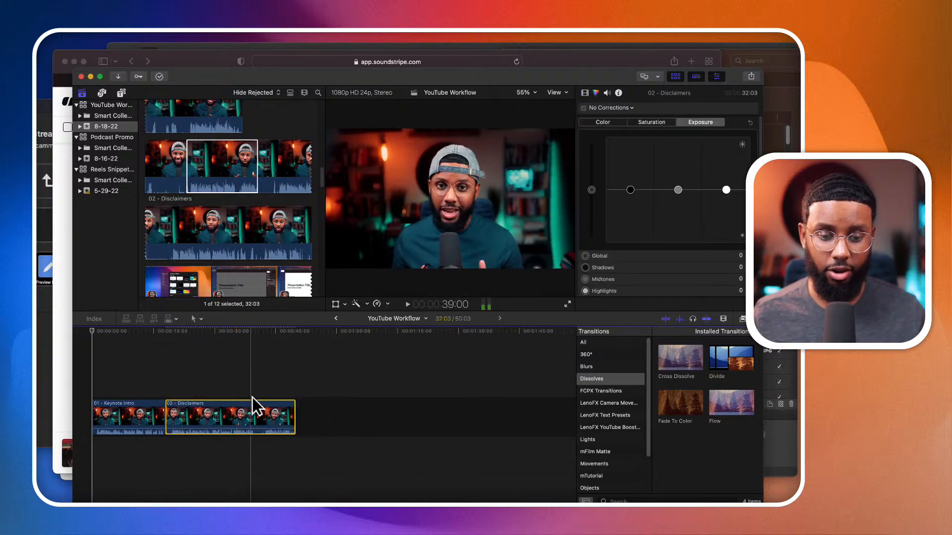
# - Split the 02 - Disclaimers clip on the timeline at 39:19
pyautogui.click(203, 318)
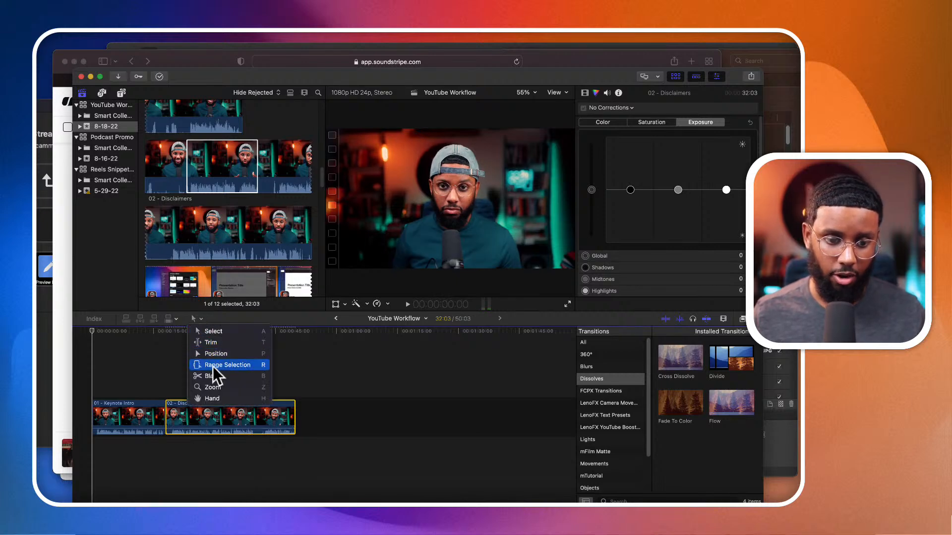
pyautogui.click(301, 377)
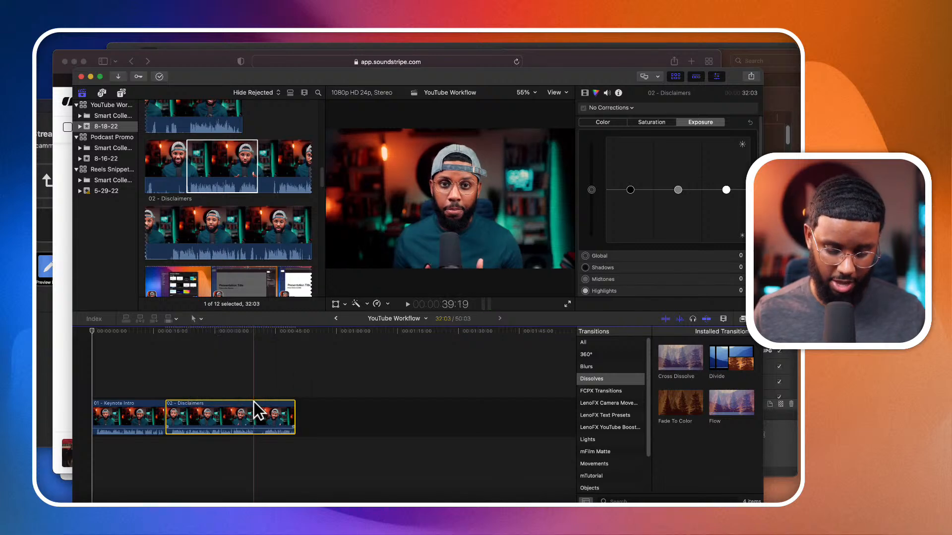
pyautogui.press('super+b')
pyautogui.press('super+equal')
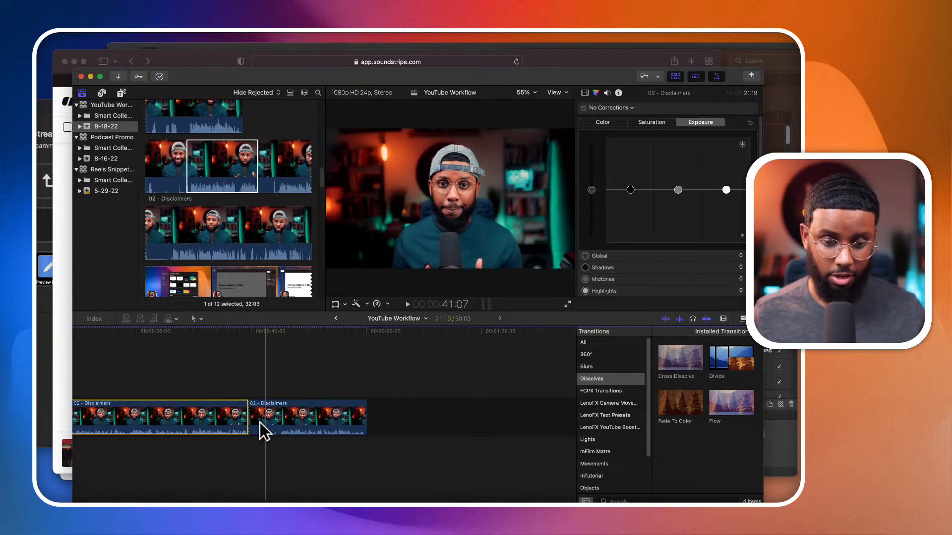
# - Trim the start of the second 02 - Disclaimers piece in two passes, leaving it 7:16 long and closing the gap
pyautogui.moveTo(254, 422)
pyautogui.mouseDown()
pyautogui.moveTo(276, 425)
pyautogui.moveTo(258, 425)
pyautogui.mouseUp()
pyautogui.press('super+equal')
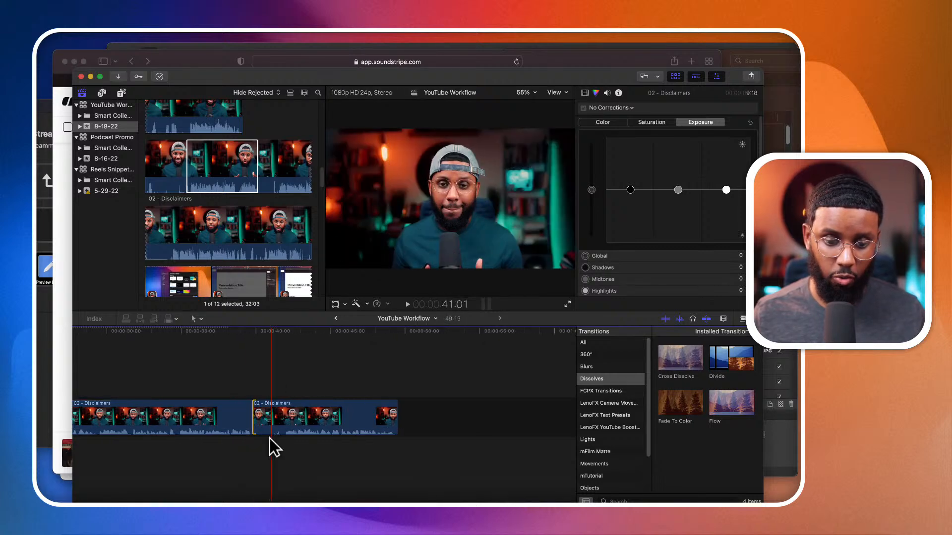
pyautogui.press('super+equal')
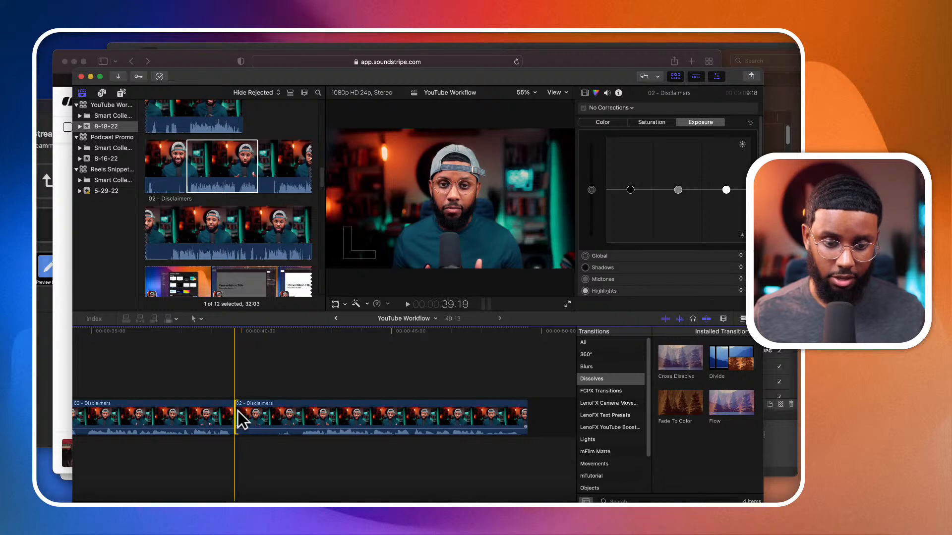
pyautogui.moveTo(240, 416); pyautogui.dragTo(305, 419)
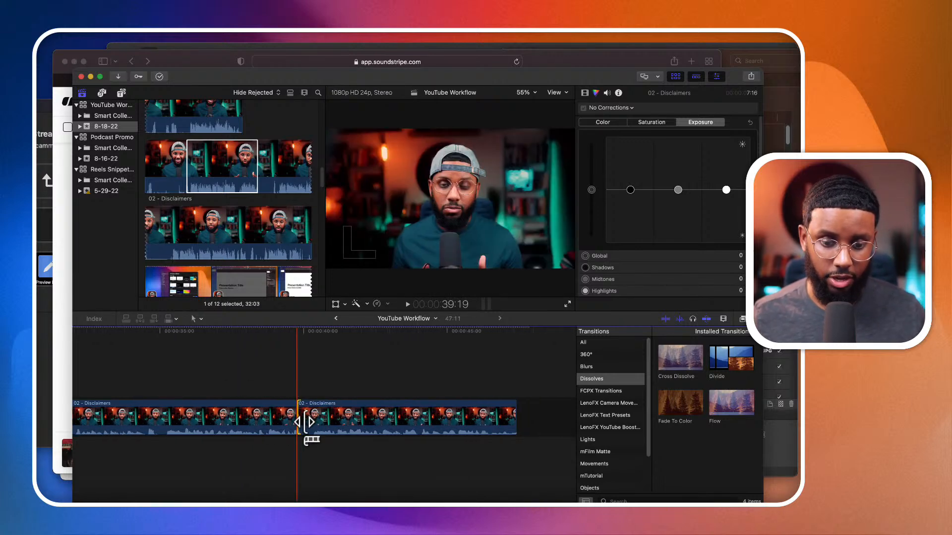
pyautogui.press('super+minus')
pyautogui.press('super+minus')
pyautogui.press('super+minus')
# - Connect the IMG_8276 b-roll clip above the first 02 - Disclaimers piece, starting at about 20:16
pyautogui.scroll(-2, 226, 212)
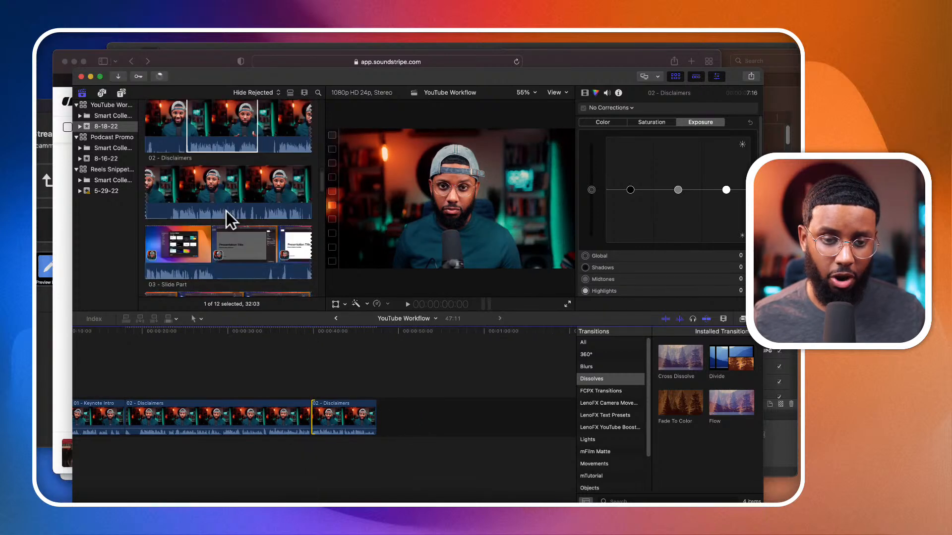
pyautogui.scroll(-2, 226, 210)
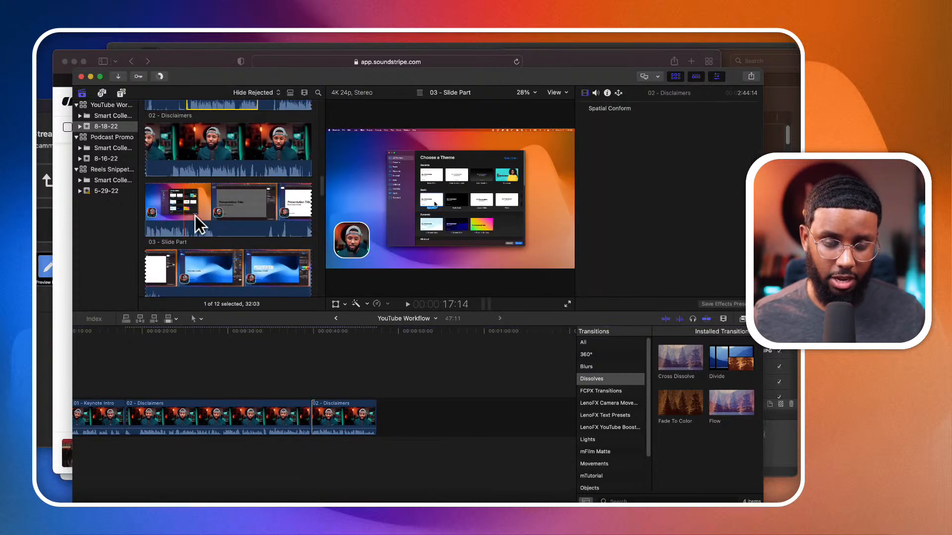
pyautogui.scroll(-3, 264, 217)
pyautogui.scroll(-4, 250, 268)
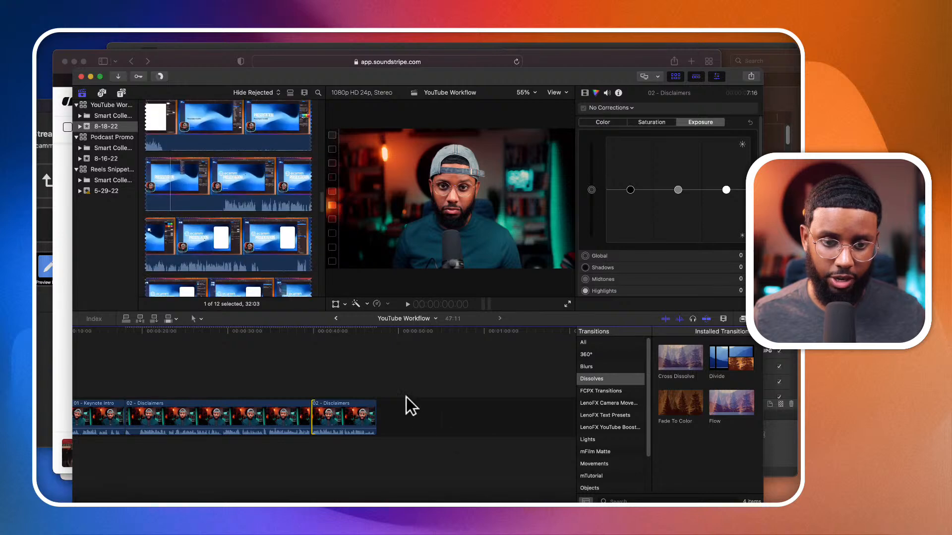
pyautogui.hscroll(-1, 223, 374)
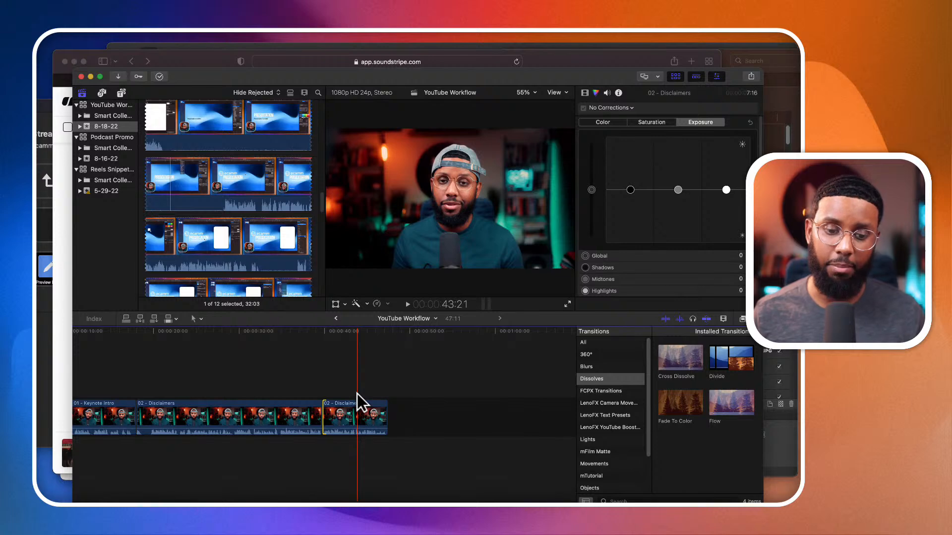
pyautogui.scroll(5, 213, 162)
pyautogui.scroll(10, 201, 136)
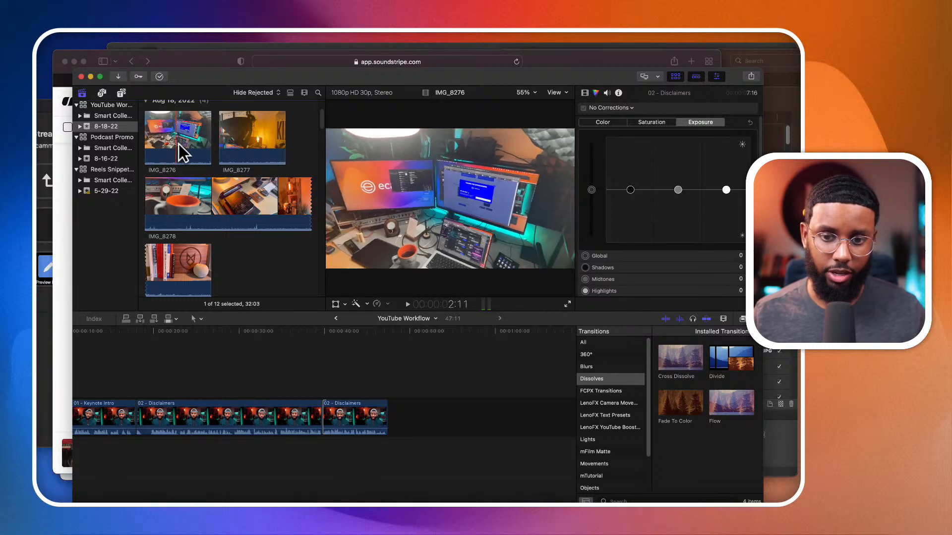
pyautogui.press('space')
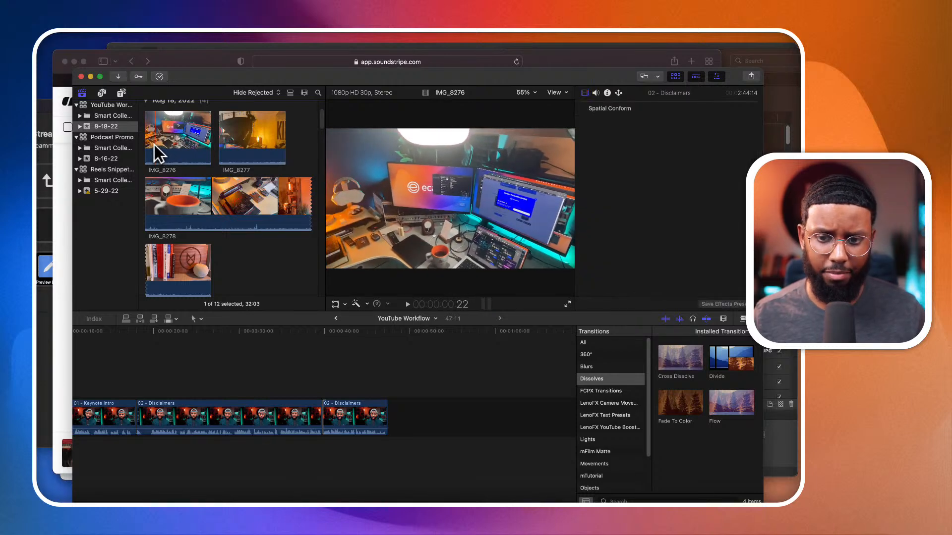
pyautogui.click(162, 136)
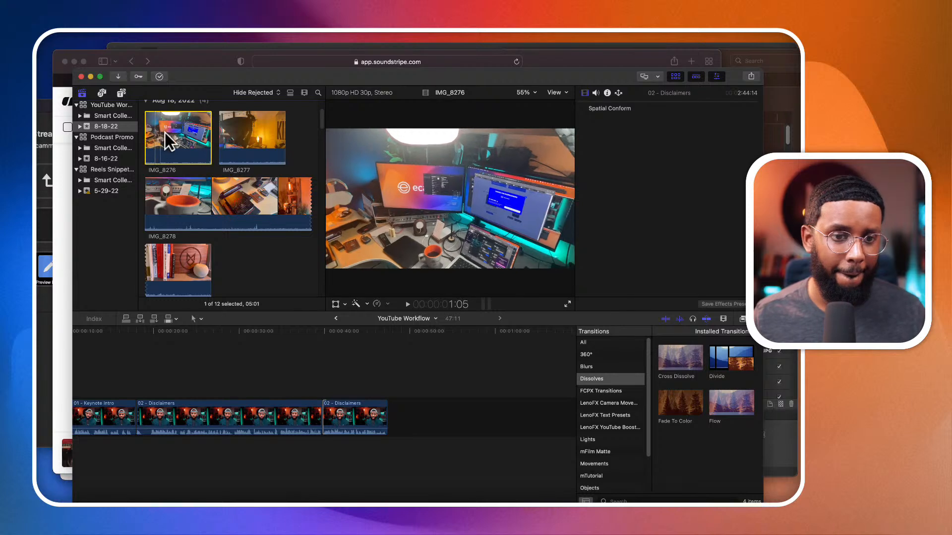
pyautogui.moveTo(166, 134); pyautogui.dragTo(163, 359)
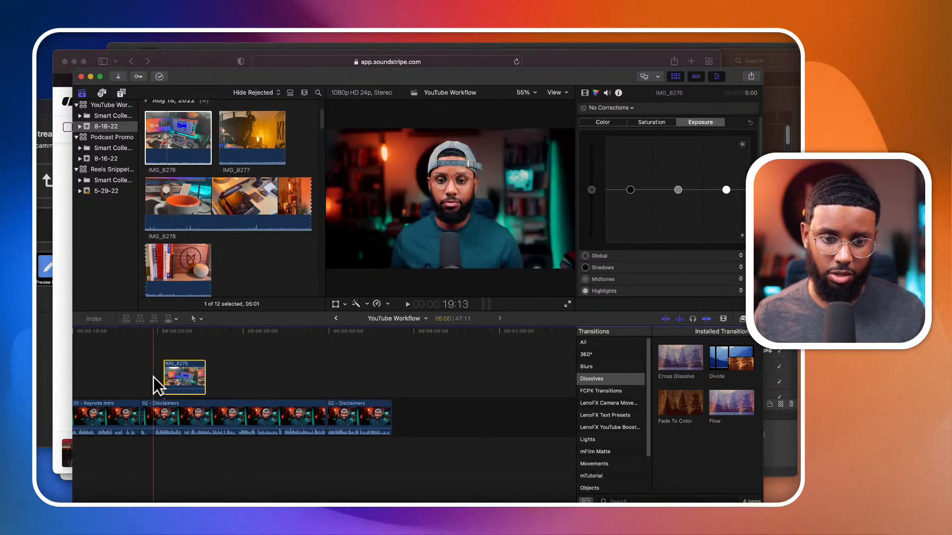
# - Play the timeline from about 19:13 through the IMG_8276 cutaway and preview the IMG_8278 b-roll
pyautogui.press('space')
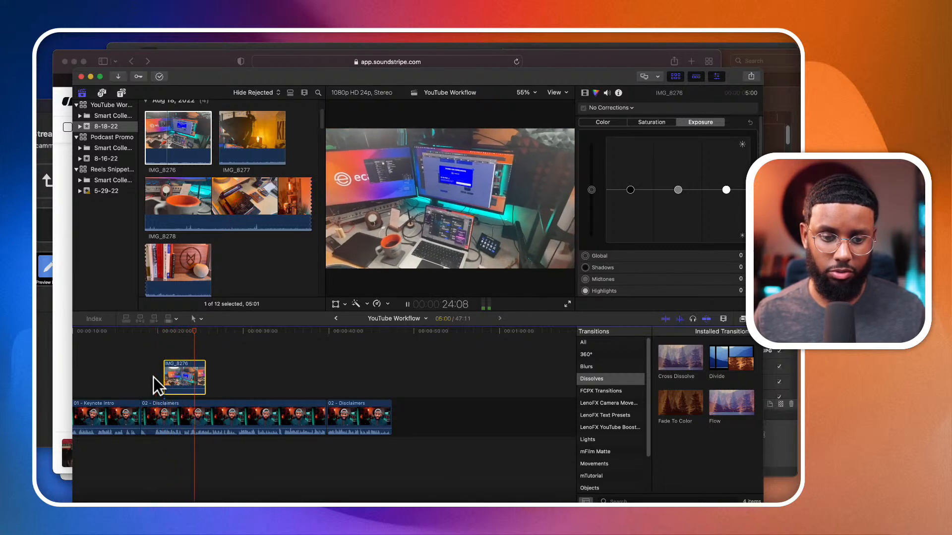
pyautogui.press('space')
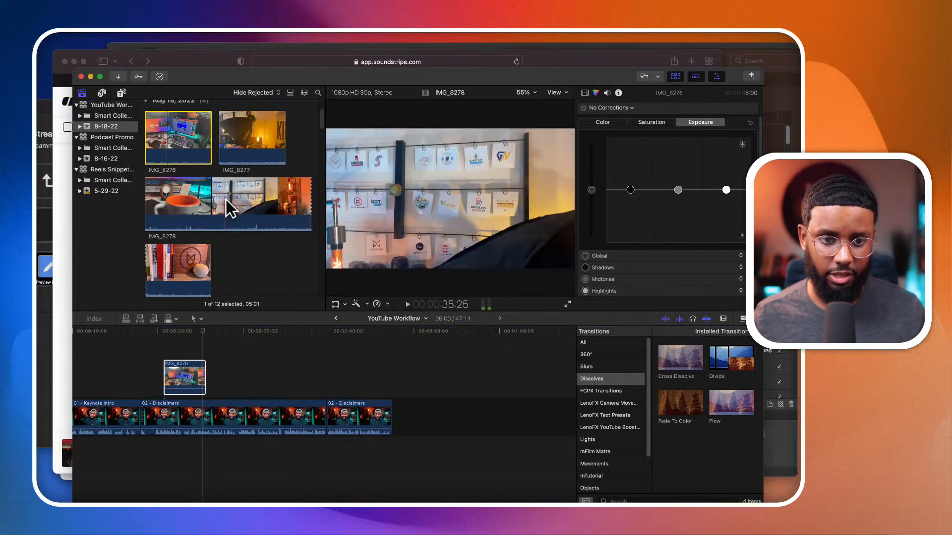
pyautogui.press('space')
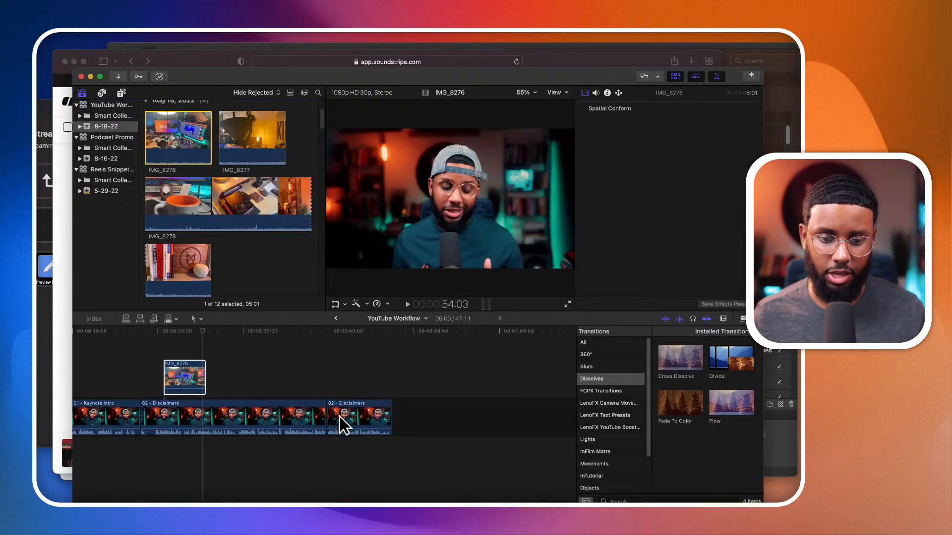
pyautogui.press('space')
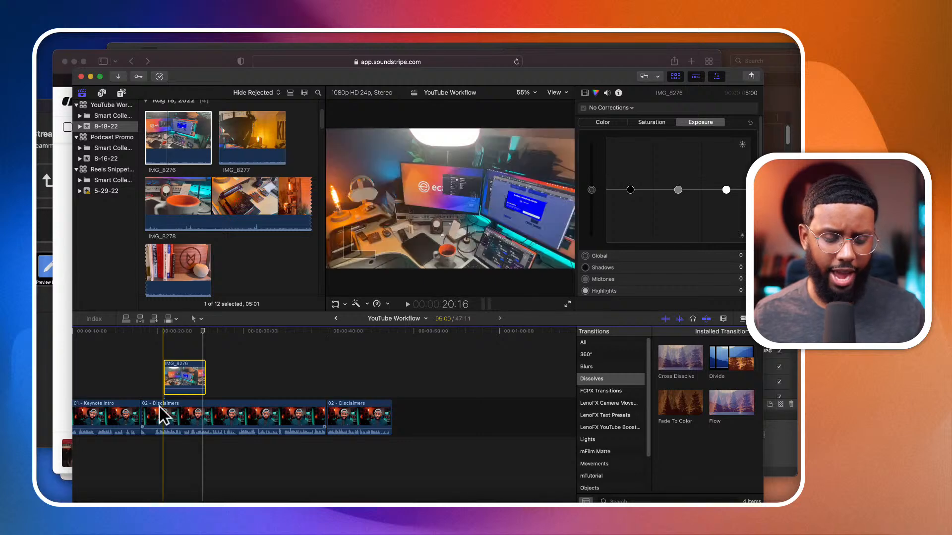
# - Look over the Quiet Bites background vocals music track and browse the remaining footage in the event
pyautogui.scroll(-10, 216, 224)
pyautogui.scroll(-10, 216, 224)
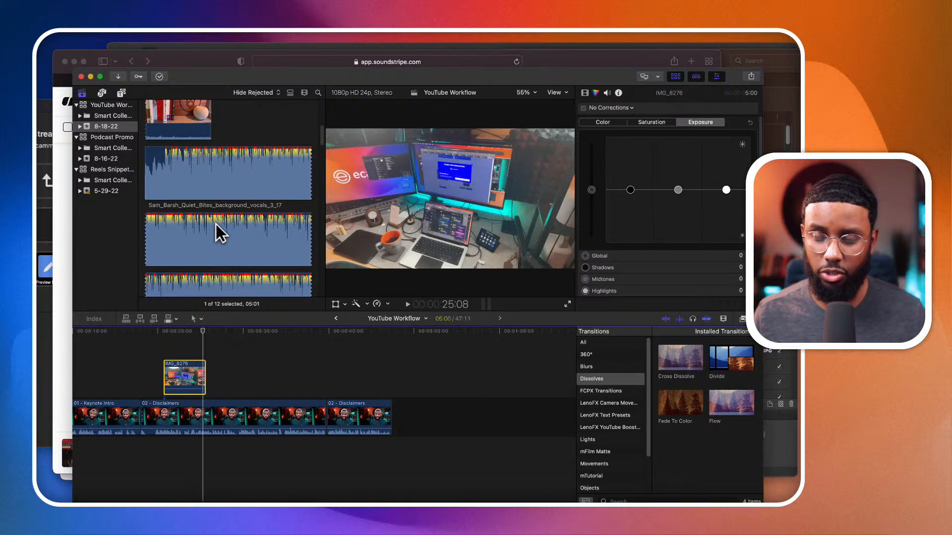
pyautogui.scroll(-1, 216, 224)
pyautogui.click(172, 183)
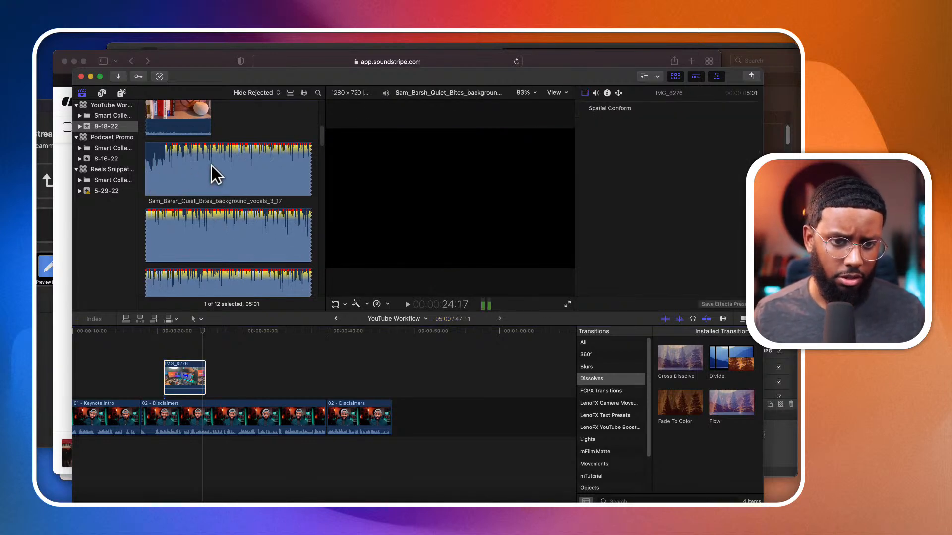
pyautogui.scroll(5, 214, 165)
pyautogui.scroll(-10, 214, 166)
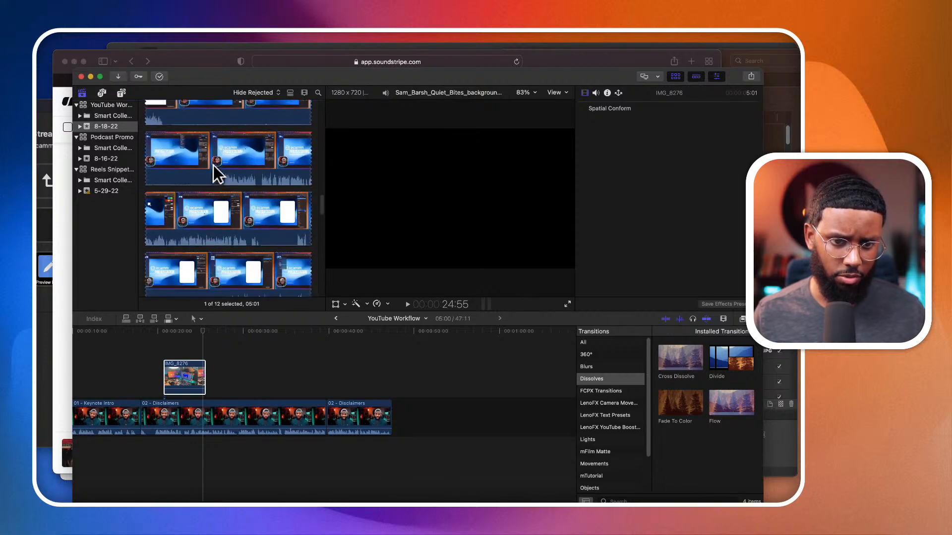
pyautogui.scroll(15, 214, 165)
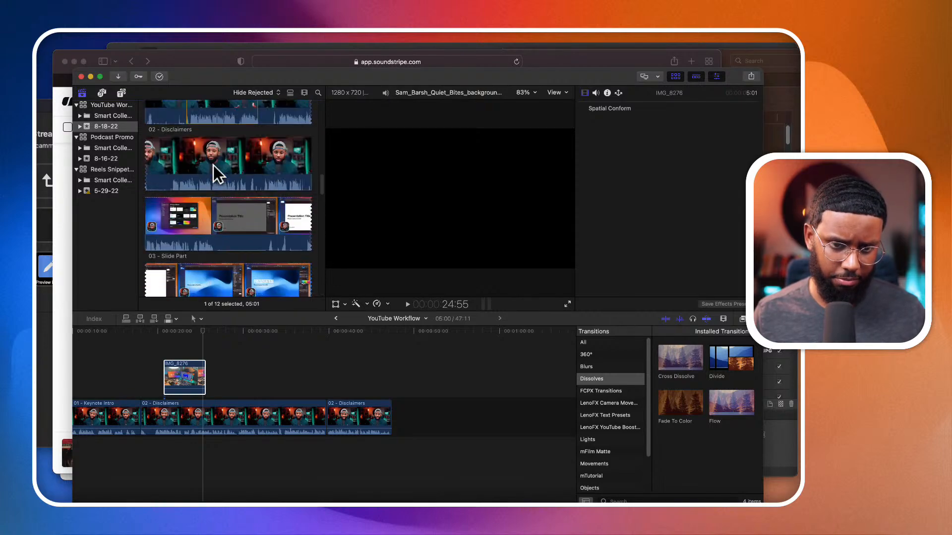
pyautogui.scroll(-3, 213, 165)
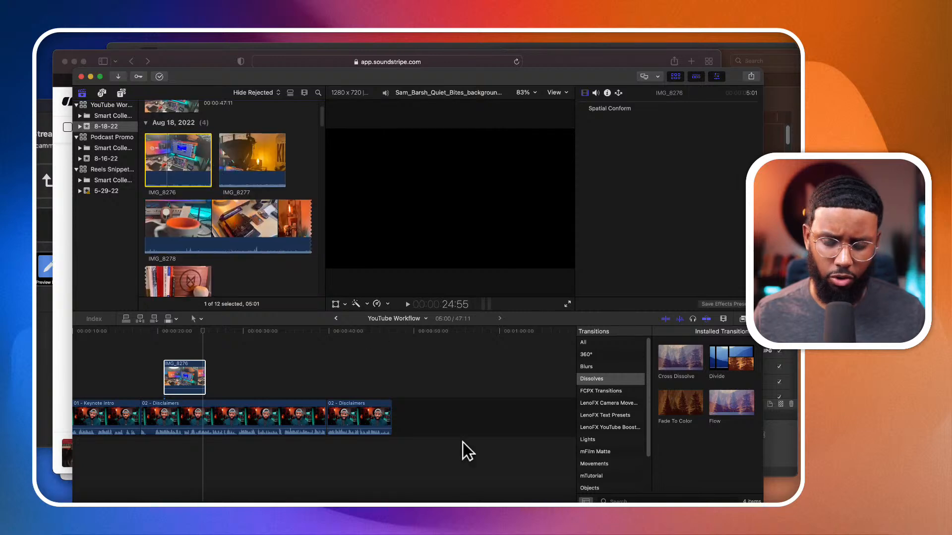
pyautogui.click(467, 448)
pyautogui.click(167, 158)
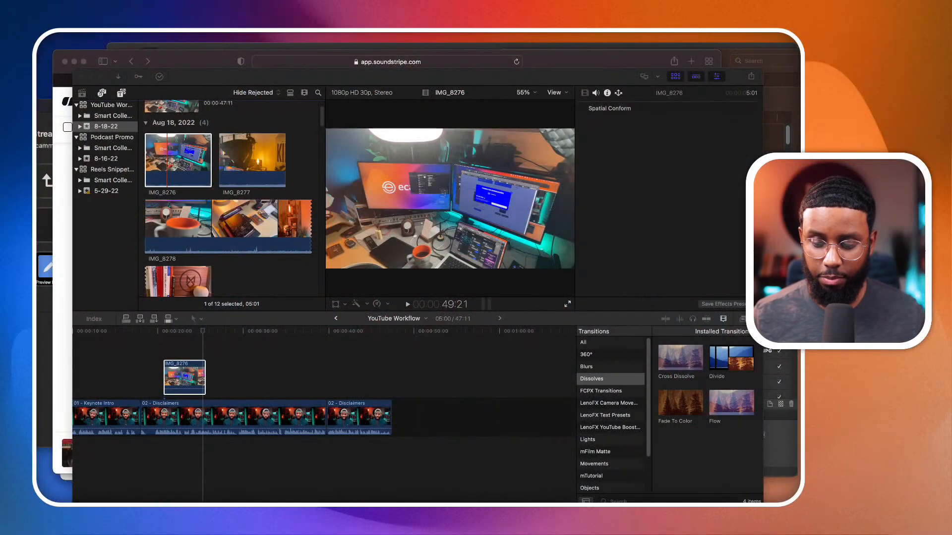
# - Switch to Safari, load youtube.com, open the signed-in account's own channel and pause its featured video
pyautogui.press('super+Tab')
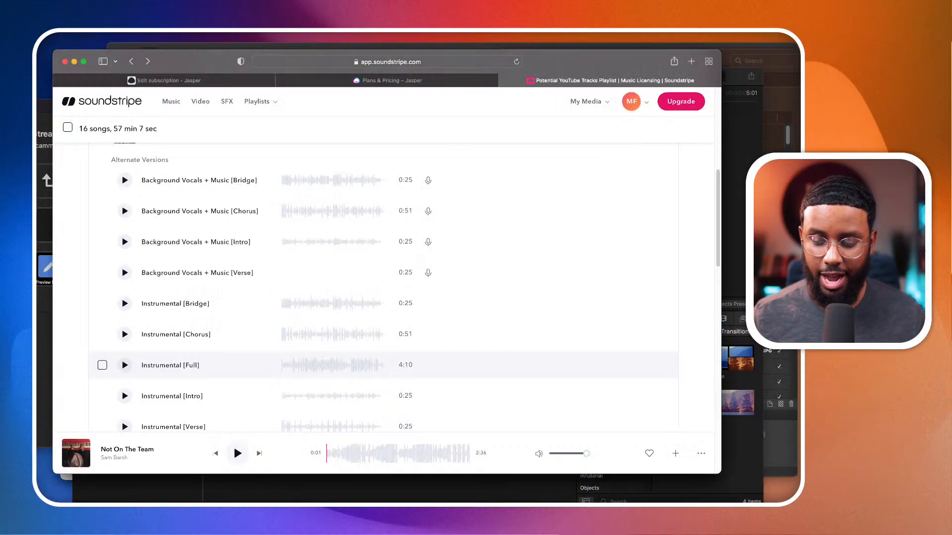
pyautogui.click(451, 63)
pyautogui.write('youtube.com/')
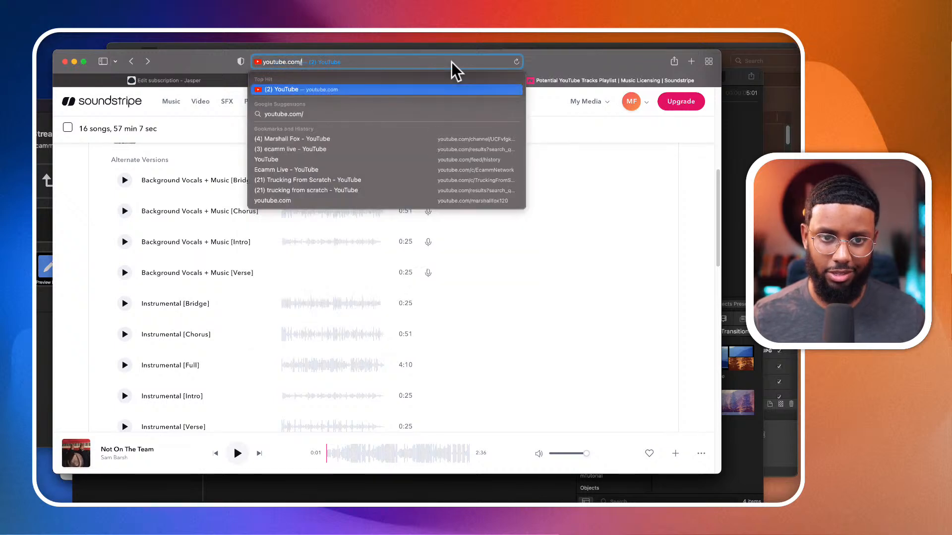
pyautogui.press('Return')
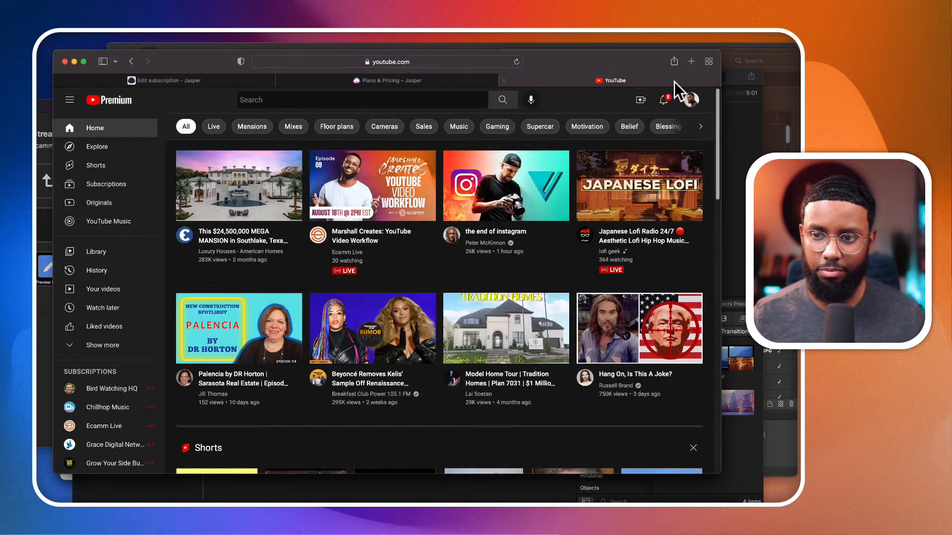
pyautogui.click(689, 97)
pyautogui.click(634, 161)
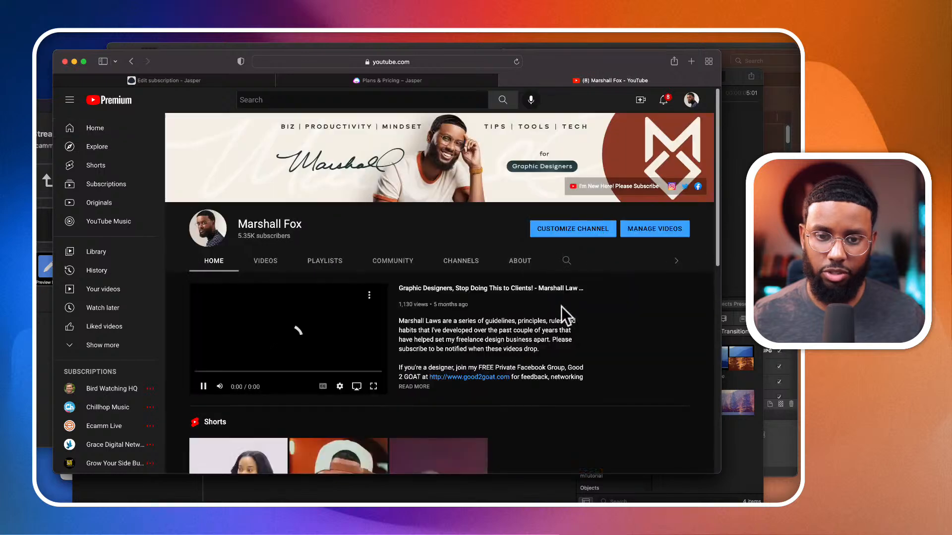
pyautogui.click(203, 382)
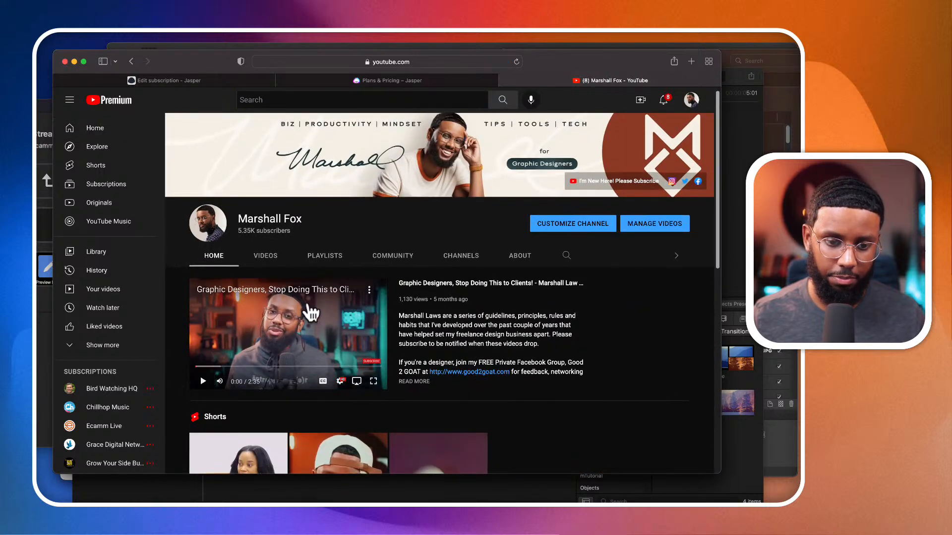
# - Open the channel's uploaded videos and look over their thumbnails and titles
pyautogui.click(267, 257)
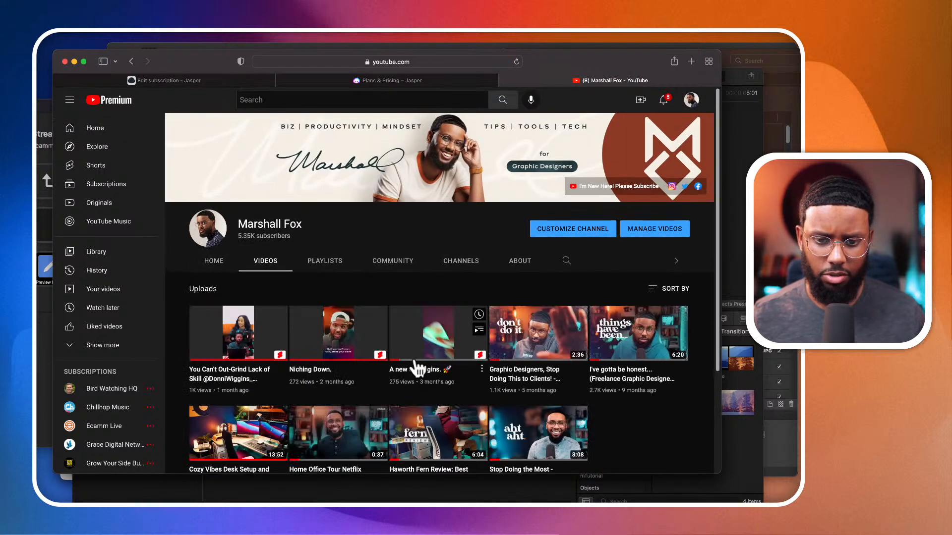
pyautogui.scroll(-2, 416, 368)
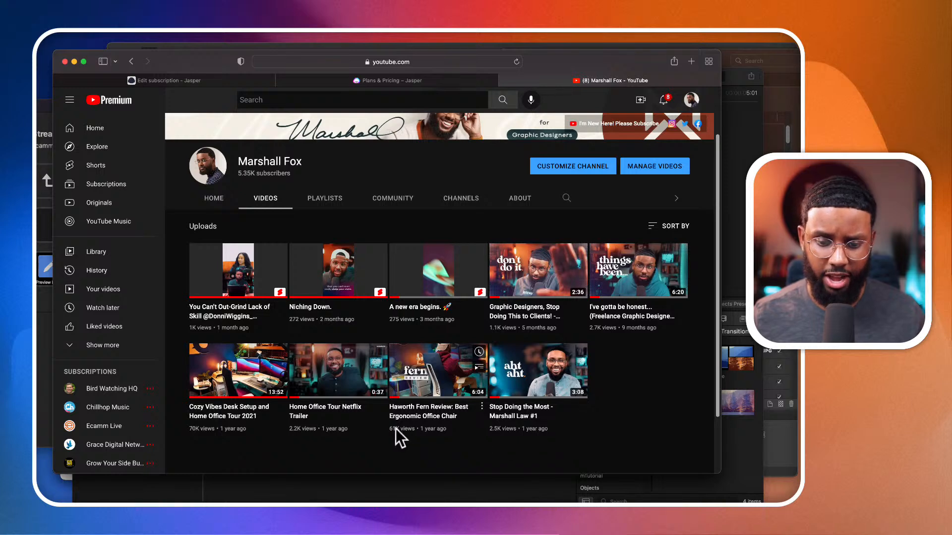
pyautogui.scroll(-1, 395, 436)
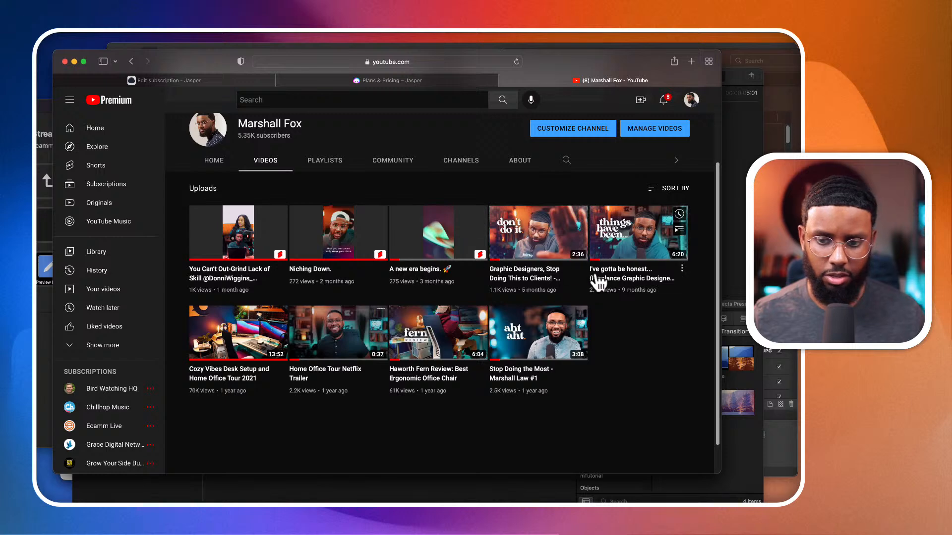
pyautogui.scroll(1, 604, 282)
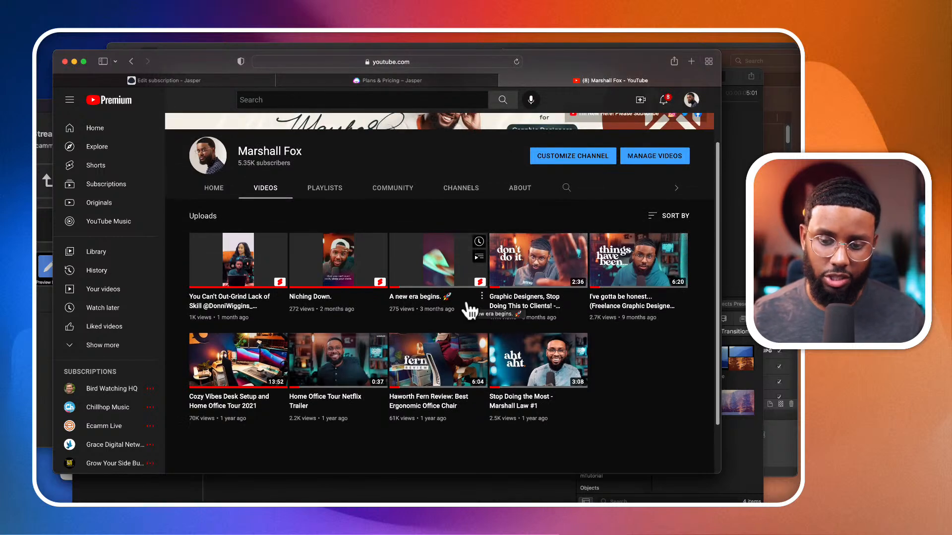
pyautogui.scroll(1, 468, 312)
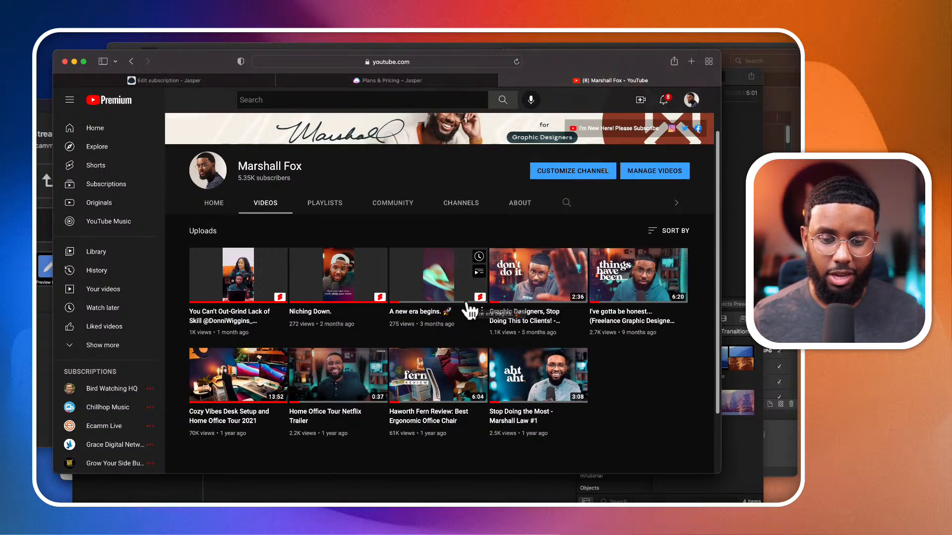
pyautogui.scroll(3, 467, 303)
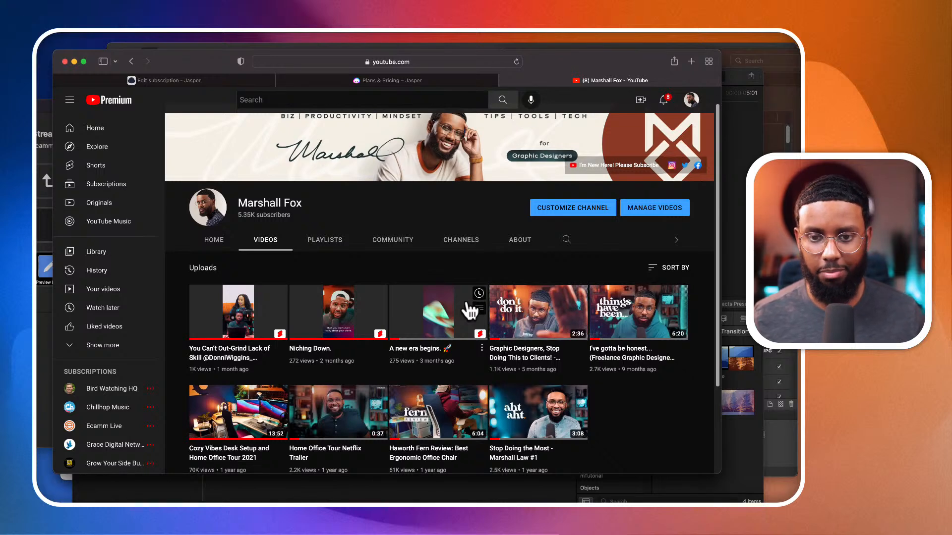
pyautogui.scroll(2, 469, 310)
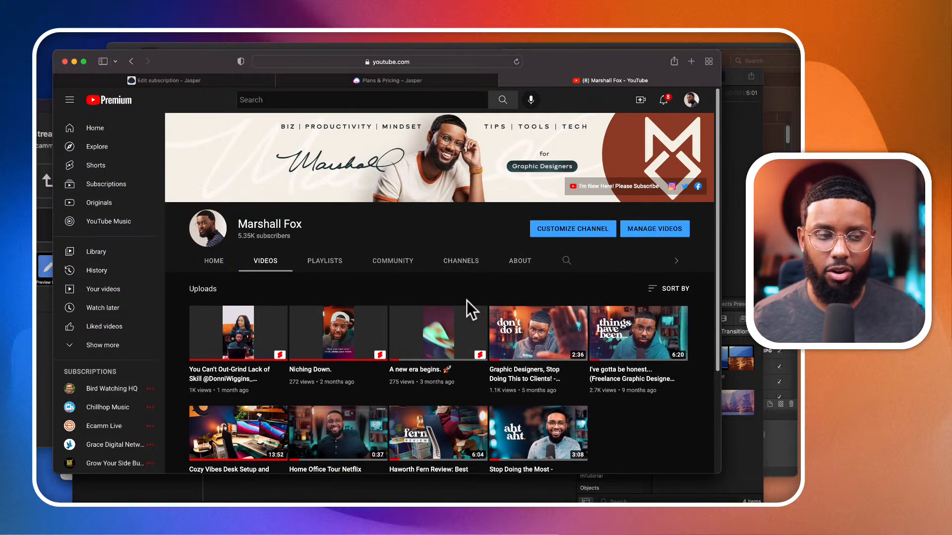
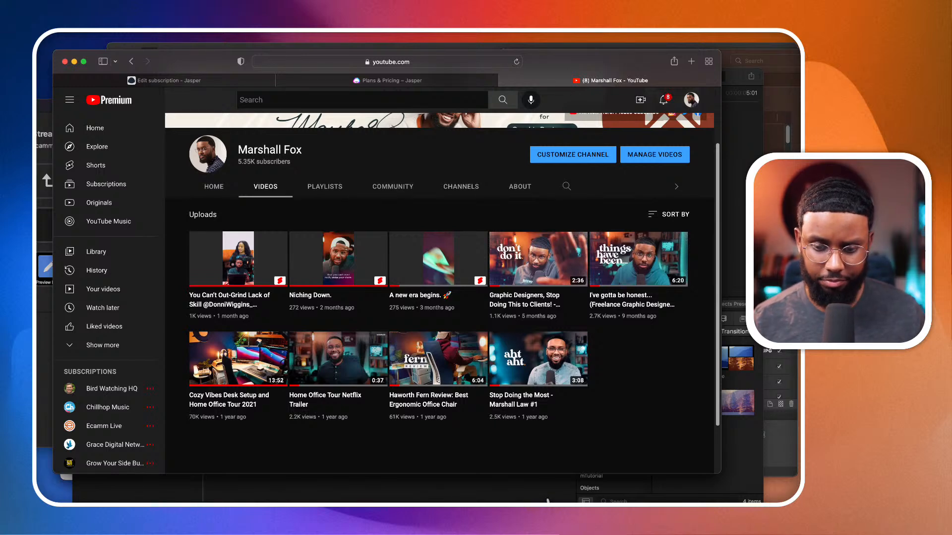
# - Switch to Final Cut Pro and move the playhead to 18:00, ahead of the IMG_8276 cutaway
pyautogui.click(522, 498)
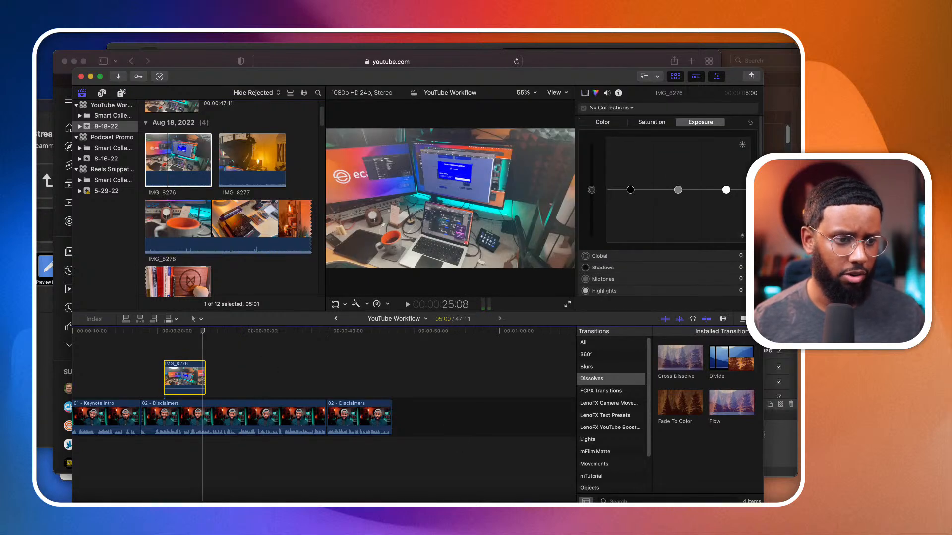
pyautogui.press('super+Tab')
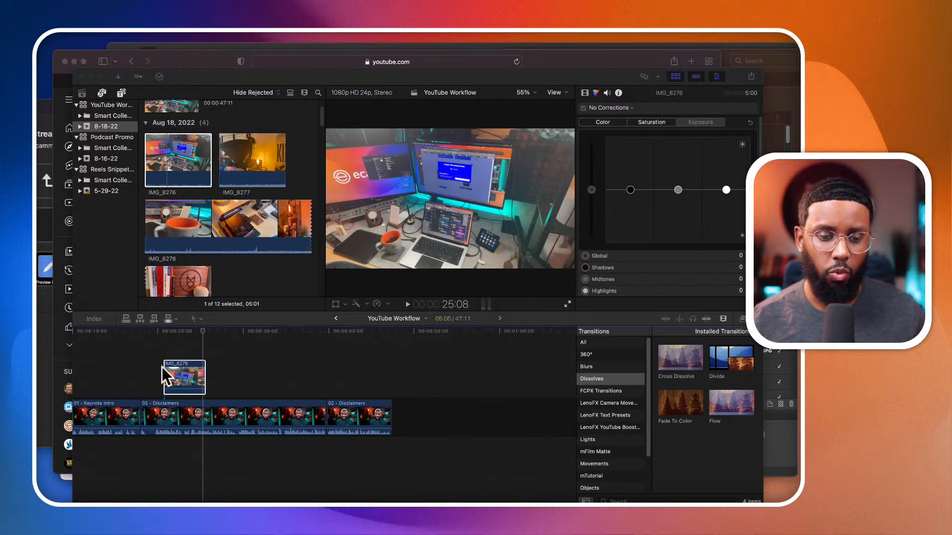
pyautogui.click(203, 328)
pyautogui.moveTo(204, 328); pyautogui.dragTo(137, 332)
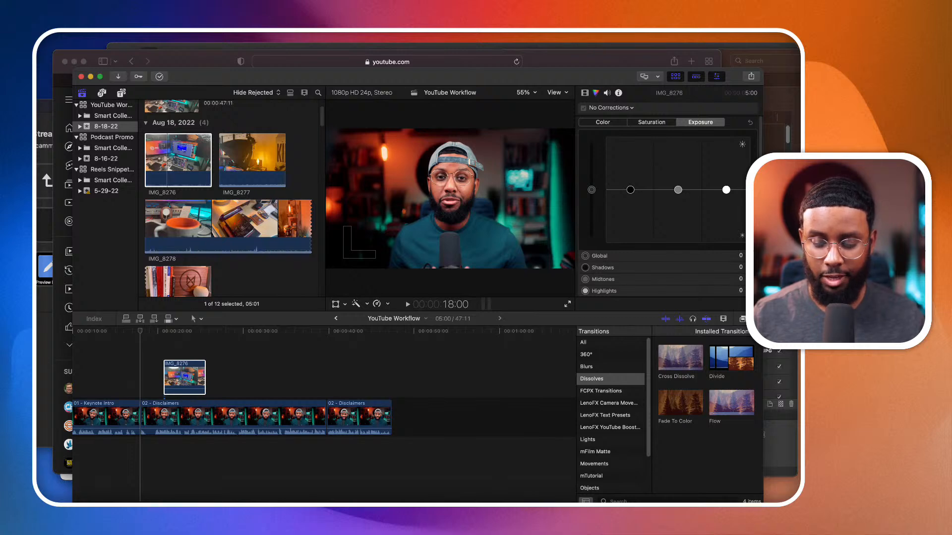
# - Switch to Affinity Designer and look over the FIND MORE LOADS, DOT OFFICER and STACK YO CHIPS thumbnail designs in 2022 vs 2021
pyautogui.press('super+Tab')
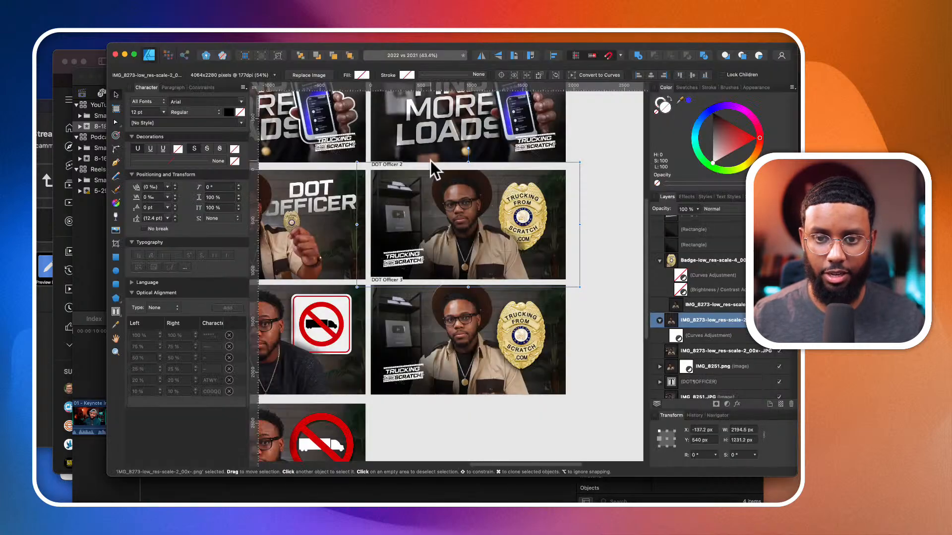
pyautogui.scroll(4, 430, 161)
pyautogui.hscroll(-2, 430, 161)
pyautogui.scroll(2, 430, 160)
pyautogui.scroll(5, 540, 272)
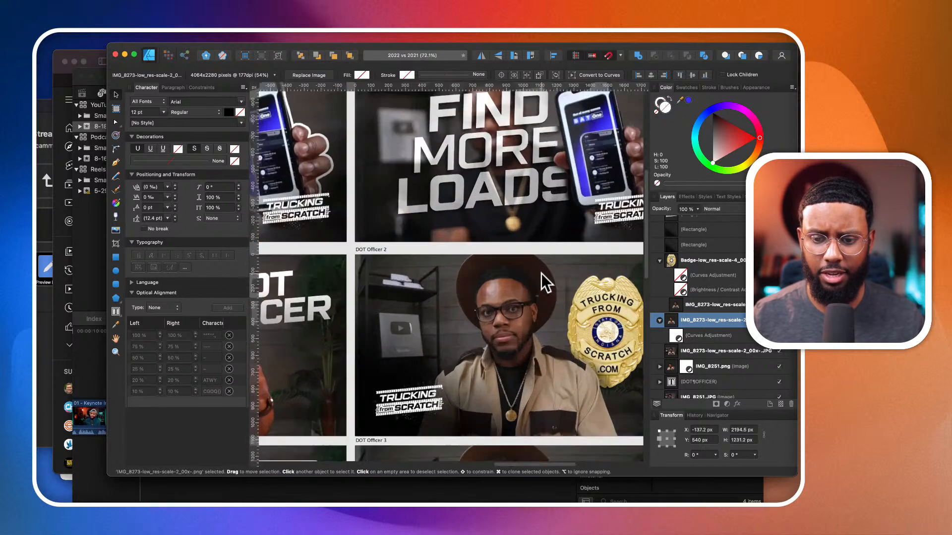
pyautogui.scroll(-8, 540, 273)
pyautogui.scroll(4, 540, 273)
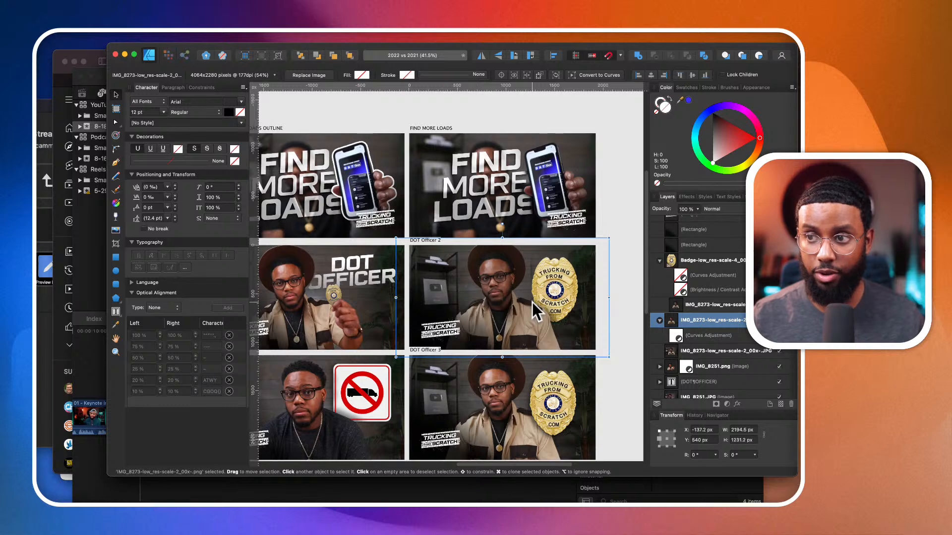
pyautogui.hscroll(-1, 531, 302)
pyautogui.scroll(1, 531, 302)
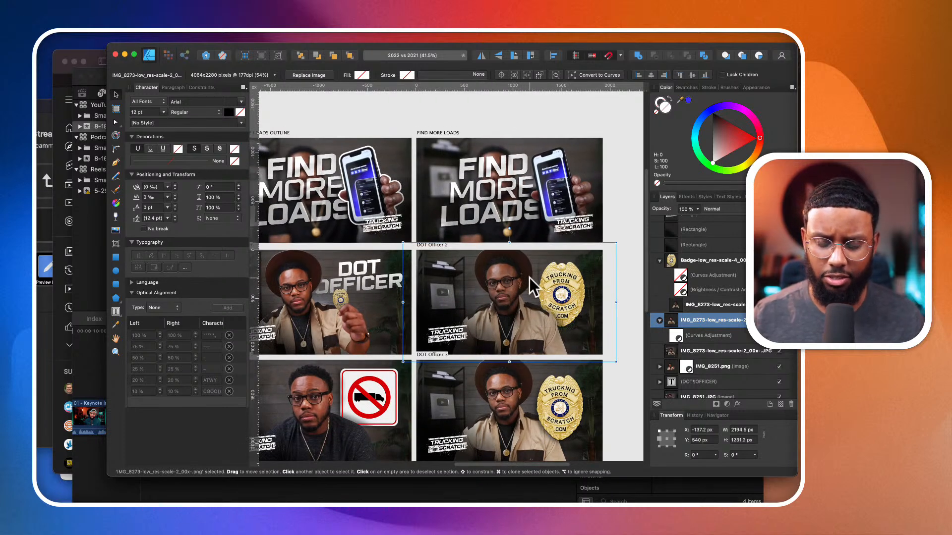
pyautogui.hscroll(-5, 530, 278)
pyautogui.scroll(1, 529, 278)
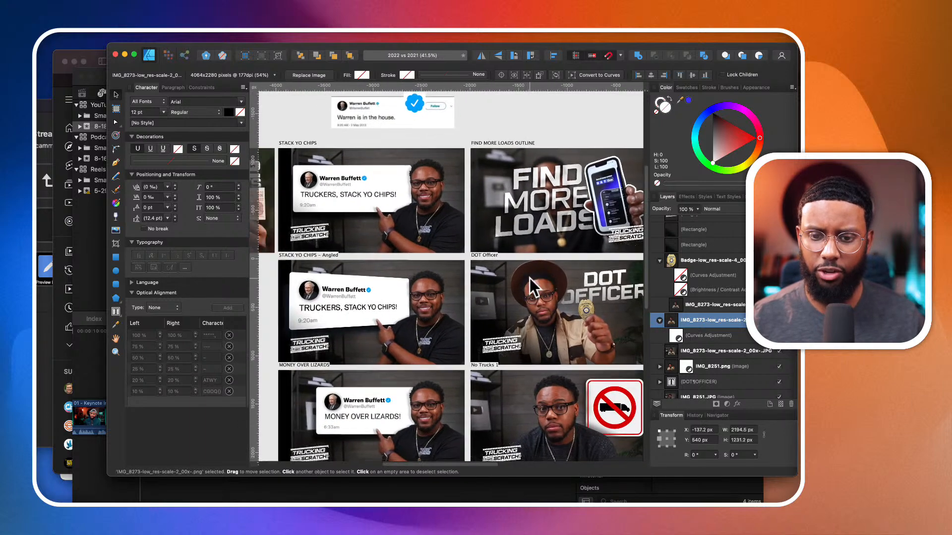
pyautogui.hscroll(4, 530, 279)
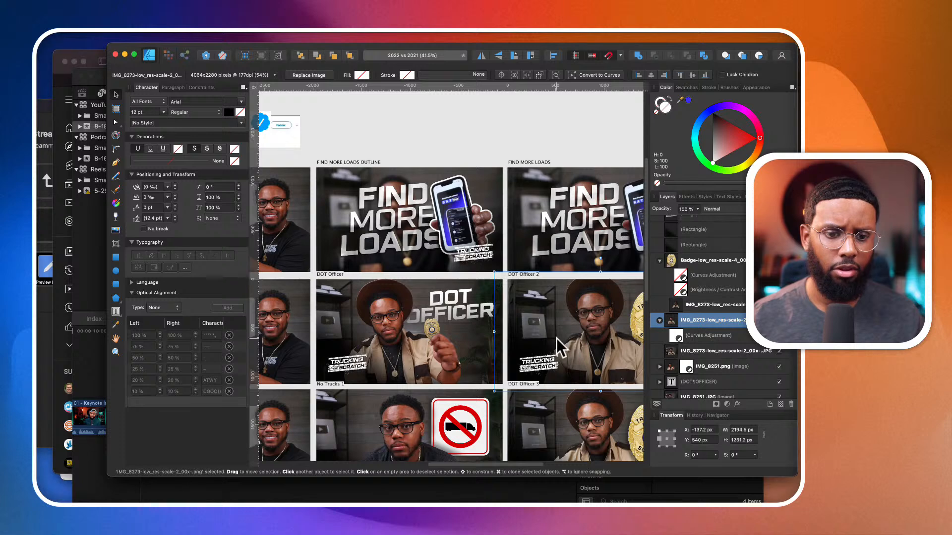
# - Open the recent document Audio and Video - Video Graphics and zoom in on the single-host frame artboard
pyautogui.click(70, 34)
pyautogui.moveTo(87, 74)
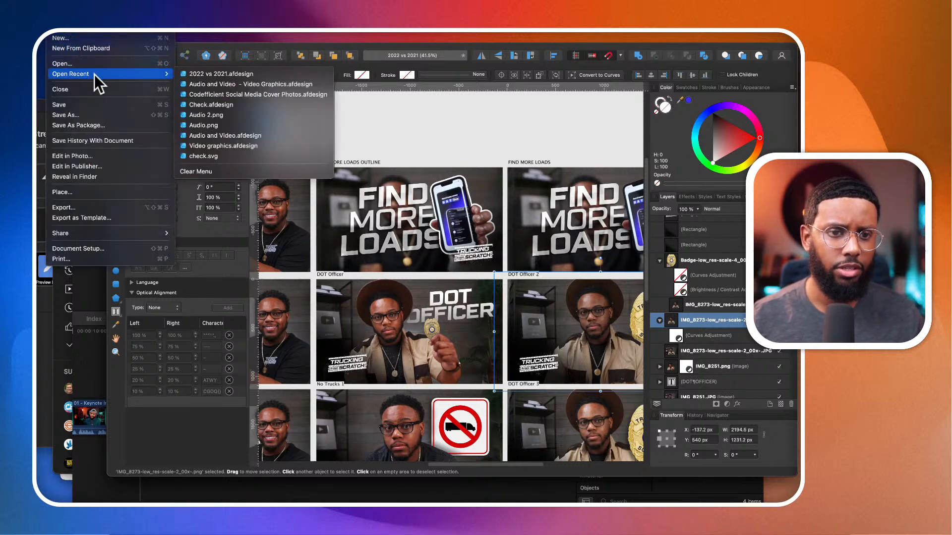
pyautogui.click(206, 82)
pyautogui.hscroll(-2, 425, 276)
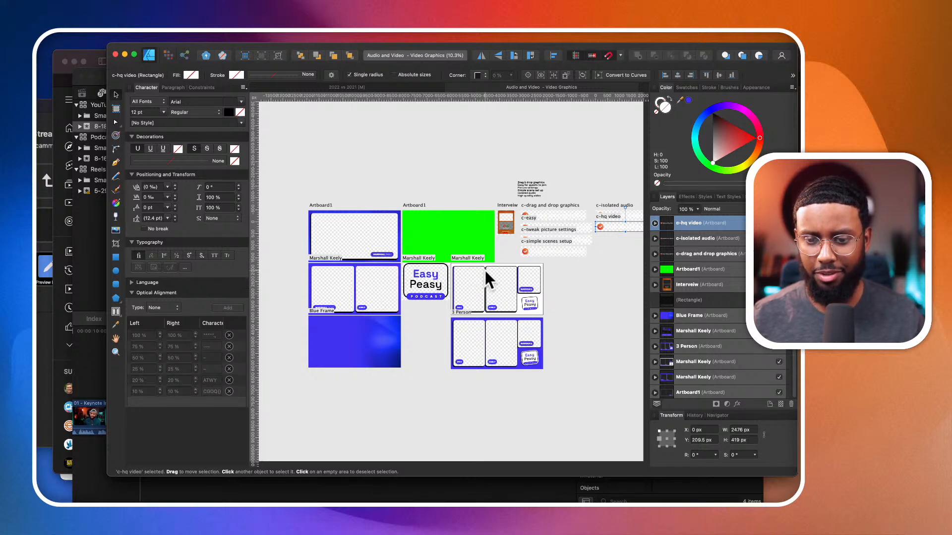
pyautogui.scroll(3, 381, 195)
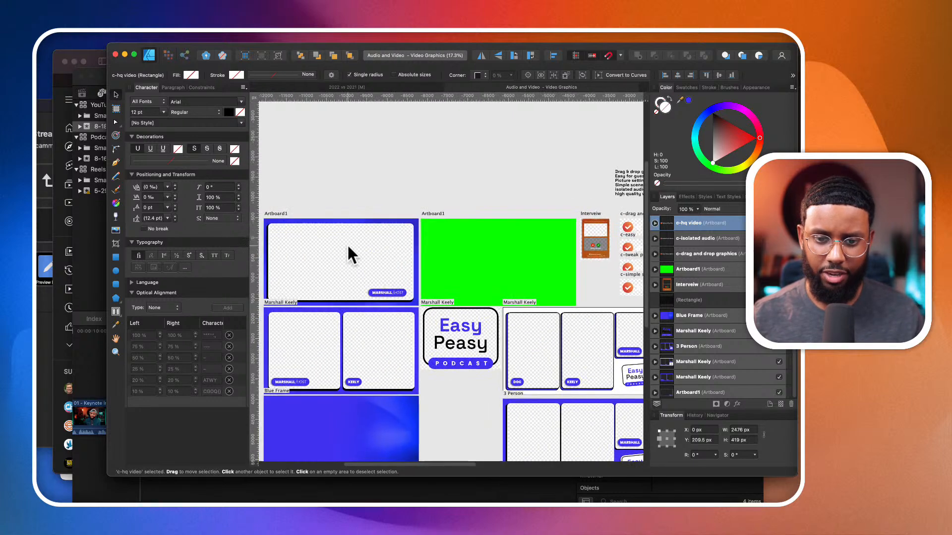
pyautogui.scroll(2, 350, 253)
pyautogui.scroll(4, 359, 243)
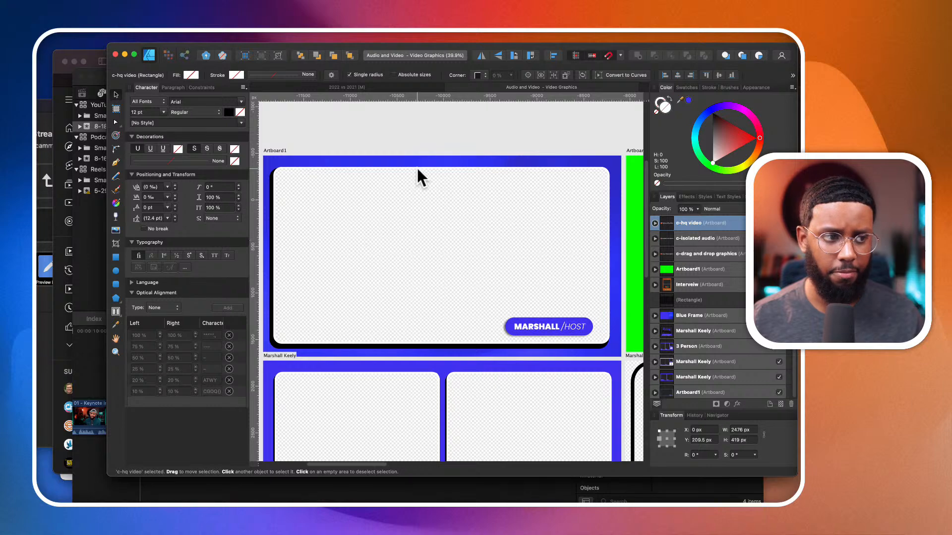
# - Look over the single-host and two-person frame layouts, the green artboard and the Easy Peasy Podcast logo
pyautogui.scroll(-3, 408, 188)
pyautogui.hscroll(2, 347, 189)
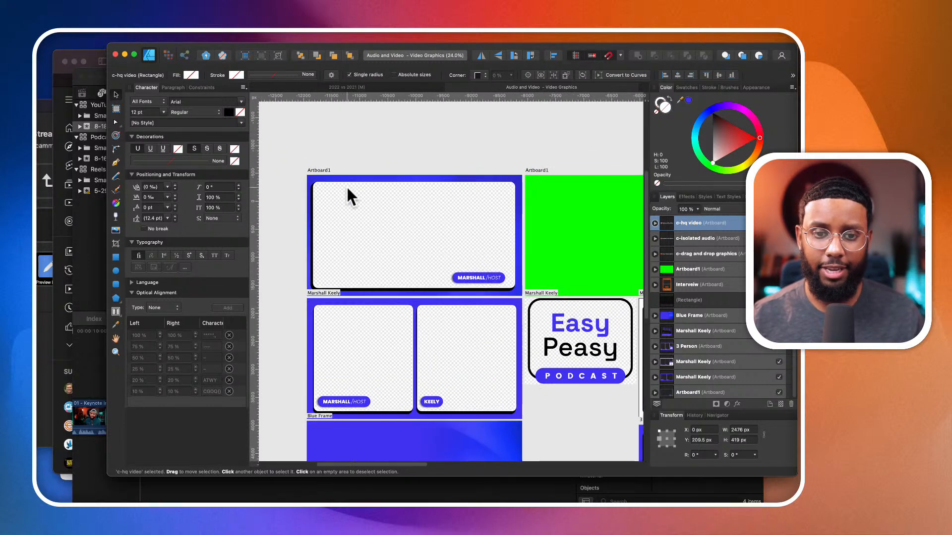
pyautogui.hscroll(2, 347, 174)
pyautogui.scroll(-3, 348, 170)
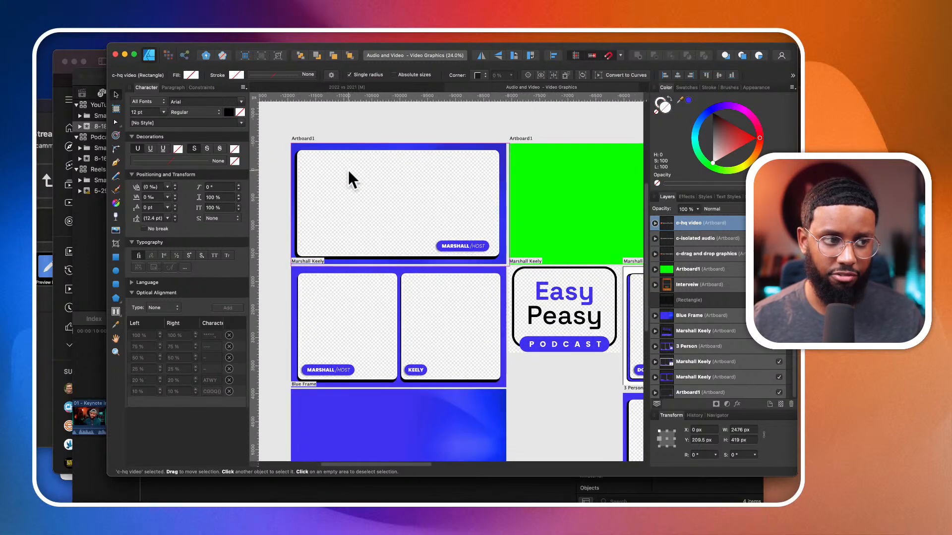
pyautogui.hscroll(10, 347, 168)
pyautogui.hscroll(-8, 389, 187)
pyautogui.scroll(-3, 389, 188)
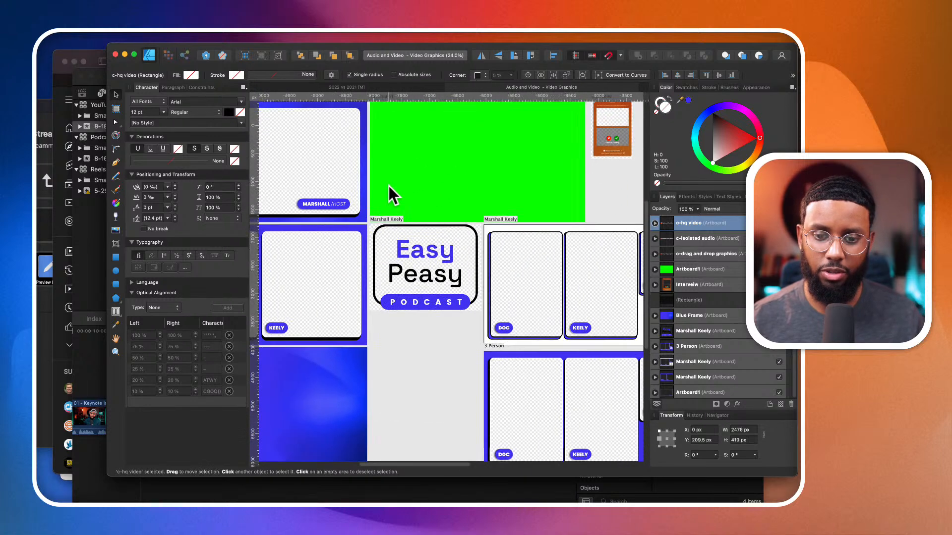
pyautogui.hscroll(-2, 389, 186)
pyautogui.scroll(2, 387, 183)
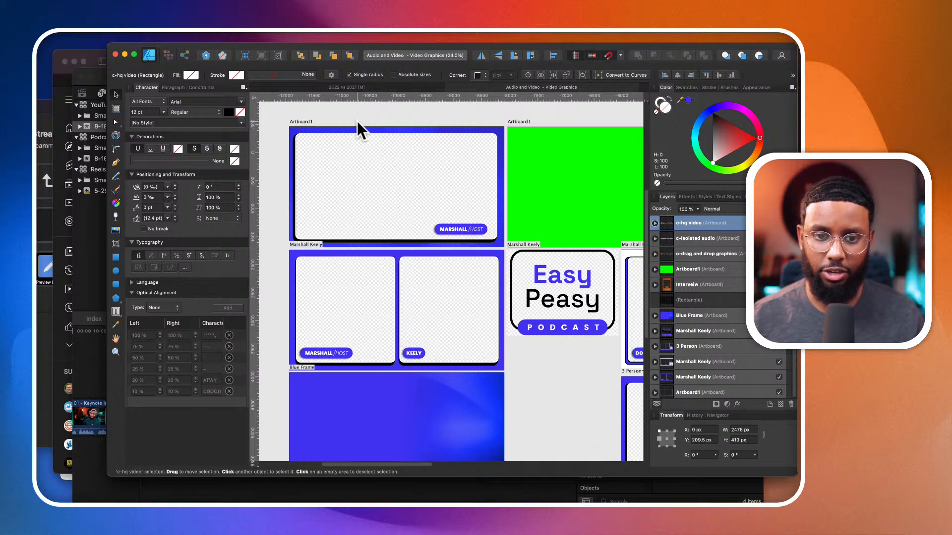
# - Select the single-host layout's blue frame shape and examine the three-person layouts and check-mark text graphics
pyautogui.click(367, 128)
pyautogui.scroll(5, 370, 128)
pyautogui.scroll(-6, 371, 127)
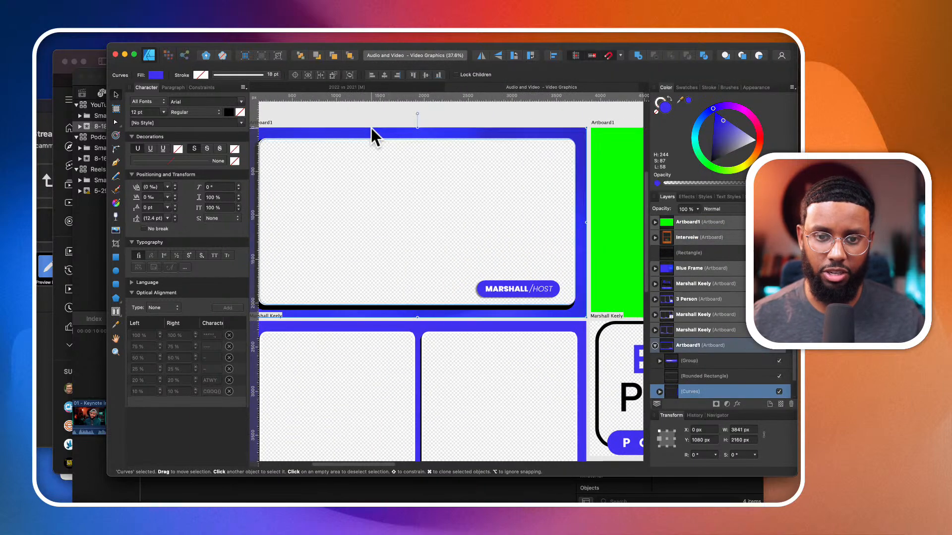
pyautogui.hscroll(2, 416, 203)
pyautogui.hscroll(3, 488, 272)
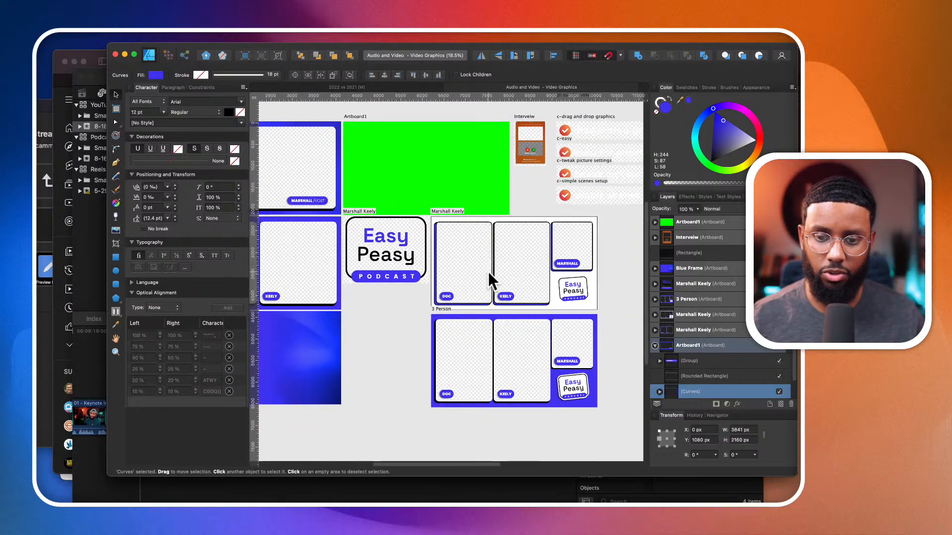
pyautogui.scroll(4, 531, 294)
pyautogui.scroll(6, 531, 293)
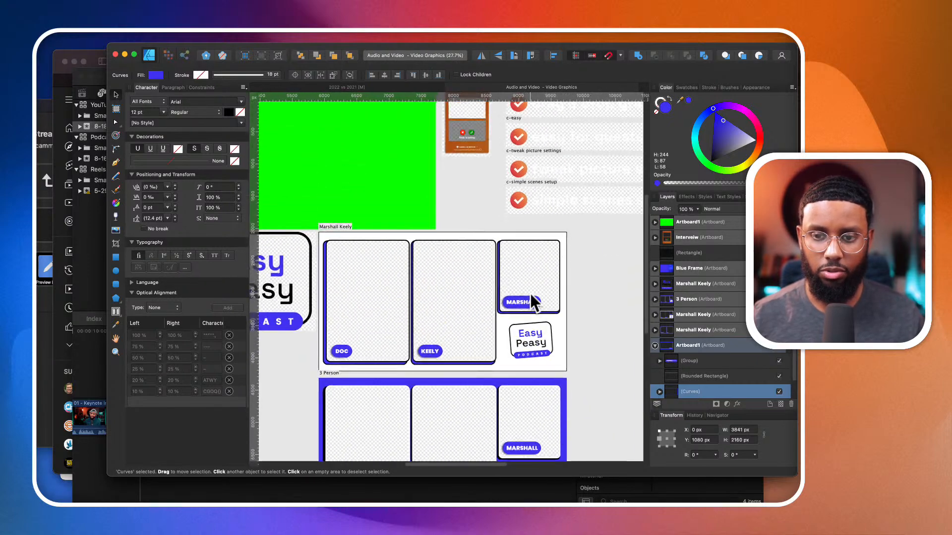
pyautogui.scroll(-2, 502, 218)
pyautogui.scroll(3, 498, 216)
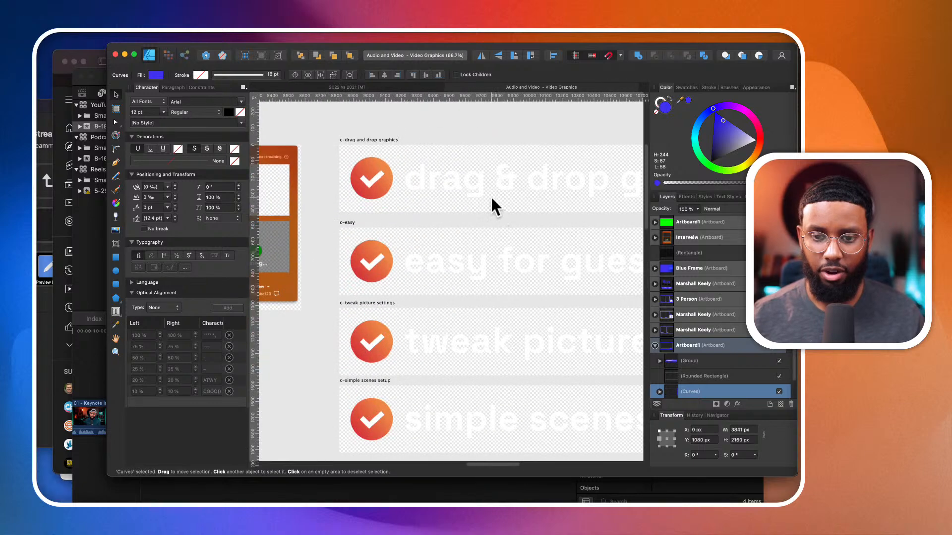
# - Add a black-filled rectangle about 2841 by 550 px behind the "drag & drop graphics" text and check mark
pyautogui.doubleClick(490, 193)
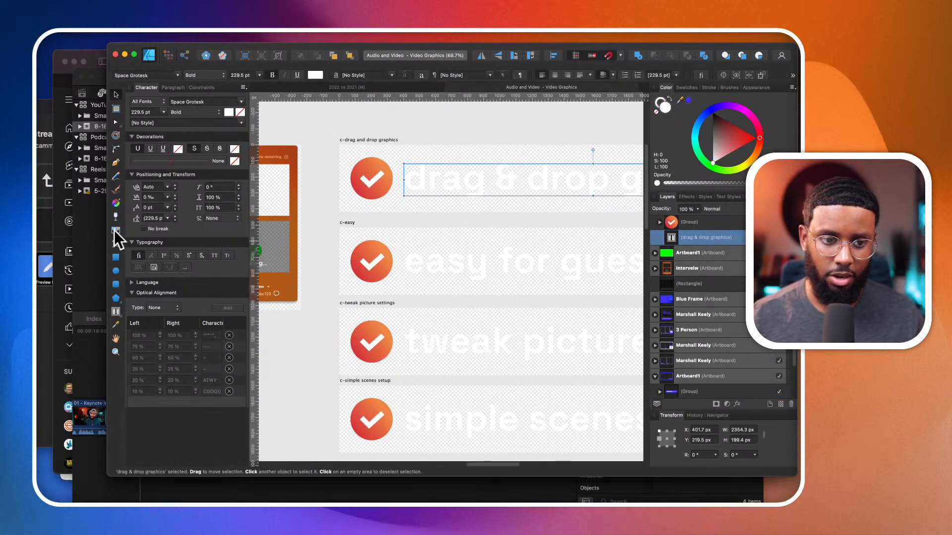
pyautogui.click(115, 257)
pyautogui.scroll(-3, 457, 261)
pyautogui.hscroll(2, 472, 255)
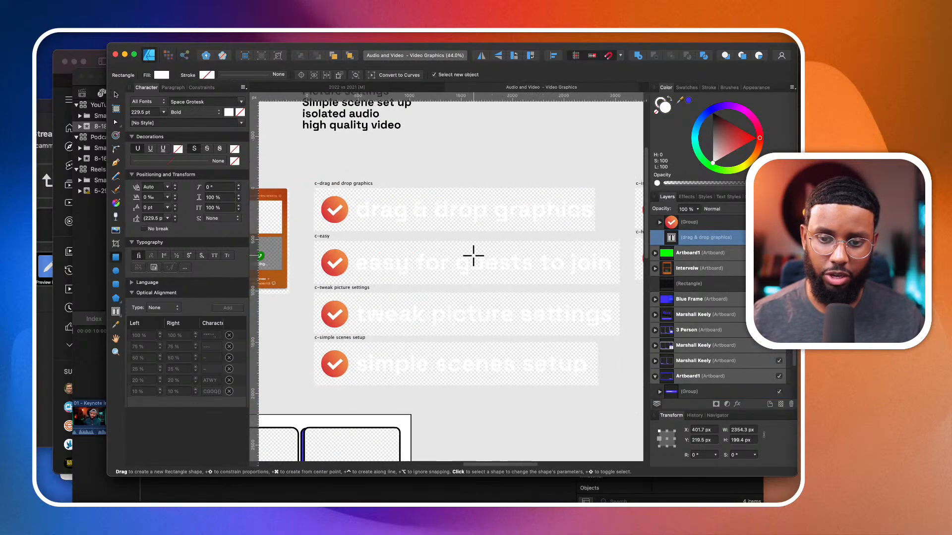
pyautogui.hscroll(-2, 476, 227)
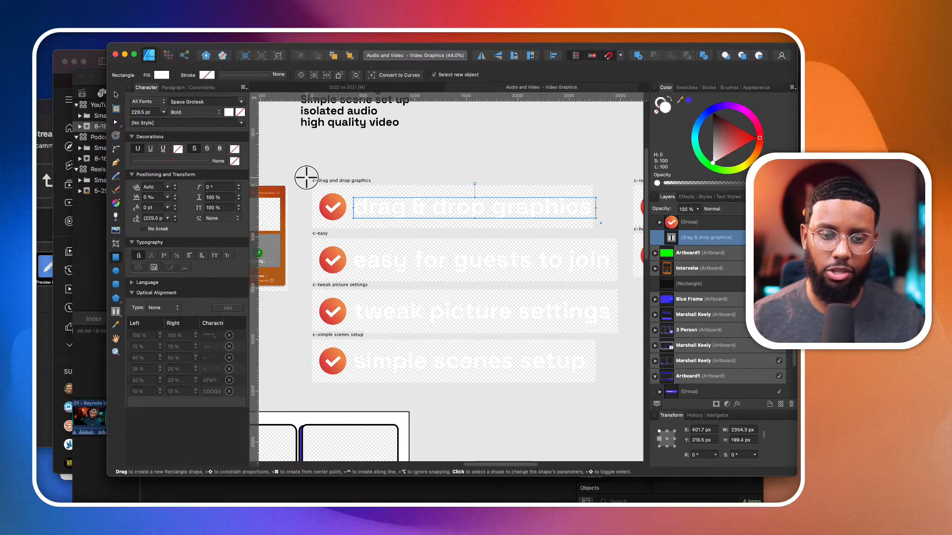
pyautogui.moveTo(306, 177); pyautogui.dragTo(598, 234)
pyautogui.click(712, 113)
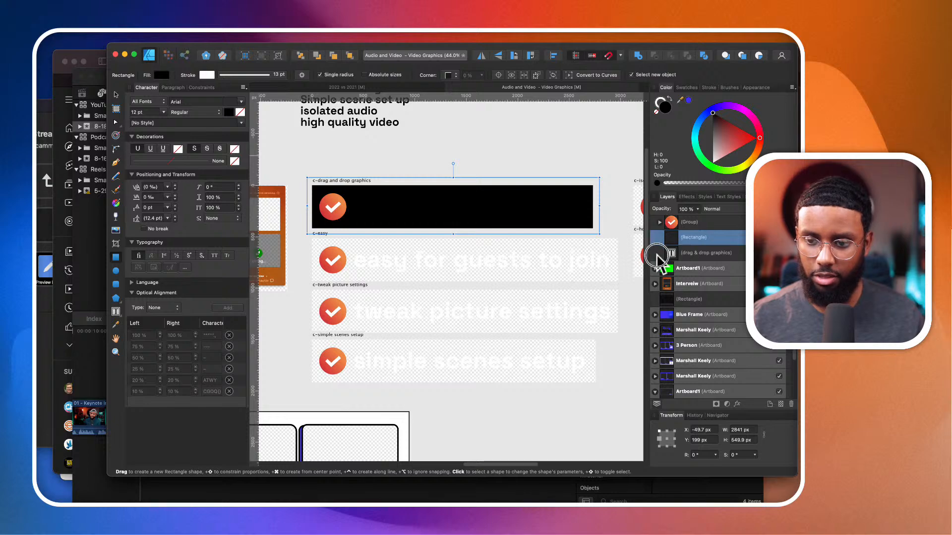
pyautogui.moveTo(658, 257); pyautogui.dragTo(664, 265)
pyautogui.scroll(-2, 462, 240)
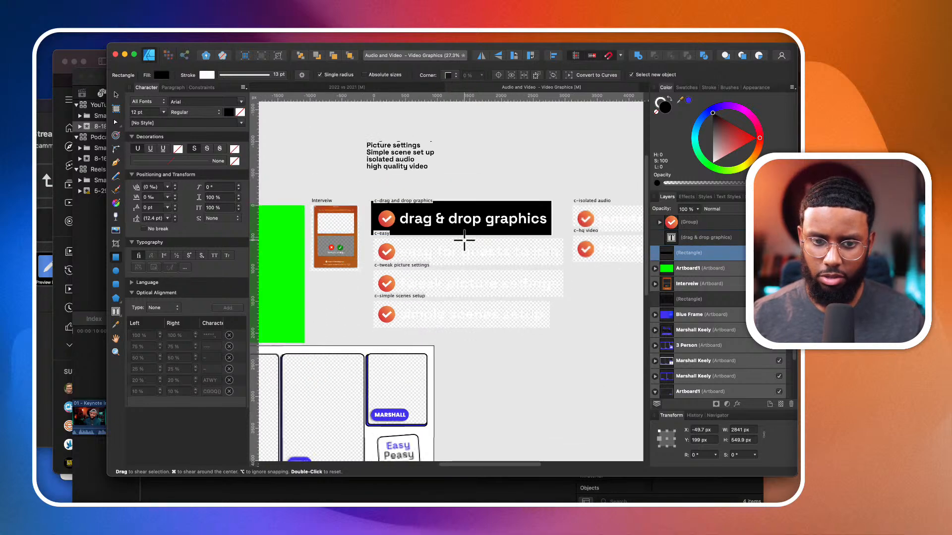
# - Examine the orange interview window graphic and look over the podcast frame layouts again
pyautogui.scroll(5, 358, 248)
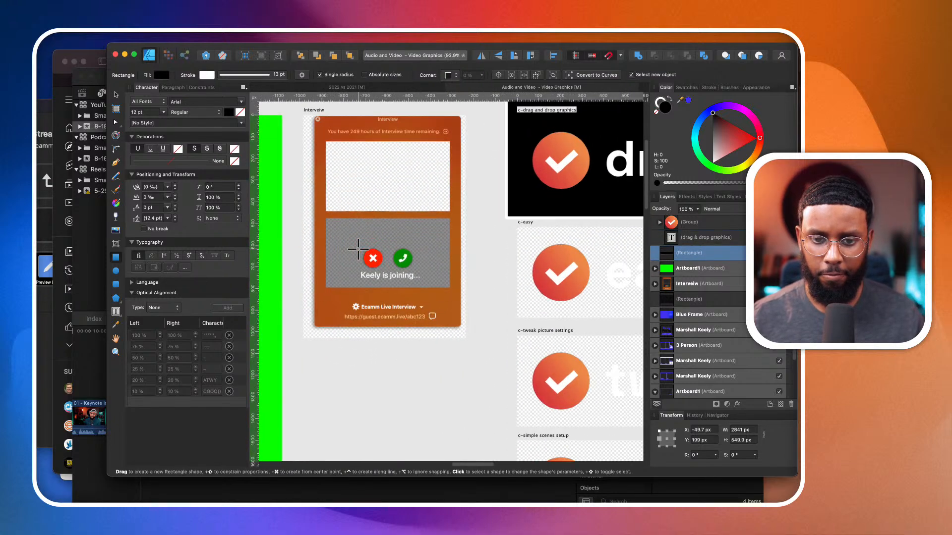
pyautogui.scroll(3, 358, 247)
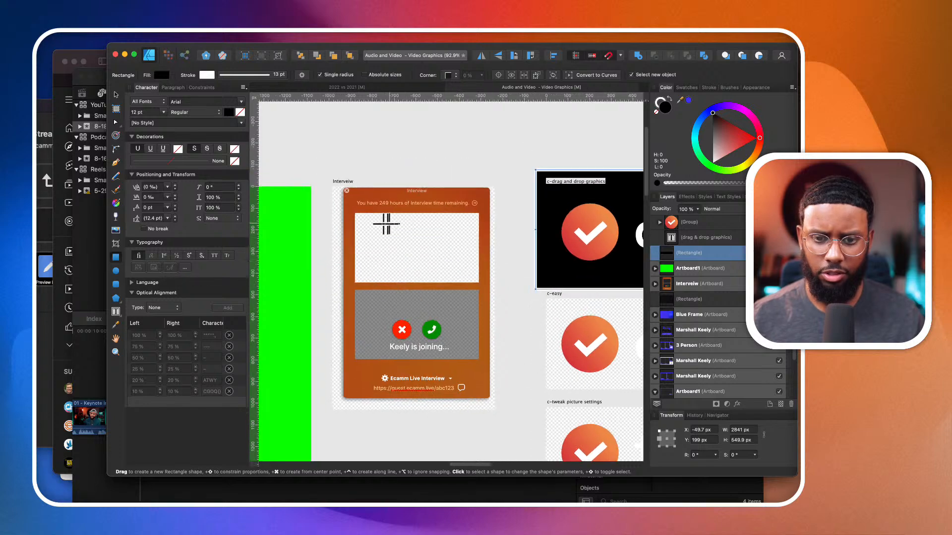
pyautogui.scroll(-2, 386, 223)
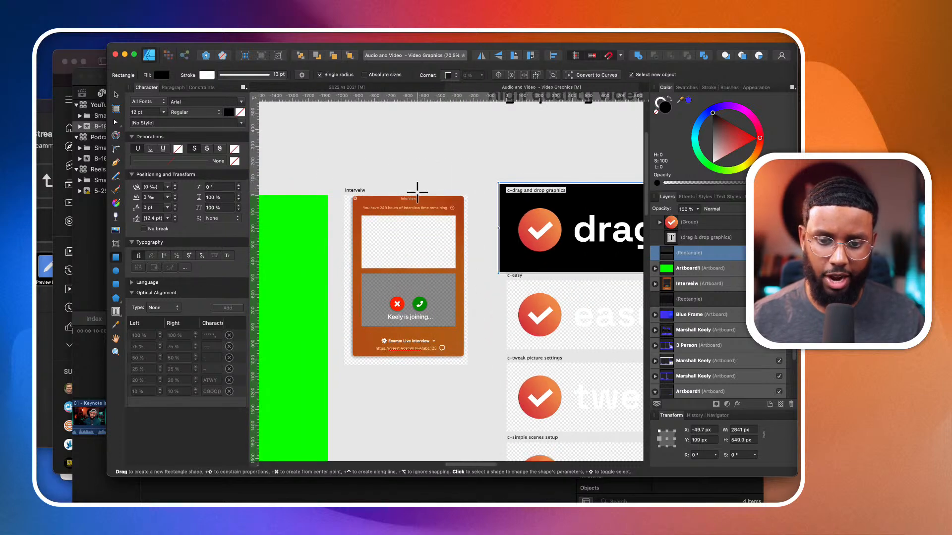
pyautogui.scroll(-5, 380, 225)
pyautogui.hscroll(-5, 379, 226)
pyautogui.scroll(-4, 380, 226)
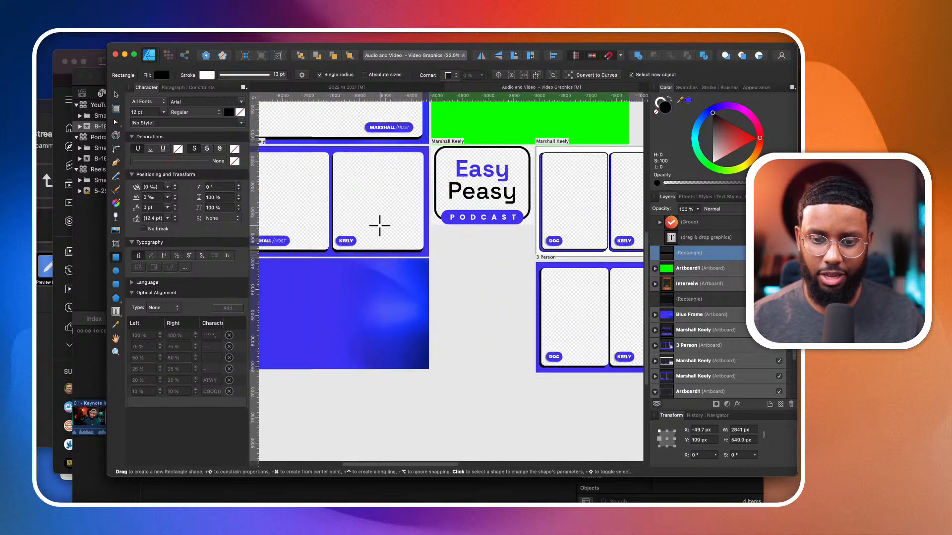
pyautogui.scroll(3, 380, 225)
pyautogui.hscroll(-3, 380, 225)
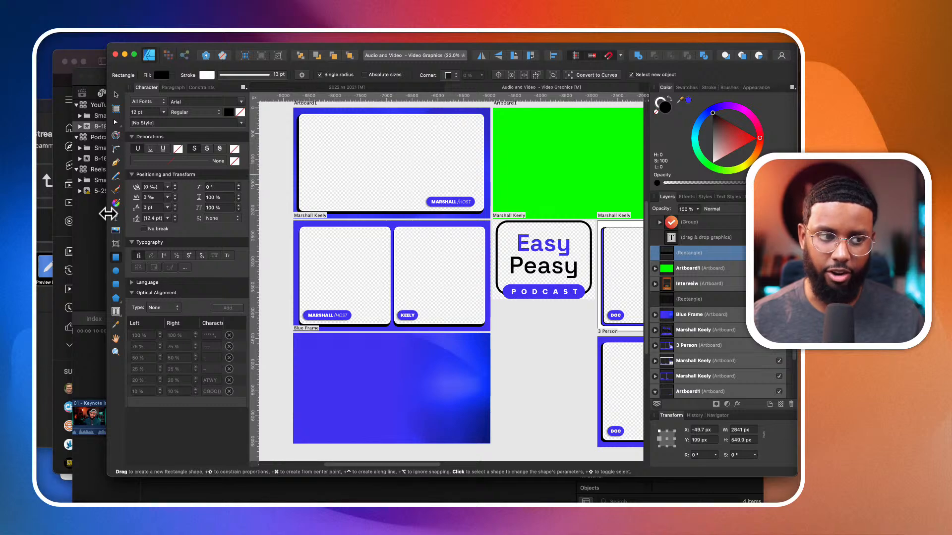
# - Switch to Final Cut Pro, reveal the IMG_8276 source clip among the event footage and open the installed titles
pyautogui.click(94, 227)
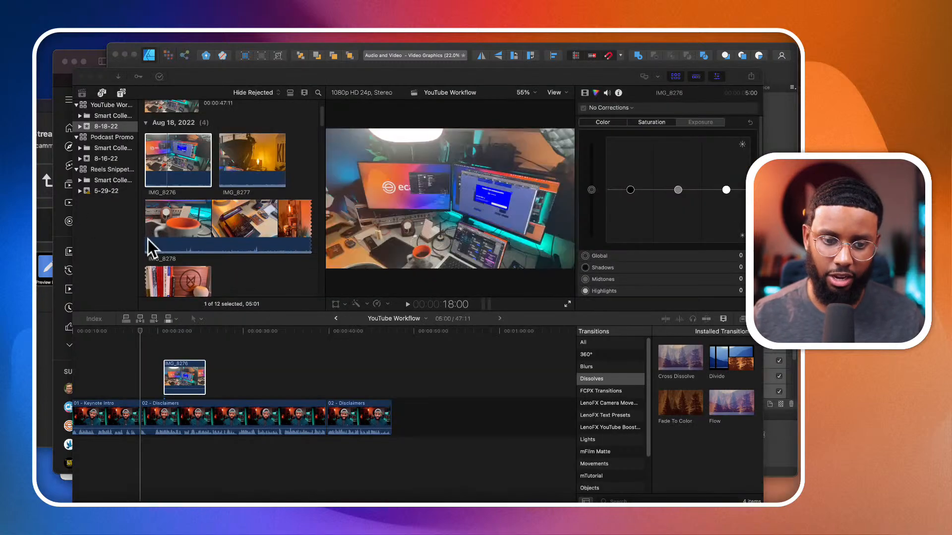
pyautogui.scroll(-5, 223, 240)
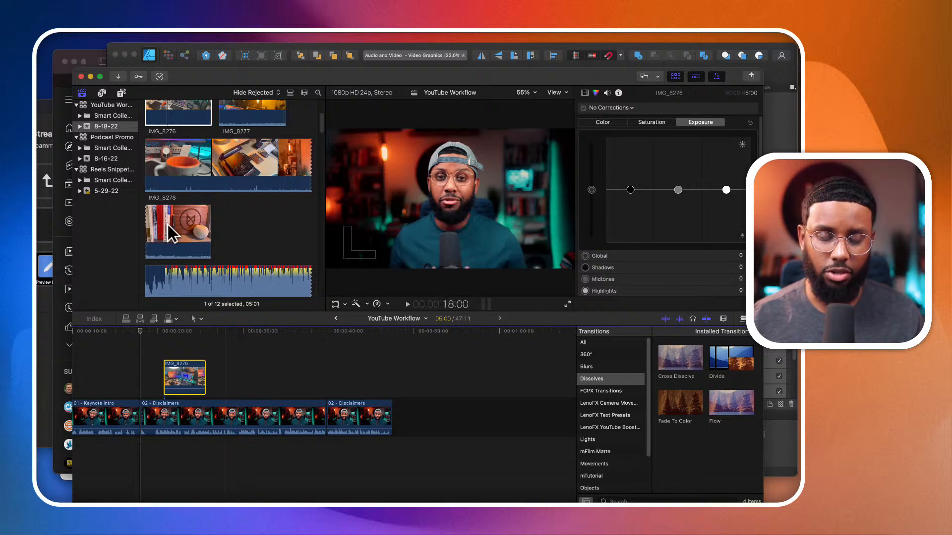
pyautogui.hotkey('shift', 'f')
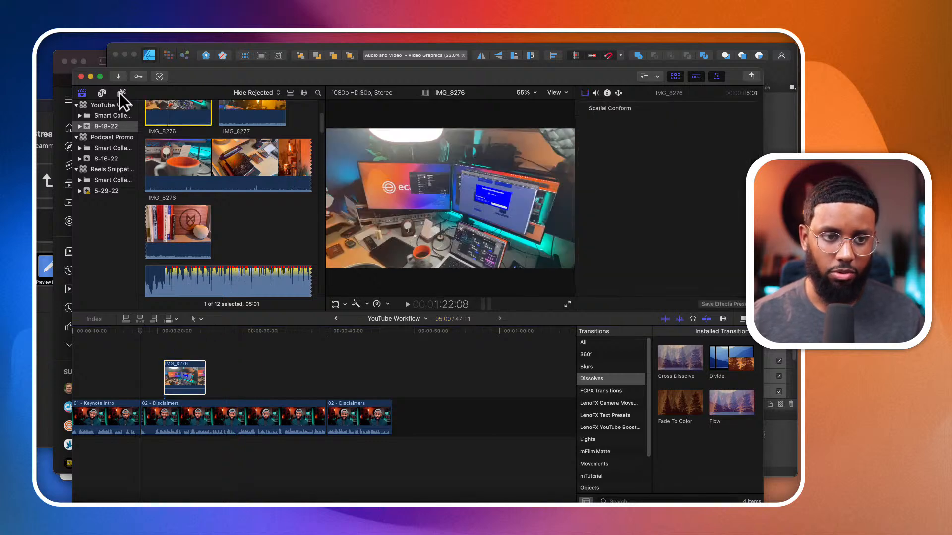
pyautogui.click(122, 93)
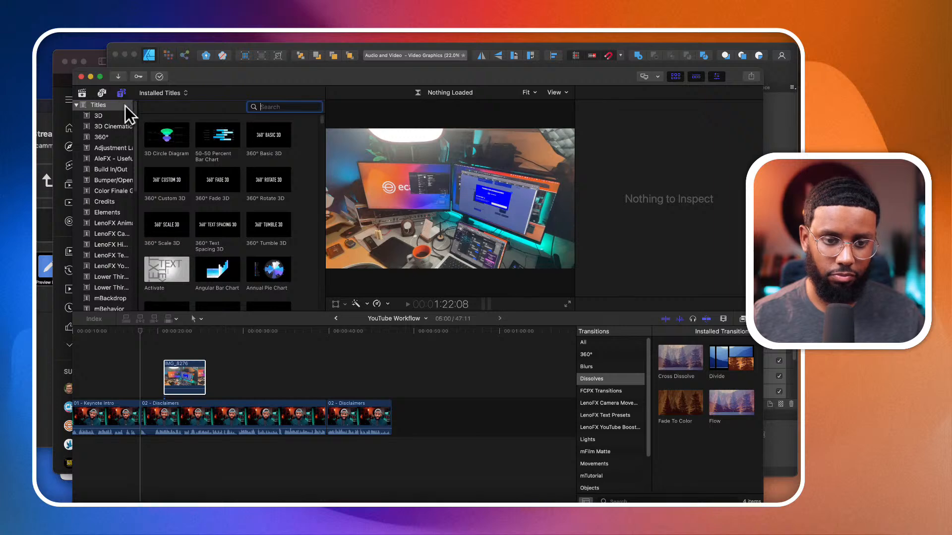
# - Look through the FCPX Transitions category, previewing its Elastic, Flat and Simple styles
pyautogui.scroll(-1, 114, 175)
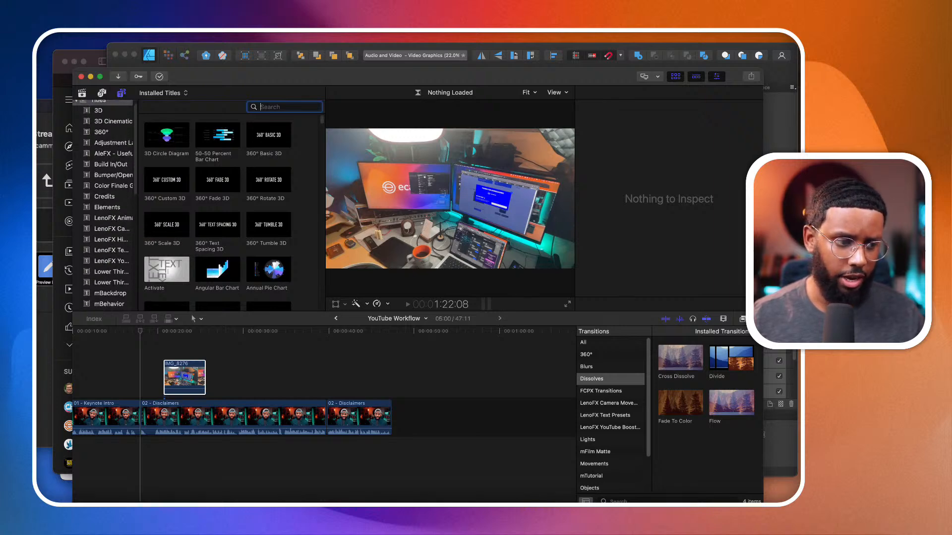
pyautogui.click(234, 370)
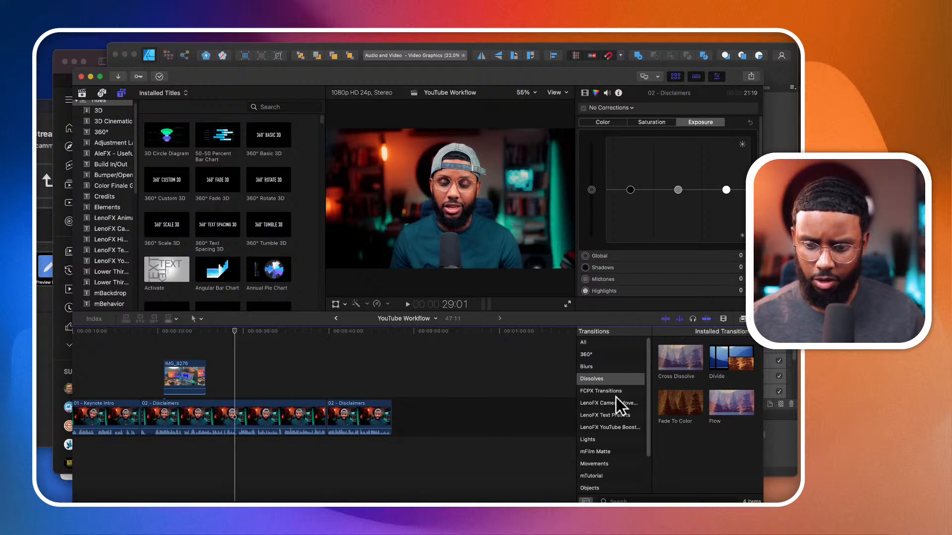
pyautogui.scroll(-1, 615, 397)
pyautogui.click(615, 379)
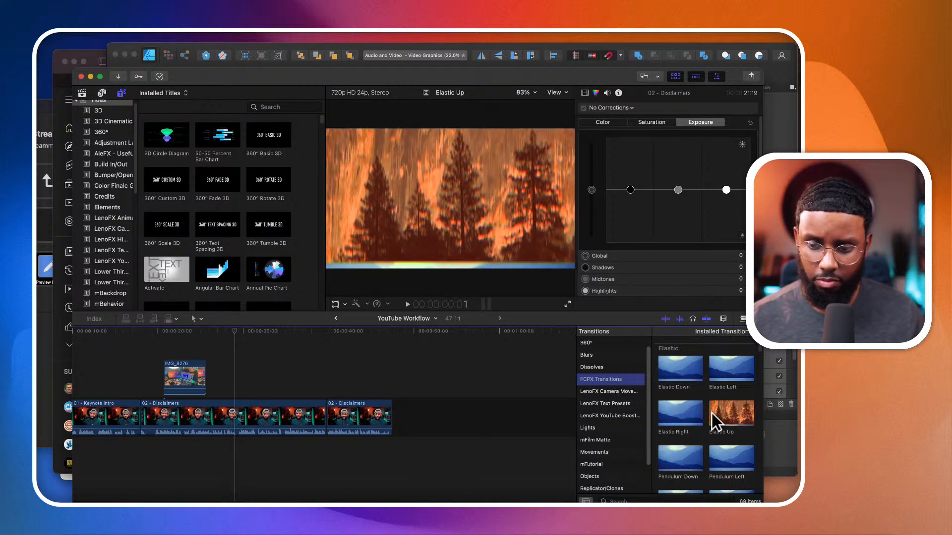
pyautogui.scroll(-5, 695, 450)
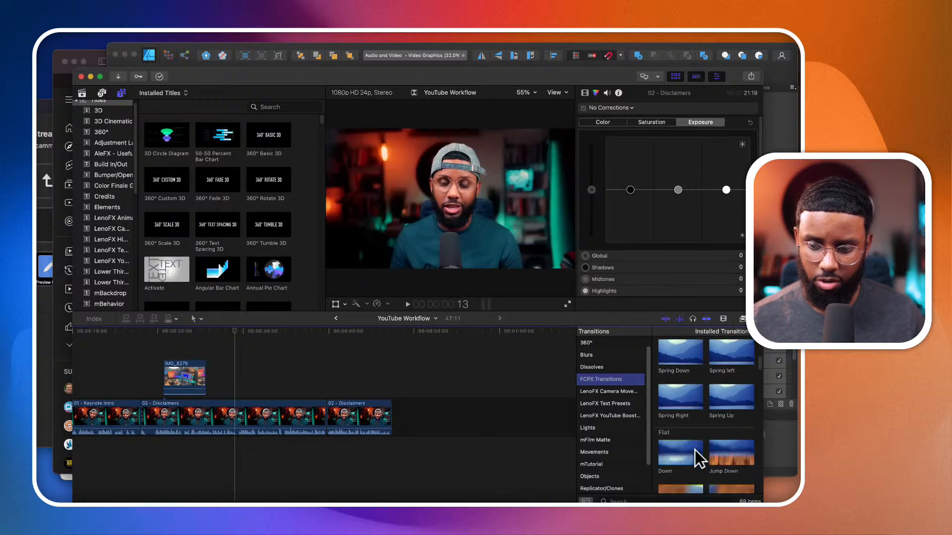
pyautogui.scroll(-5, 695, 450)
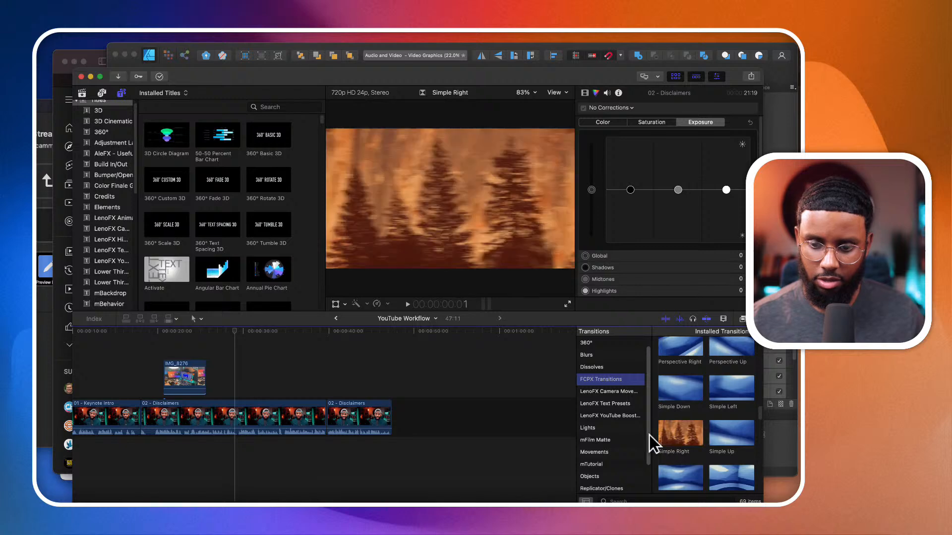
# - Preview the transitions in the LenoFX YouTube Boost, mFilm Matte, LenoFX Text Presets and LenoFX Camera Move categories
pyautogui.click(629, 417)
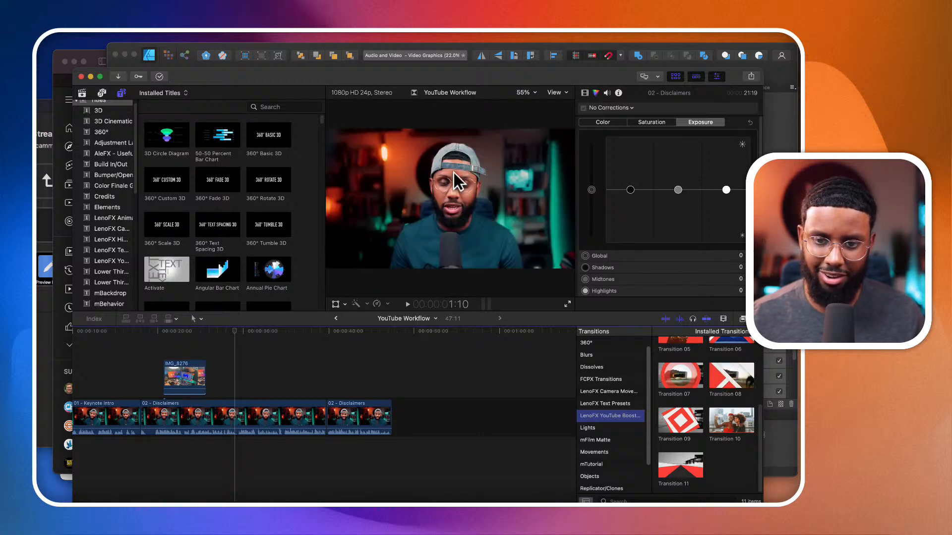
pyautogui.click(230, 376)
pyautogui.click(221, 375)
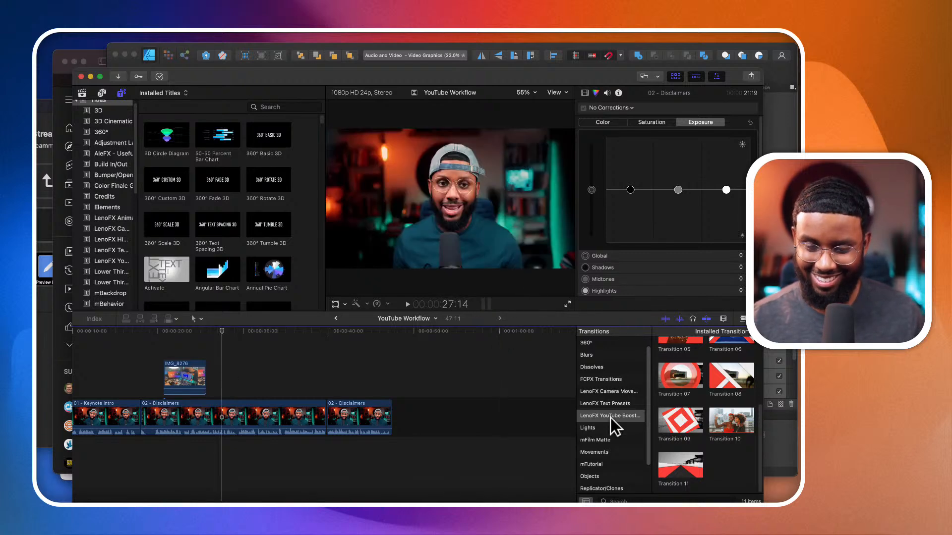
pyautogui.click(616, 439)
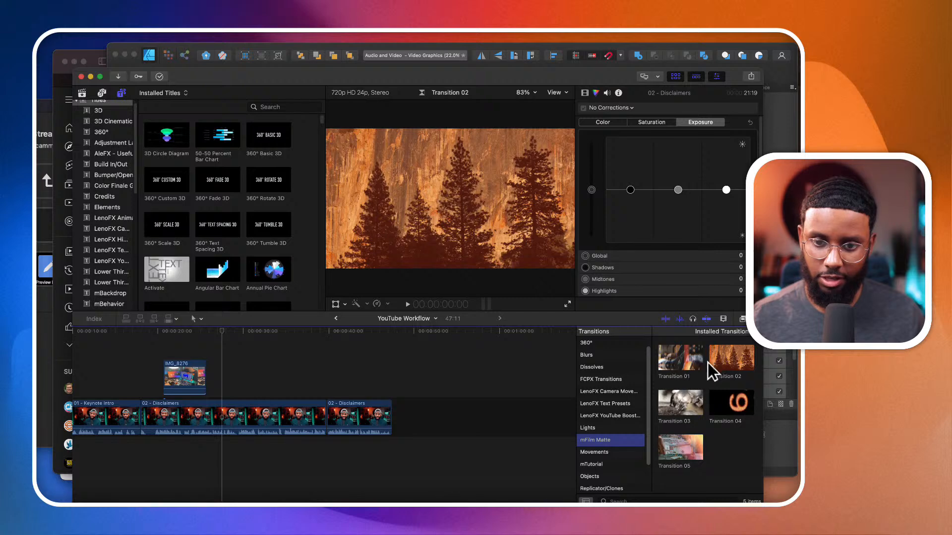
pyautogui.click(601, 404)
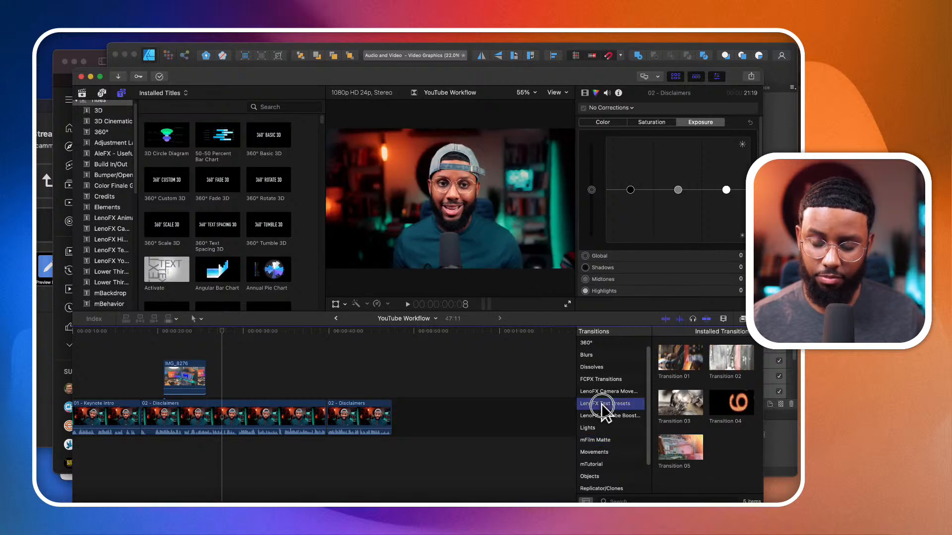
pyautogui.click(603, 391)
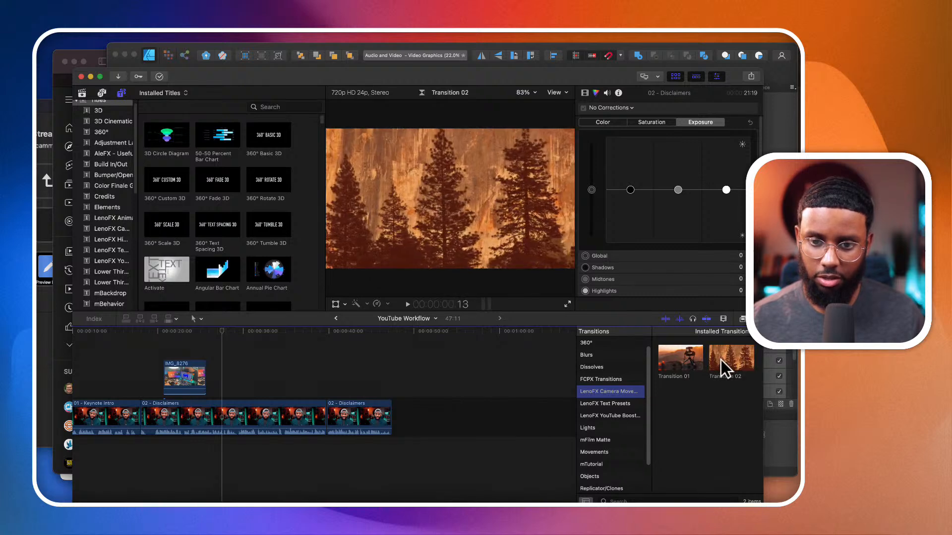
# - Look through the Stylized transitions, including the Comic Book and Light Sweep styles
pyautogui.scroll(-3, 609, 436)
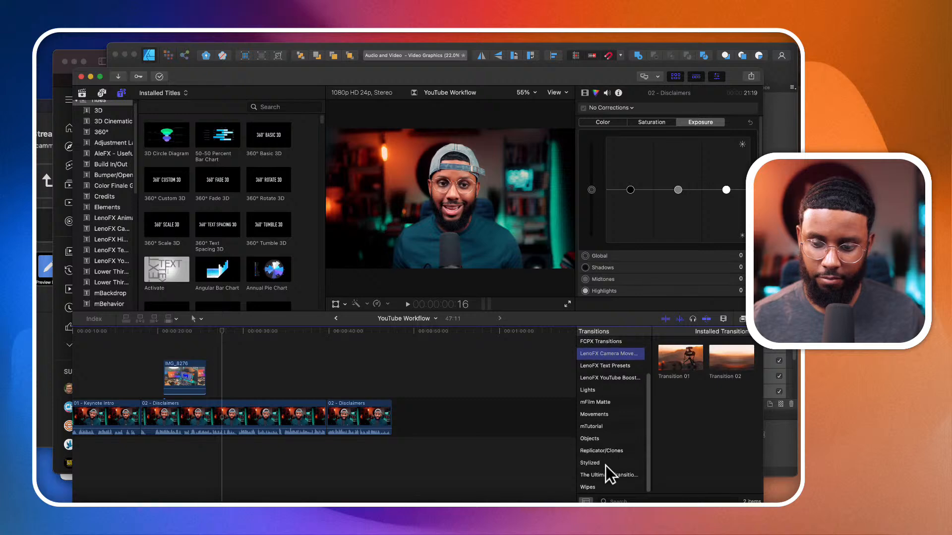
pyautogui.click(606, 463)
pyautogui.scroll(-3, 695, 441)
pyautogui.scroll(-3, 683, 457)
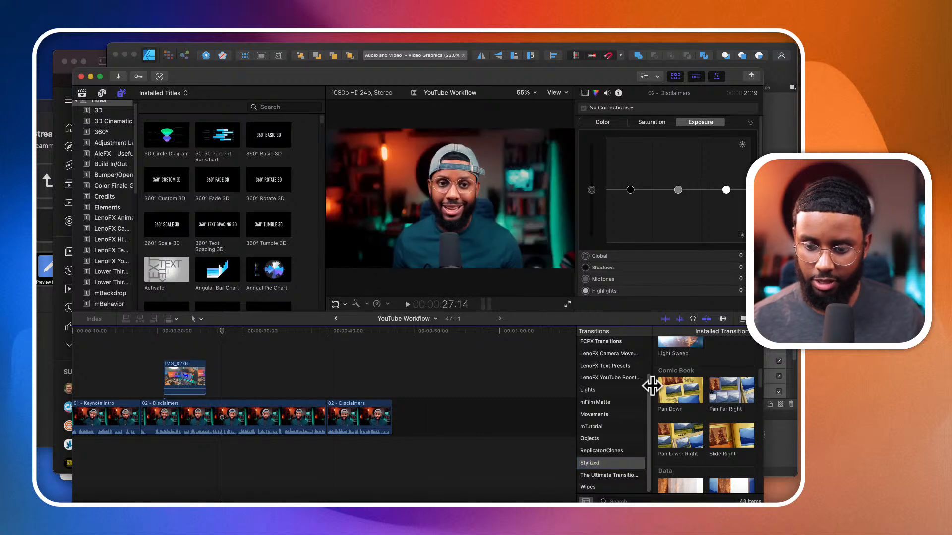
pyautogui.scroll(2, 668, 357)
pyautogui.scroll(2, 669, 377)
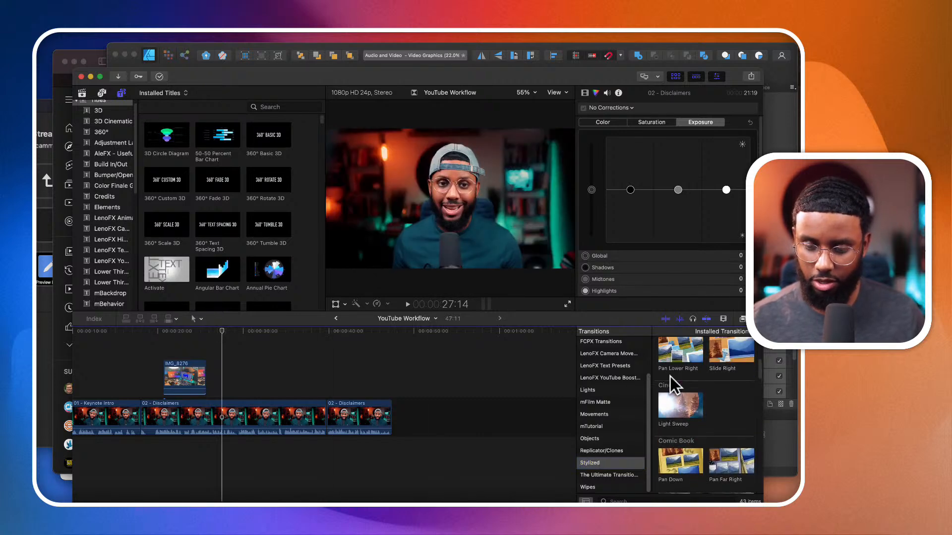
# - Add LenoFX YouTube Boost Transition 07 at the cut between the 01 - Keynote Intro and first 02 - Disclaimers clips
pyautogui.click(609, 378)
pyautogui.click(612, 368)
pyautogui.click(613, 377)
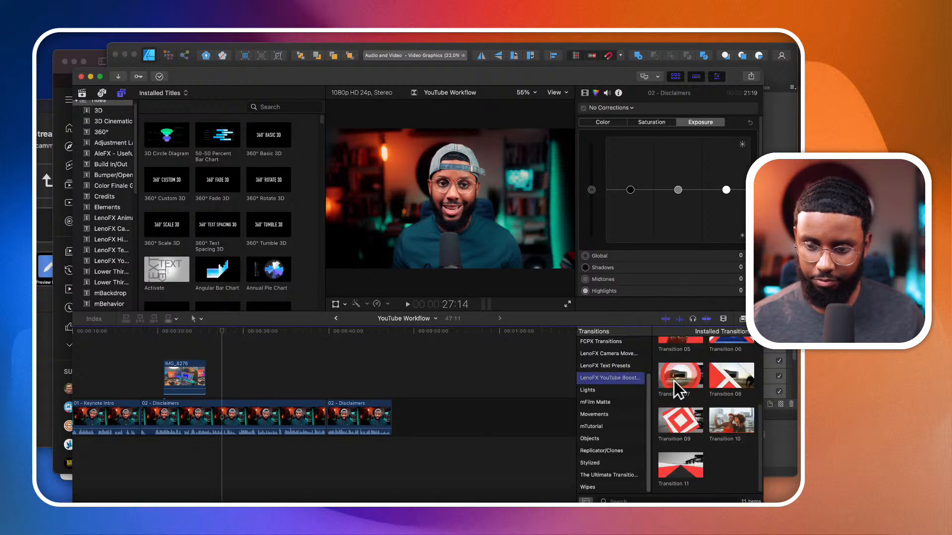
pyautogui.moveTo(674, 380); pyautogui.dragTo(118, 448)
# - Silence the audio of the Keynote Intro and first Disclaimers clips and play back the transition between them
pyautogui.click(114, 373)
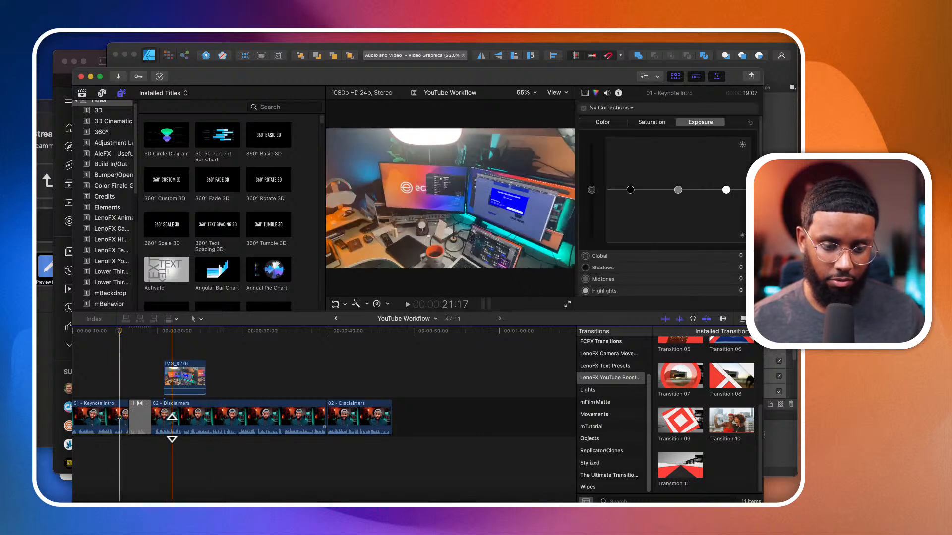
pyautogui.moveTo(172, 426); pyautogui.dragTo(171, 438)
pyautogui.click(120, 384)
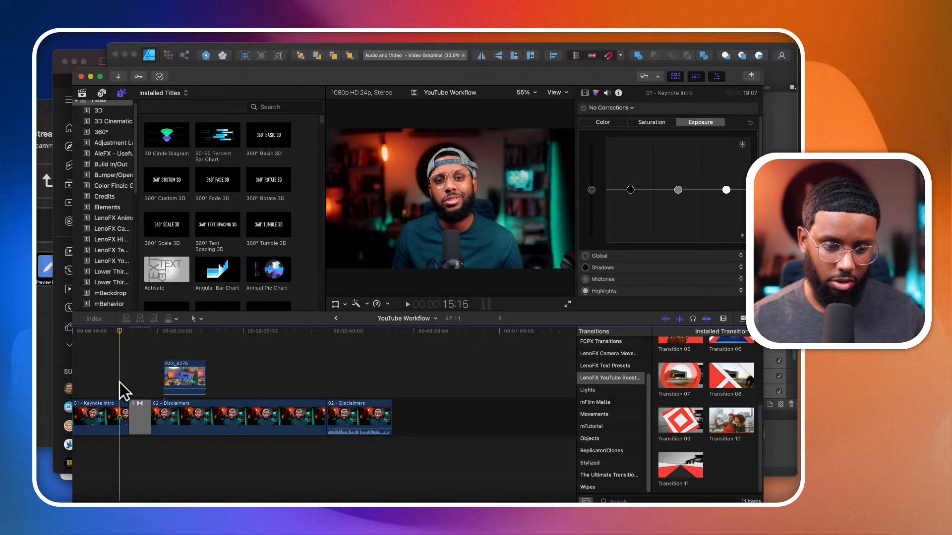
pyautogui.press('space')
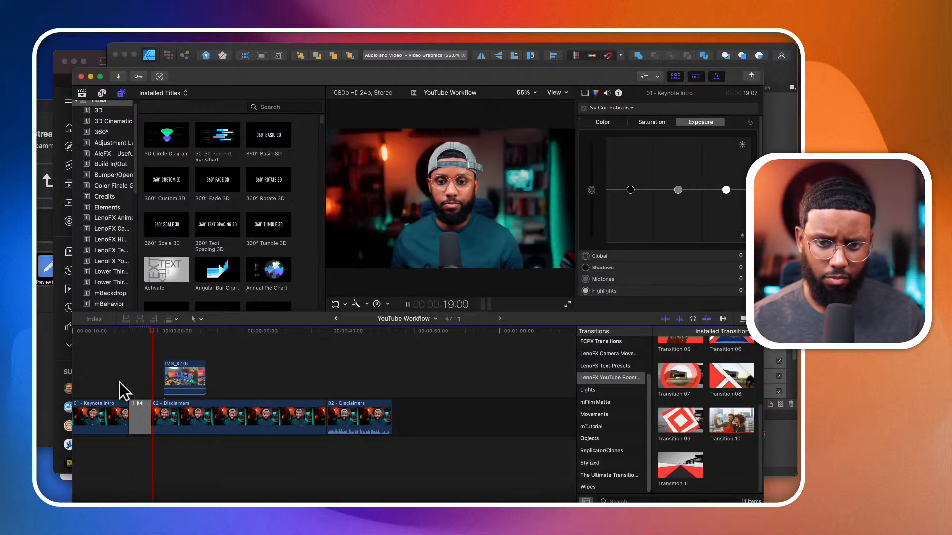
pyautogui.press('space')
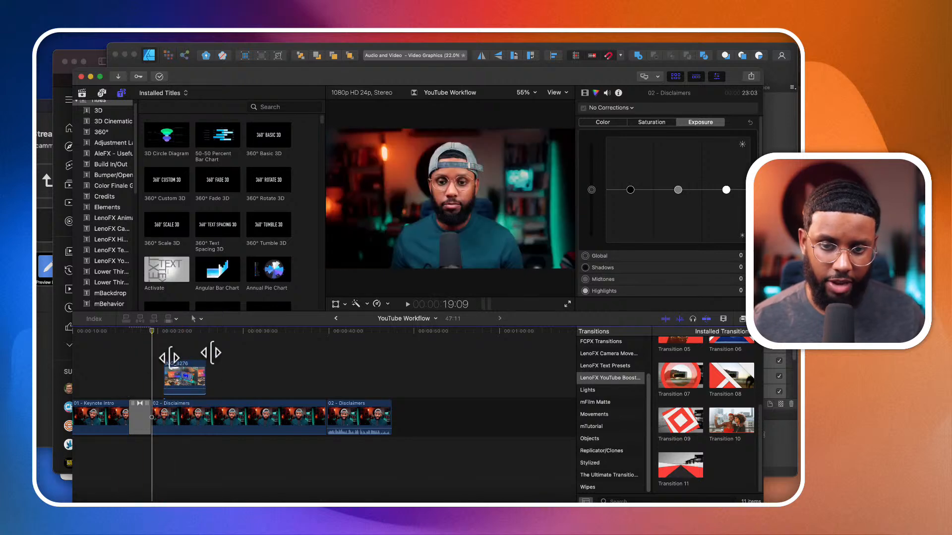
# - Widen the list of title categories so that more of each category name is readable
pyautogui.click(262, 270)
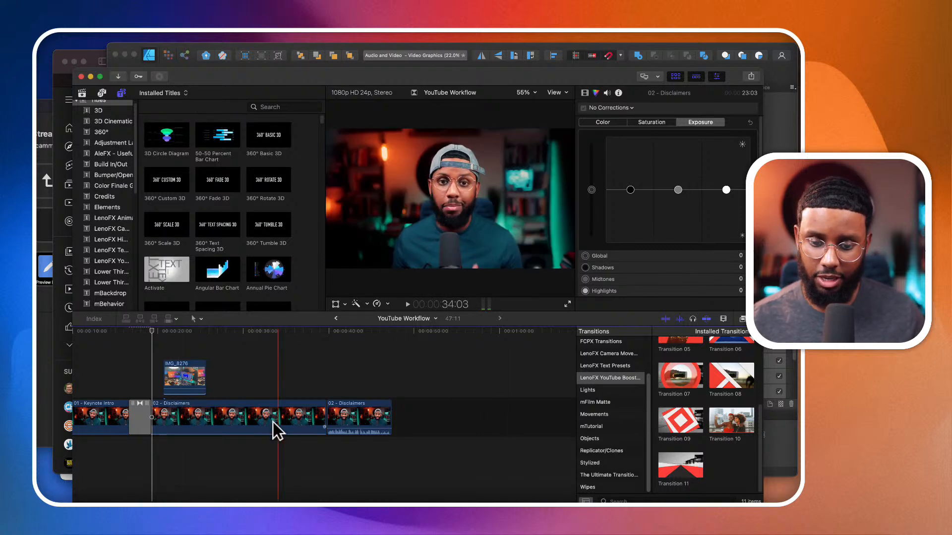
pyautogui.scroll(-1, 272, 421)
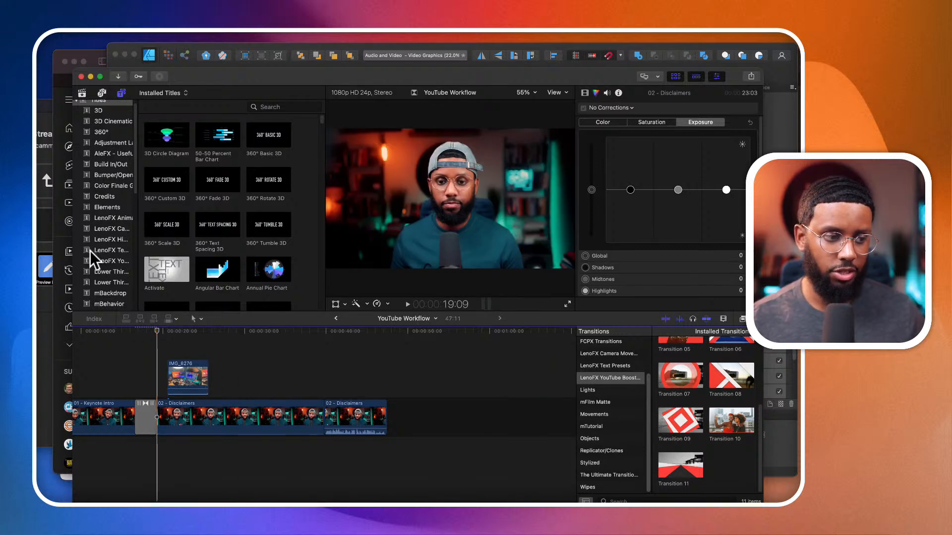
pyautogui.scroll(-2, 106, 207)
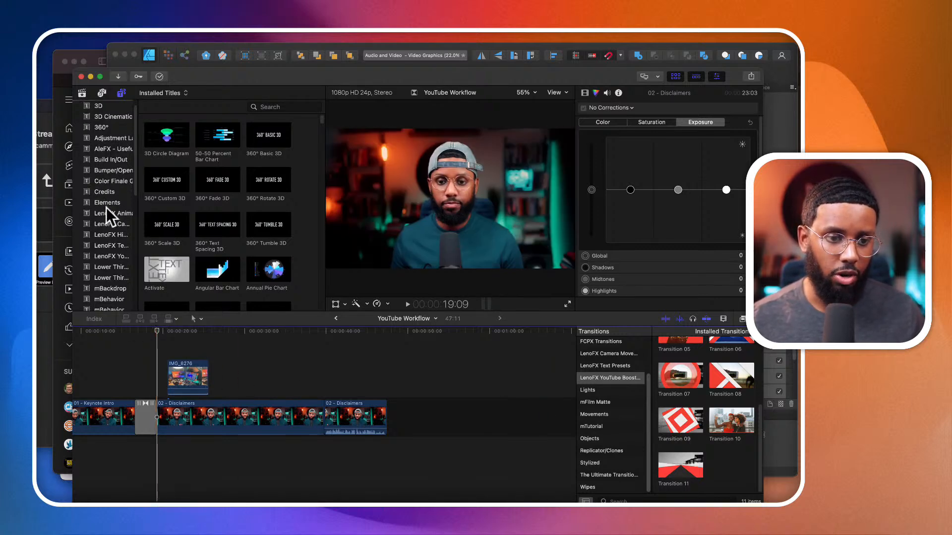
pyautogui.moveTo(138, 189); pyautogui.dragTo(148, 188)
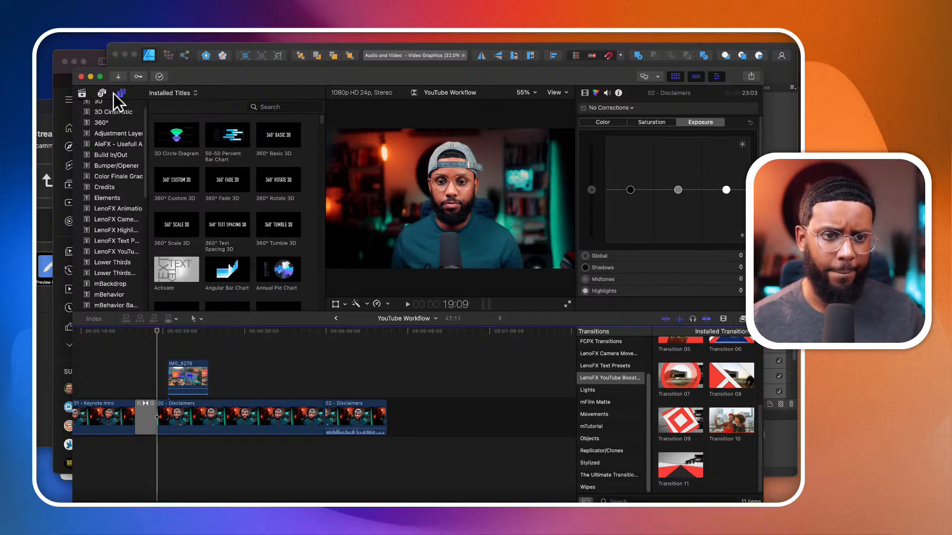
# - Look through the AleFX, Build In/Out, Bumper/Opener and modern lower-thirds title categories
pyautogui.click(118, 135)
pyautogui.click(118, 143)
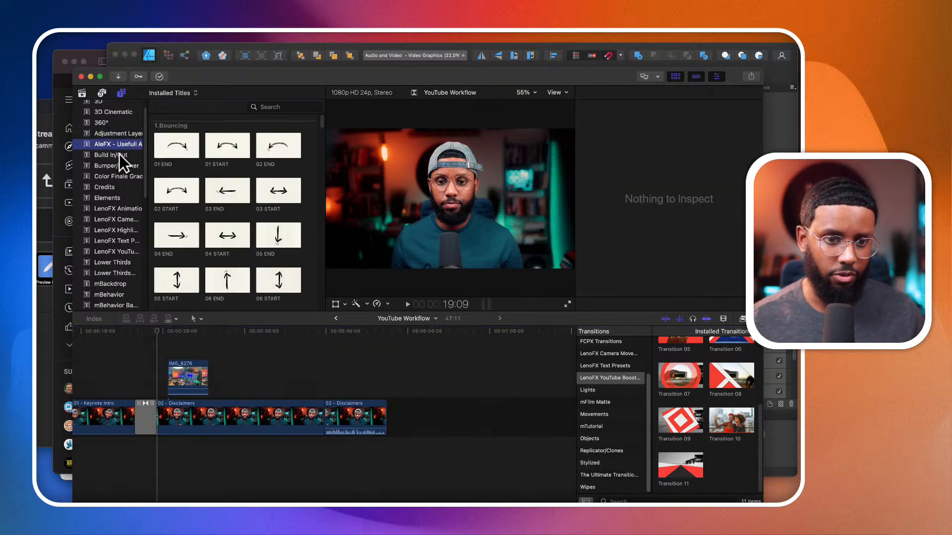
pyautogui.click(119, 154)
pyautogui.click(120, 167)
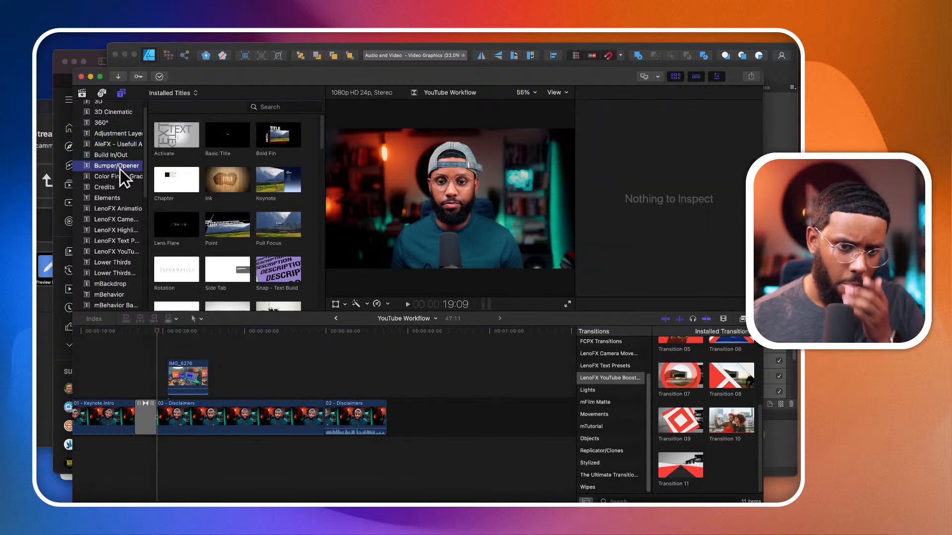
pyautogui.scroll(-3, 122, 179)
pyautogui.click(119, 211)
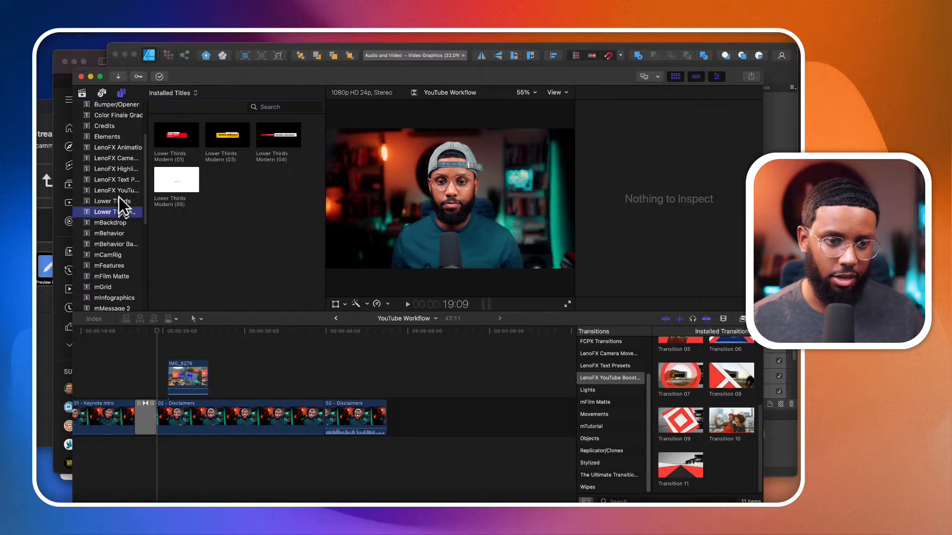
# - Add the LenoFX YouTube title Call to Action 33 above the first Disclaimers clip, shortly after the IMG_8276 b-roll
pyautogui.click(118, 192)
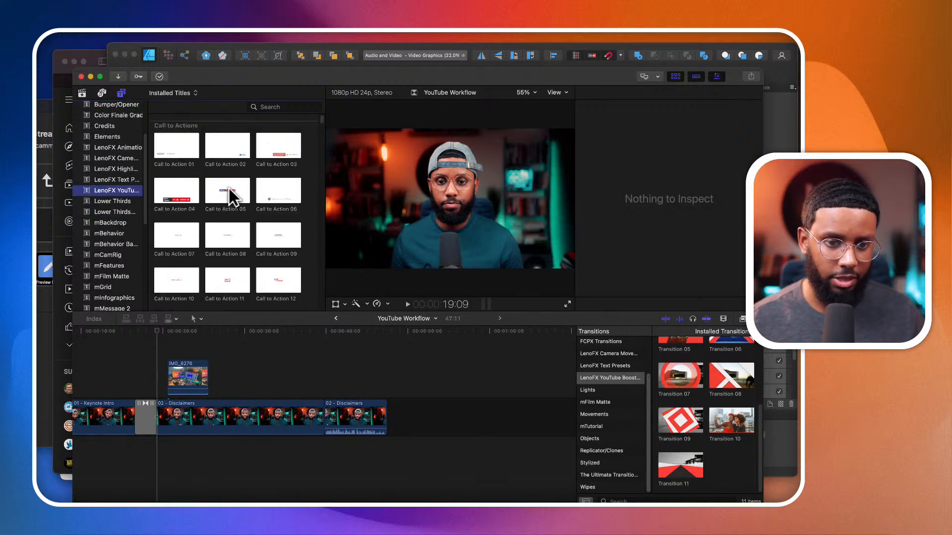
pyautogui.scroll(-8, 209, 195)
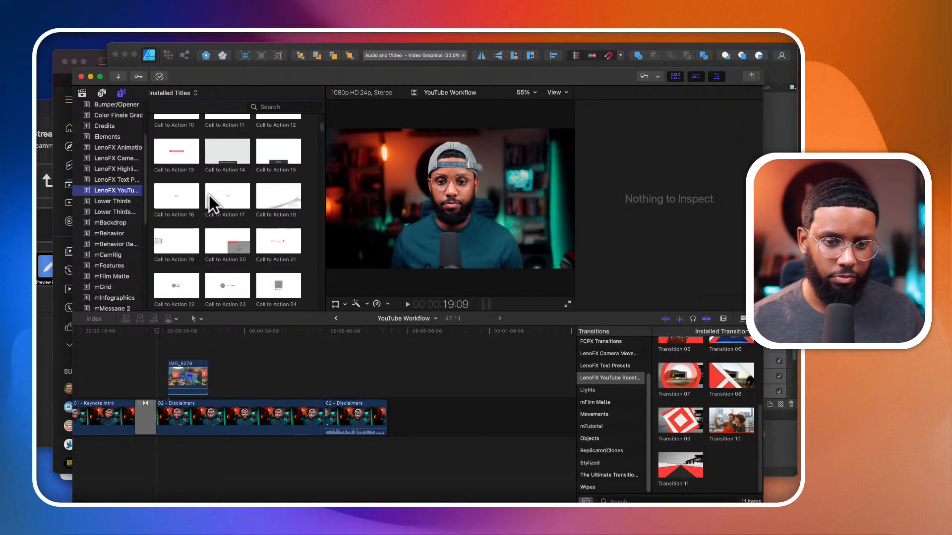
pyautogui.scroll(-10, 209, 195)
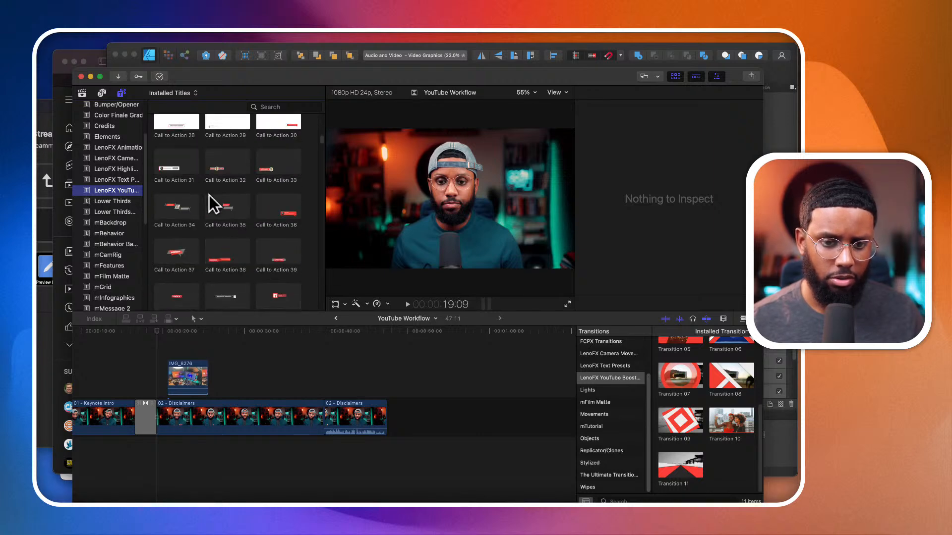
pyautogui.click(275, 168)
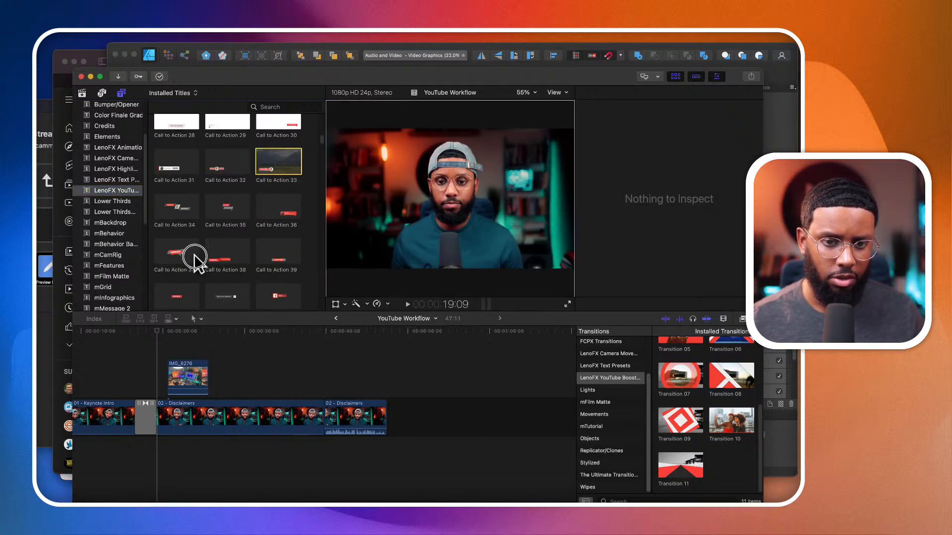
pyautogui.moveTo(185, 270); pyautogui.dragTo(237, 349)
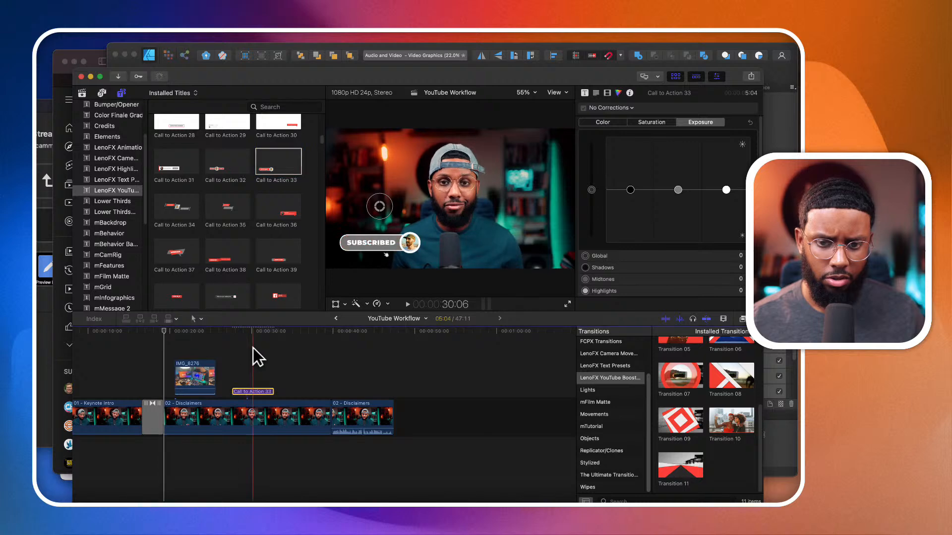
# - Play back the Call to Action 33 subscribe animation from its start
pyautogui.click(231, 349)
pyautogui.press('space')
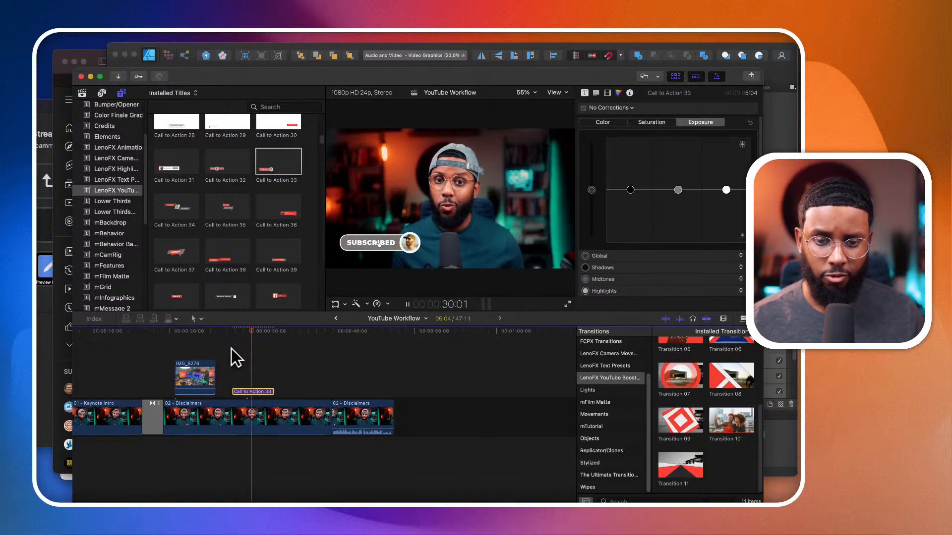
pyautogui.press('space')
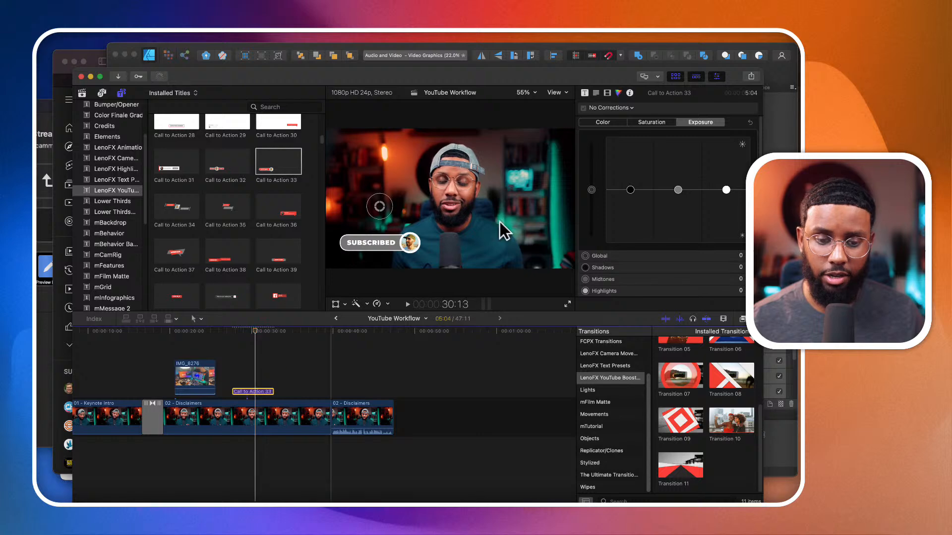
# - Open the Call to Action 33 title's published parameters and examine its Transform and Drop Zone settings
pyautogui.click(587, 92)
pyautogui.click(585, 93)
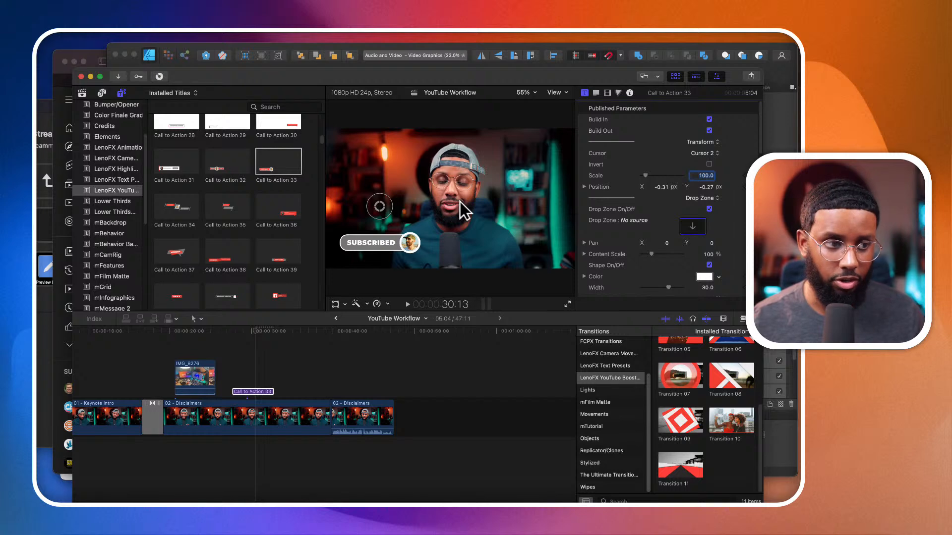
pyautogui.click(562, 445)
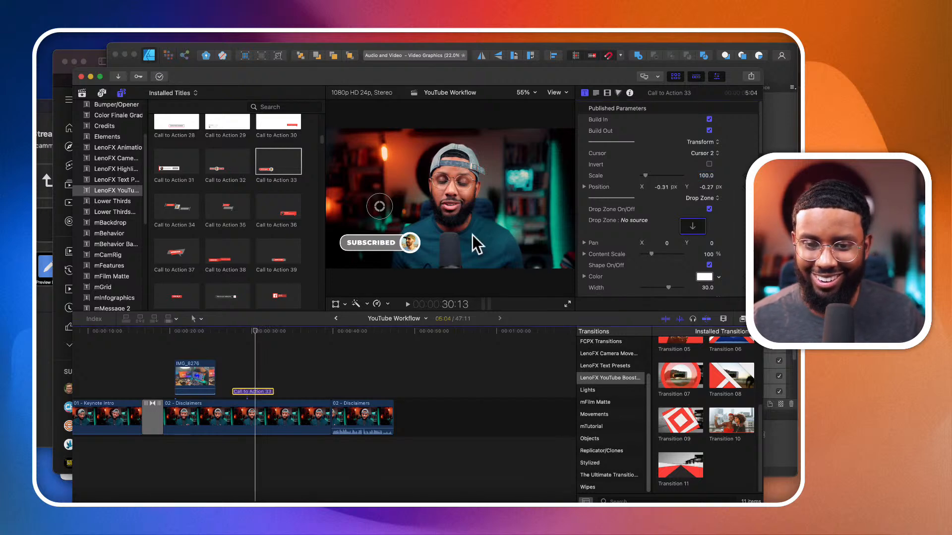
pyautogui.scroll(-1, 632, 198)
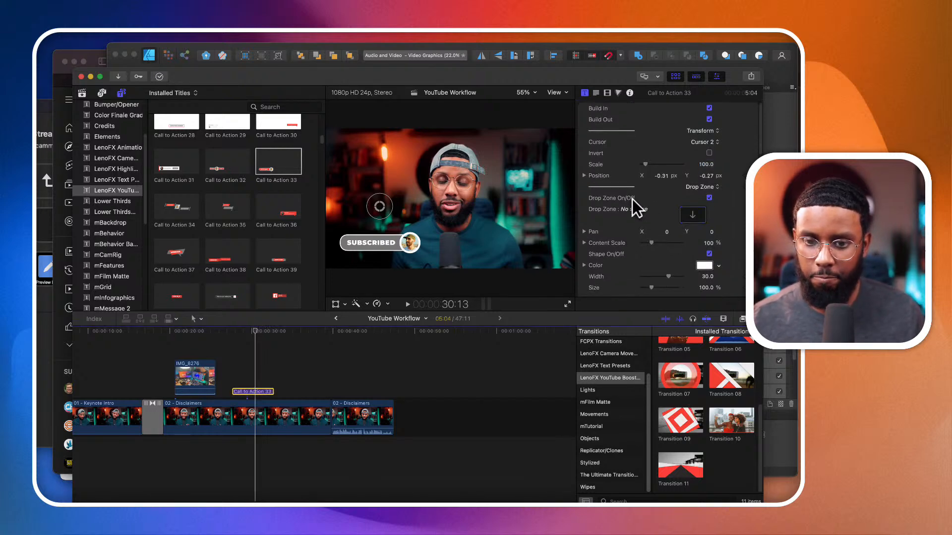
# - Look through the Call to Action 33 title's published parameters, from Transform and Drop Zone through Button Texts to Background Overlay
pyautogui.scroll(1, 631, 198)
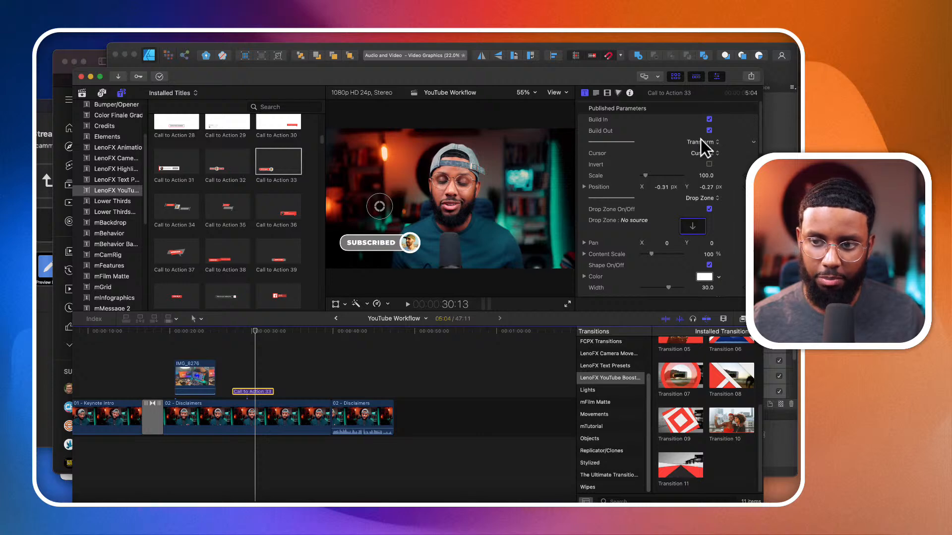
pyautogui.scroll(-2, 614, 216)
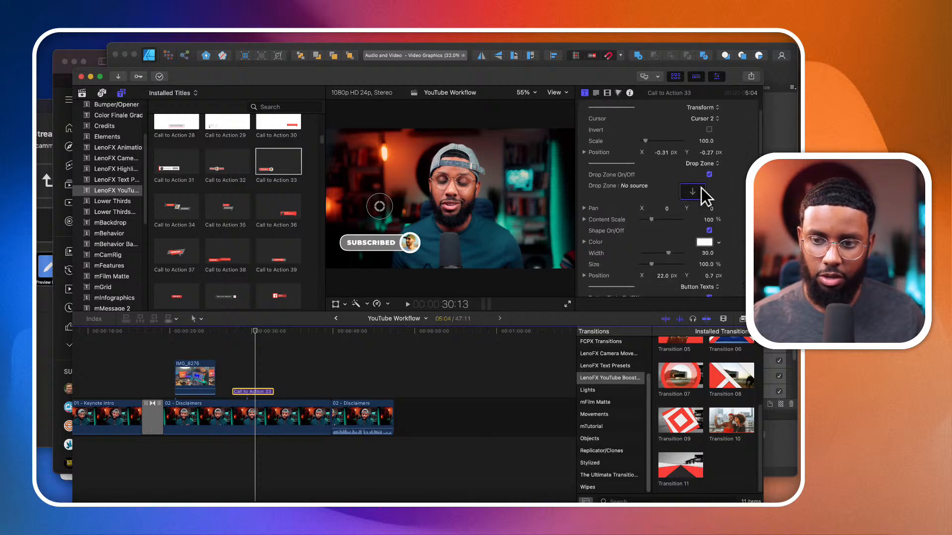
pyautogui.scroll(-4, 635, 233)
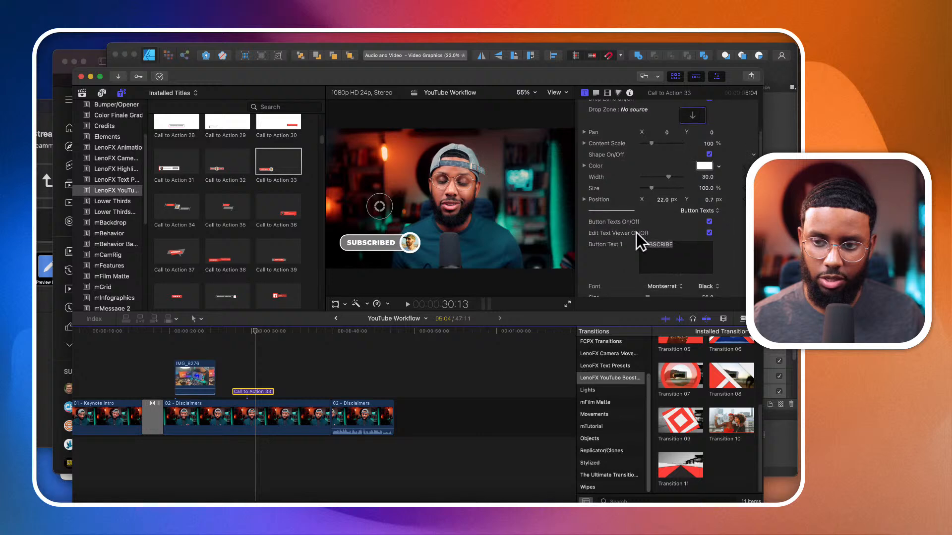
pyautogui.scroll(5, 635, 233)
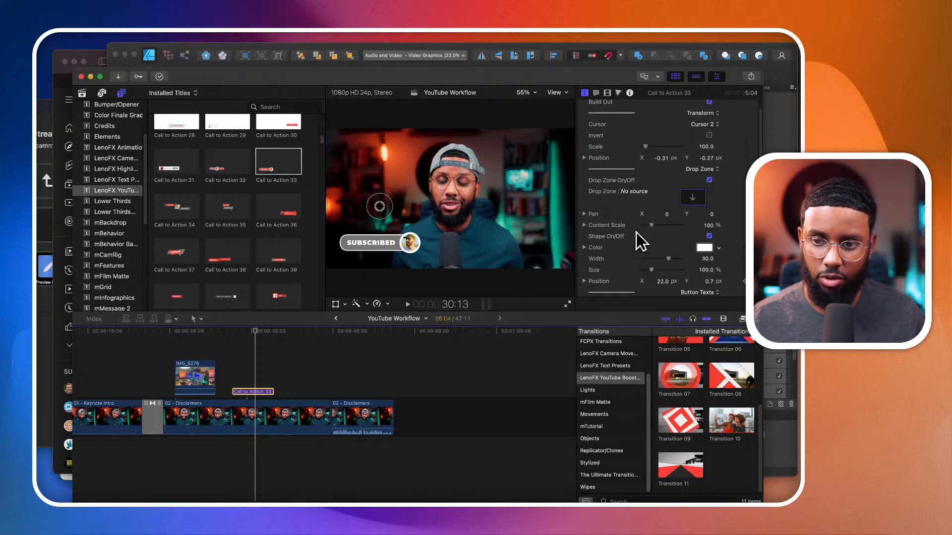
pyautogui.scroll(-12, 636, 233)
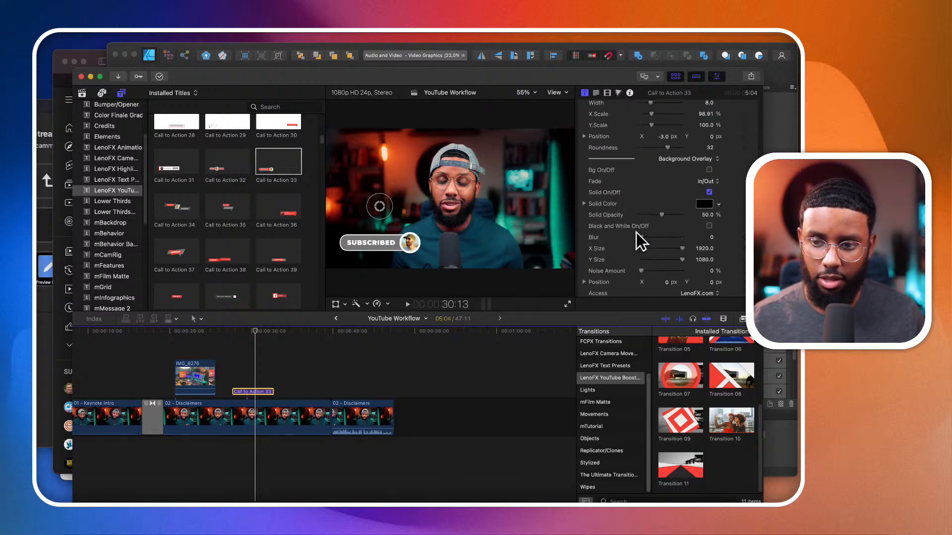
pyautogui.scroll(6, 636, 233)
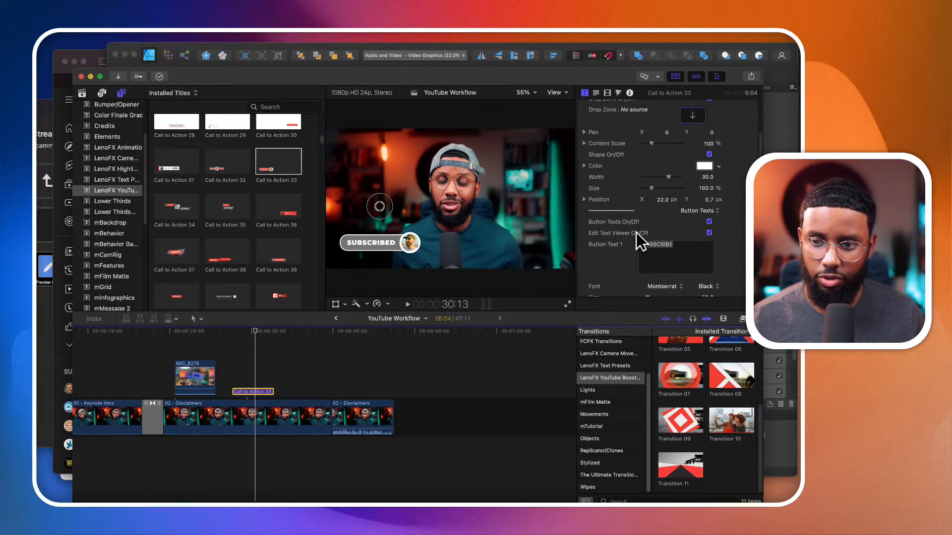
pyautogui.scroll(7, 640, 212)
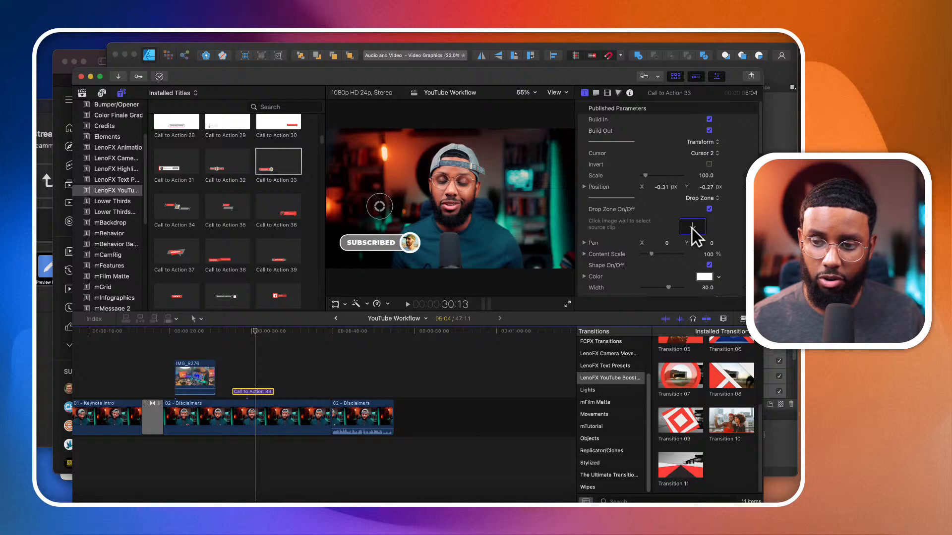
# - Start choosing a source clip for the Call to Action 33 drop zone and look through the 8-18-22 event's media
pyautogui.click(692, 227)
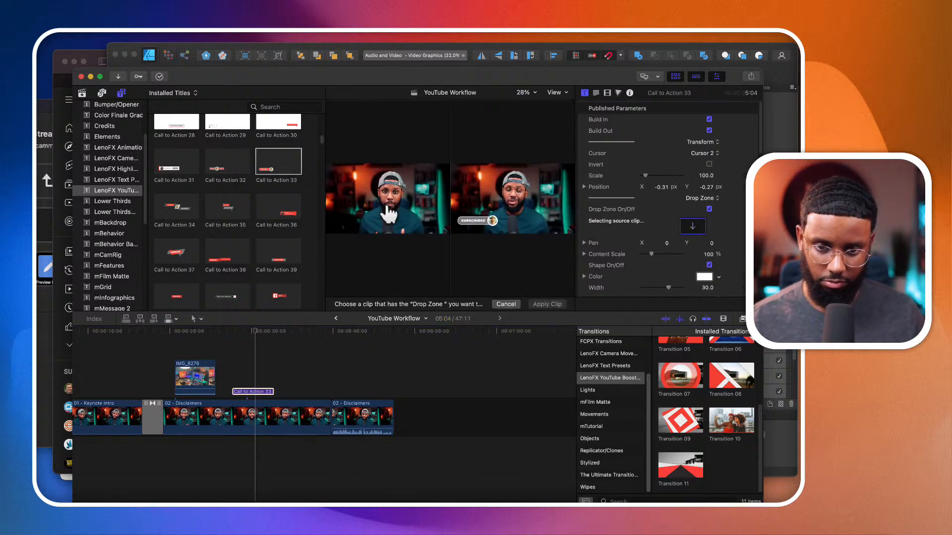
pyautogui.scroll(6, 257, 184)
pyautogui.click(83, 93)
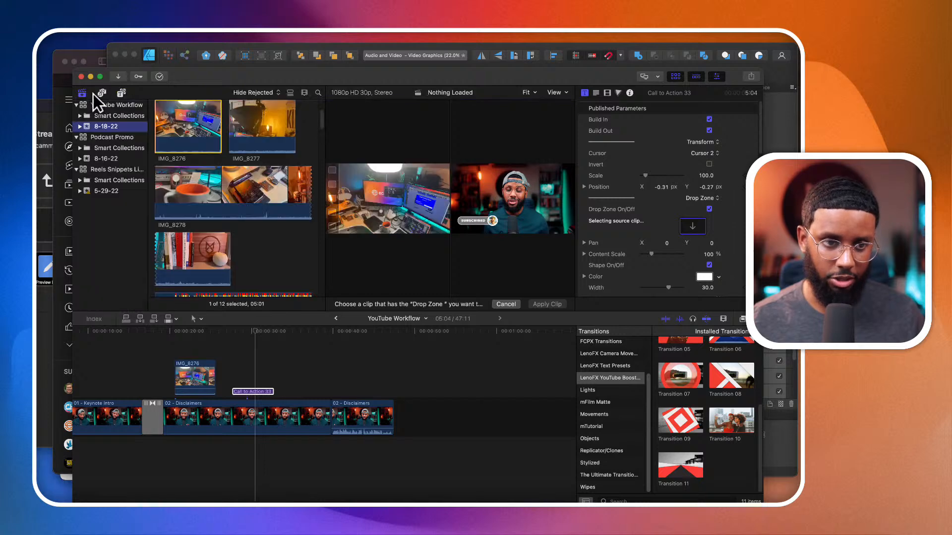
pyautogui.scroll(3, 211, 179)
pyautogui.scroll(-8, 211, 178)
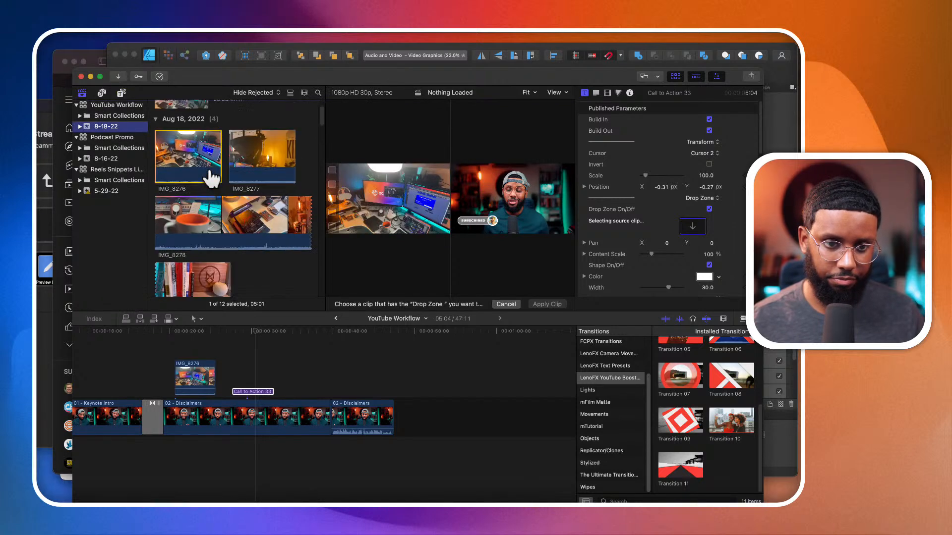
pyautogui.scroll(-15, 211, 178)
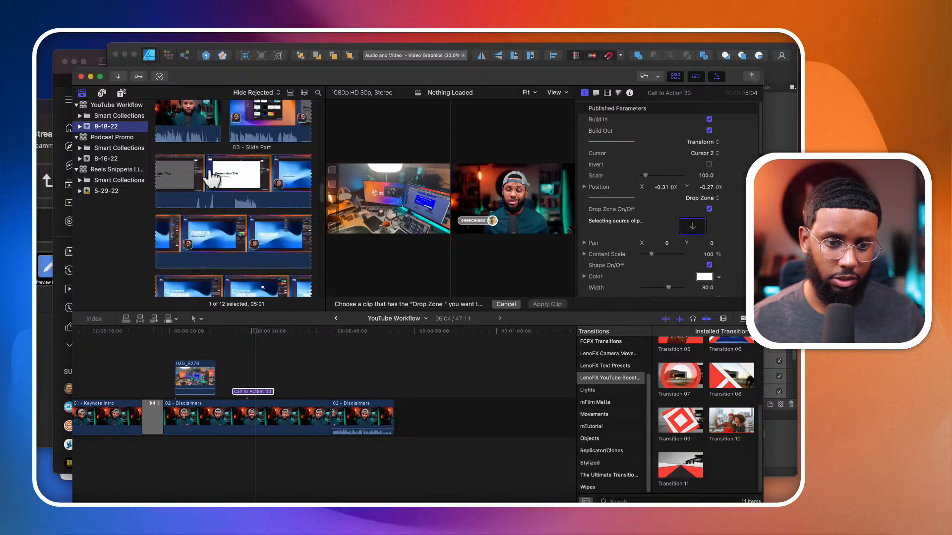
pyautogui.scroll(-8, 210, 176)
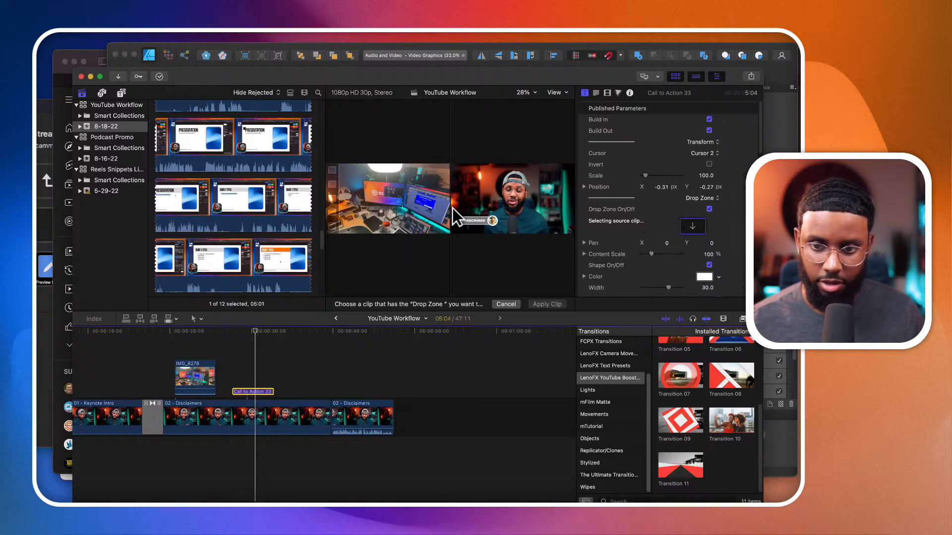
# - Capture a roughly square screenshot of the presenter's head and shoulders from the title preview for use as the profile picture
pyautogui.click(497, 175)
pyautogui.press('super+shift+4')
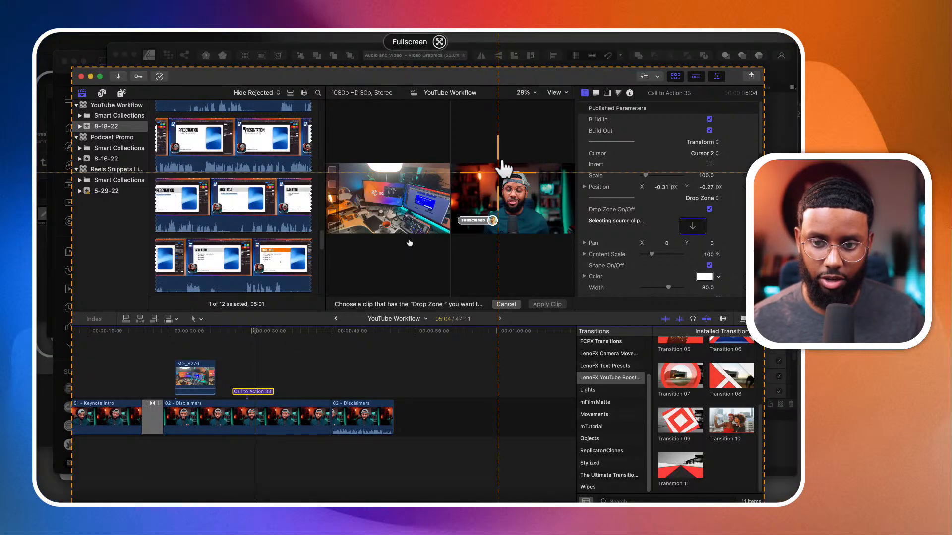
pyautogui.moveTo(485, 166); pyautogui.dragTo(542, 218)
pyautogui.click(412, 241)
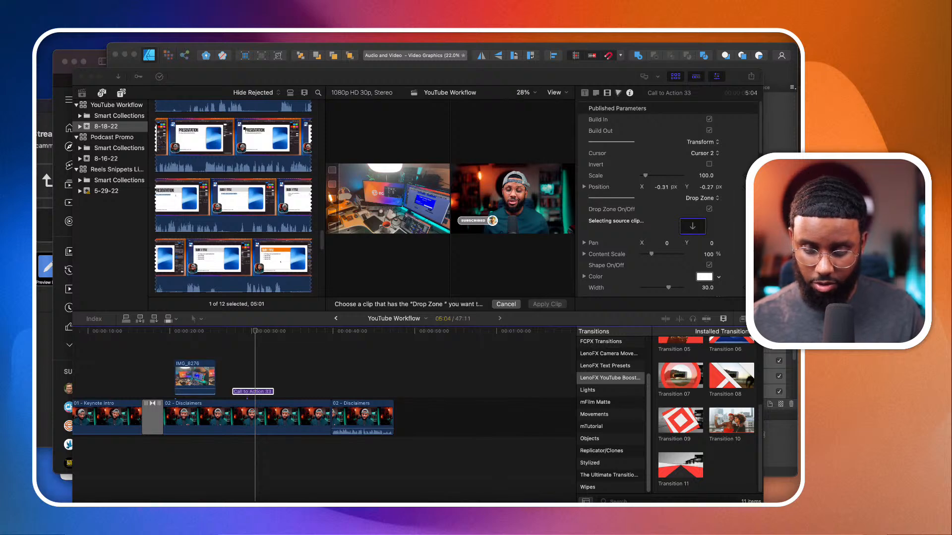
# - Import the PHoto image from the Media folder into the existing 8-18-22 event, leaving files in place
pyautogui.click(126, 78)
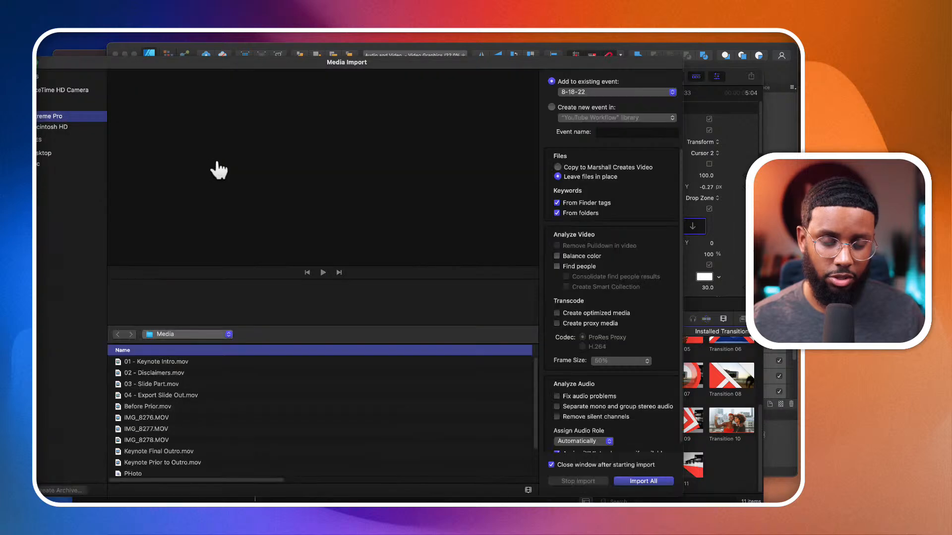
pyautogui.scroll(-4, 218, 407)
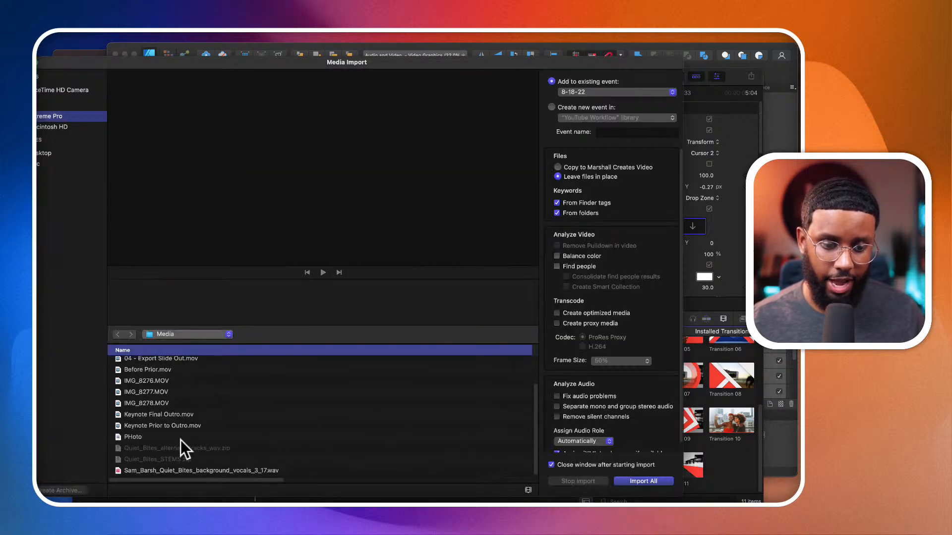
pyautogui.click(181, 437)
pyautogui.click(659, 482)
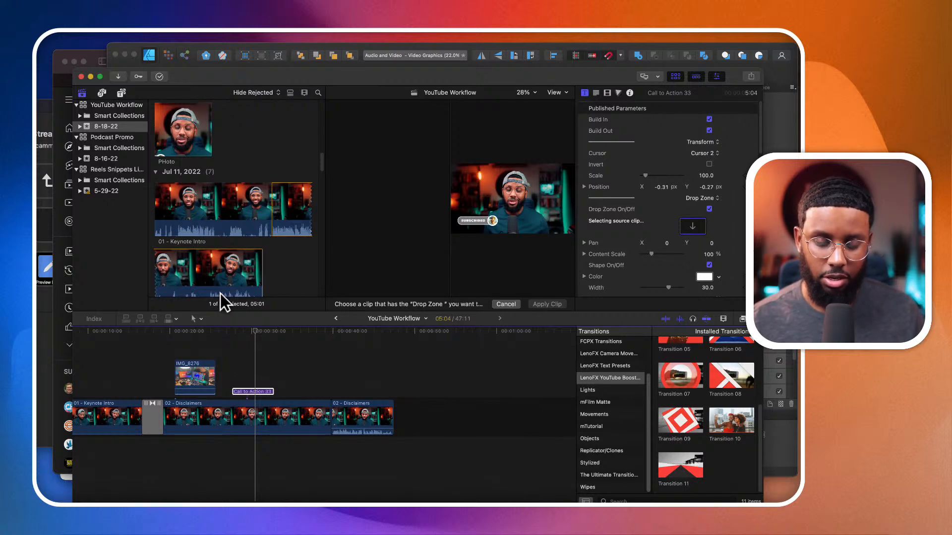
# - Apply the PHoto image as the drop zone source of the Call to Action 33 title
pyautogui.click(186, 145)
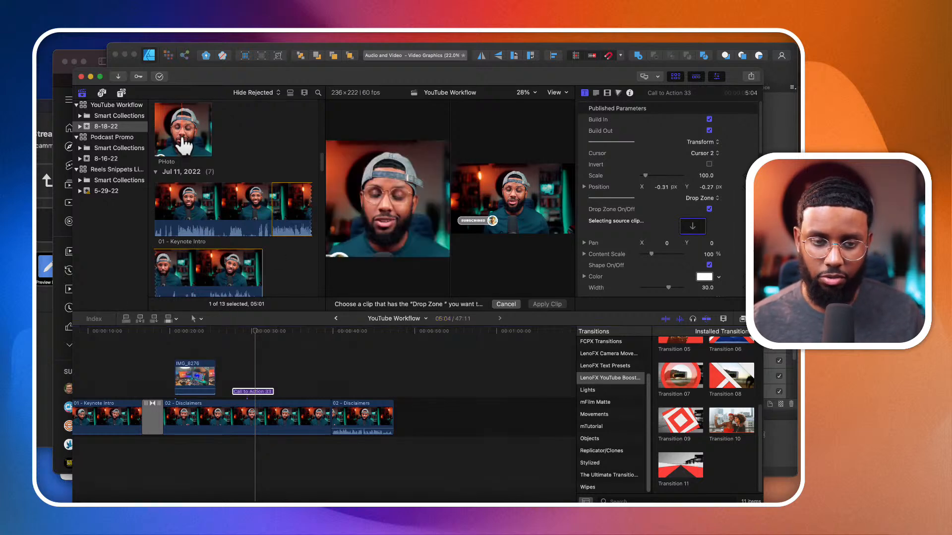
pyautogui.click(544, 304)
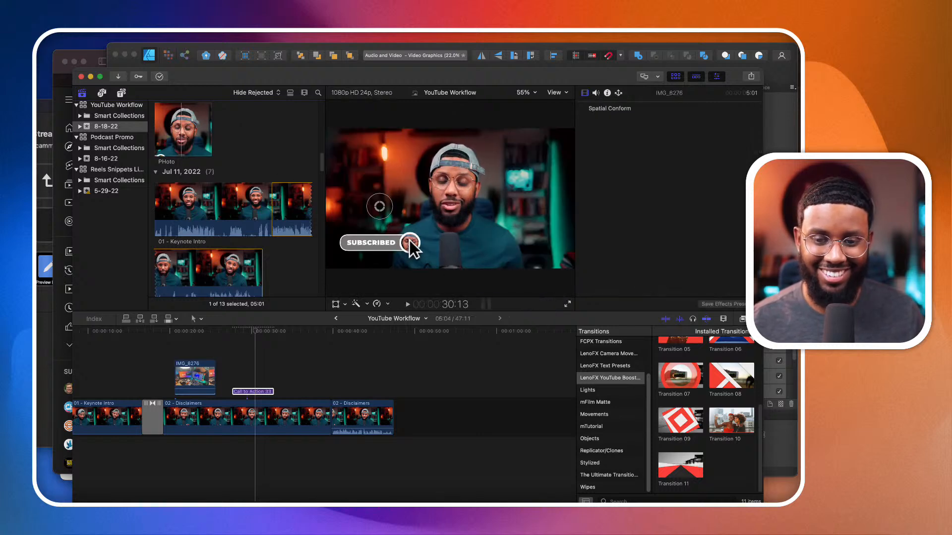
pyautogui.click(404, 254)
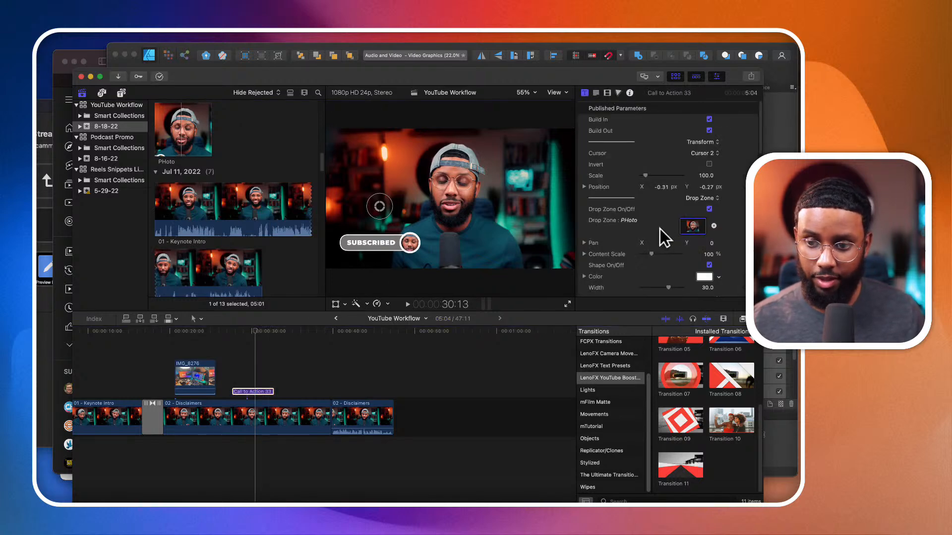
# - Set the drop zone's content scale to 56%, width to 27.56 and size to 125.84%, and move the title to X -0.38, Y -0.31
pyautogui.moveTo(647, 253); pyautogui.dragTo(646, 253)
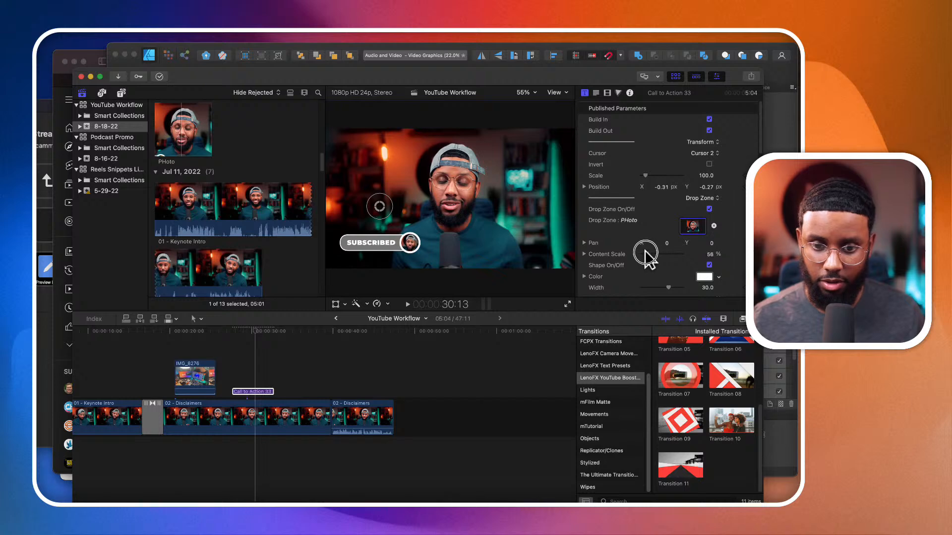
pyautogui.scroll(-4, 654, 273)
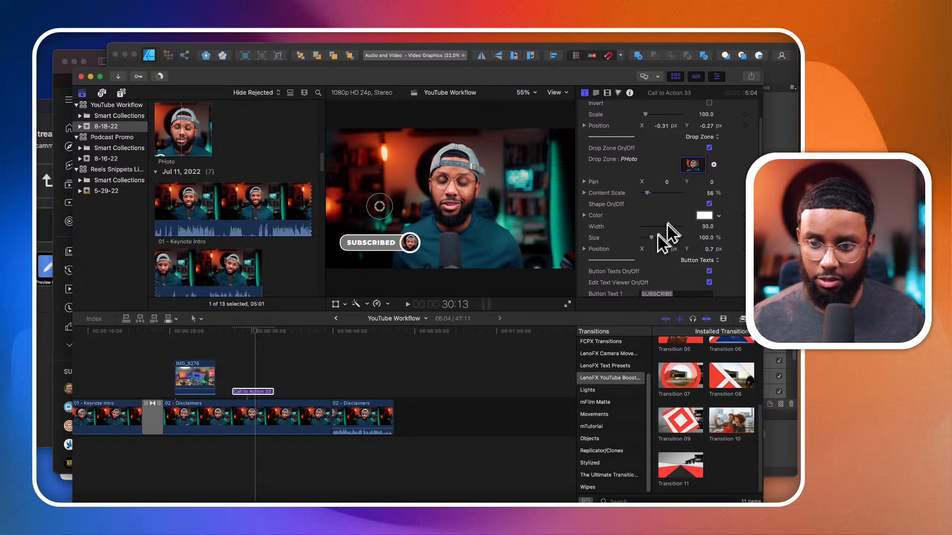
pyautogui.moveTo(668, 226); pyautogui.dragTo(653, 238)
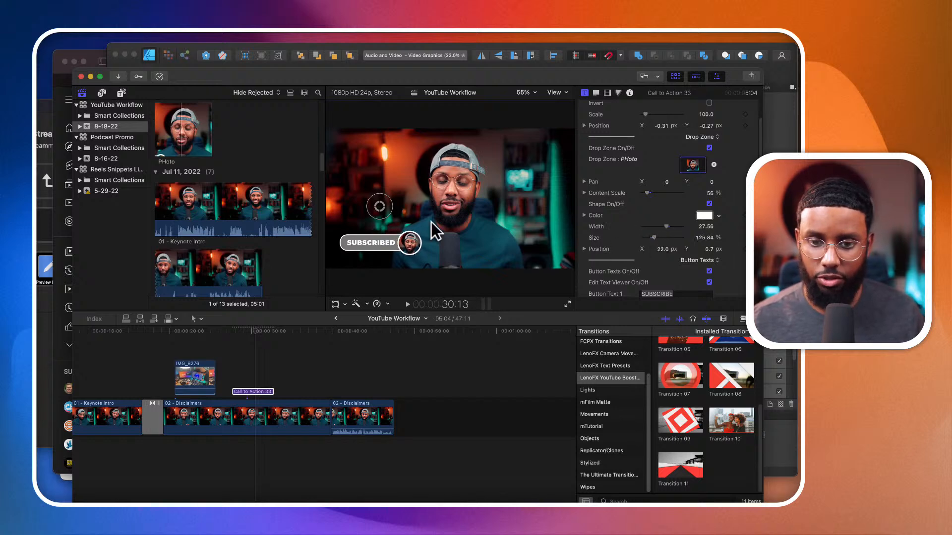
pyautogui.moveTo(379, 206); pyautogui.dragTo(448, 203)
pyautogui.moveTo(500, 176); pyautogui.dragTo(370, 211)
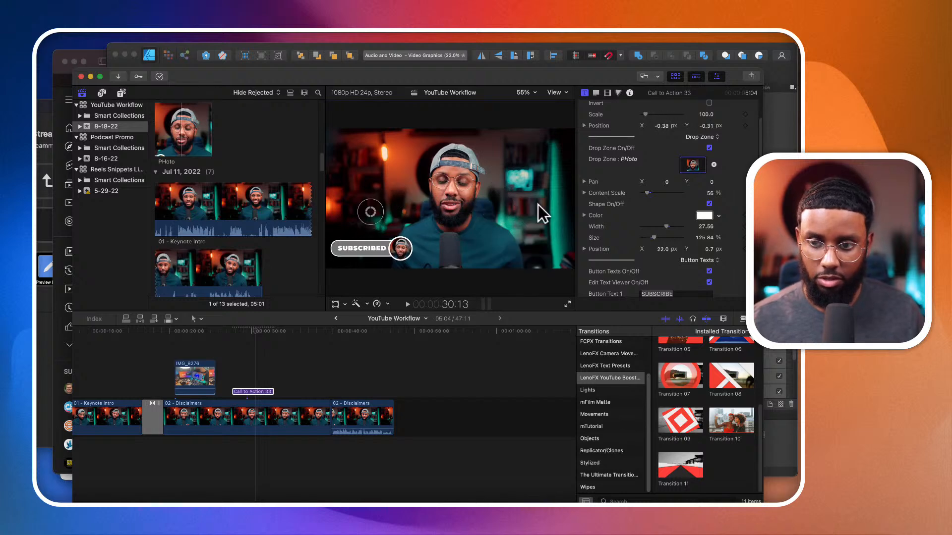
# - Change the title's Button Text 1 to DOWNLOAD and Button Text 2 to DOWNLOADED
pyautogui.scroll(-5, 631, 210)
pyautogui.scroll(3, 631, 210)
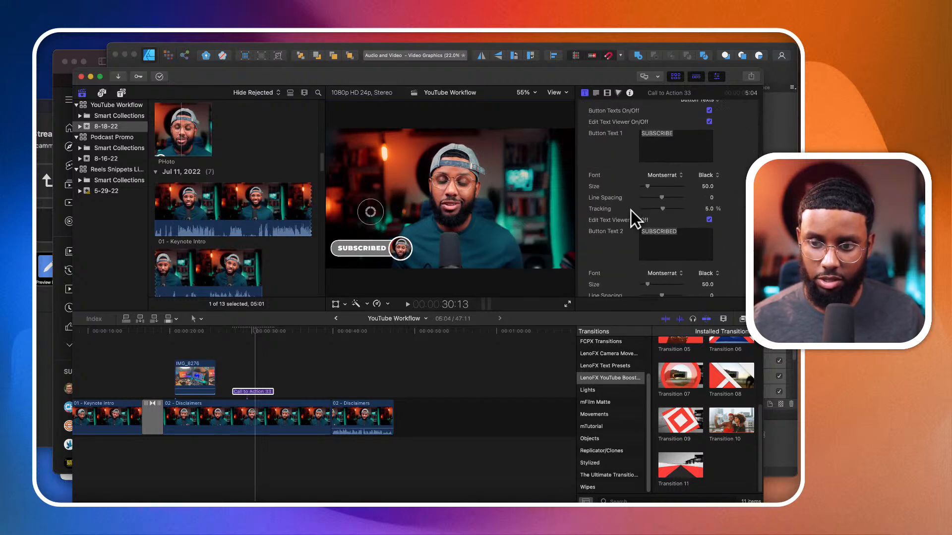
pyautogui.doubleClick(673, 189)
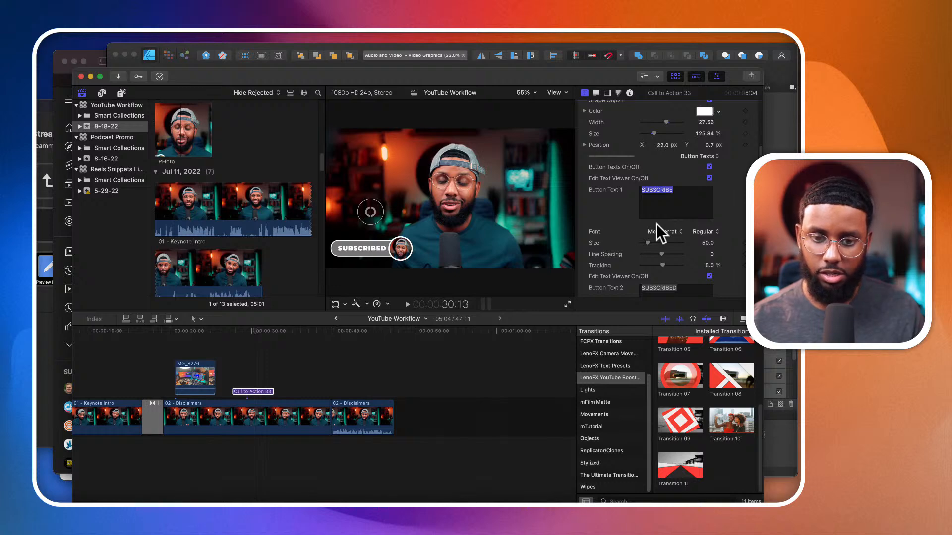
pyautogui.write('D')
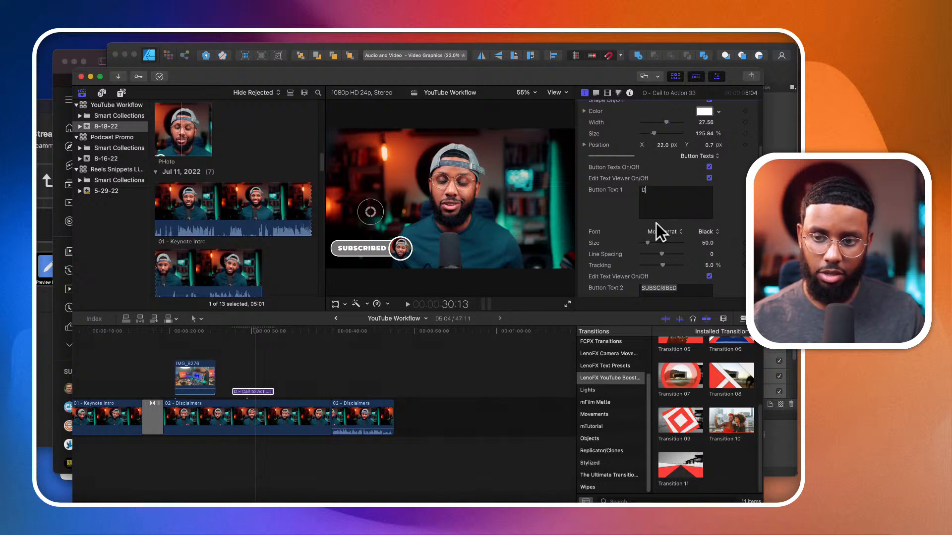
pyautogui.write('OWNLOAD')
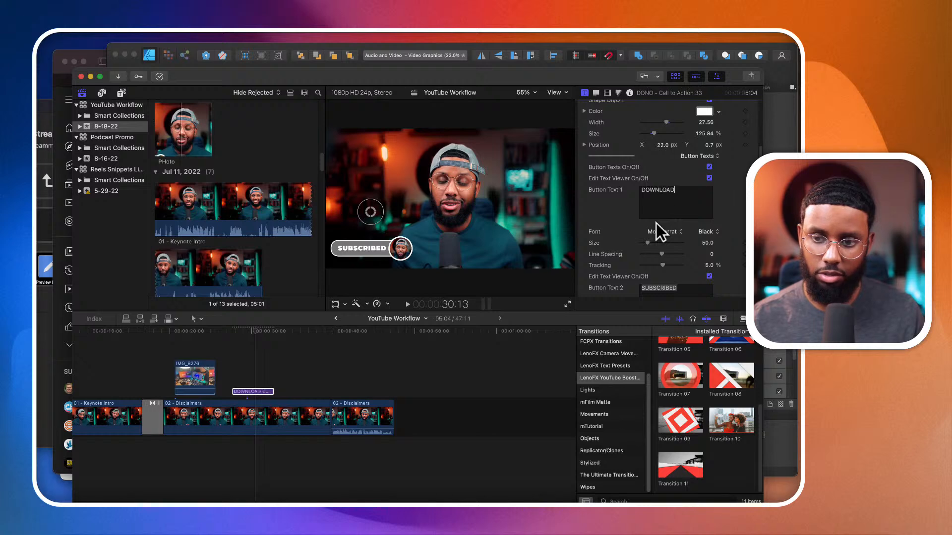
pyautogui.write('DOWNLOADED')
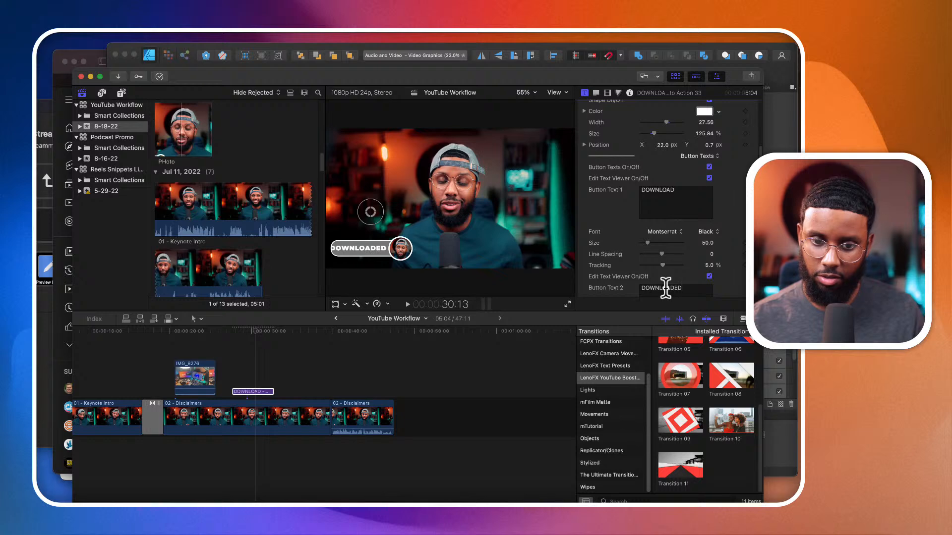
# - Reduce the font size of Button Text 2 to 42 so DOWNLOADED fits inside the button
pyautogui.scroll(-2, 661, 262)
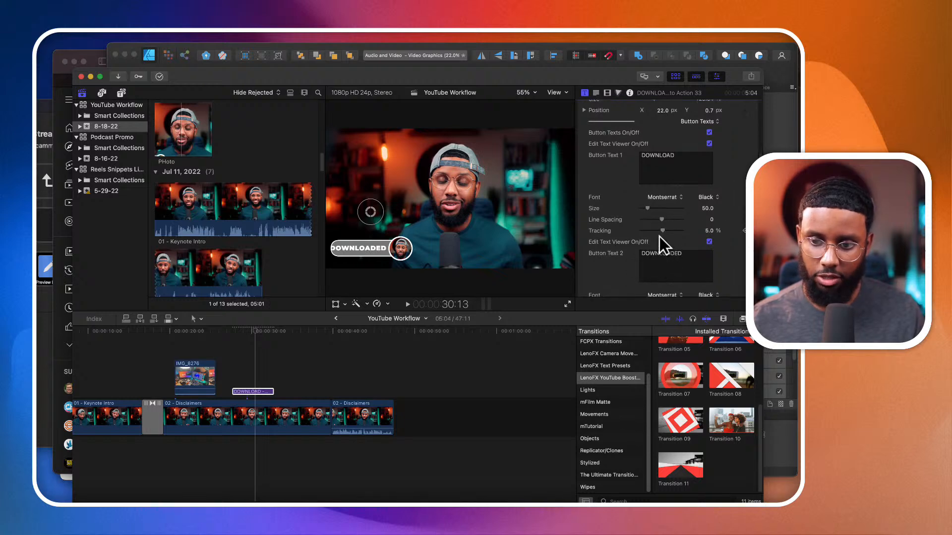
pyautogui.scroll(-3, 624, 239)
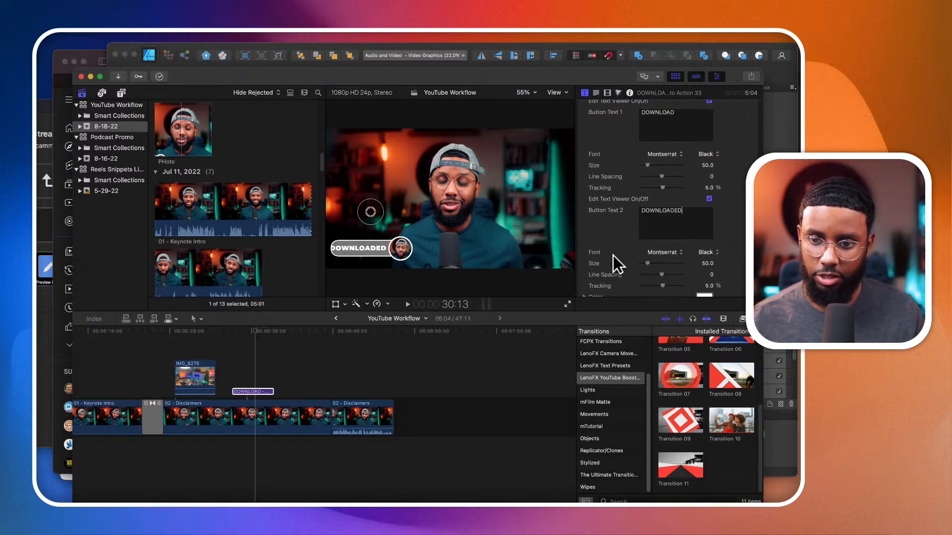
pyautogui.scroll(-2, 612, 254)
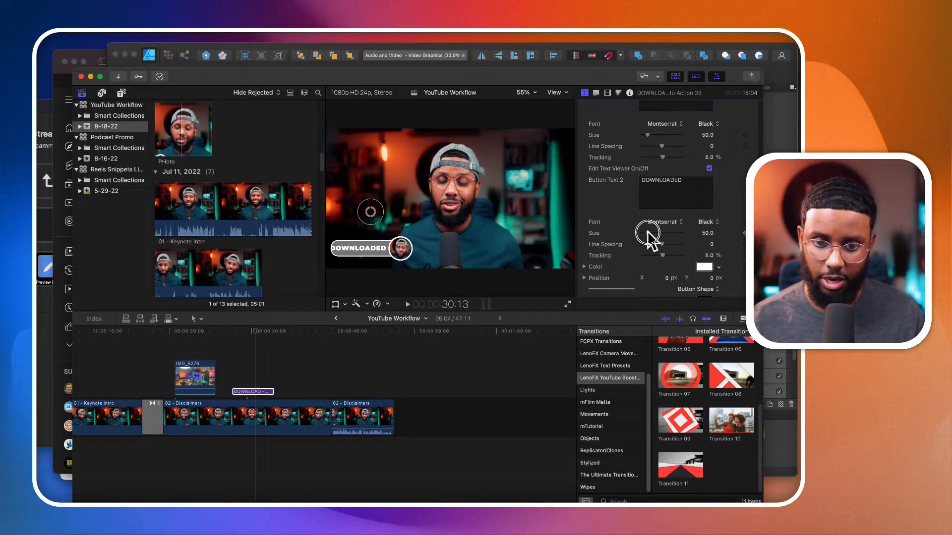
pyautogui.moveTo(647, 232); pyautogui.dragTo(645, 231)
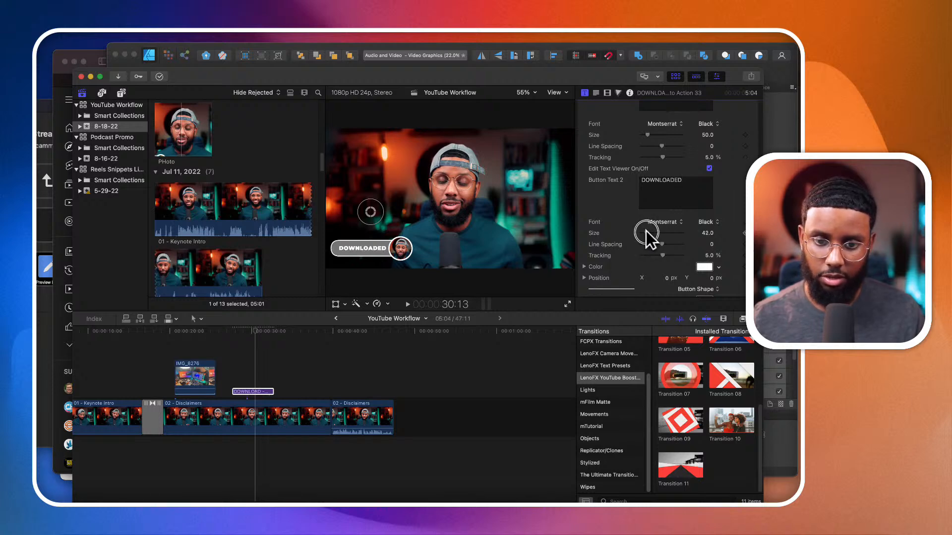
# - Play back the customized download title from about 26:21, just before it begins
pyautogui.click(225, 350)
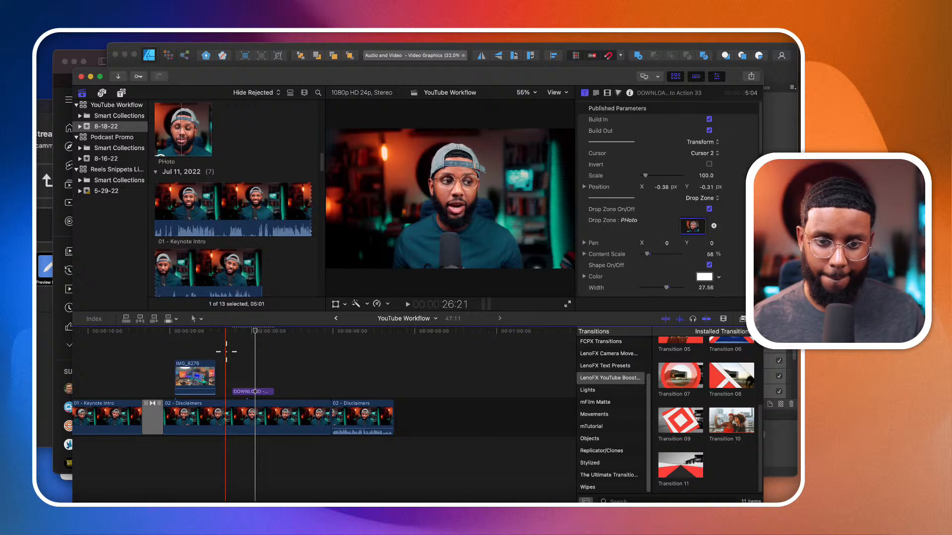
pyautogui.press('space')
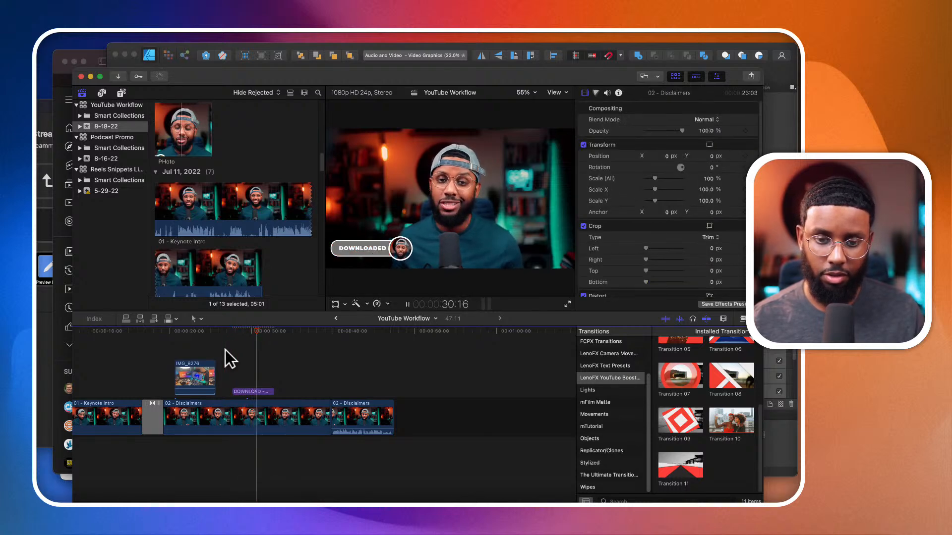
# - Stop the playback and look through the call-to-action title templates in the LenoFX YouTube collection
pyautogui.press('space')
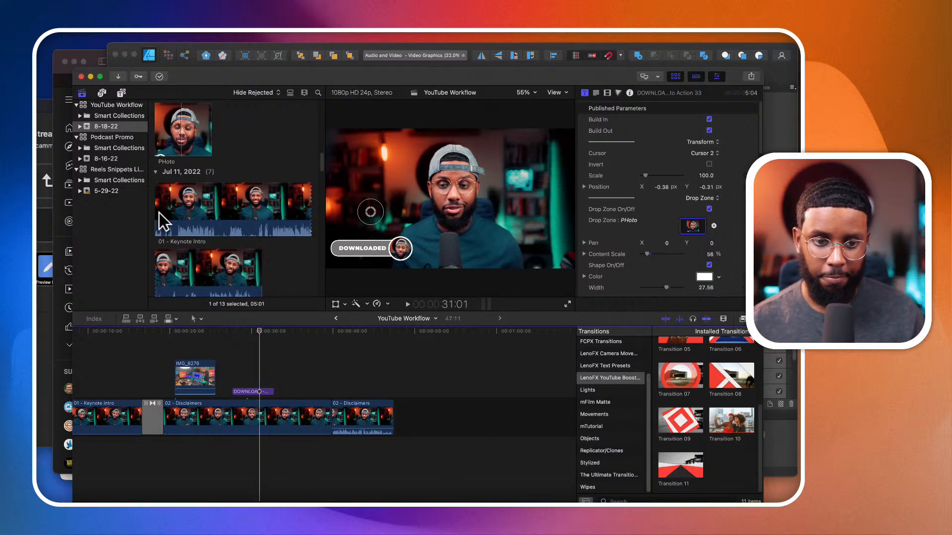
pyautogui.click(122, 92)
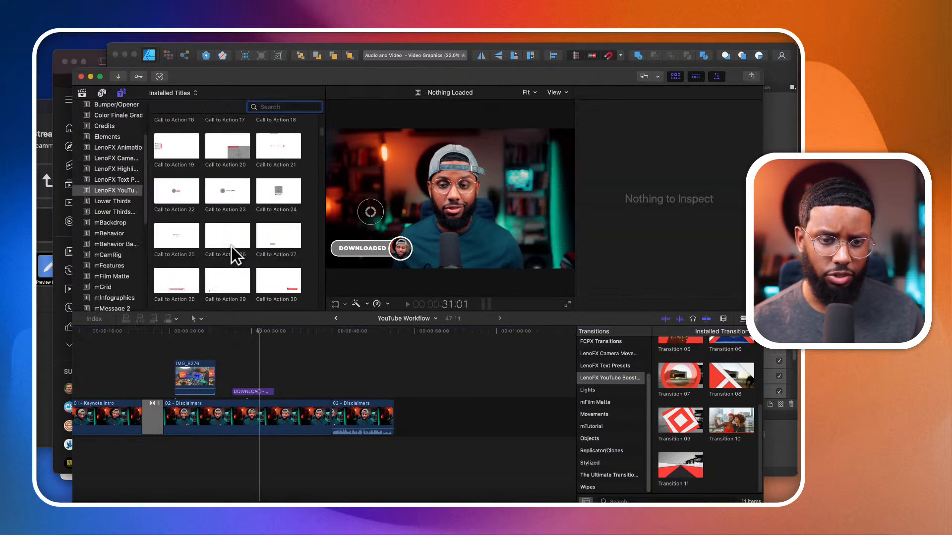
pyautogui.scroll(-5, 231, 246)
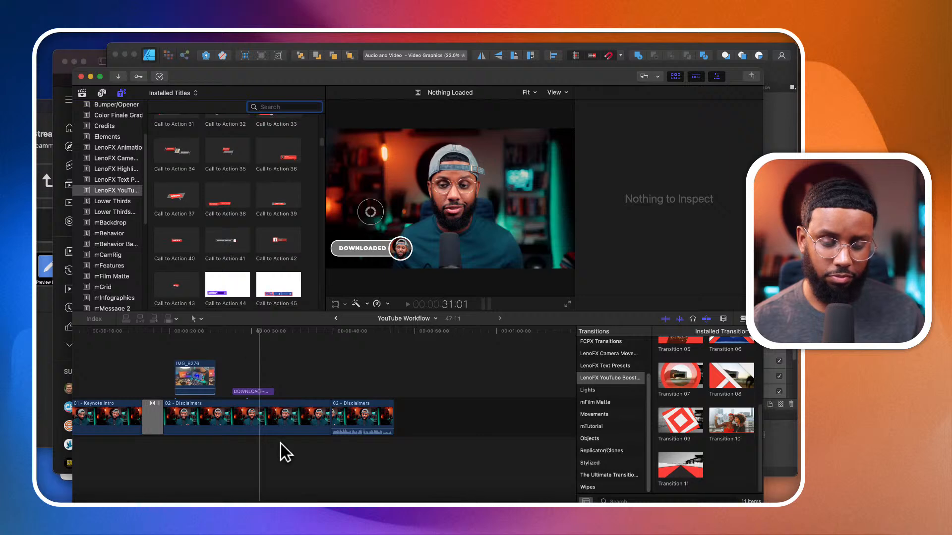
pyautogui.click(268, 444)
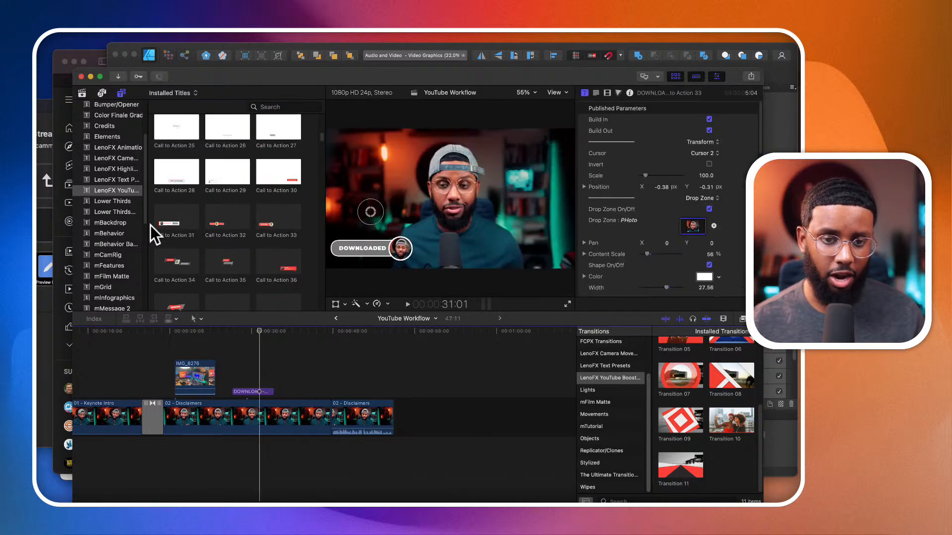
pyautogui.scroll(8, 204, 168)
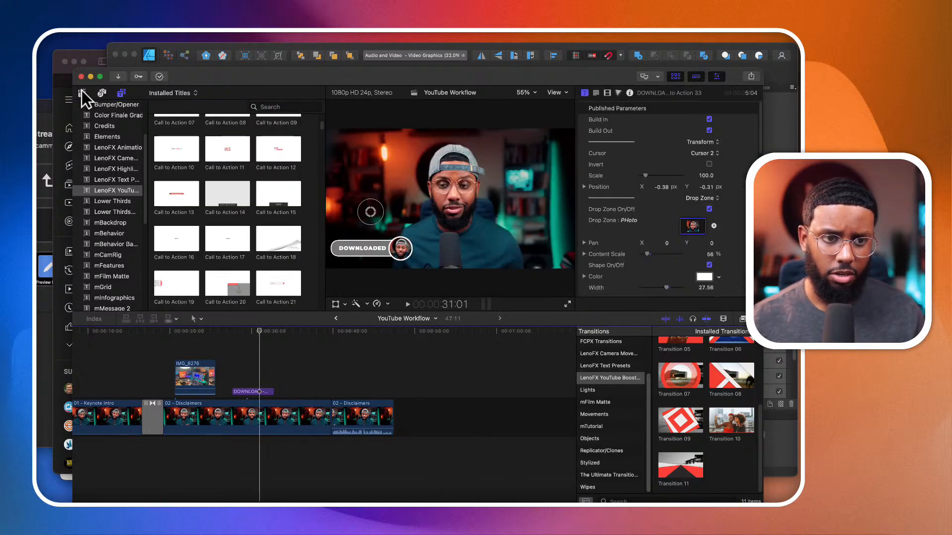
# - Place the Sam_Barsh_Quiet_Bites_background_vocals_3_17 music under the clips from the timeline start and lower its volume to -∞ dB
pyautogui.click(82, 93)
pyautogui.scroll(-5, 193, 164)
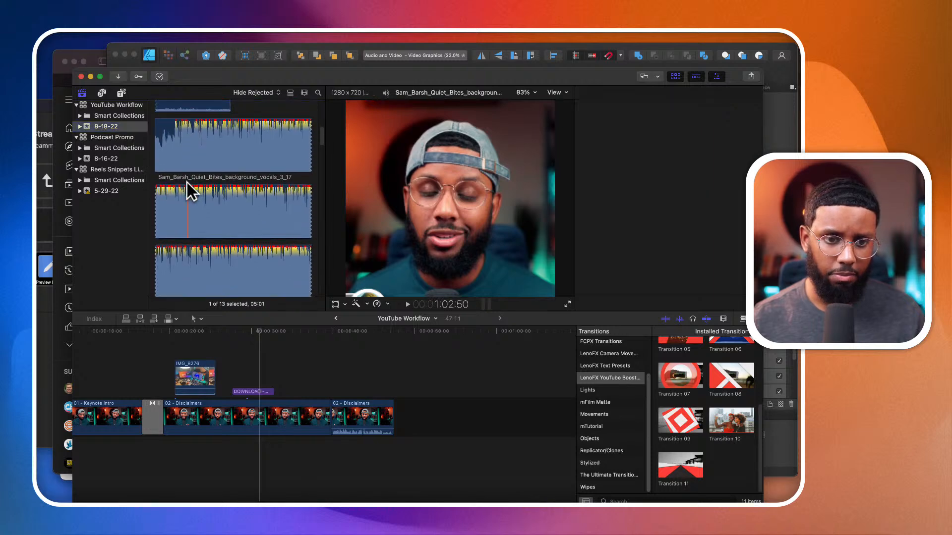
pyautogui.moveTo(187, 182); pyautogui.dragTo(77, 450)
pyautogui.moveTo(173, 449); pyautogui.dragTo(172, 475)
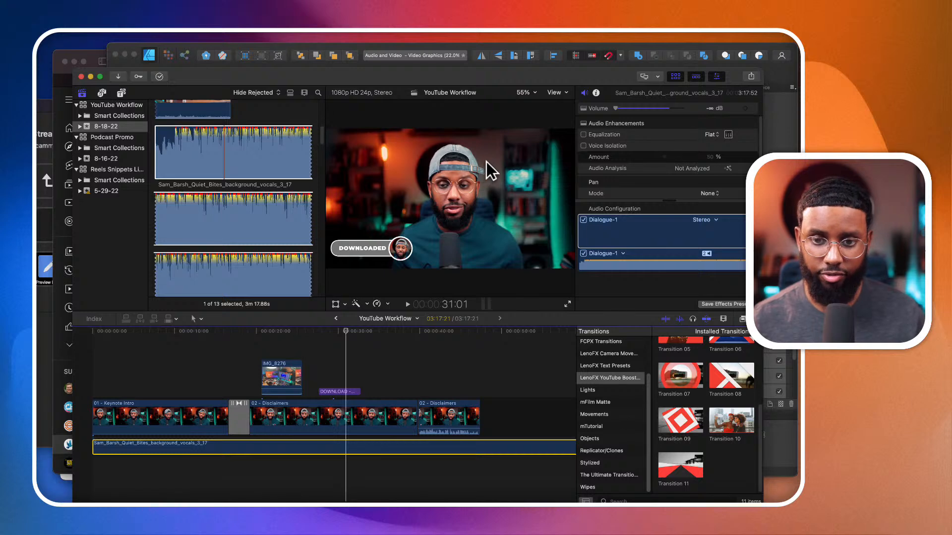
# - Move the playhead to 33:13 and select the longer 02 - Disclaimers clip
pyautogui.moveTo(346, 332); pyautogui.dragTo(367, 333)
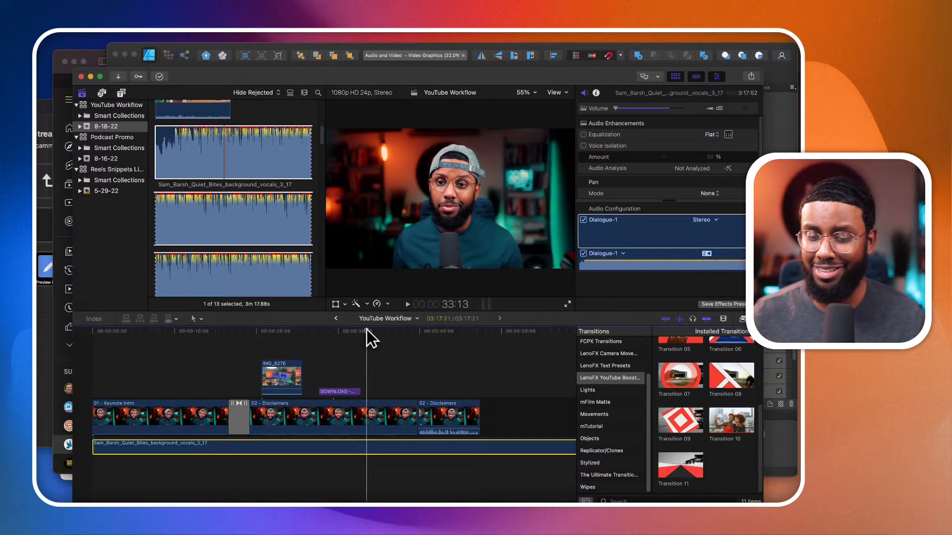
pyautogui.moveTo(455, 427); pyautogui.dragTo(455, 428)
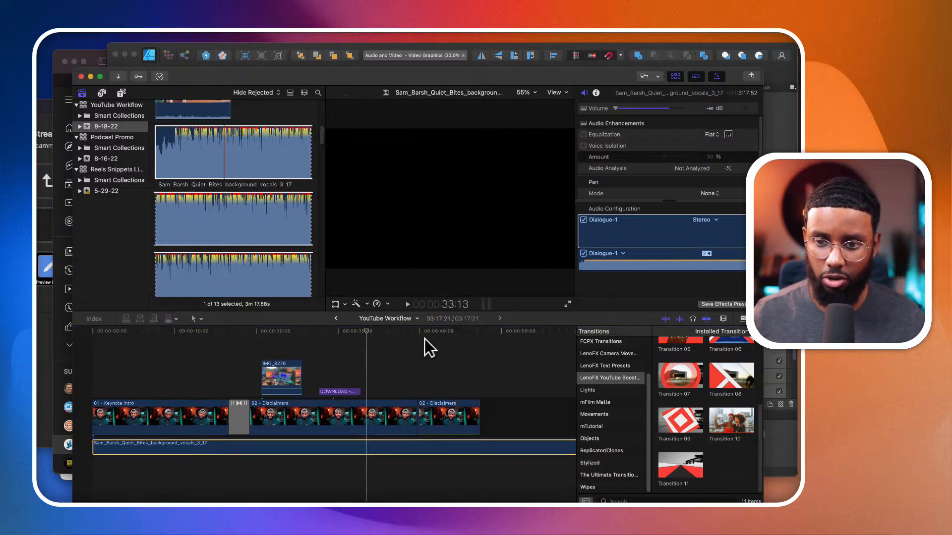
pyautogui.click(334, 410)
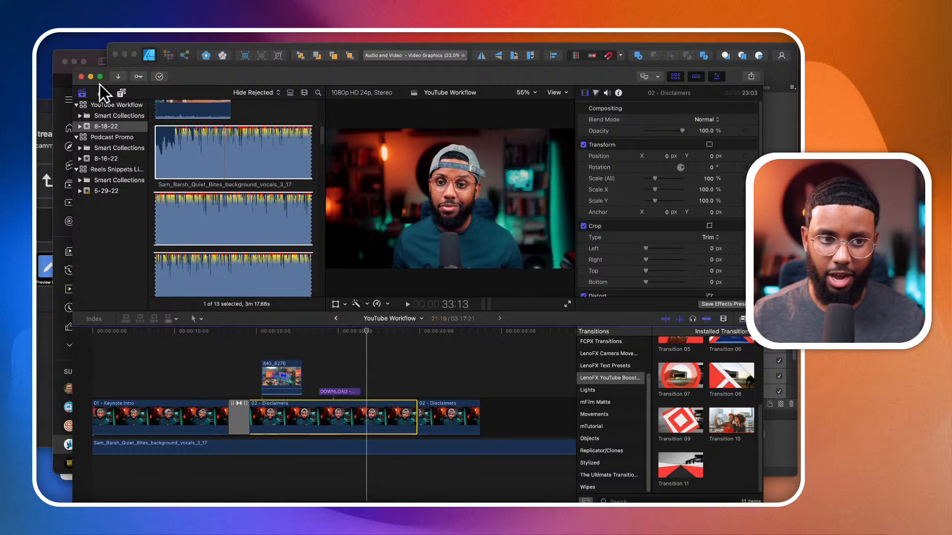
# - Add a Long adjustment layer above the clips from the timeline start and extend it to the end of the last clip at 47:11
pyautogui.click(122, 92)
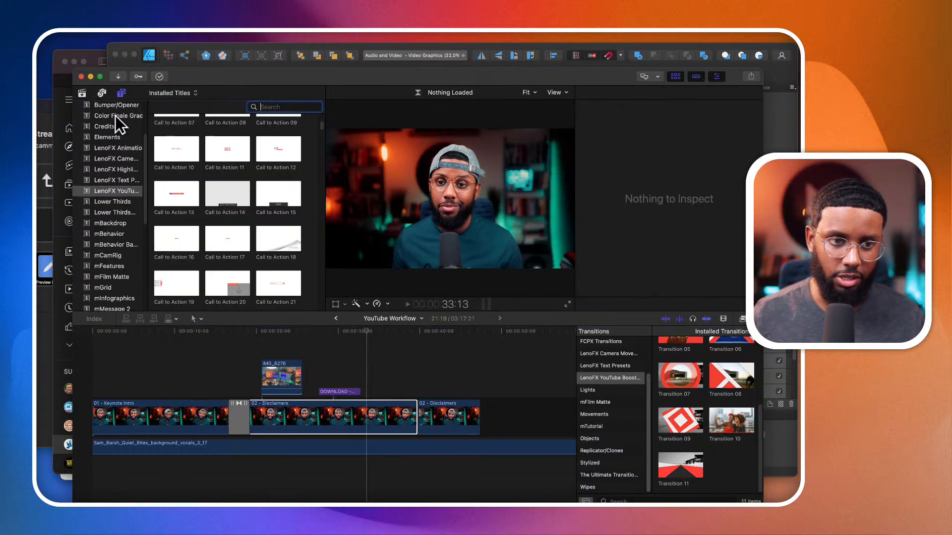
pyautogui.click(83, 91)
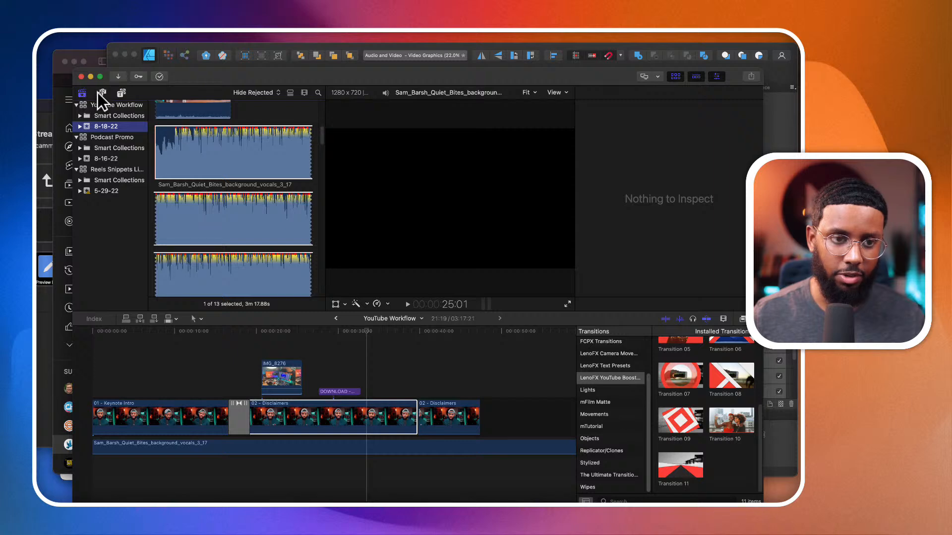
pyautogui.click(98, 92)
pyautogui.click(119, 92)
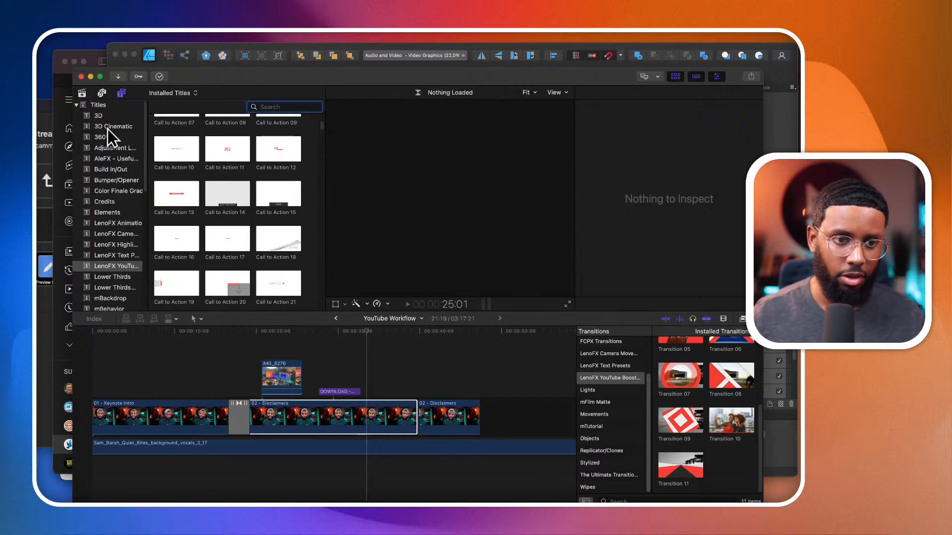
pyautogui.click(106, 145)
pyautogui.moveTo(177, 134); pyautogui.dragTo(95, 394)
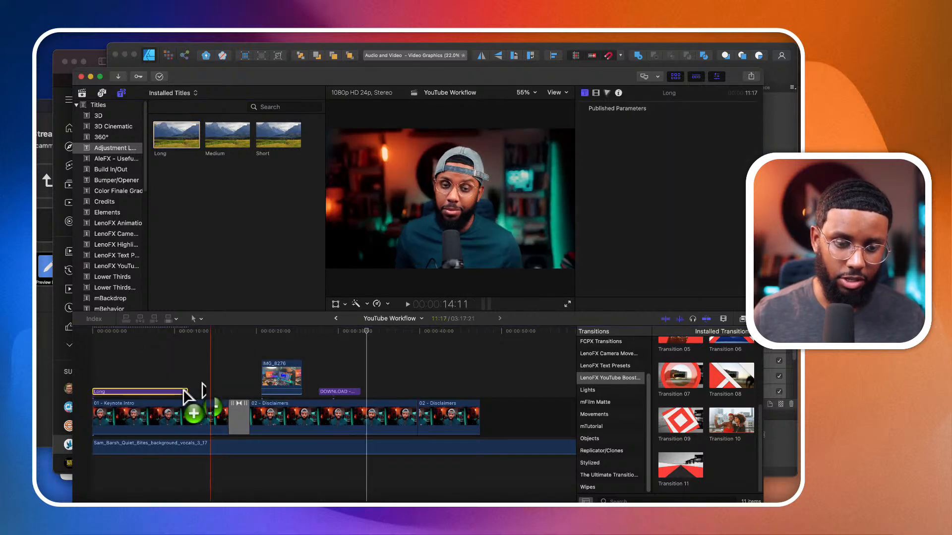
pyautogui.moveTo(189, 391); pyautogui.dragTo(478, 401)
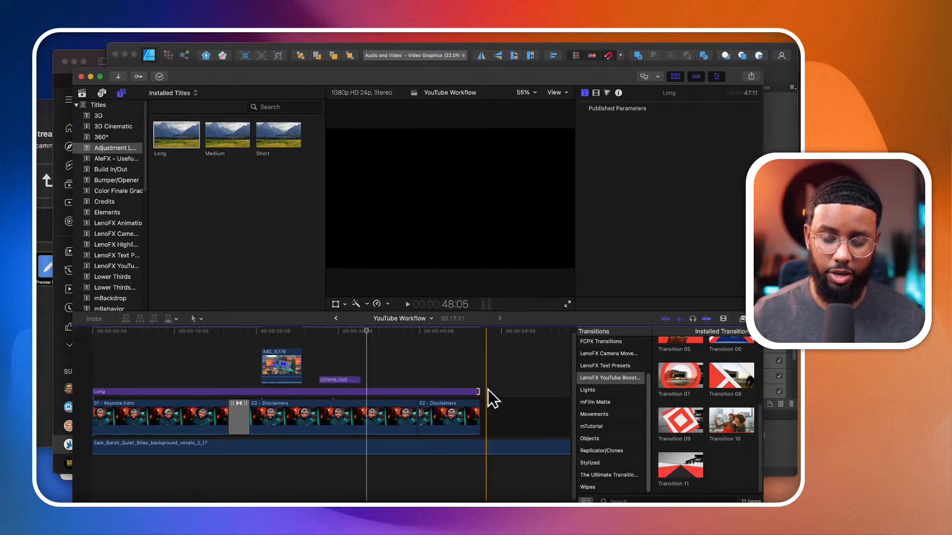
# - Delete the Long adjustment layer from above the clips
pyautogui.click(414, 393)
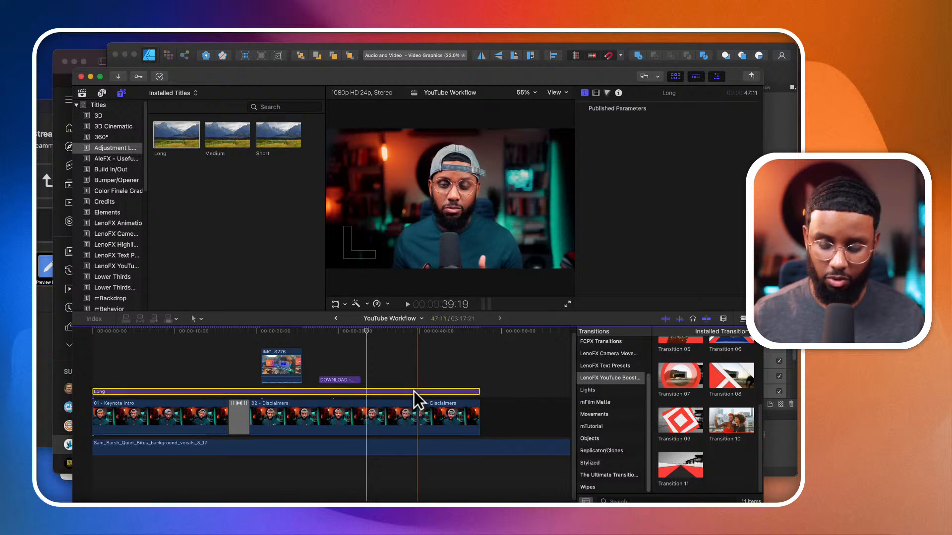
pyautogui.press('Delete')
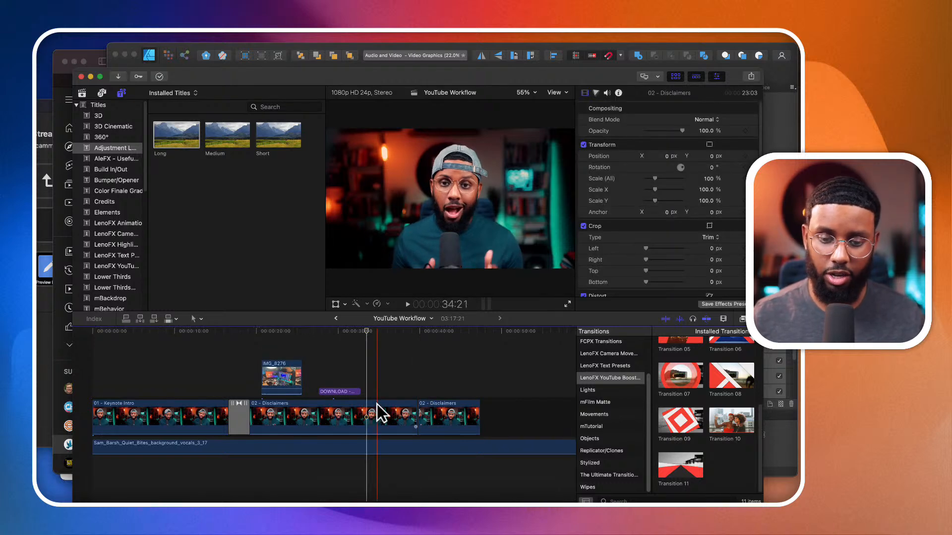
# - Grade the longer 02 - Disclaimers clip with Color Board exposure: Global 13, Shadows -6, Midtones -10, Highlights -3
pyautogui.click(376, 404)
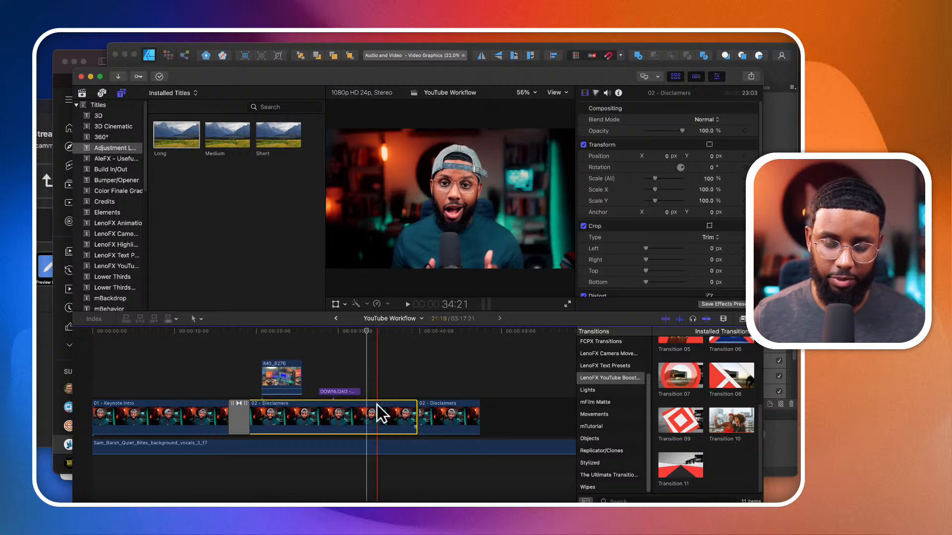
pyautogui.click(596, 94)
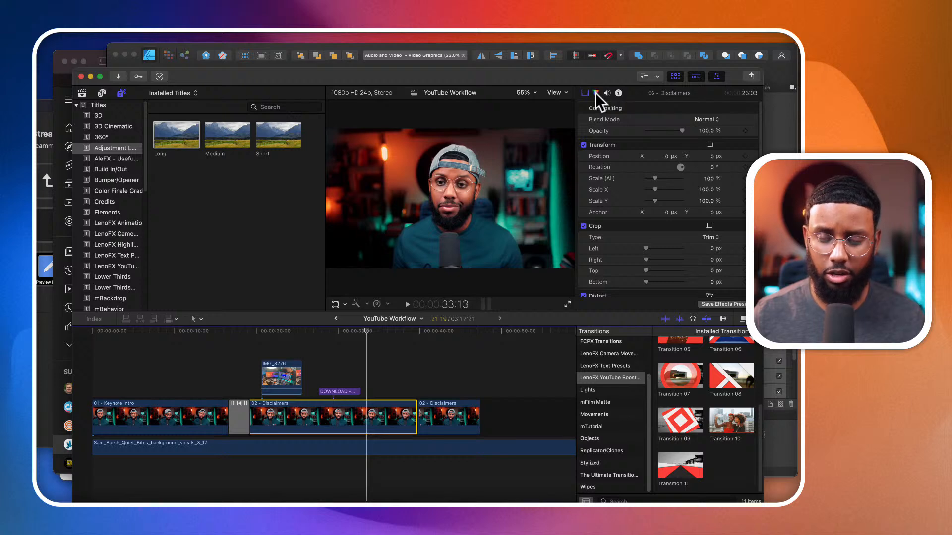
pyautogui.moveTo(589, 183); pyautogui.dragTo(722, 192)
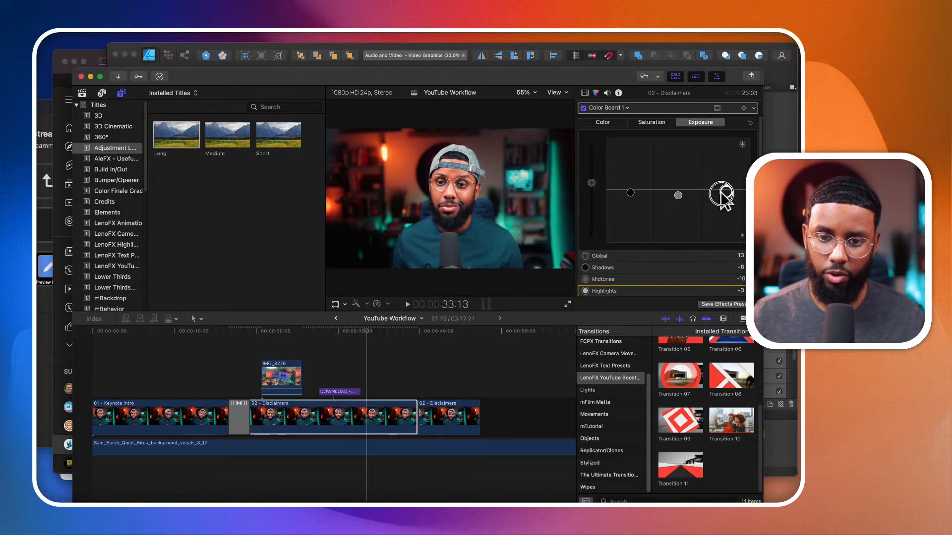
pyautogui.click(627, 107)
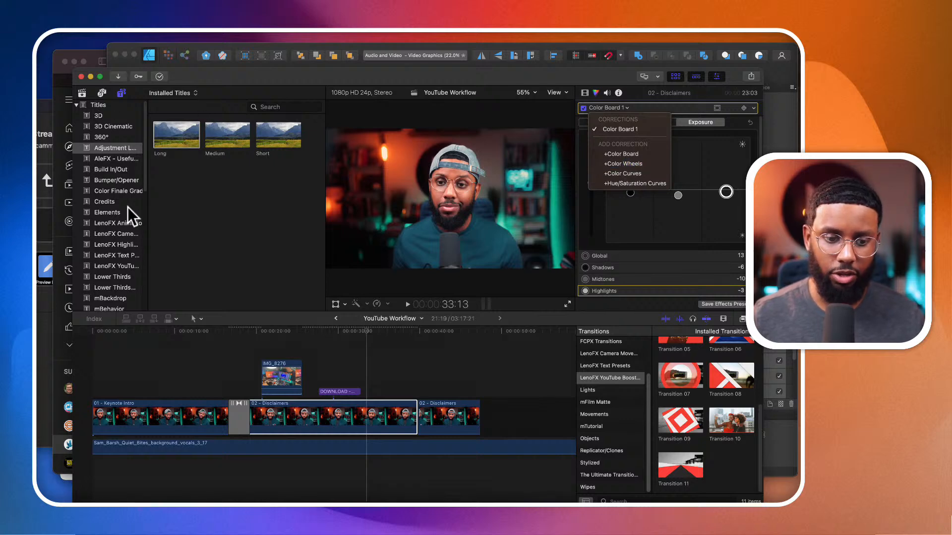
pyautogui.click(336, 320)
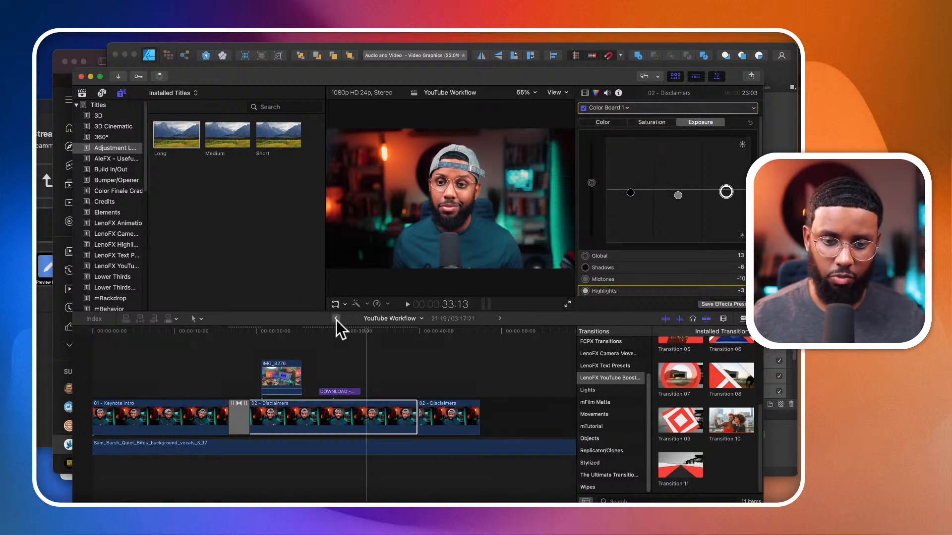
# - Open the Podcast Promo project's timeline and copy its last Podcast-Outro clip
pyautogui.click(336, 320)
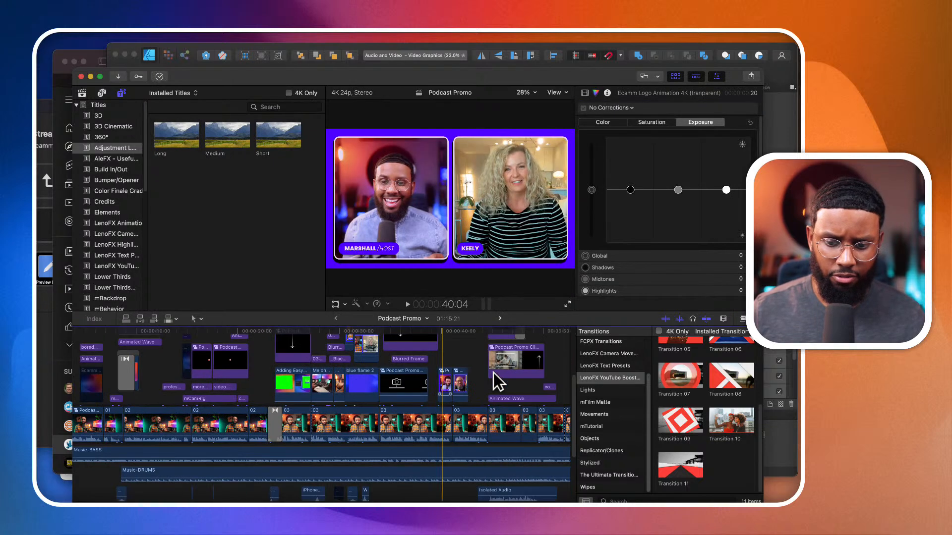
pyautogui.hscroll(10, 492, 373)
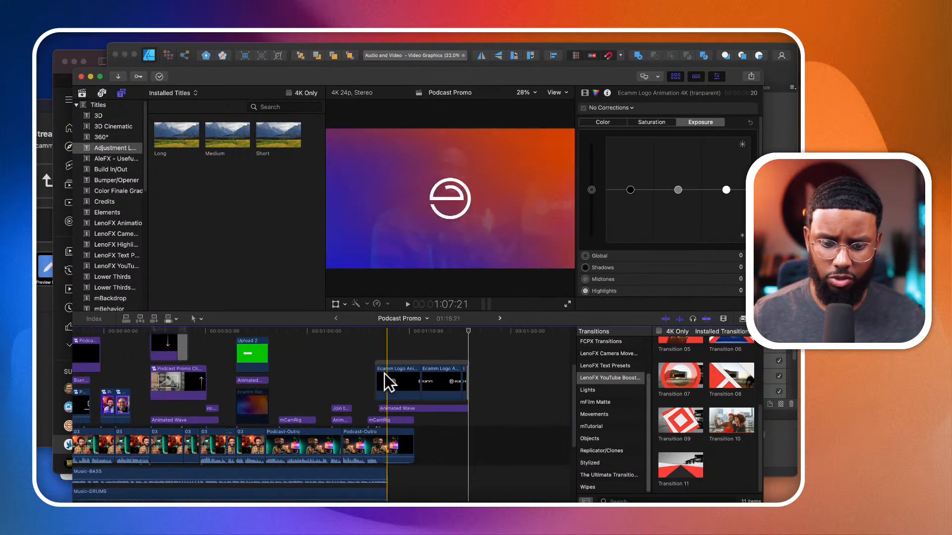
pyautogui.click(354, 374)
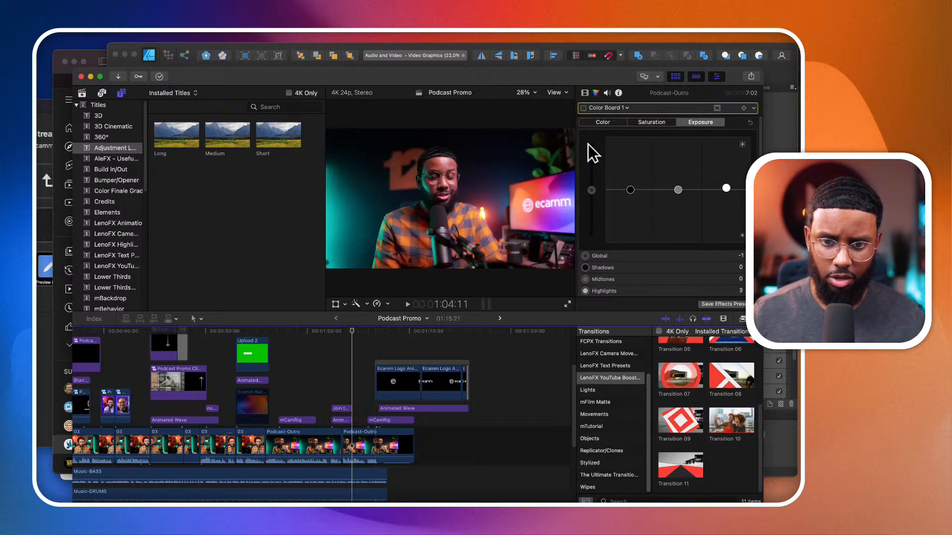
pyautogui.moveTo(352, 332); pyautogui.dragTo(358, 333)
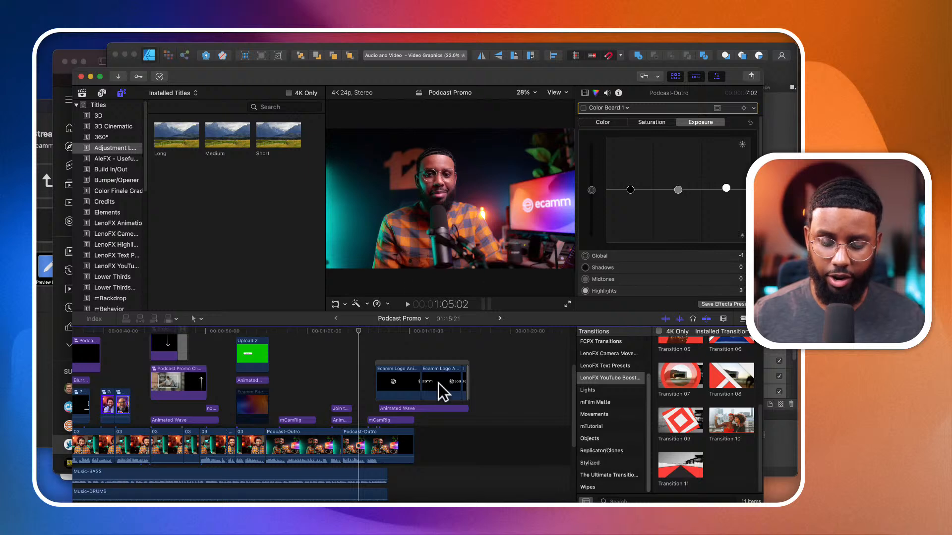
pyautogui.click(373, 441)
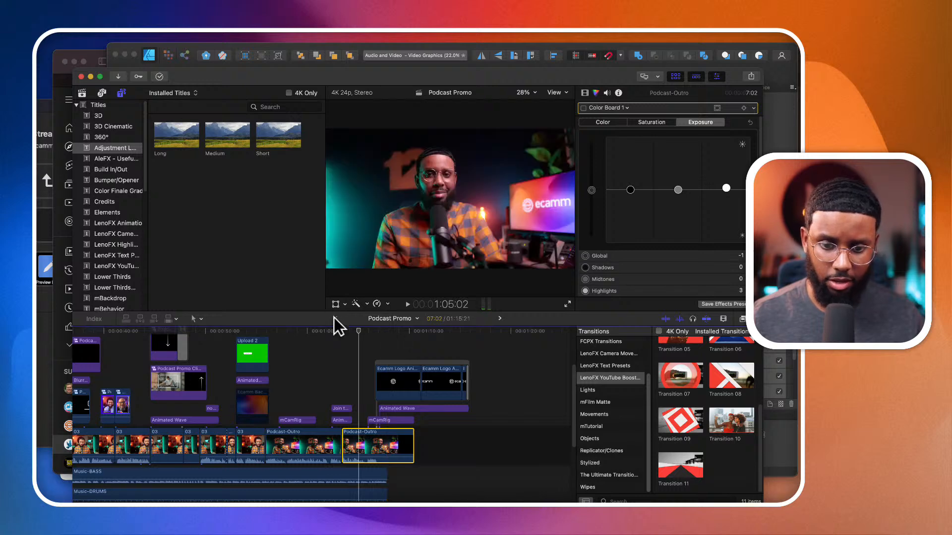
# - Return to the YouTube Workflow timeline and paste the Podcast-Outro clip at 47:11, accepting the copy between libraries
pyautogui.click(499, 318)
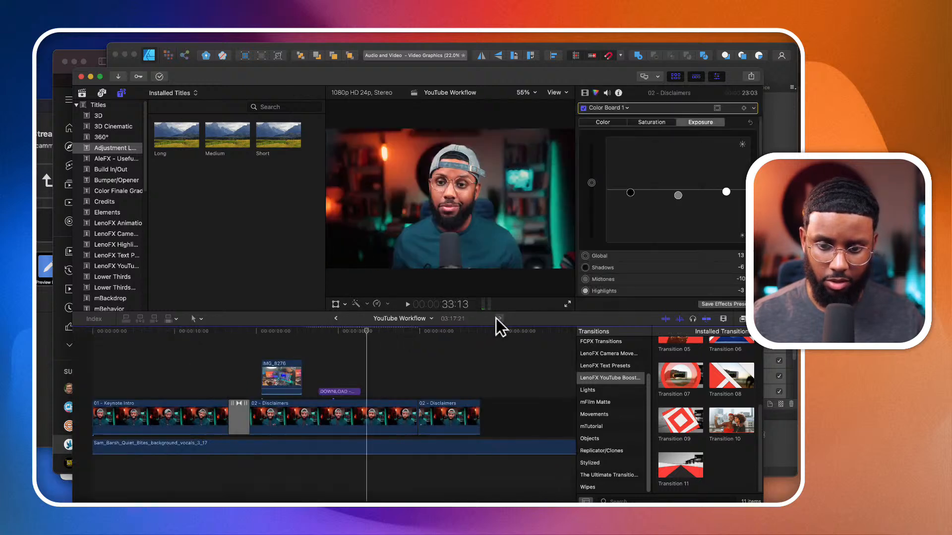
pyautogui.click(484, 385)
pyautogui.press('super+v')
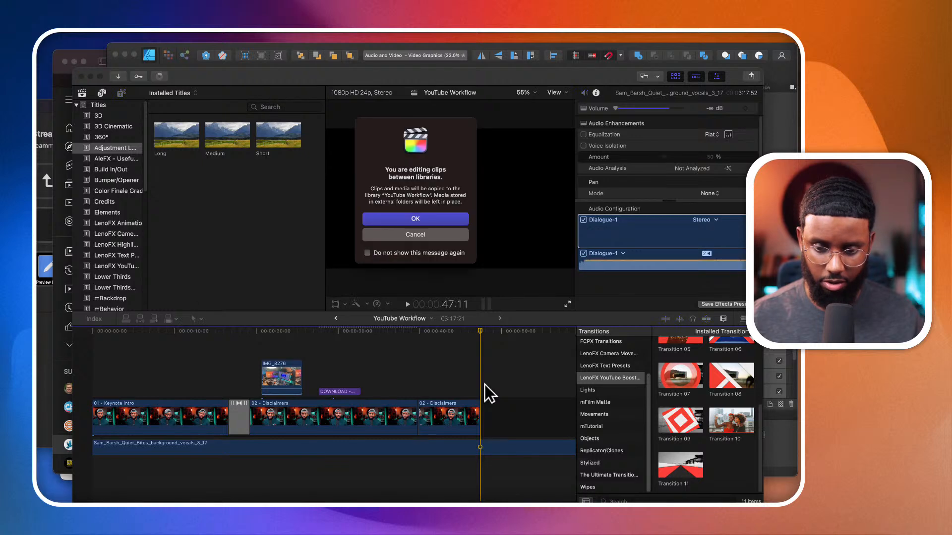
pyautogui.click(407, 216)
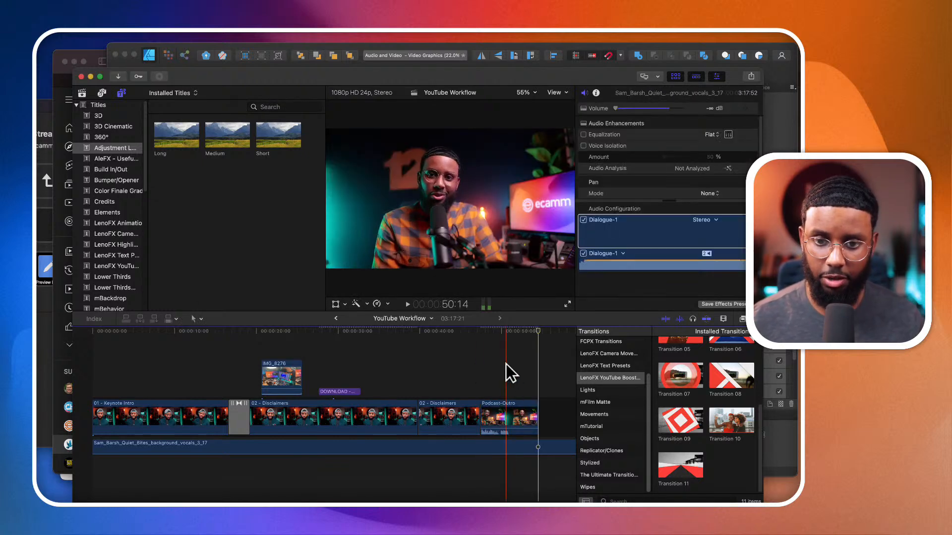
# - Examine the pasted Podcast-Outro clip's Color Board exposure corrections with the playhead at 50:10
pyautogui.moveTo(510, 332); pyautogui.dragTo(504, 332)
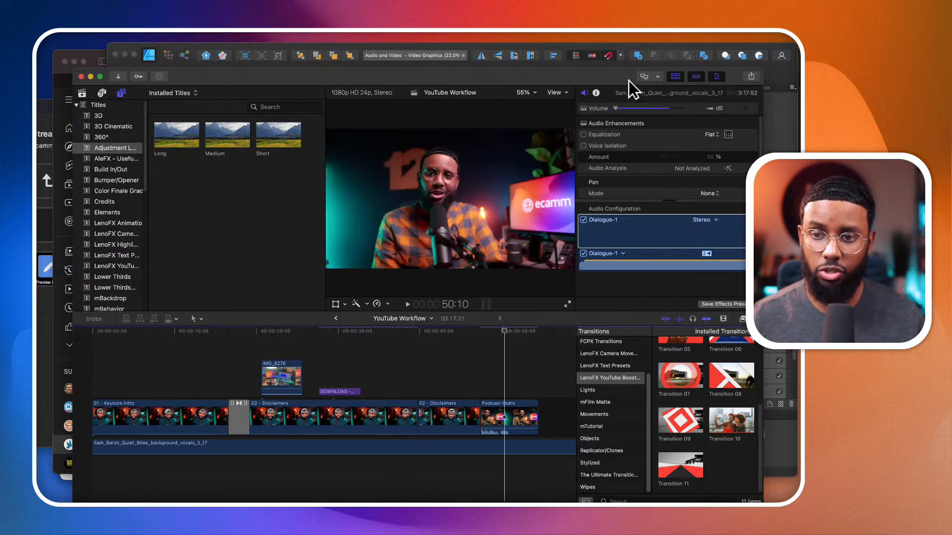
pyautogui.click(644, 76)
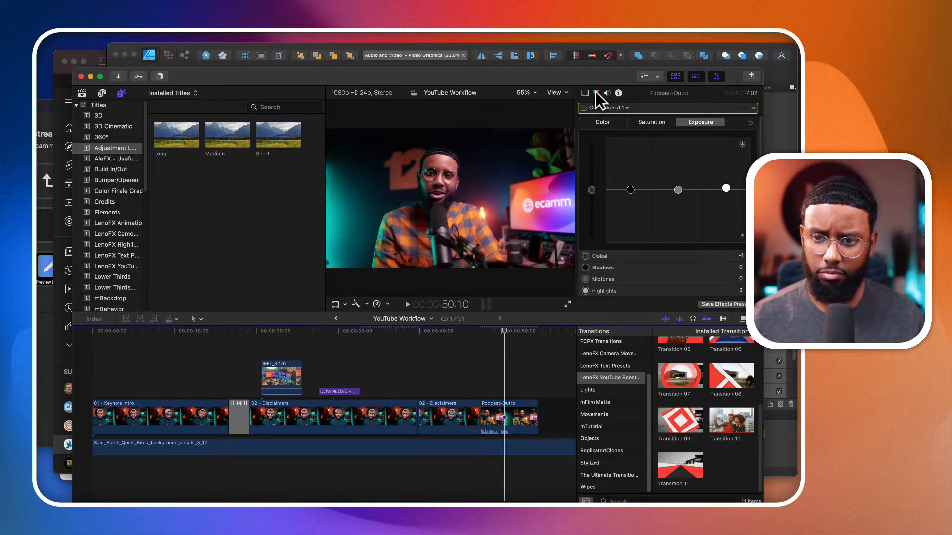
pyautogui.click(628, 106)
pyautogui.click(628, 107)
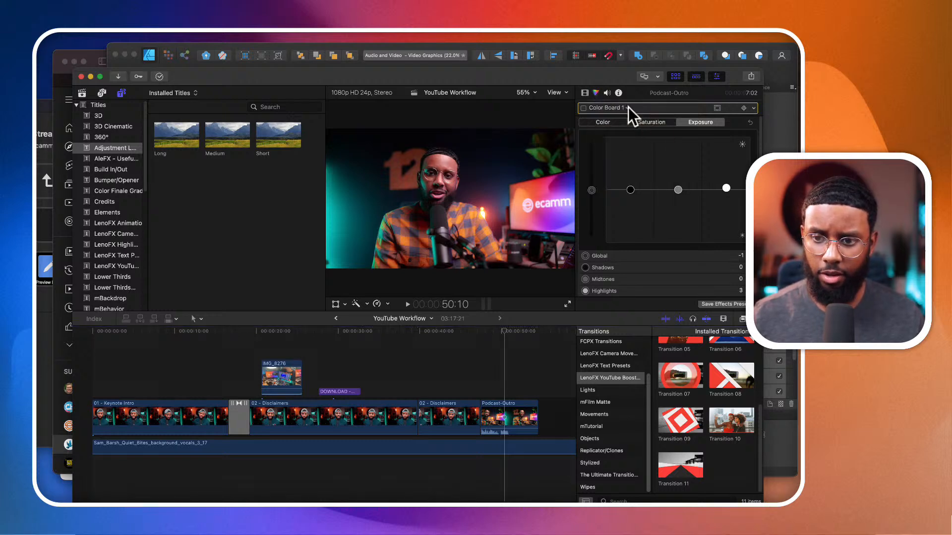
pyautogui.click(524, 414)
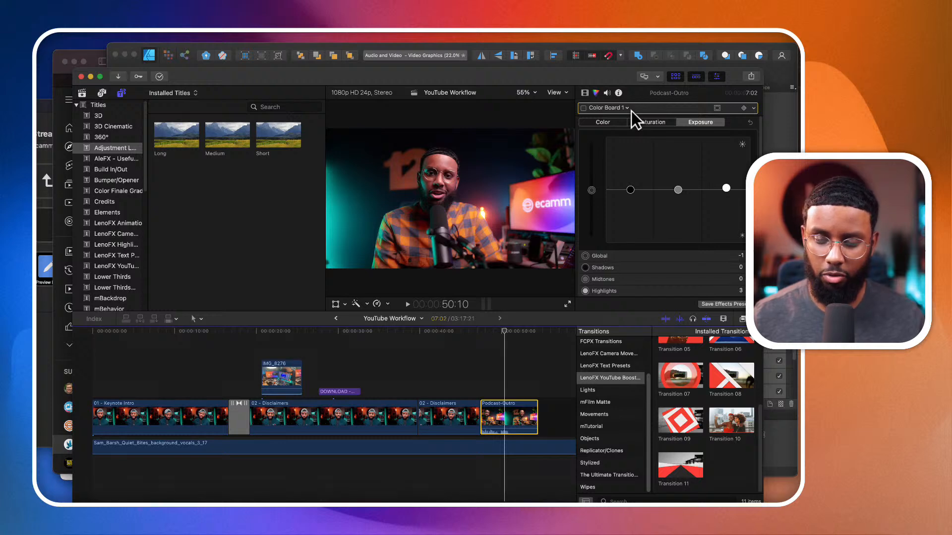
pyautogui.click(523, 403)
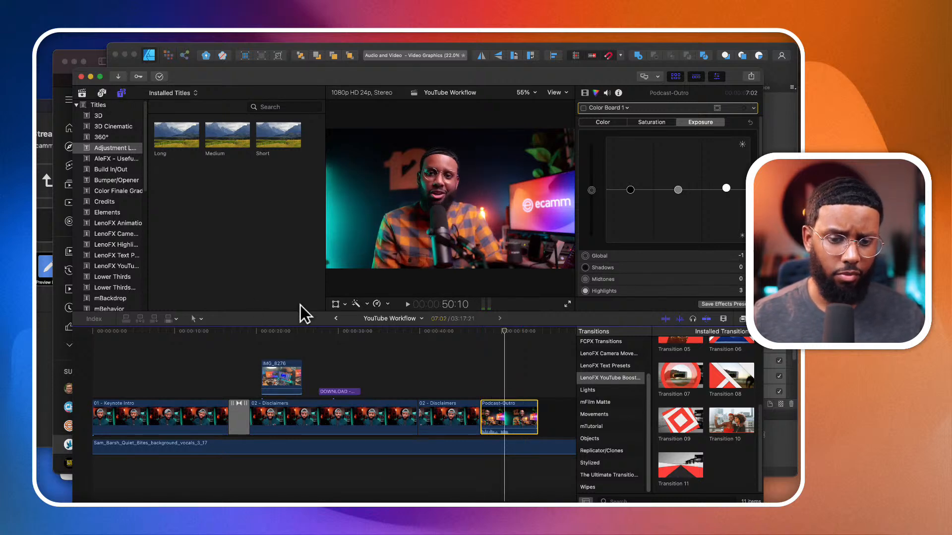
# - Return to the Podcast Promo timeline and examine the options available for its opening Podcast Promo Clip
pyautogui.click(335, 318)
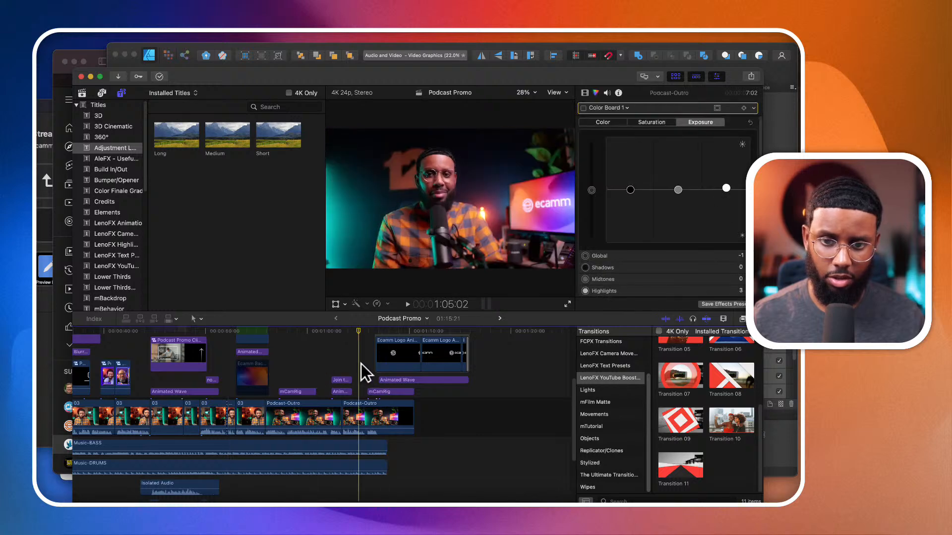
pyautogui.click(363, 416)
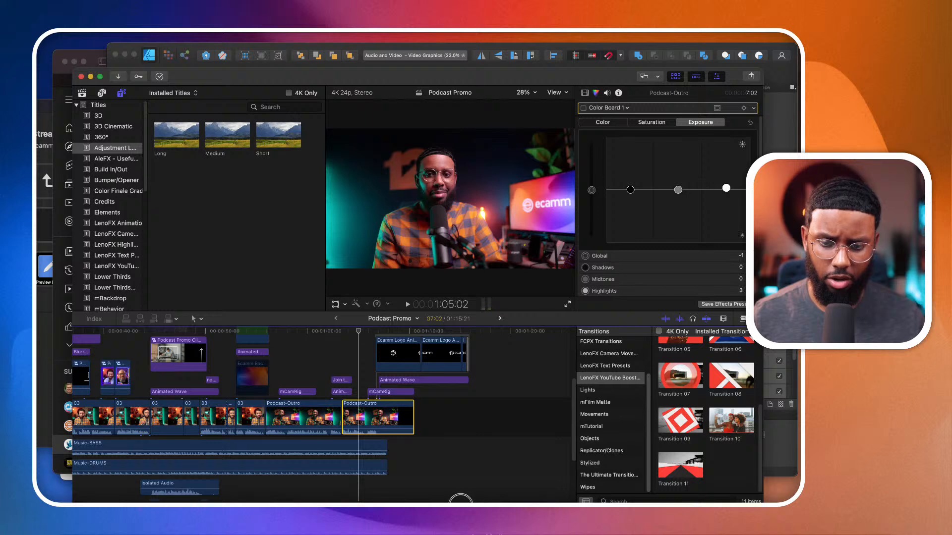
pyautogui.moveTo(462, 501); pyautogui.dragTo(179, 501)
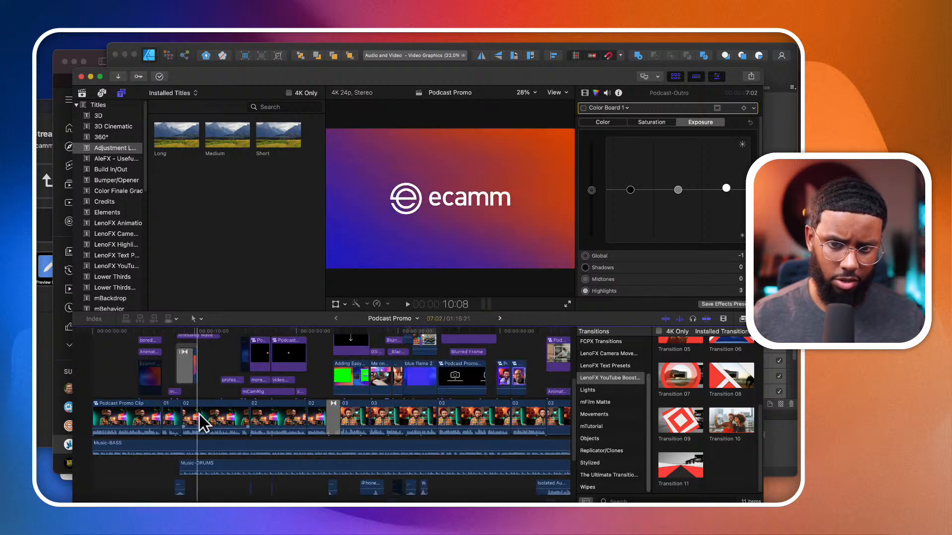
pyautogui.click(104, 405)
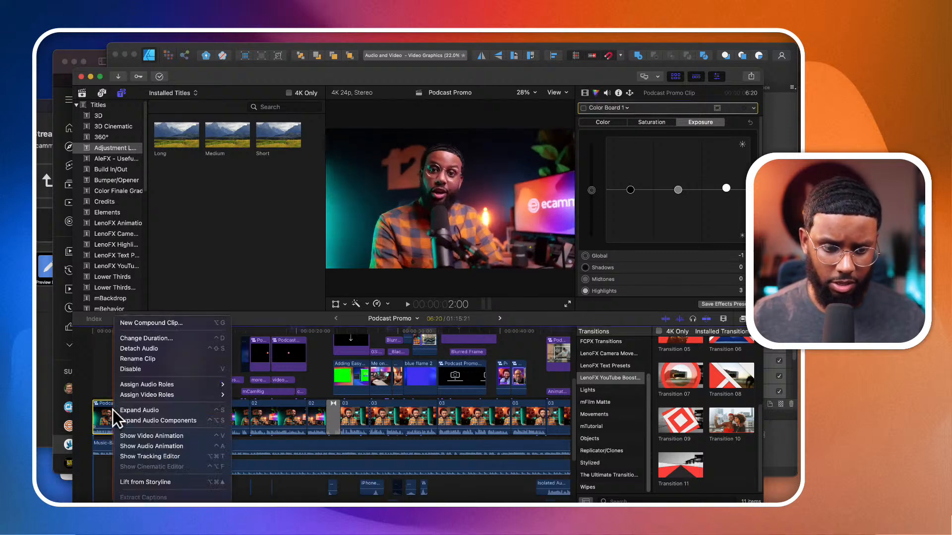
pyautogui.rightClick(112, 409)
pyautogui.click(94, 388)
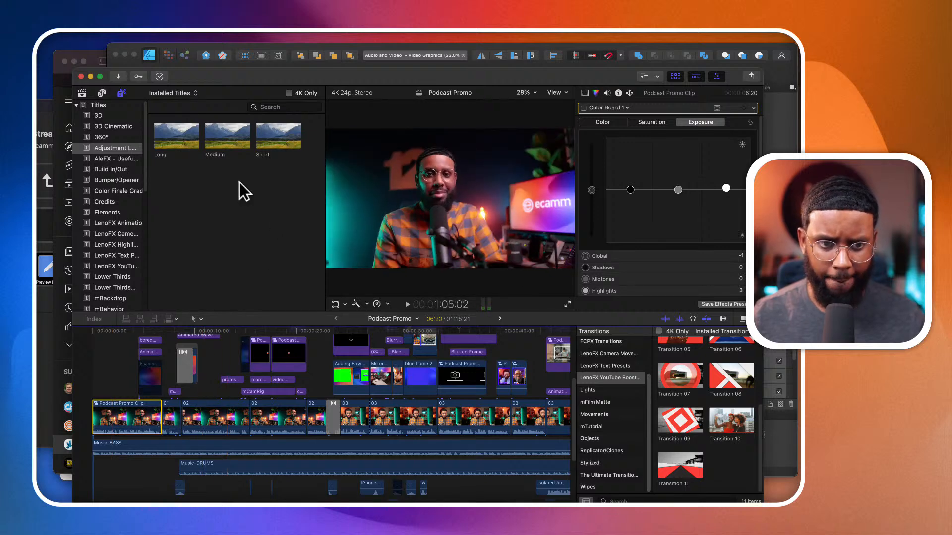
# - Locate the original Podcast Promo Clip in the Podcast Promo library's 8-16-22 event and select it
pyautogui.click(82, 93)
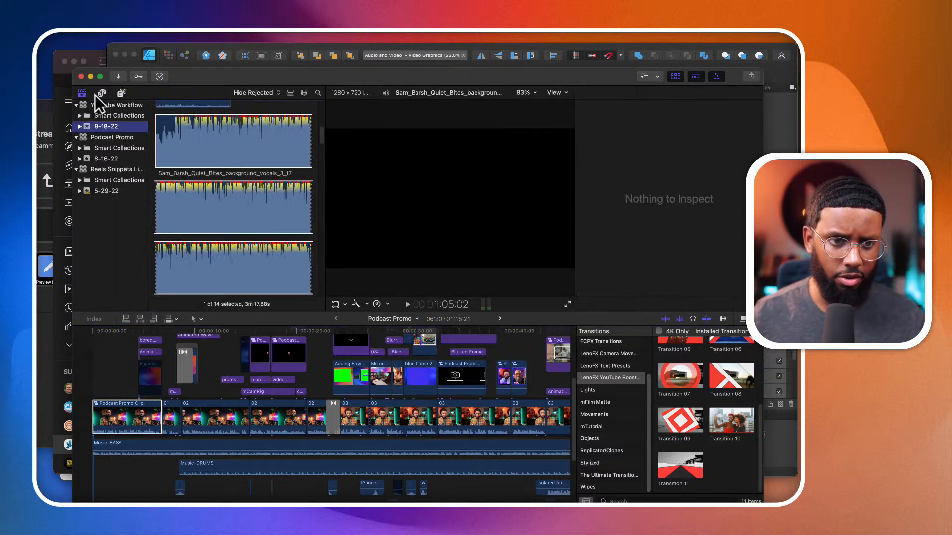
pyautogui.scroll(5, 168, 159)
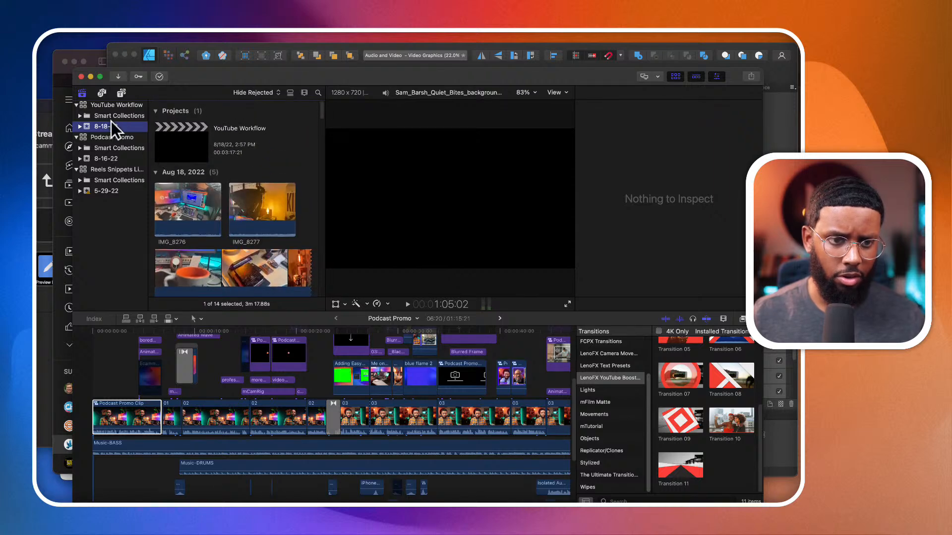
pyautogui.click(110, 157)
pyautogui.scroll(-3, 238, 225)
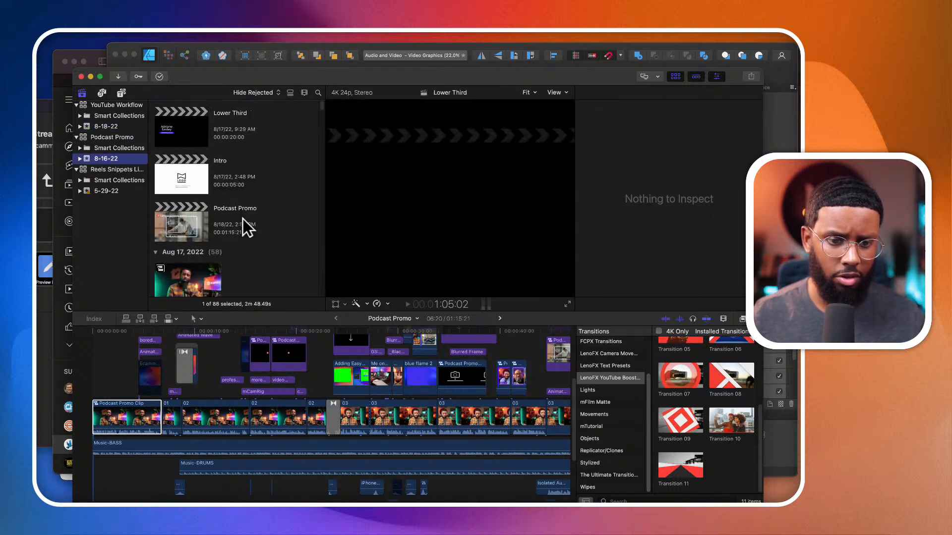
pyautogui.click(180, 218)
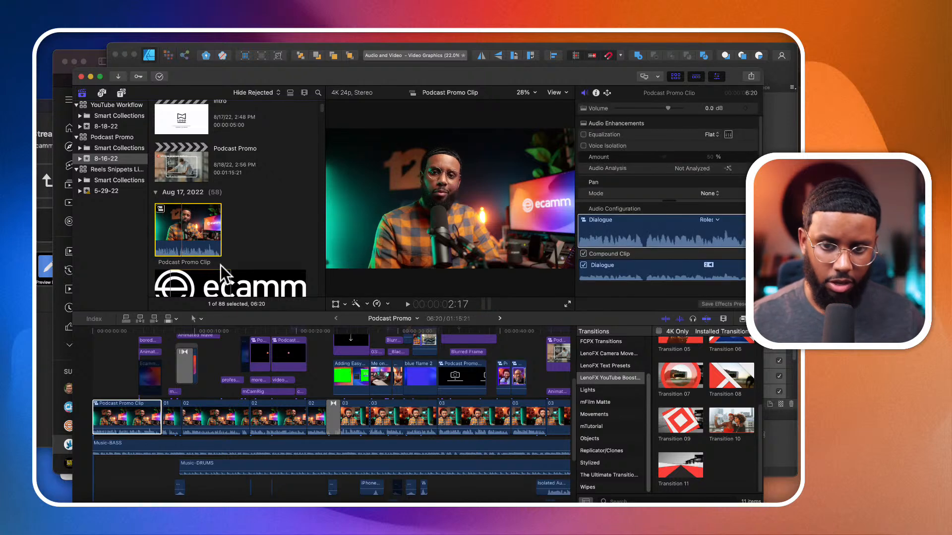
# - Capture the viewer frame of the original clip as an image and create a new Affinity Designer document from it
pyautogui.hotkey('ctrl', 'shift', 'c')
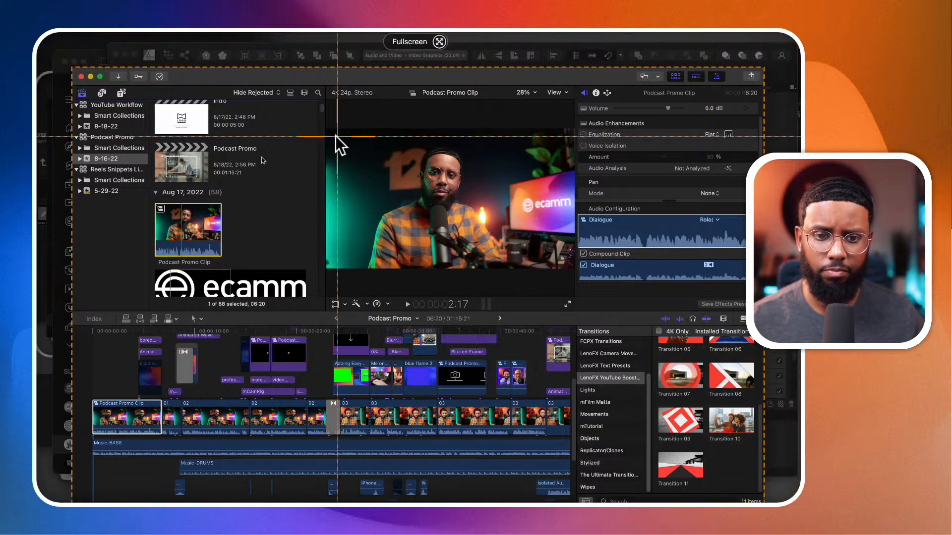
pyautogui.moveTo(326, 129); pyautogui.dragTo(572, 267)
pyautogui.click(346, 293)
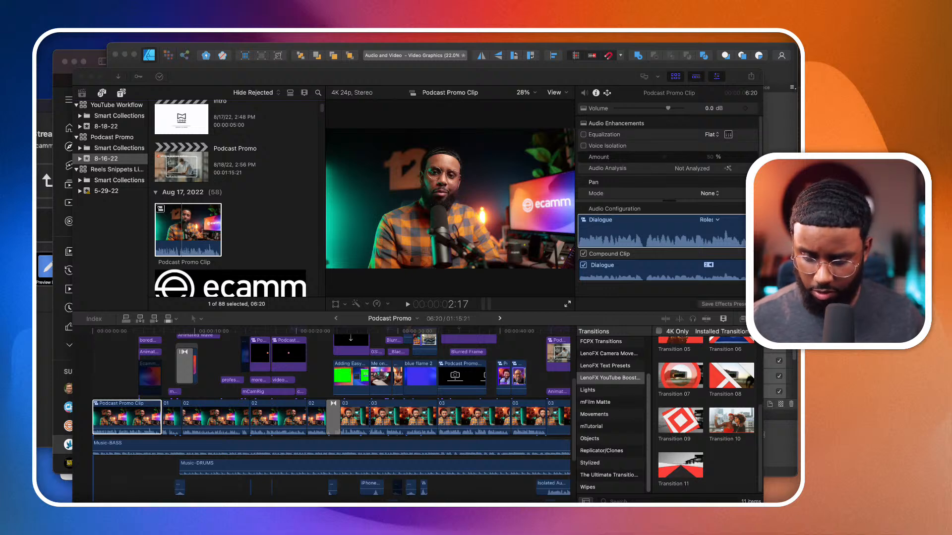
pyautogui.click(160, 58)
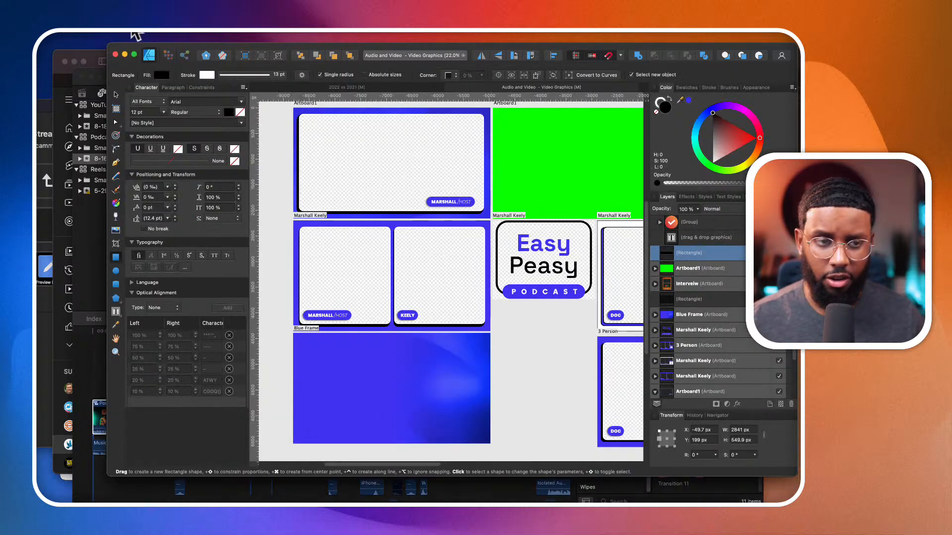
pyautogui.click(65, 35)
pyautogui.click(73, 45)
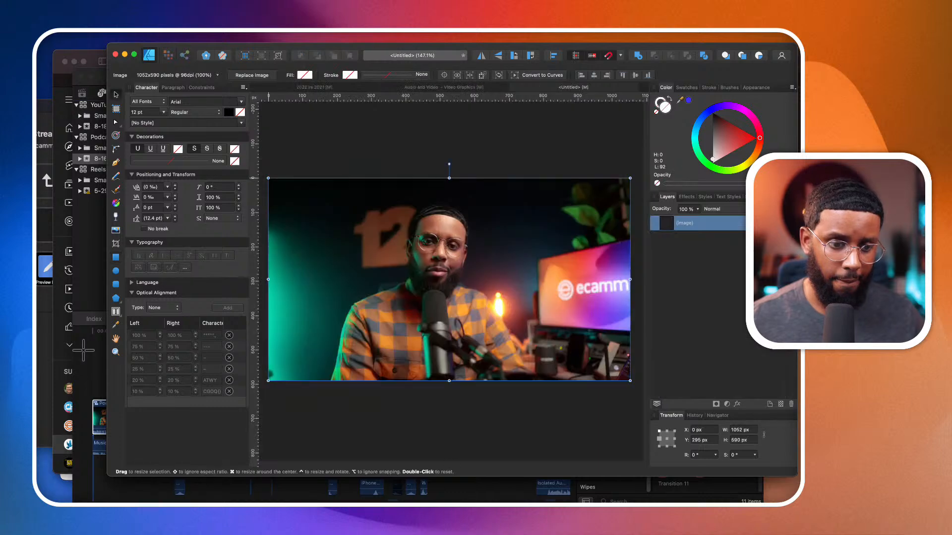
# - Capture the graded frame at 1:20 of the Podcast Promo timeline and paste it over the original frame in Affinity Designer
pyautogui.click(103, 359)
pyautogui.click(111, 362)
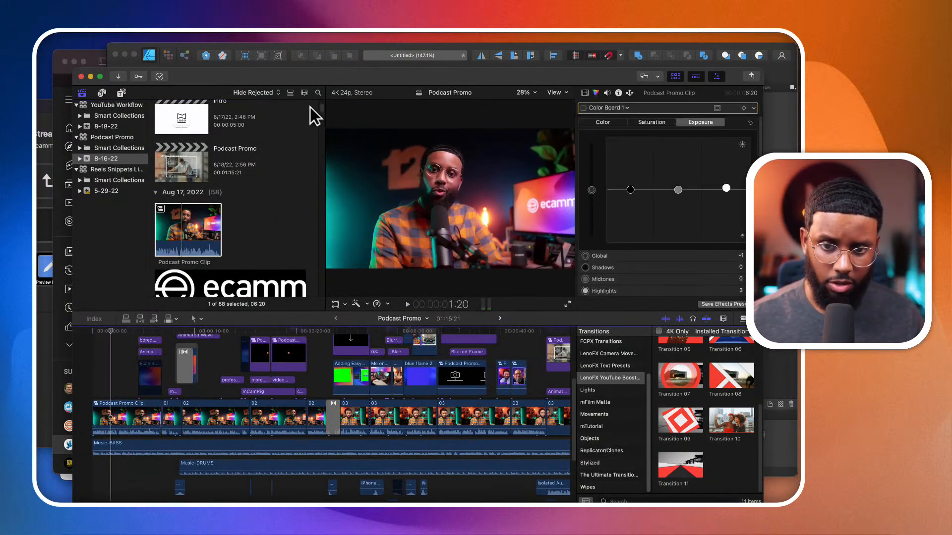
pyautogui.hotkey('ctrl', 'shift', 'c')
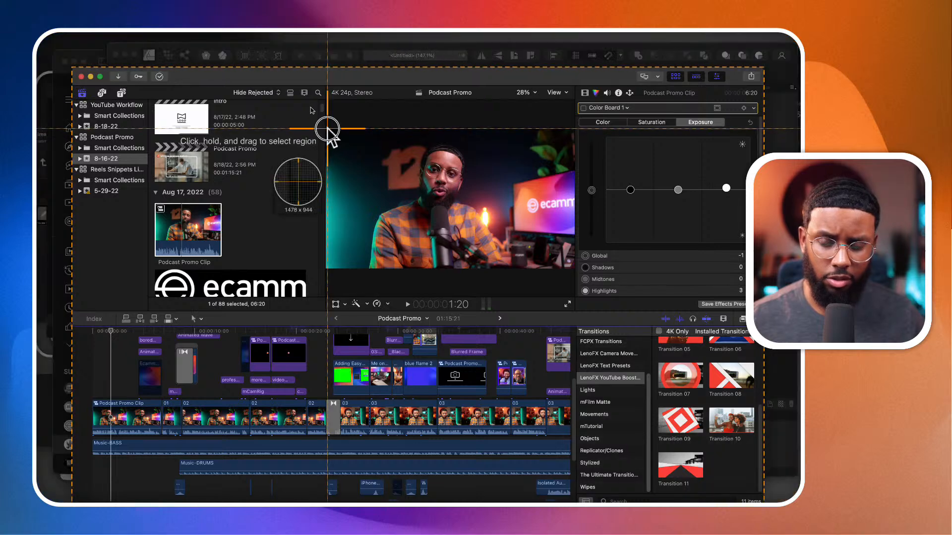
pyautogui.moveTo(327, 129); pyautogui.dragTo(570, 268)
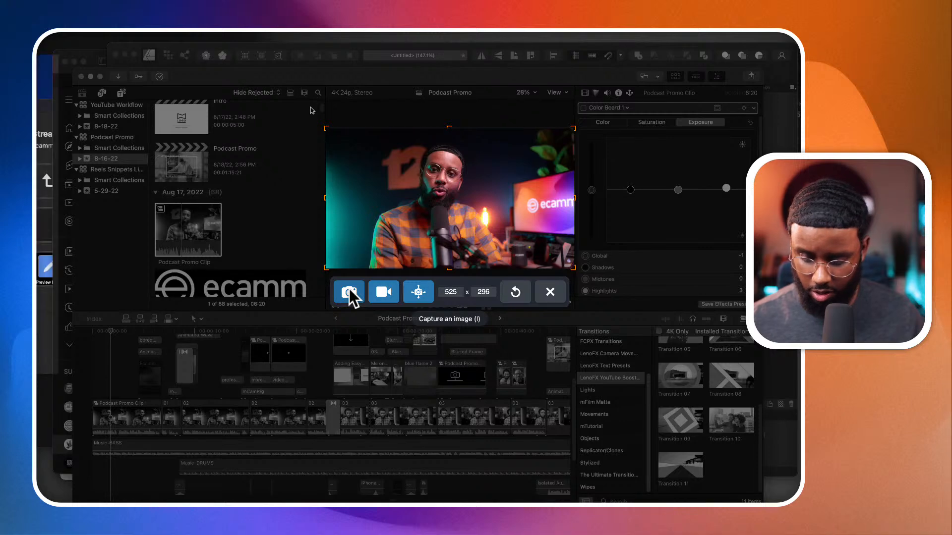
pyautogui.click(349, 292)
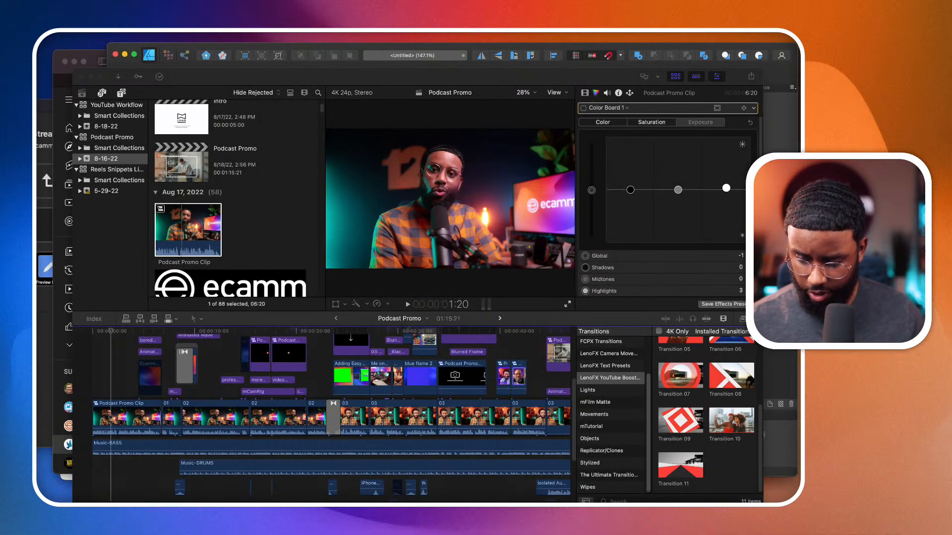
pyautogui.press('super+Tab')
pyautogui.press('super+v')
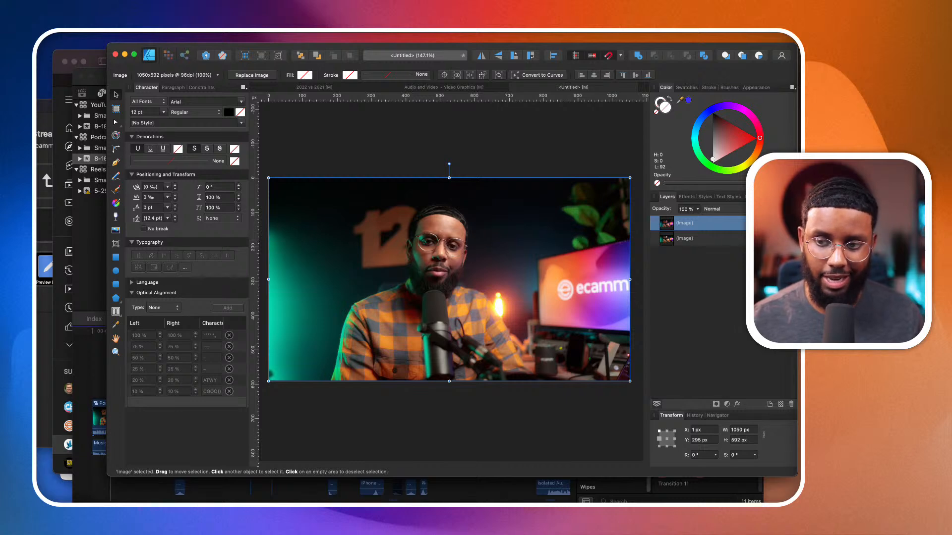
# - Compare the graded and original frames by toggling the top image layer's visibility and lowering its opacity to 0%
pyautogui.click(790, 223)
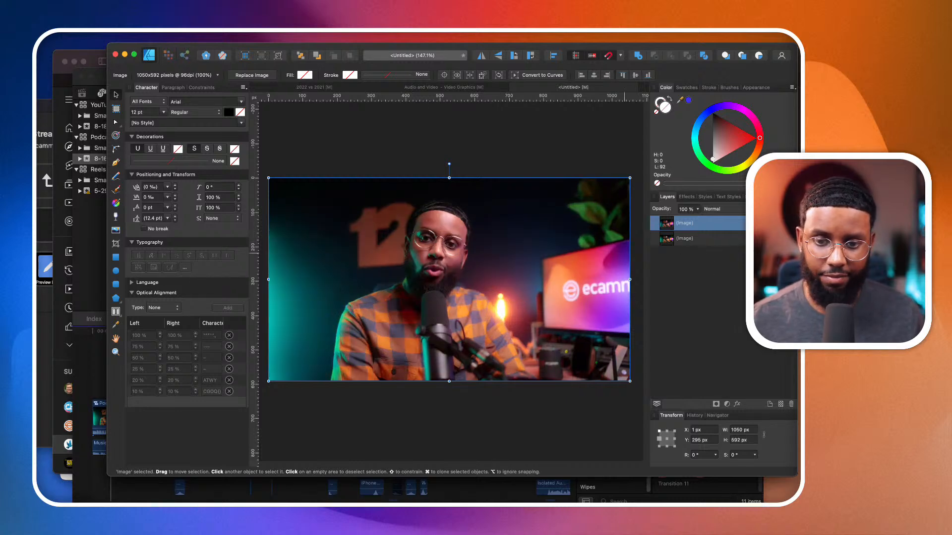
pyautogui.click(790, 223)
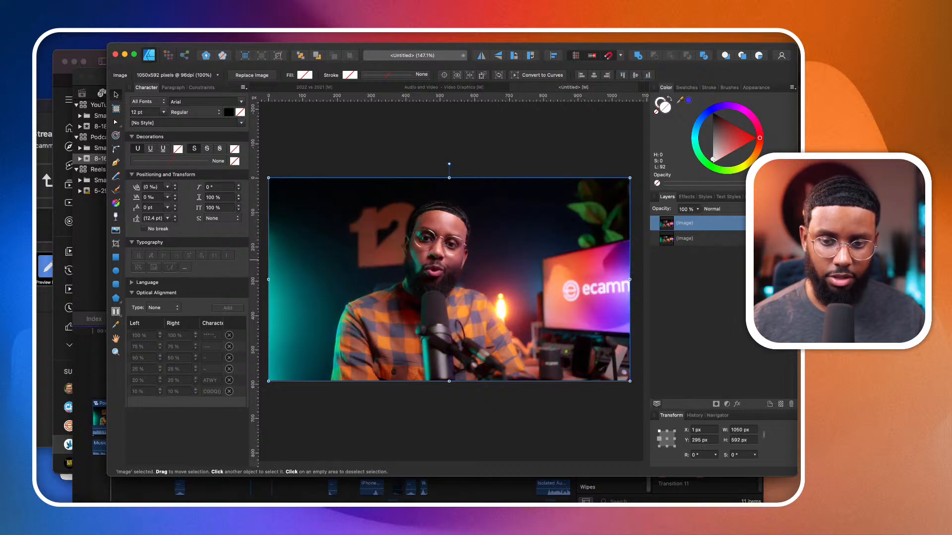
pyautogui.click(699, 209)
pyautogui.moveTo(700, 220); pyautogui.dragTo(521, 265)
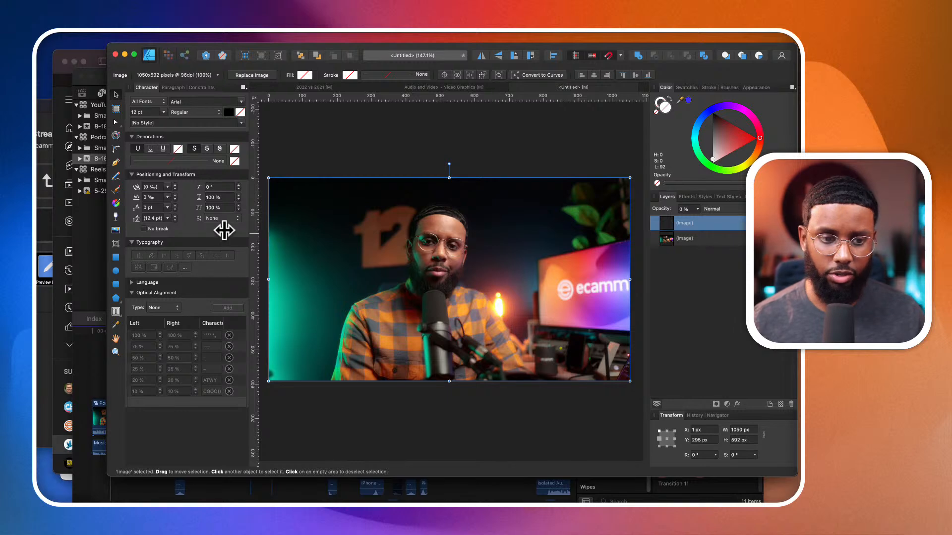
# - Switch to Safari and open elements.envato.com
pyautogui.click(88, 243)
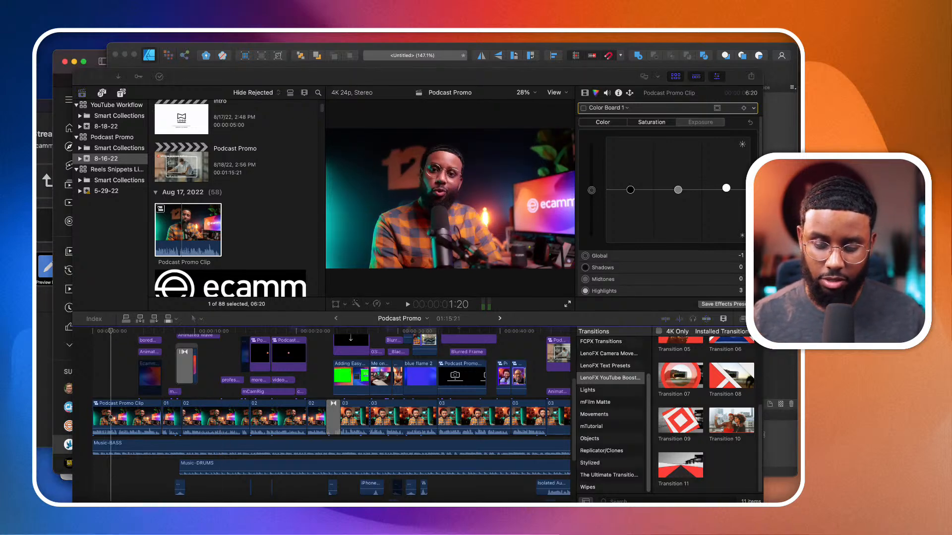
pyautogui.press('super+Tab')
pyautogui.click(444, 59)
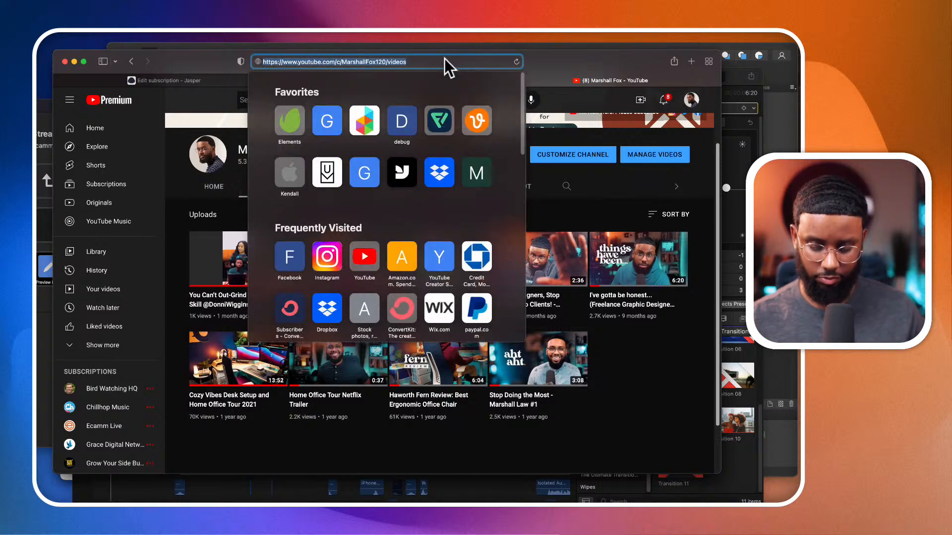
pyautogui.write('ELEments.envato.com/')
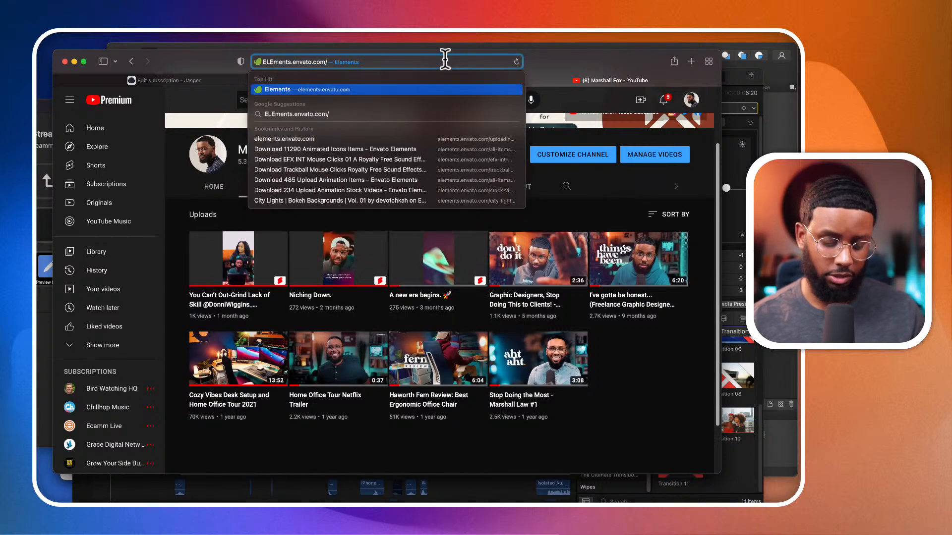
pyautogui.press('Return')
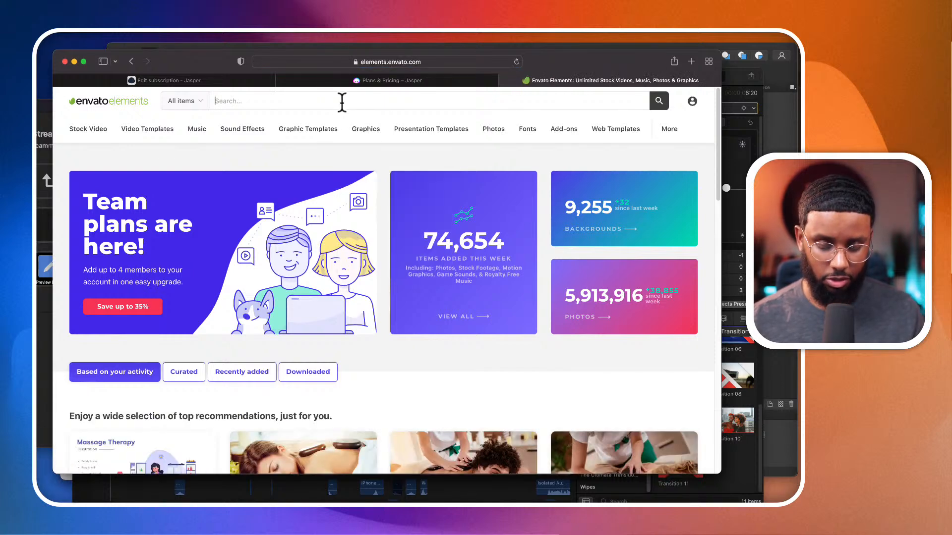
# - Search Envato Elements for "whoosh" and show all matching sound effects
pyautogui.write('whoosh')
pyautogui.press('Return')
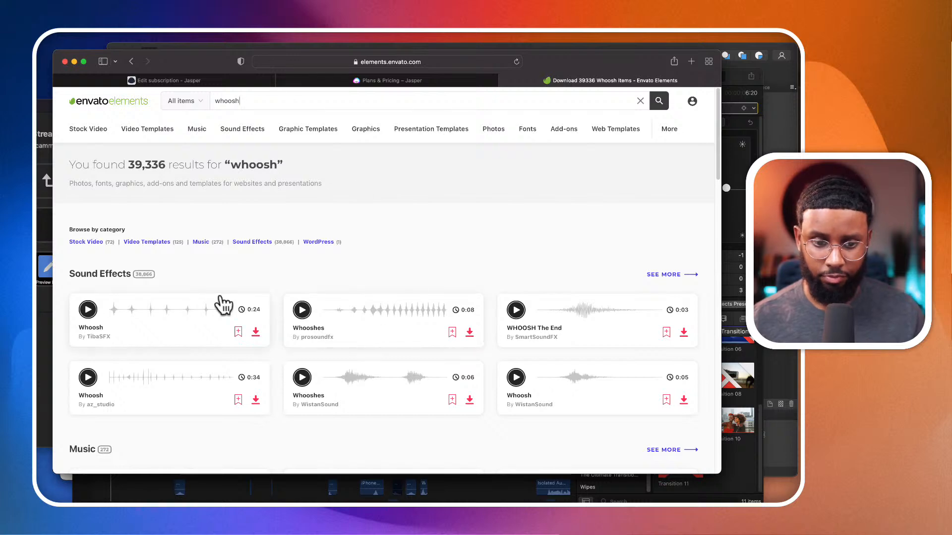
pyautogui.click(665, 274)
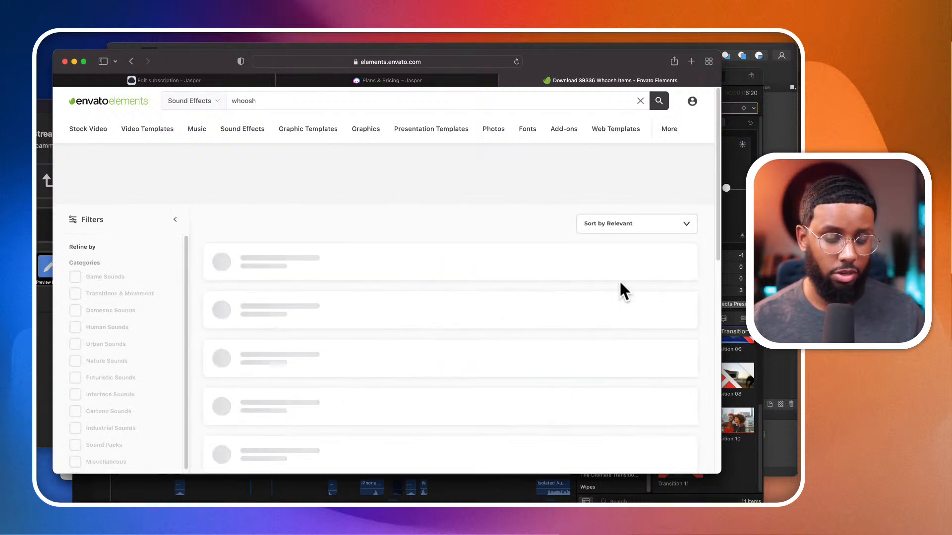
# - Browse the whoosh sound effects and preview the 0:34 Whoosh and the 0:08 Whooshes tracks
pyautogui.scroll(-2, 251, 355)
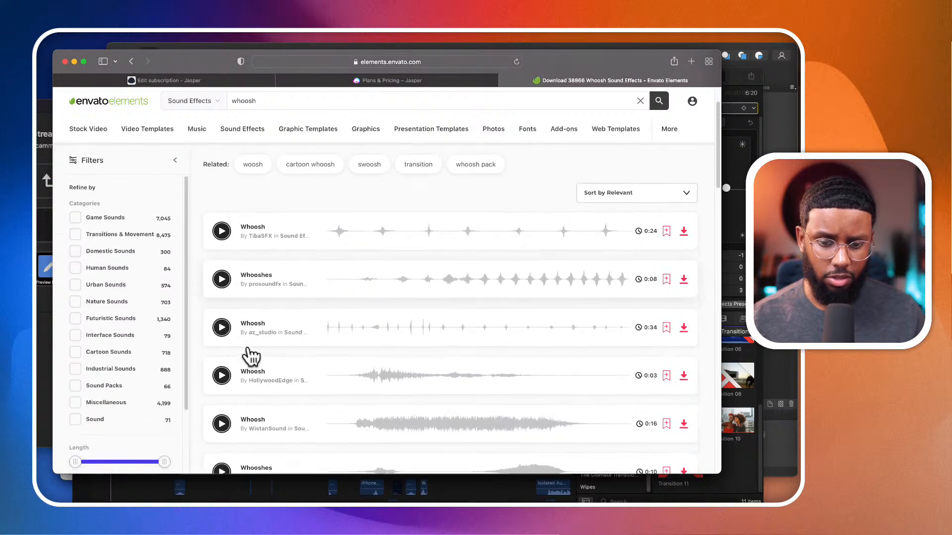
pyautogui.scroll(-10, 251, 355)
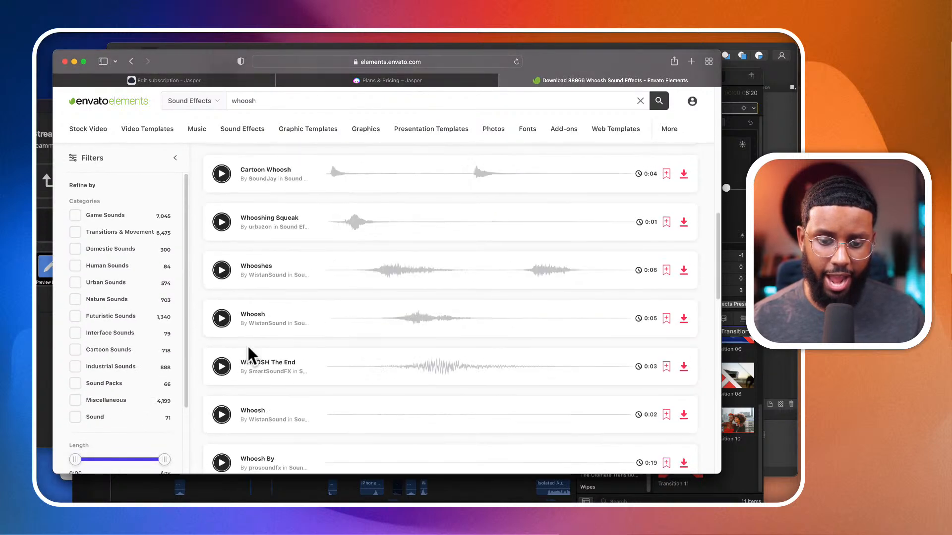
pyautogui.scroll(-5, 247, 344)
pyautogui.click(222, 258)
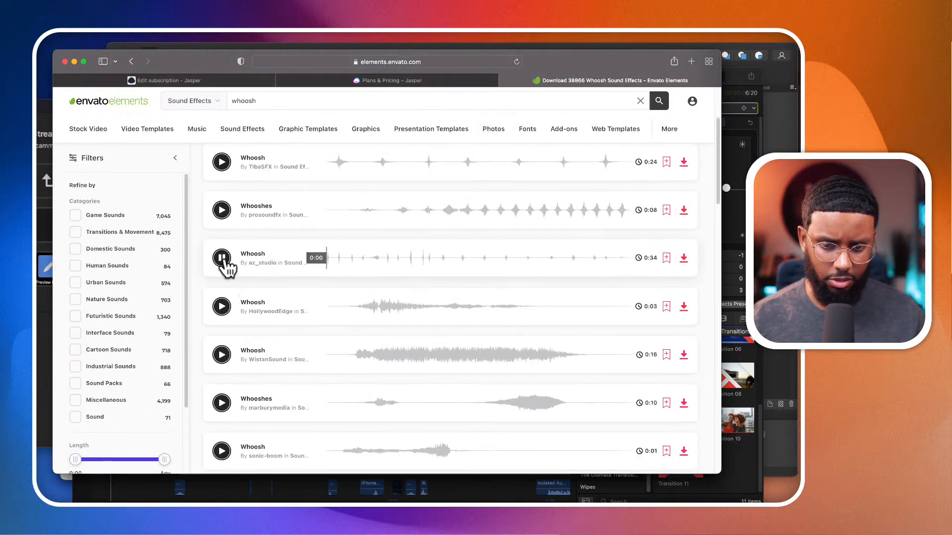
pyautogui.scroll(1, 225, 259)
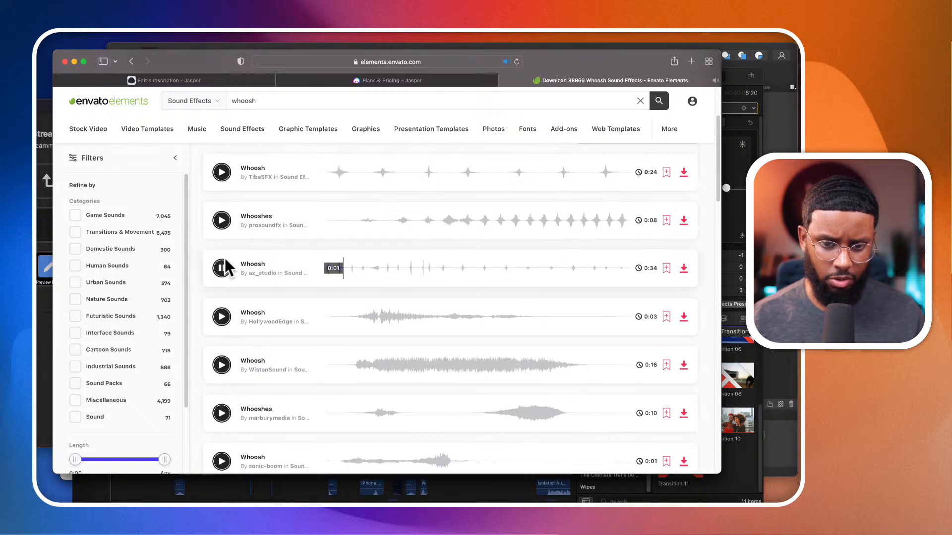
pyautogui.click(225, 273)
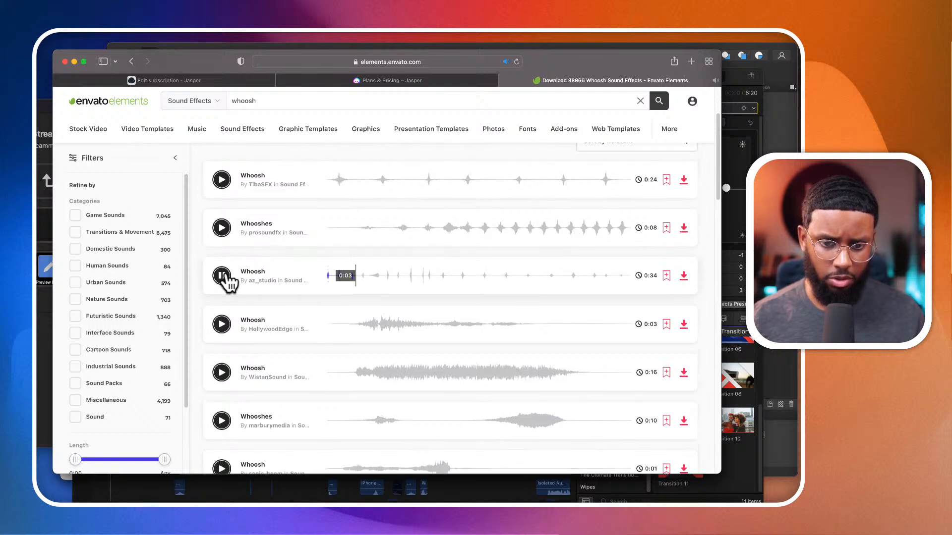
pyautogui.click(222, 229)
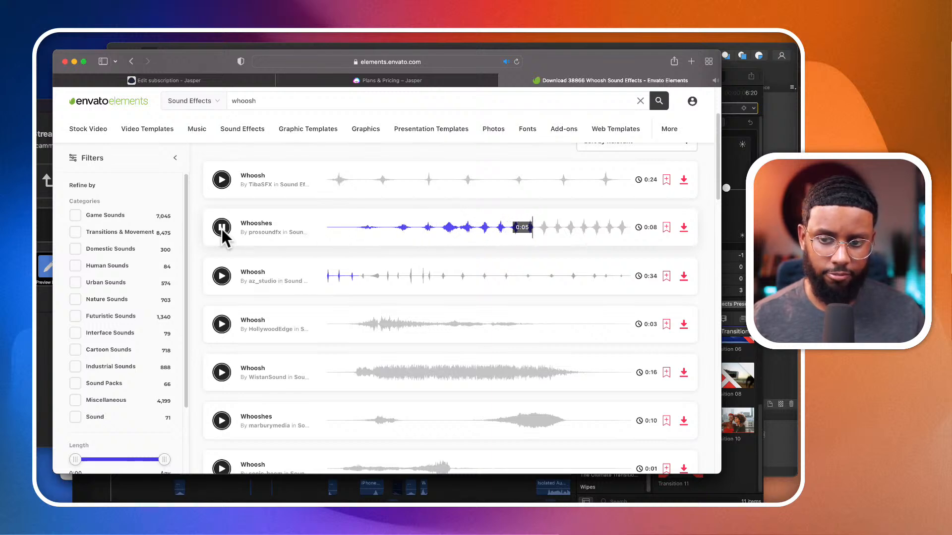
pyautogui.click(222, 227)
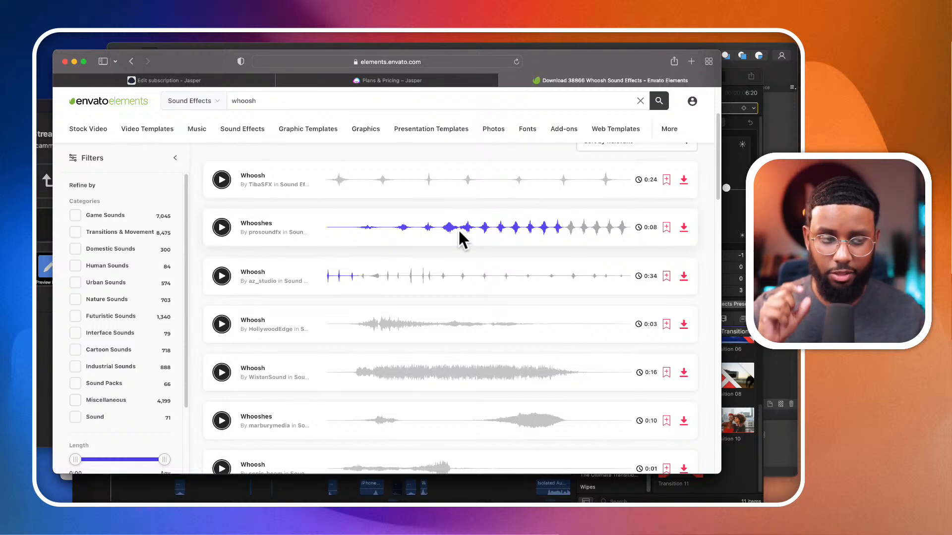
# - Search the Envato Elements sound effects for "plop"
pyautogui.click(312, 101)
pyautogui.write('pl')
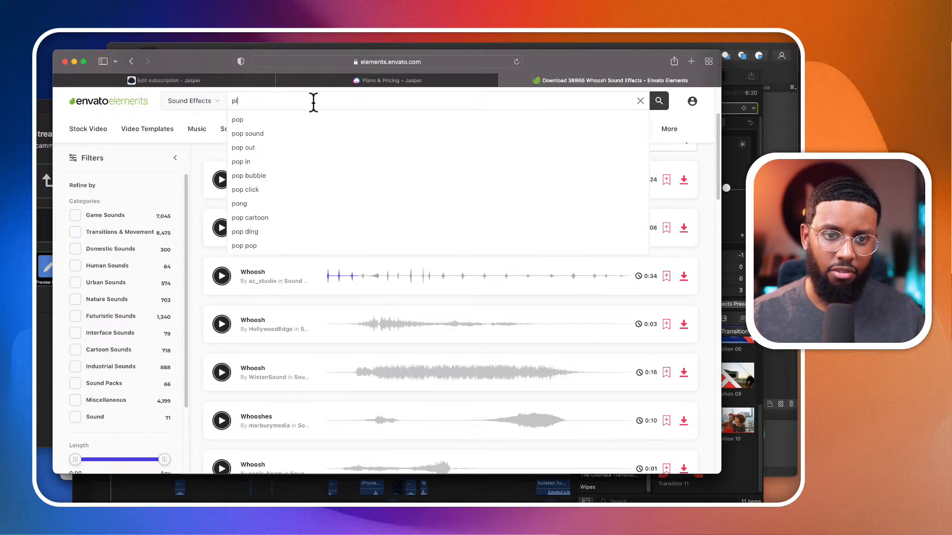
pyautogui.write('op')
pyautogui.press('Return')
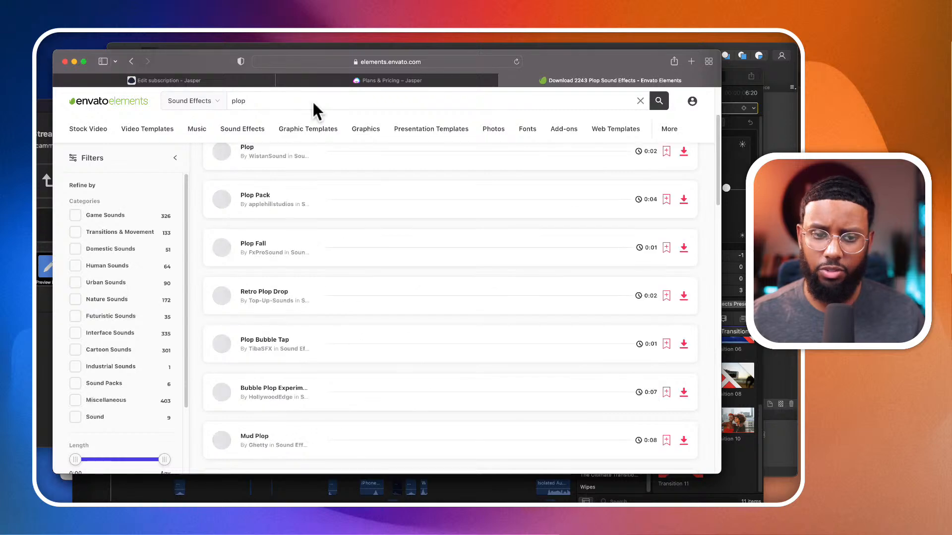
pyautogui.scroll(3, 280, 257)
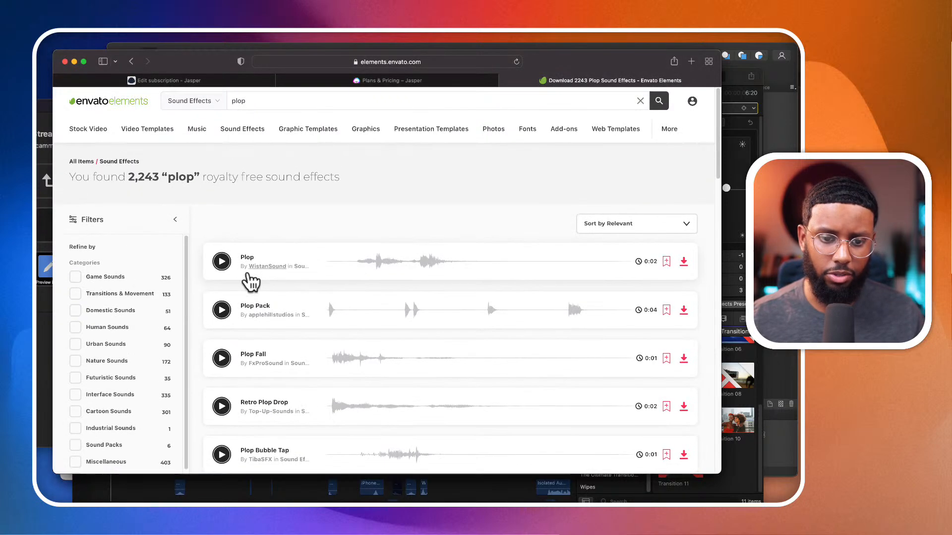
# - Preview the Plop, Plop Pack and Plop Fall tracks and browse further down the plop sound effects
pyautogui.click(221, 261)
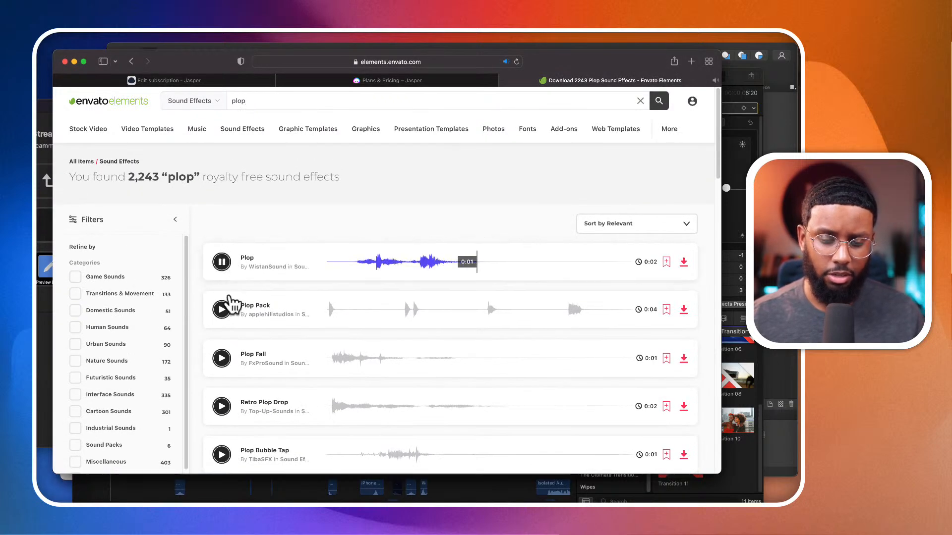
pyautogui.click(221, 310)
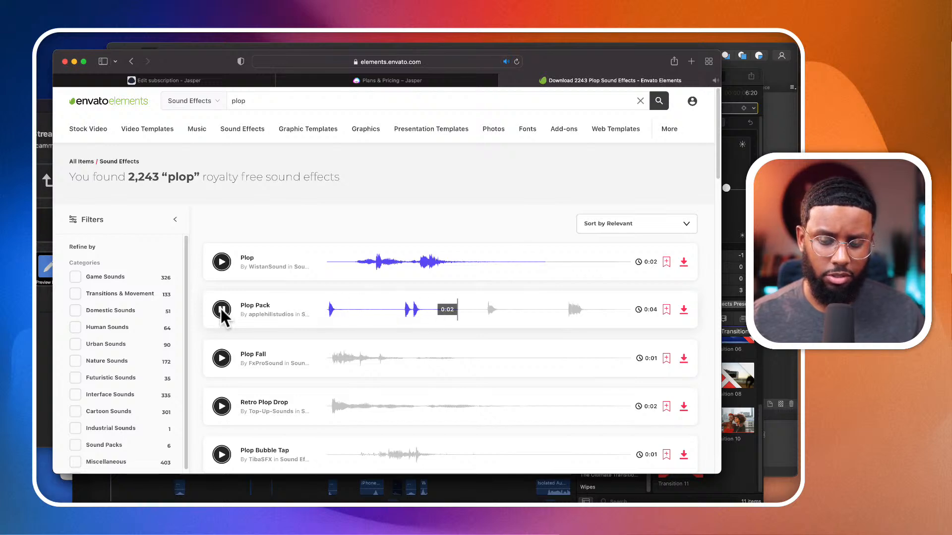
pyautogui.click(221, 358)
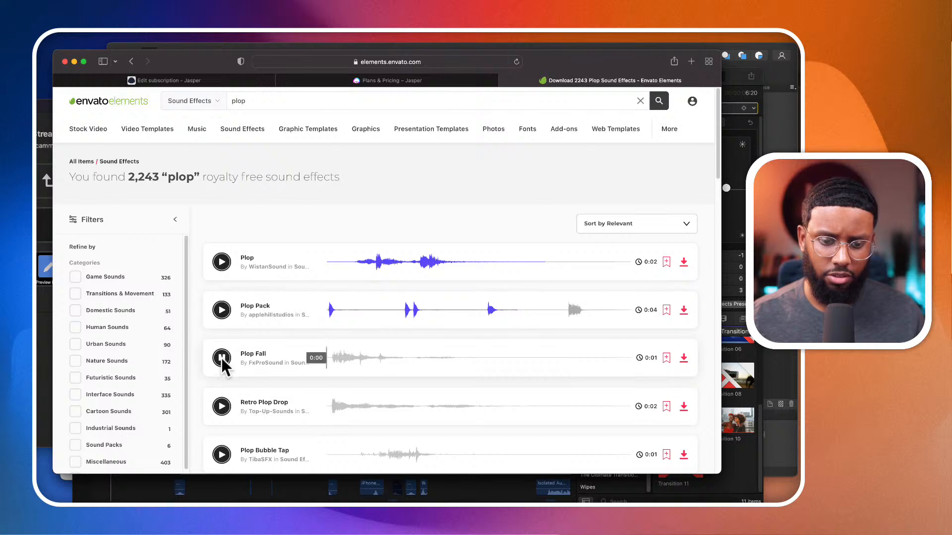
pyautogui.scroll(-2, 224, 407)
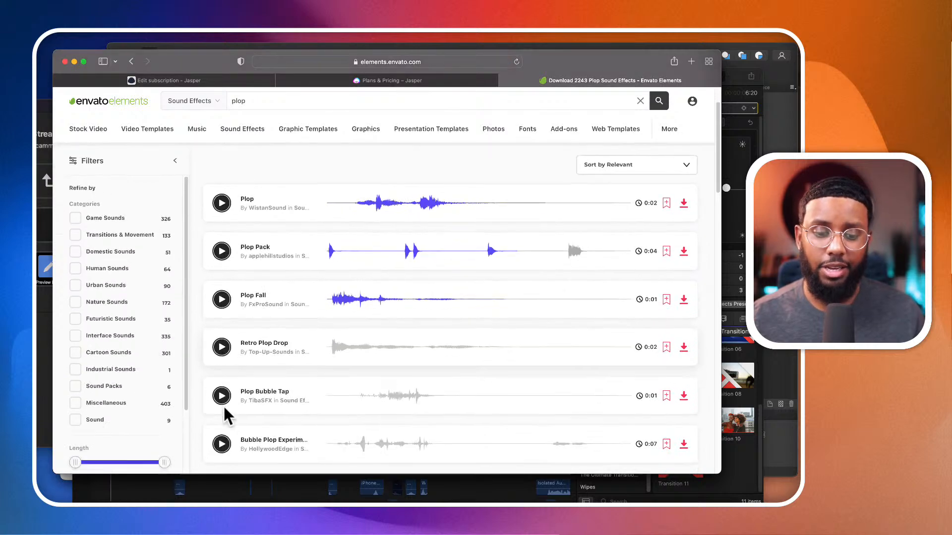
pyautogui.scroll(-6, 223, 405)
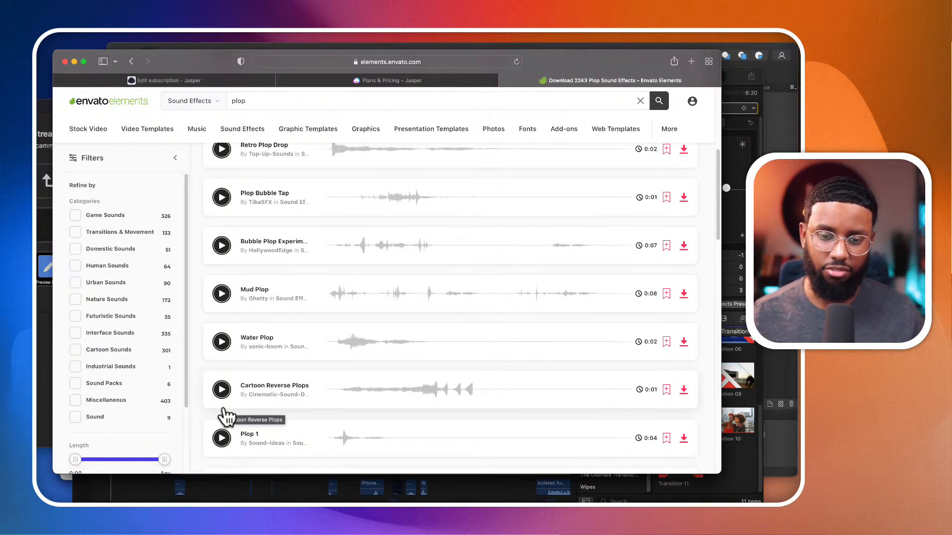
# - Search YouTube for "iphone message sound" and open the video "Iphone Notification Sound Effect [1 Hour Version]"
pyautogui.click(459, 64)
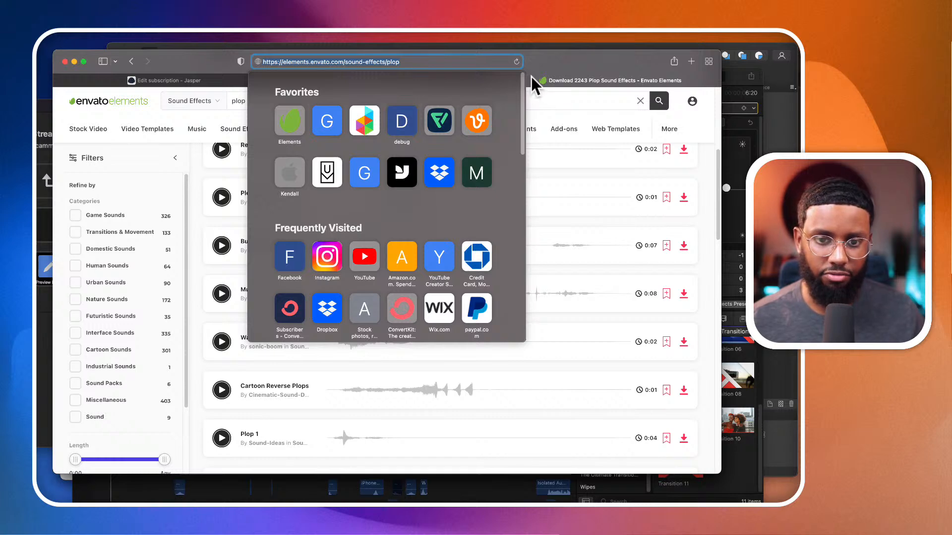
pyautogui.press('Escape')
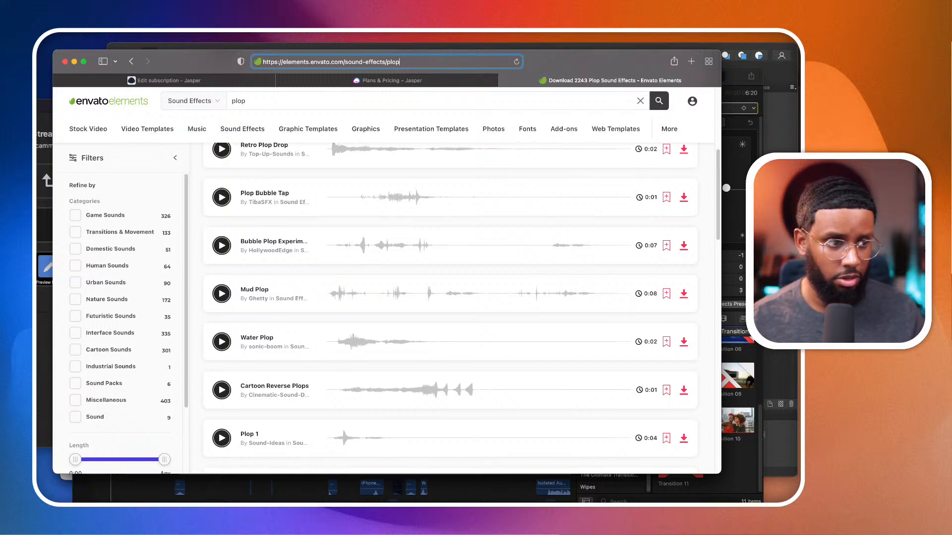
pyautogui.press('super+Tab')
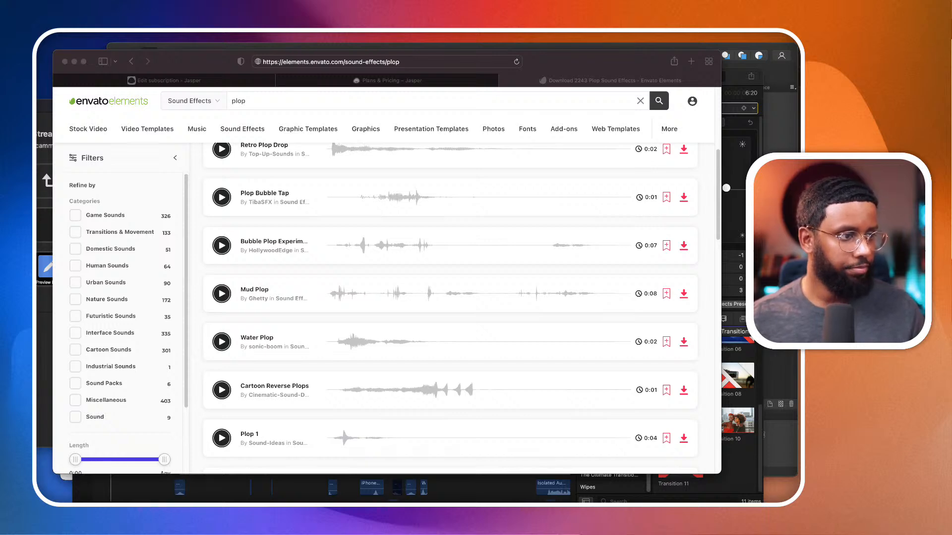
pyautogui.moveTo(254, 202); pyautogui.dragTo(315, 195)
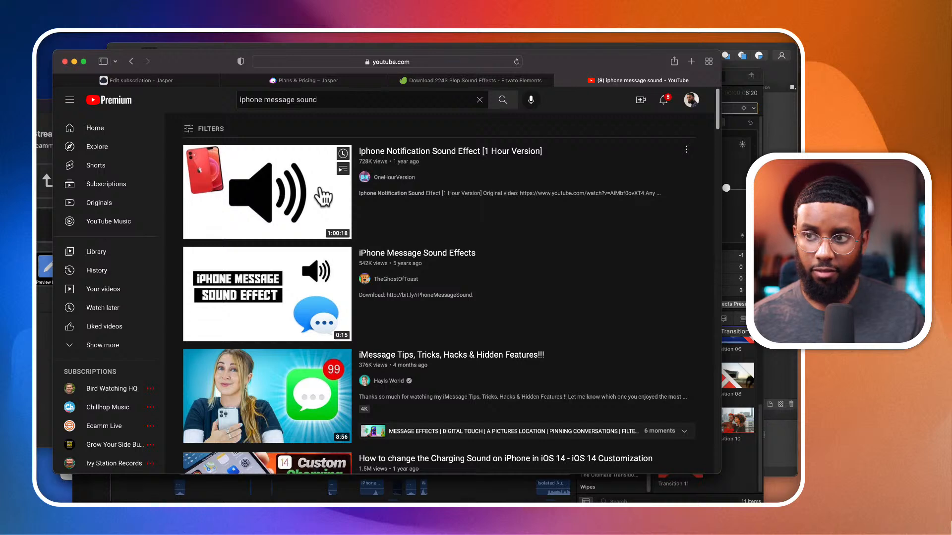
pyautogui.click(323, 196)
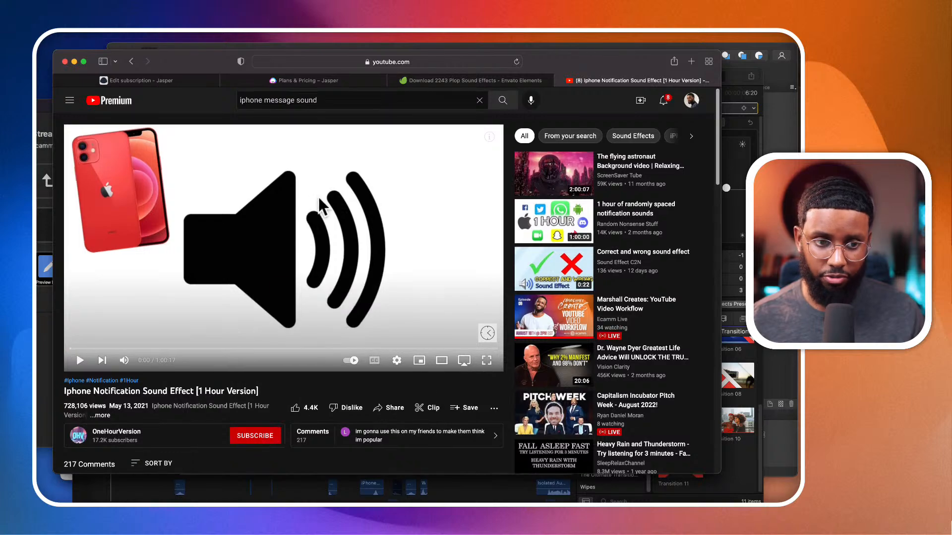
# - Copy the share link of the one-hour notification sound video and switch to Downie
pyautogui.scroll(-3, 282, 297)
pyautogui.scroll(3, 312, 297)
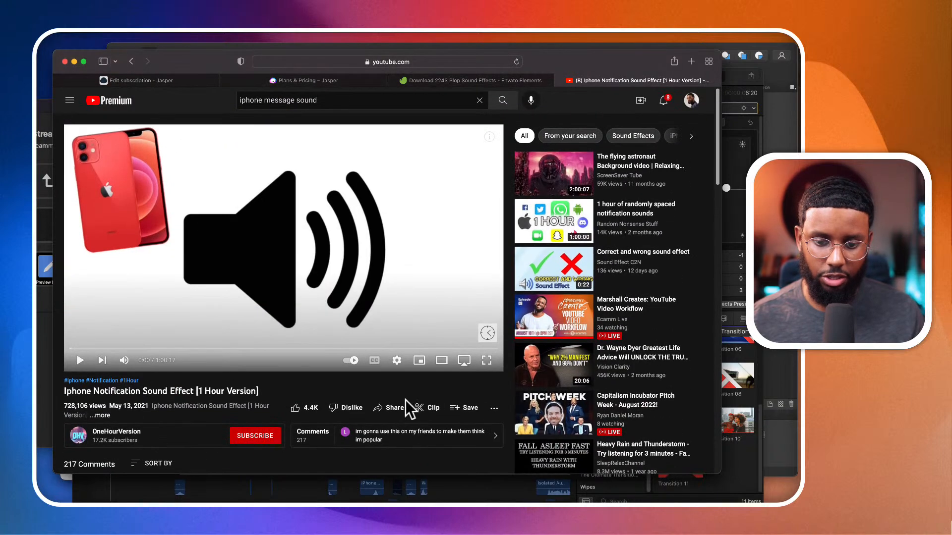
pyautogui.click(389, 408)
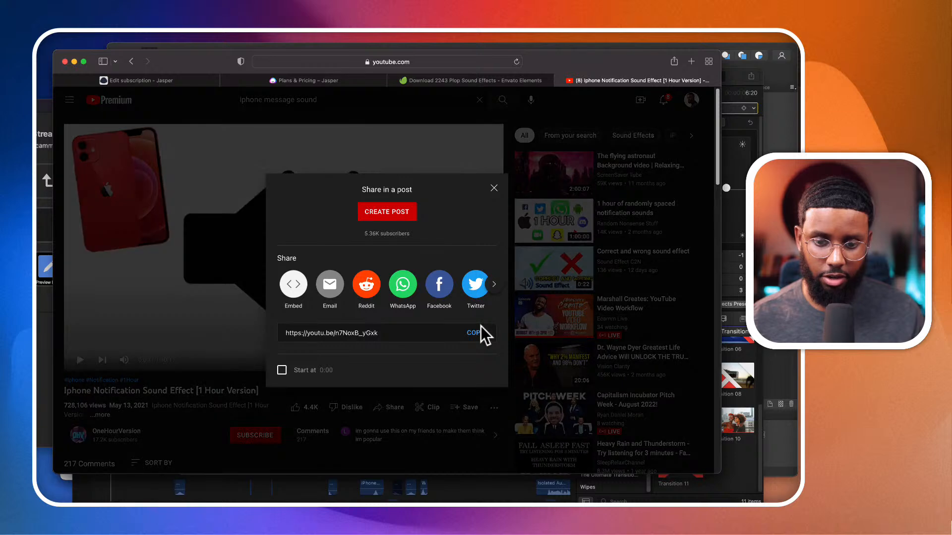
pyautogui.click(480, 328)
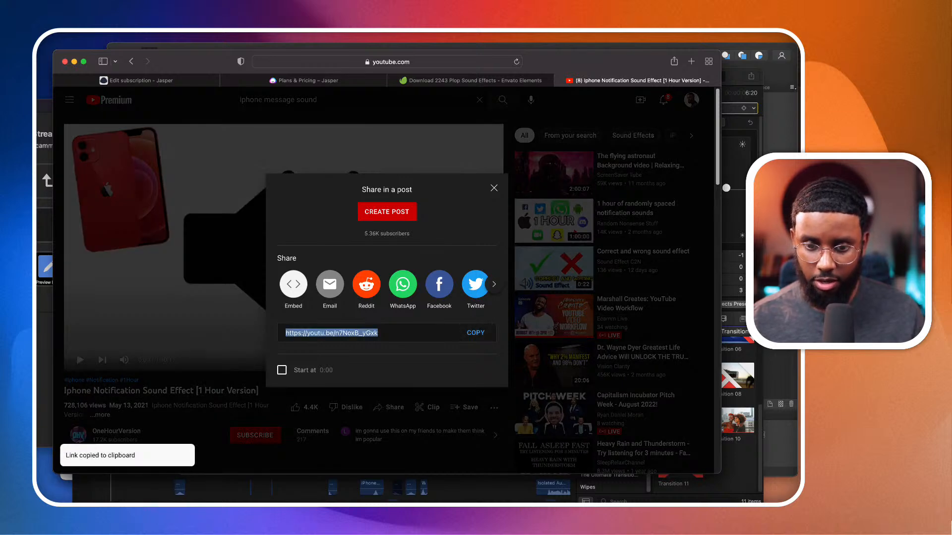
pyautogui.press('super+Tab')
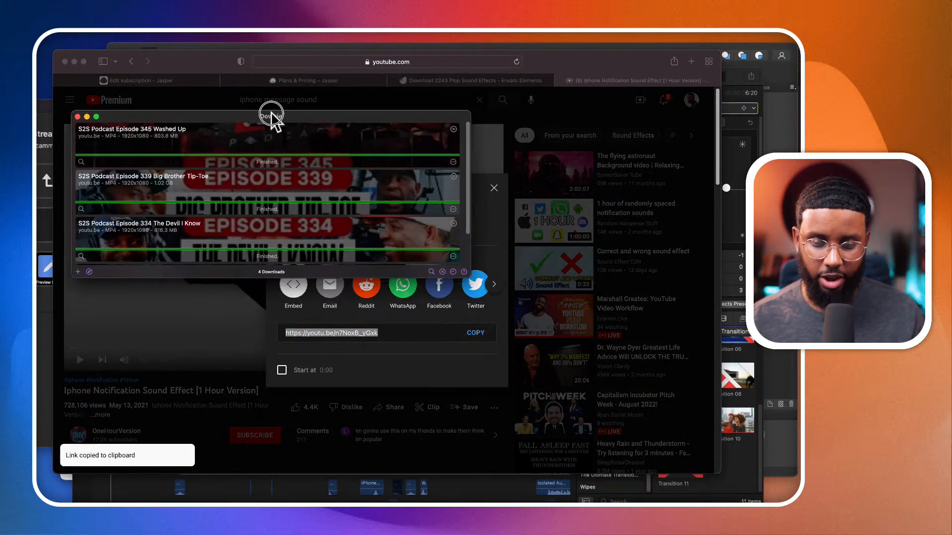
pyautogui.moveTo(271, 114); pyautogui.dragTo(361, 124)
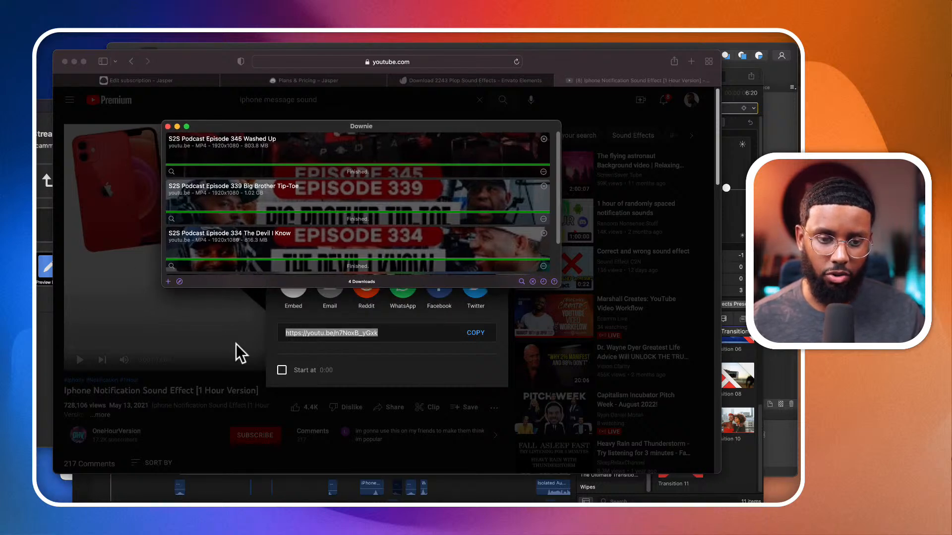
# - Return to the YouTube results in Safari, open the "iPhone Message Sound Effects" video and copy its share link
pyautogui.press('super+Tab')
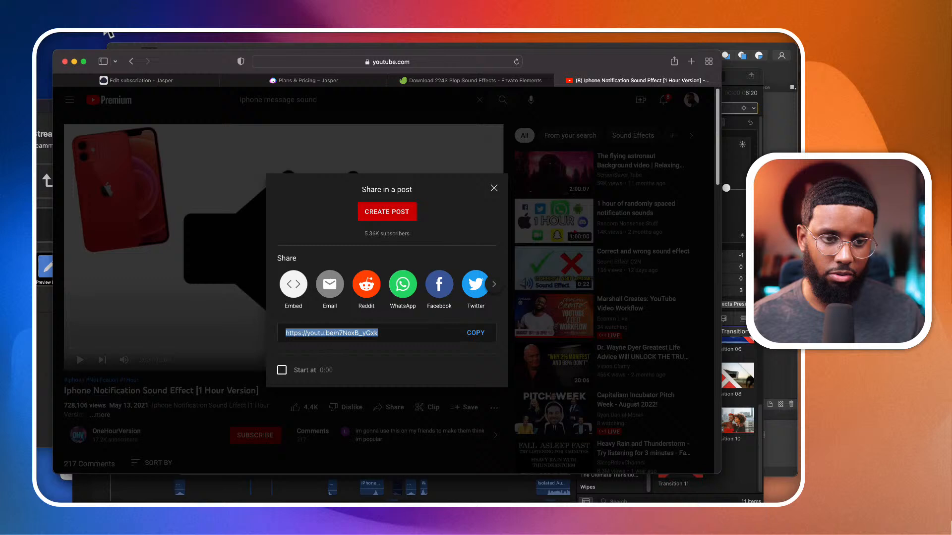
pyautogui.click(131, 60)
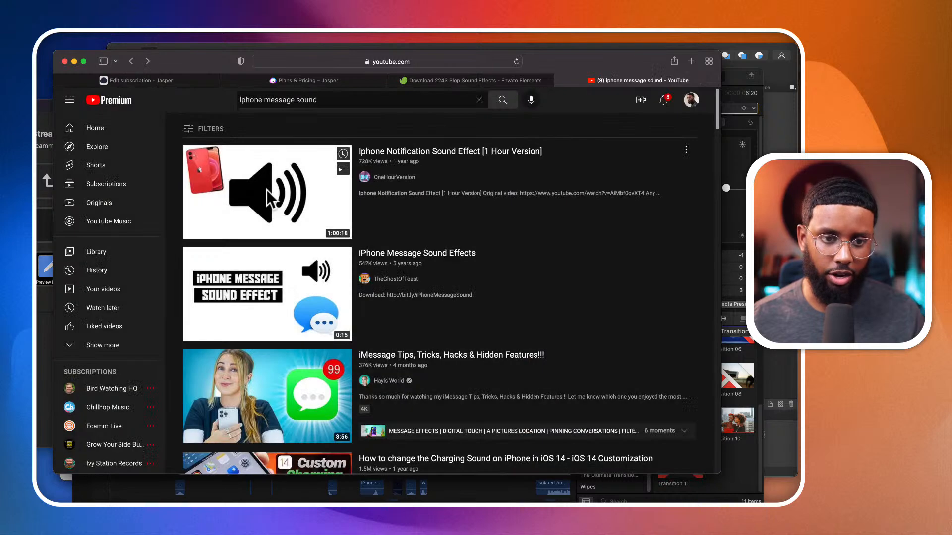
pyautogui.click(333, 304)
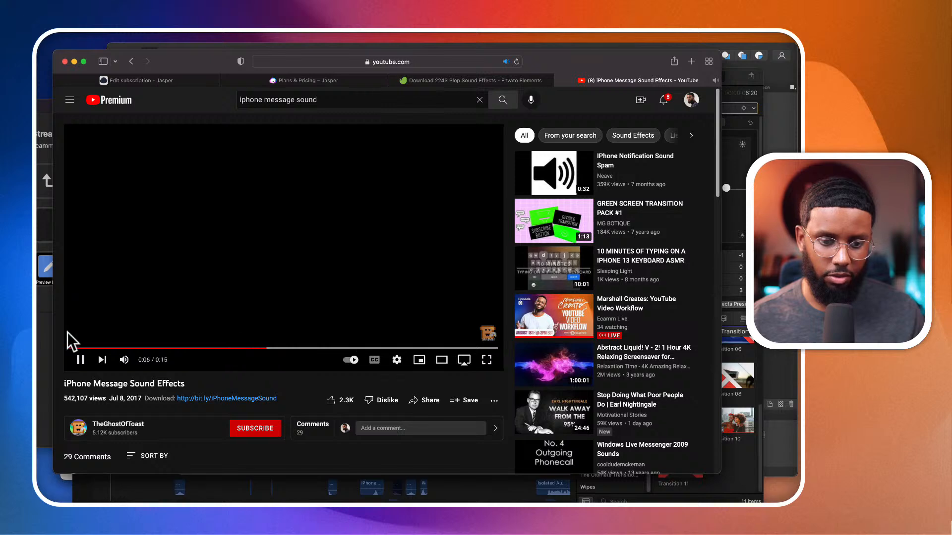
pyautogui.click(80, 360)
pyautogui.click(425, 400)
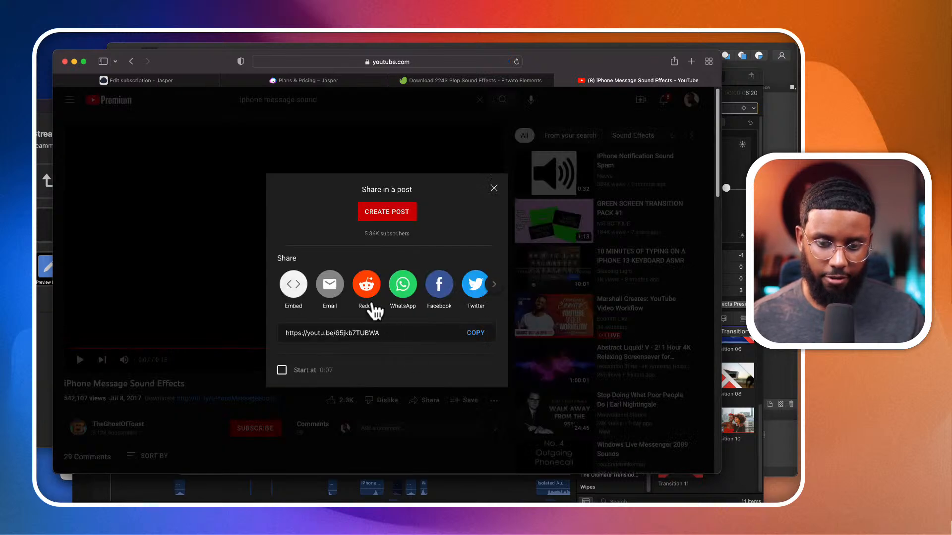
pyautogui.click(475, 333)
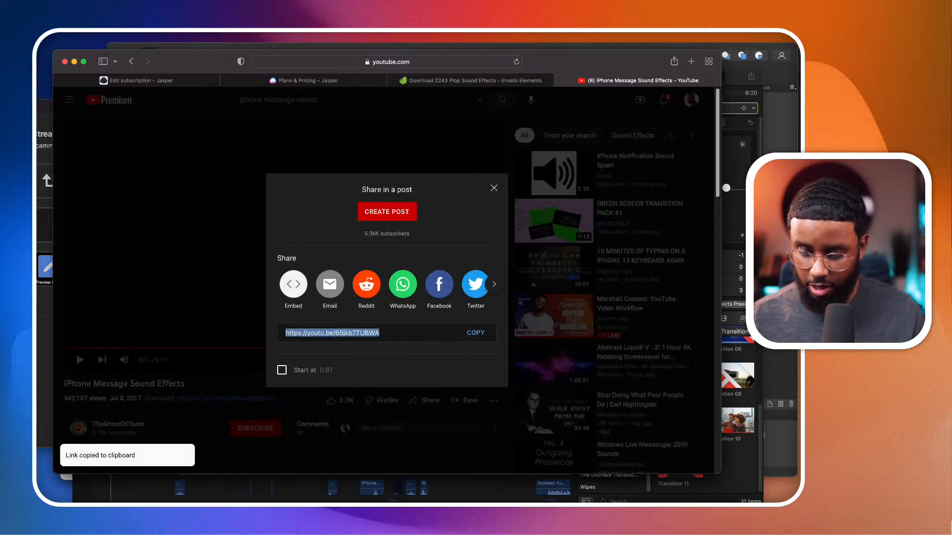
# - Switch to Downie and download the video from the copied link with postprocessing set to Extract Audio Only
pyautogui.press('super+Tab')
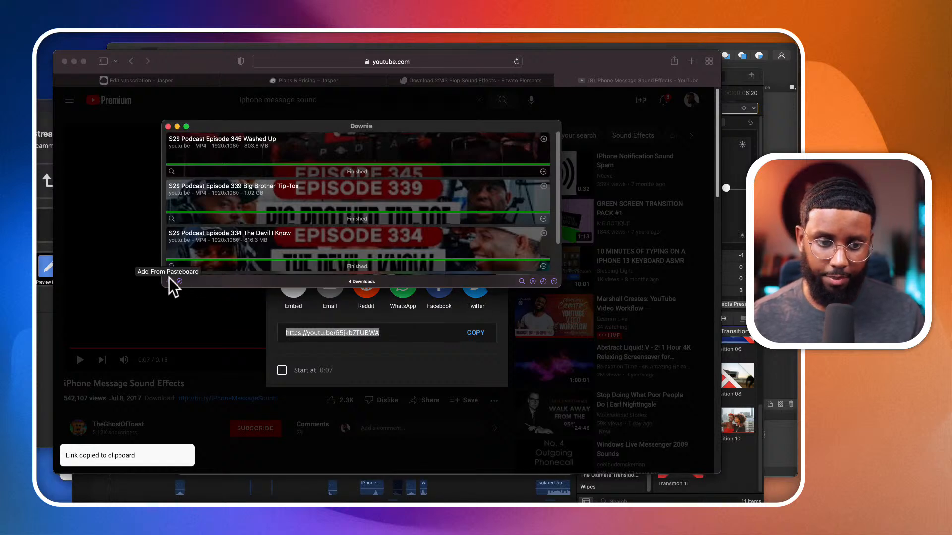
pyautogui.click(169, 278)
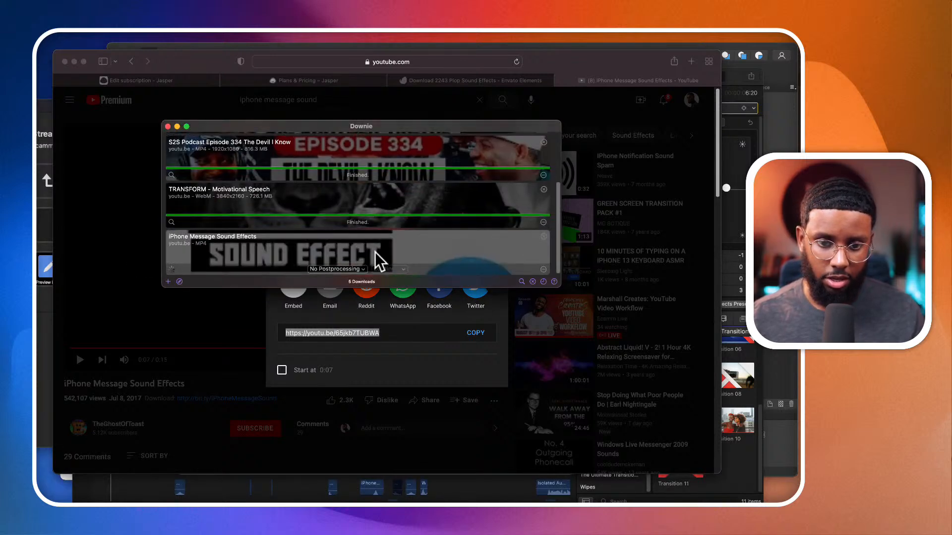
pyautogui.click(359, 268)
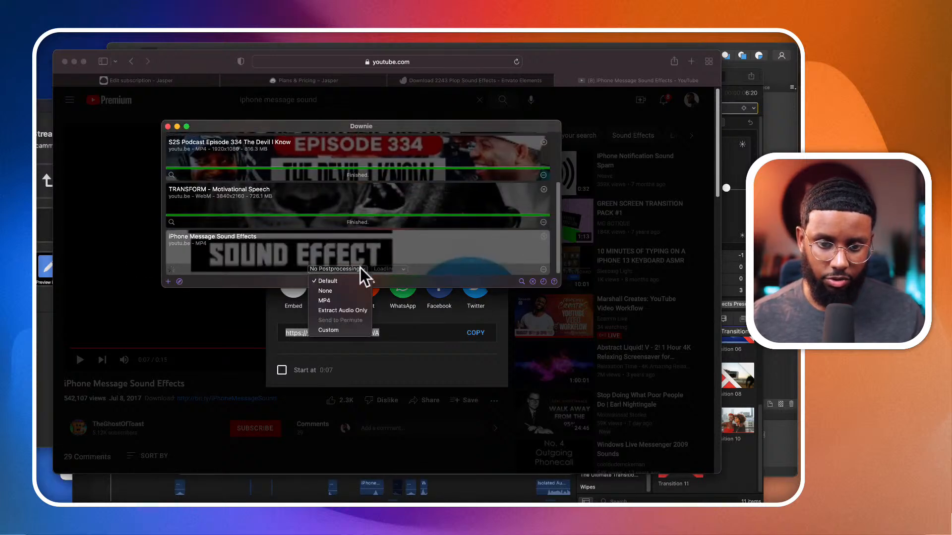
pyautogui.click(338, 311)
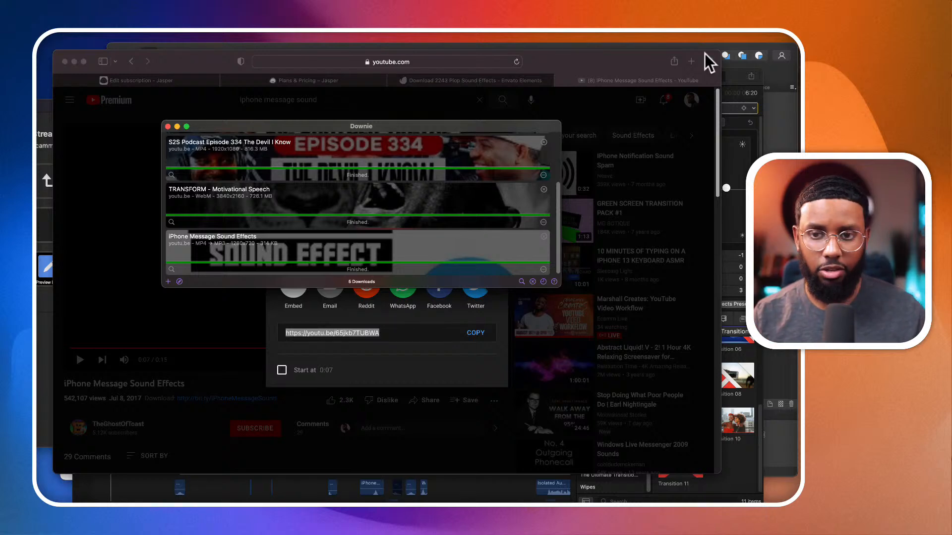
# - Switch to the Affinity Designer document containing the graded and original frames
pyautogui.click(718, 48)
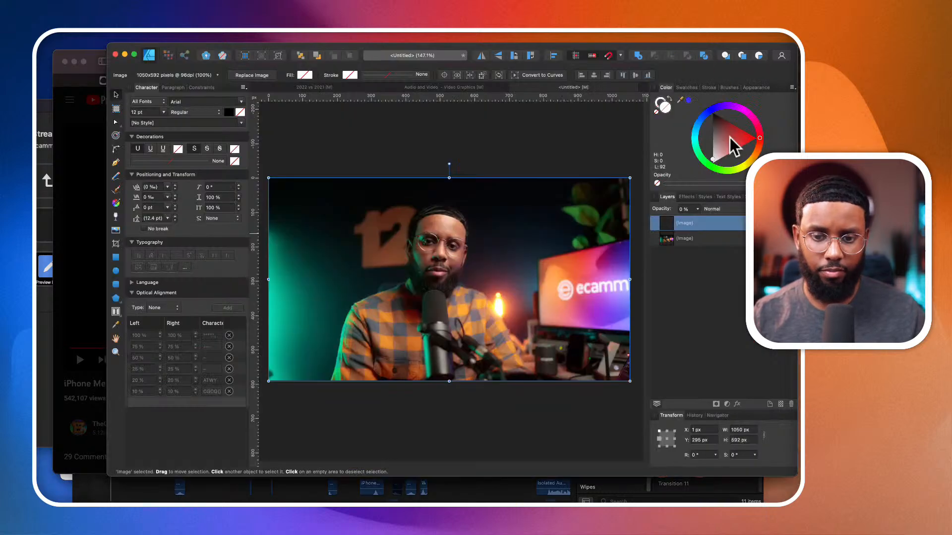